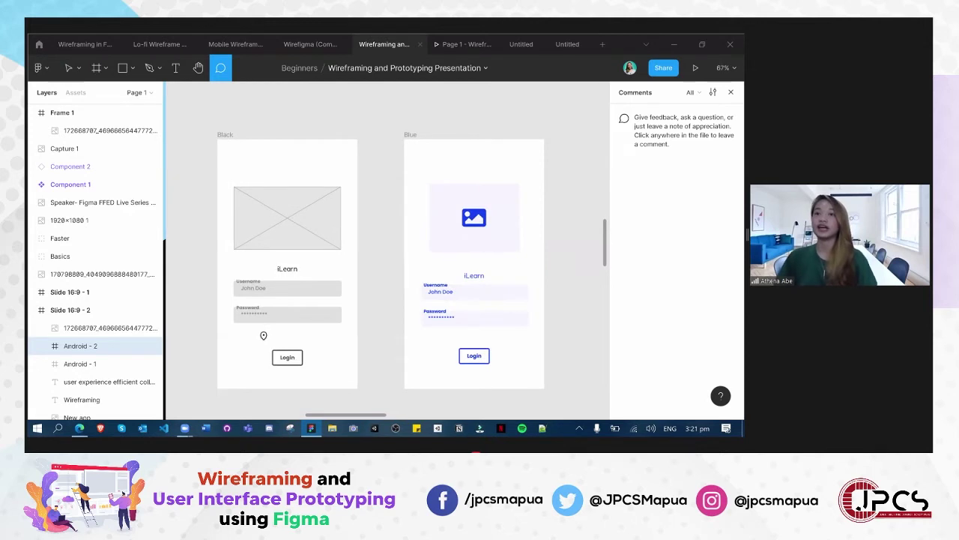
{"action": "scroll", "coordinate": [364, 344], "scroll_direction": "up", "scroll_amount": 1}
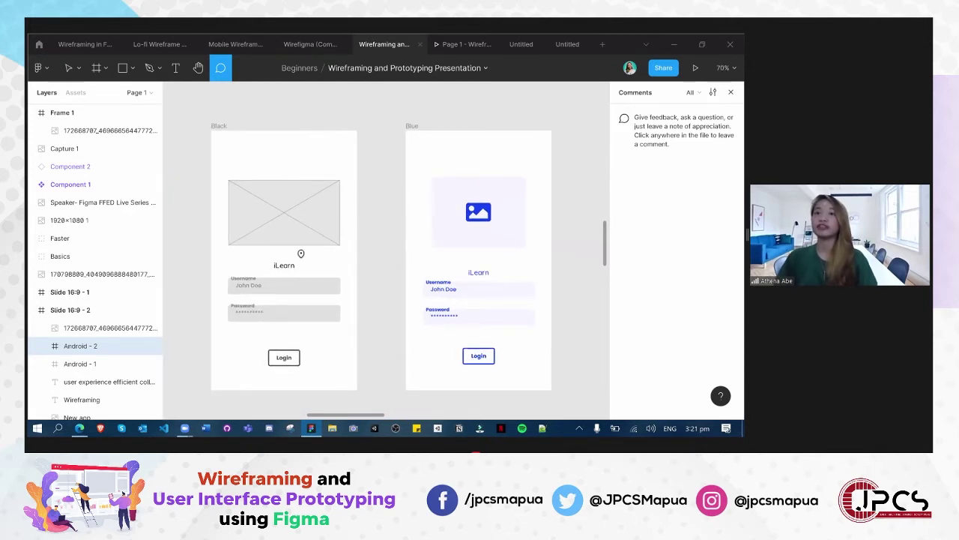
{"action": "left_click", "coordinate": [240, 197]}
{"action": "key", "text": "Escape"}
{"action": "scroll", "coordinate": [362, 321], "scroll_direction": "down", "scroll_amount": 2}
{"action": "scroll", "coordinate": [362, 320], "scroll_direction": "down", "scroll_amount": 2}
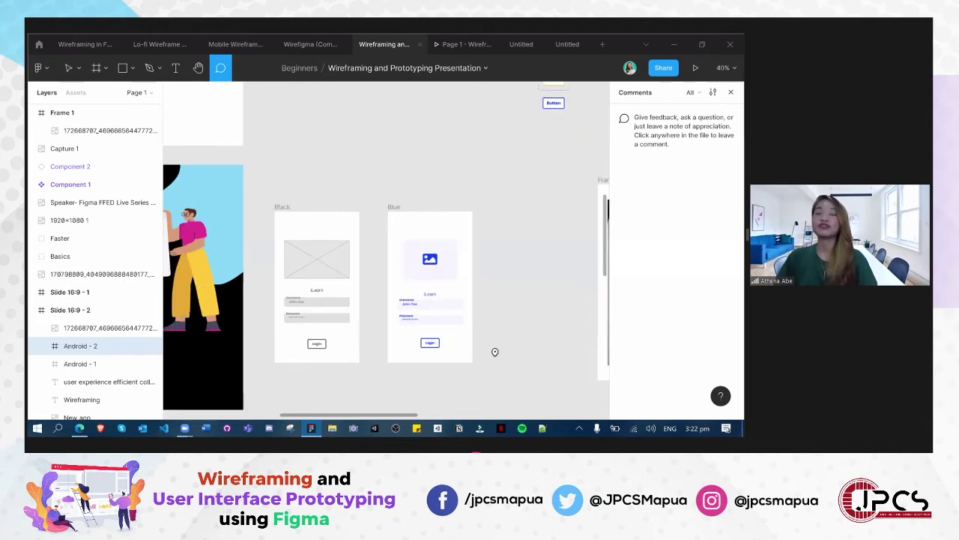
{"action": "left_click", "coordinate": [497, 345]}
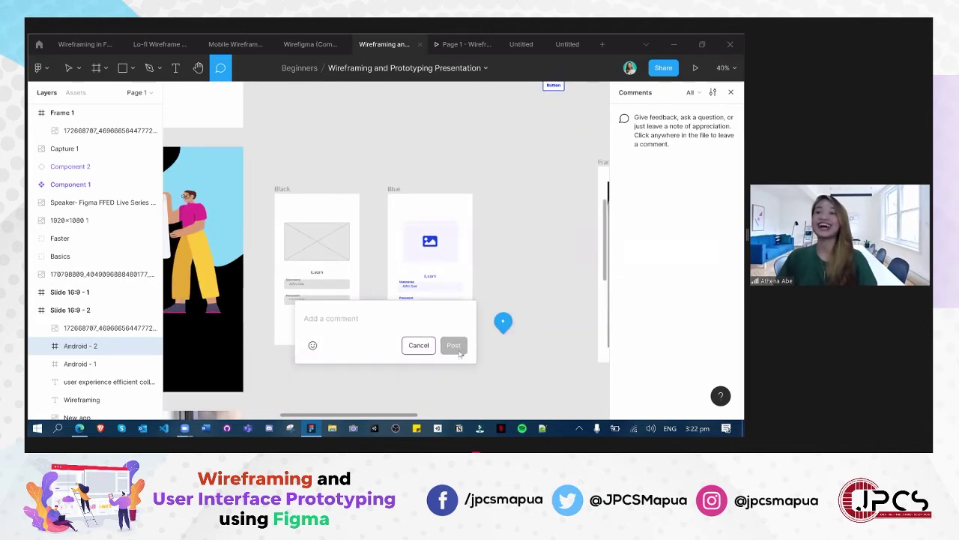
{"action": "key", "text": "Escape"}
{"action": "scroll", "coordinate": [347, 358], "scroll_direction": "down", "scroll_amount": 3}
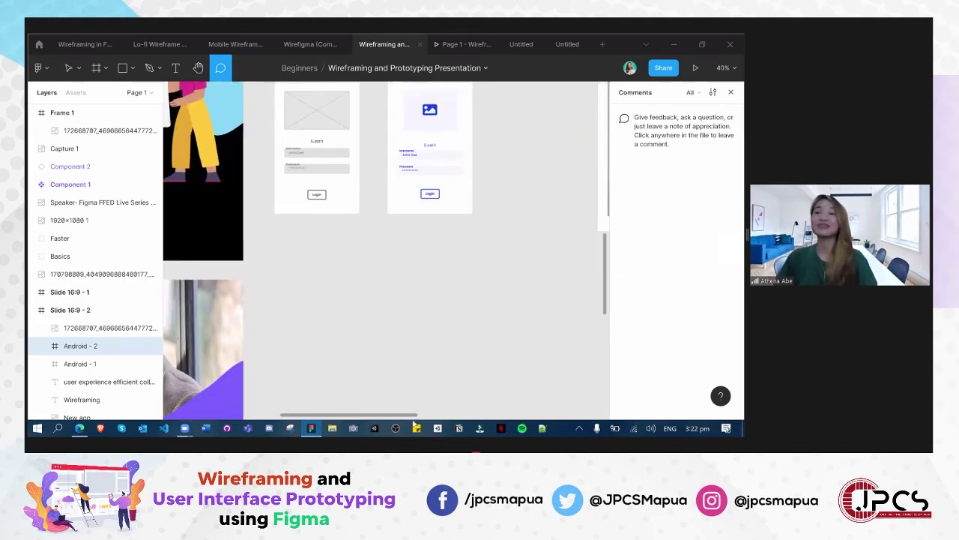
{"action": "scroll", "coordinate": [344, 360], "scroll_direction": "down", "scroll_amount": 3}
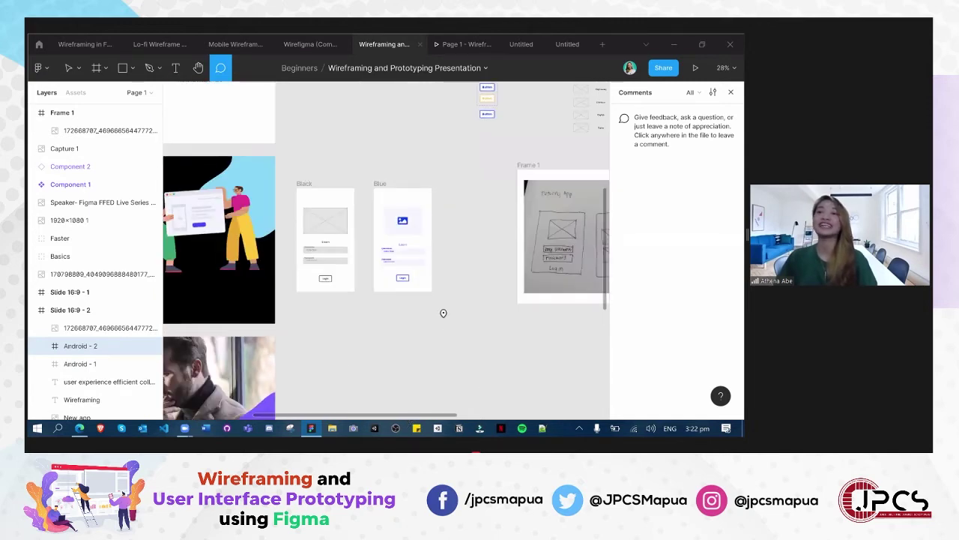
{"action": "scroll", "coordinate": [74, 56], "scroll_direction": "up", "scroll_amount": 1}
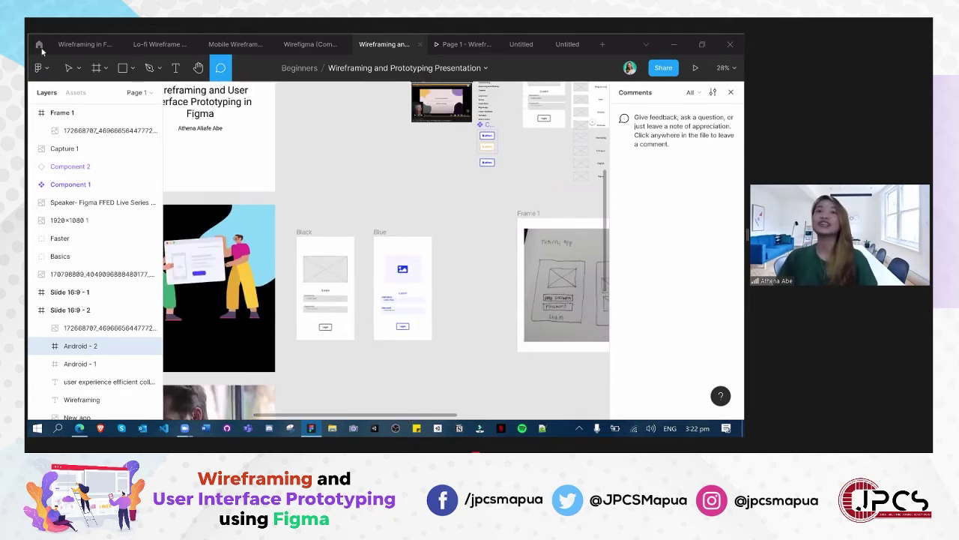
Go to the Community UI kits page and look through the featured kits, such as the Lo-fi Wireframe Kit
{"action": "left_click", "coordinate": [39, 44]}
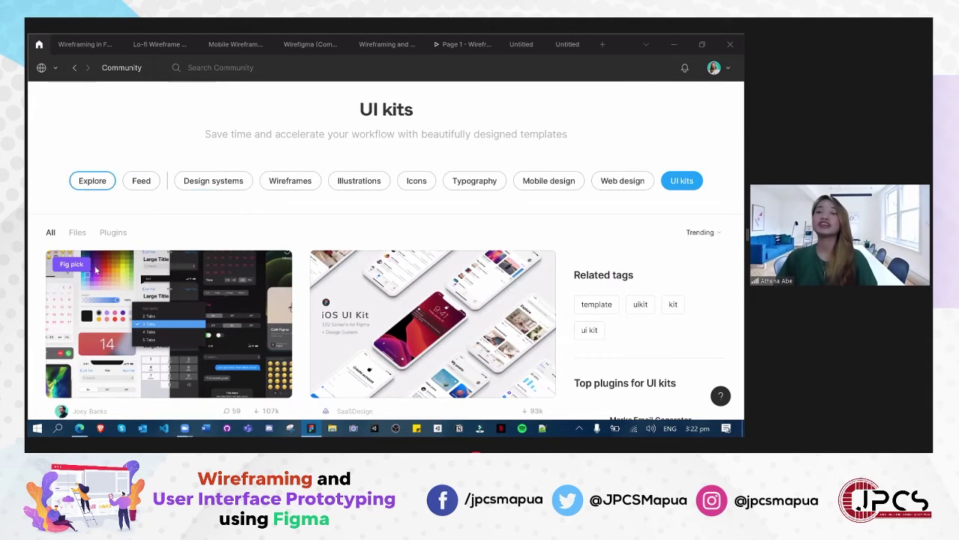
{"action": "scroll", "coordinate": [97, 272], "scroll_direction": "down", "scroll_amount": 1}
{"action": "scroll", "coordinate": [96, 271], "scroll_direction": "down", "scroll_amount": 3}
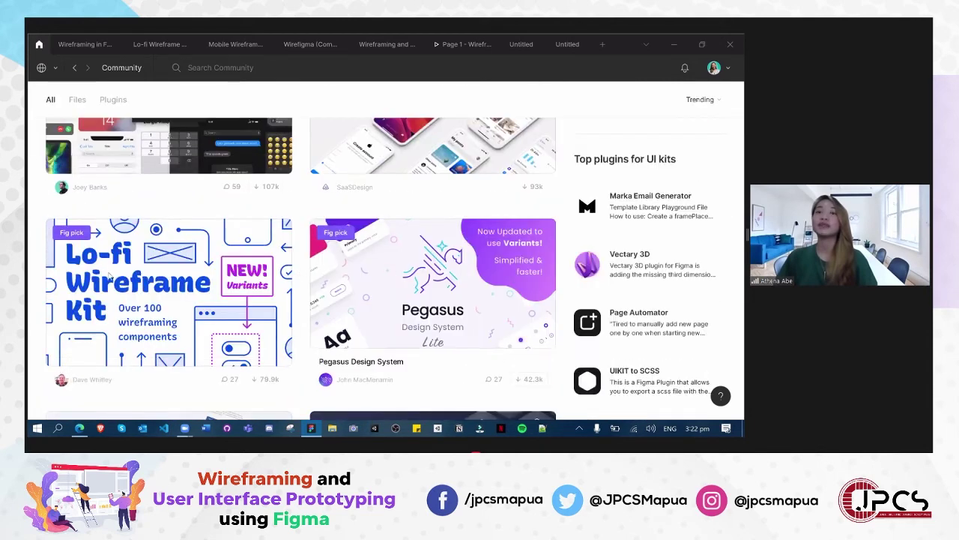
{"action": "scroll", "coordinate": [111, 276], "scroll_direction": "up", "scroll_amount": 4}
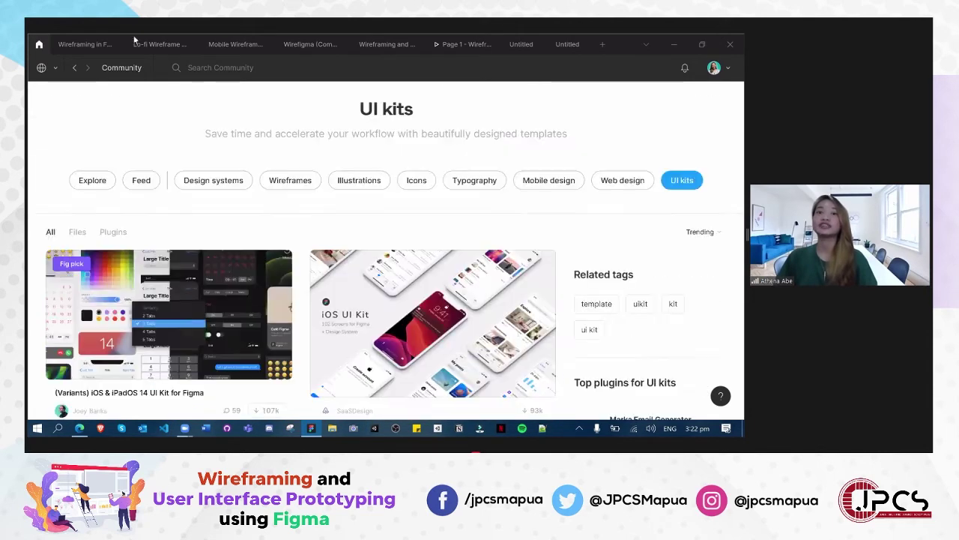
Switch to the Wireframing in Figma file and survey its section frames from Footer back to Sample Wireframe
{"action": "left_click", "coordinate": [62, 46]}
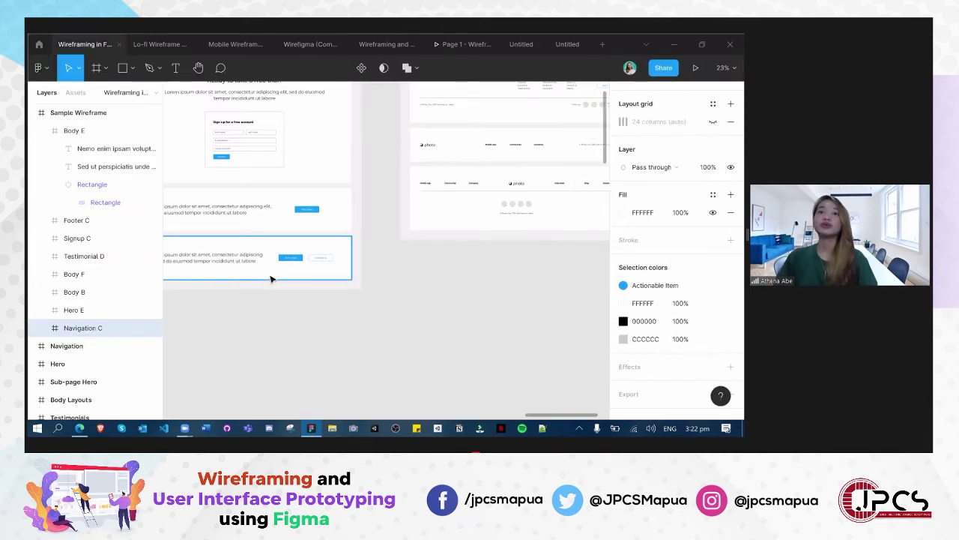
{"action": "scroll", "coordinate": [271, 279], "scroll_direction": "down", "scroll_amount": 3}
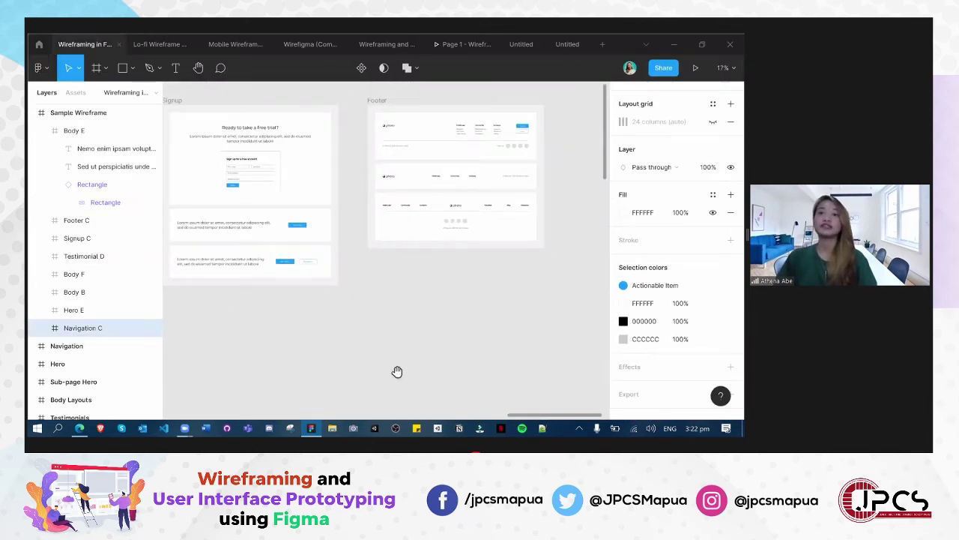
{"action": "scroll", "coordinate": [475, 375], "scroll_direction": "left", "scroll_amount": 8}
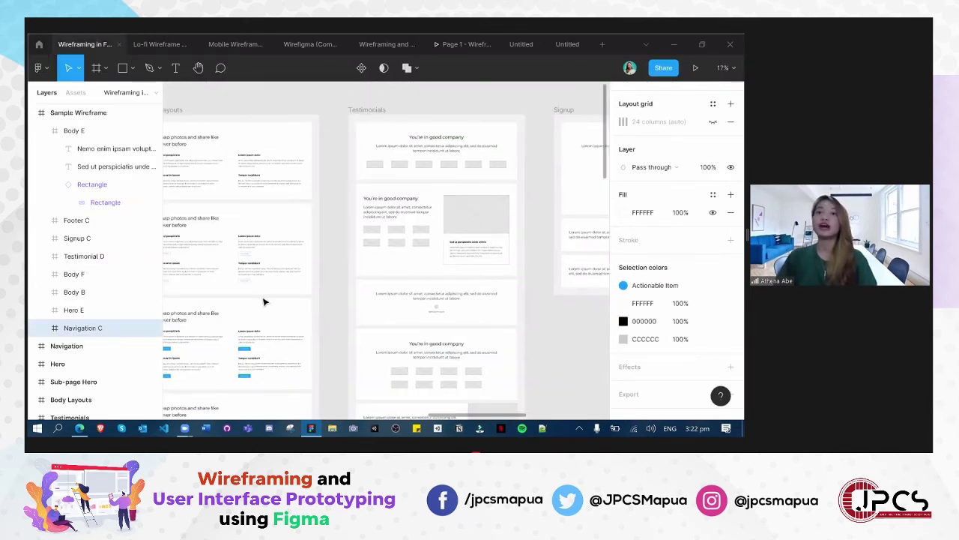
{"action": "scroll", "coordinate": [264, 302], "scroll_direction": "left", "scroll_amount": 2}
{"action": "scroll", "coordinate": [225, 300], "scroll_direction": "down", "scroll_amount": 2}
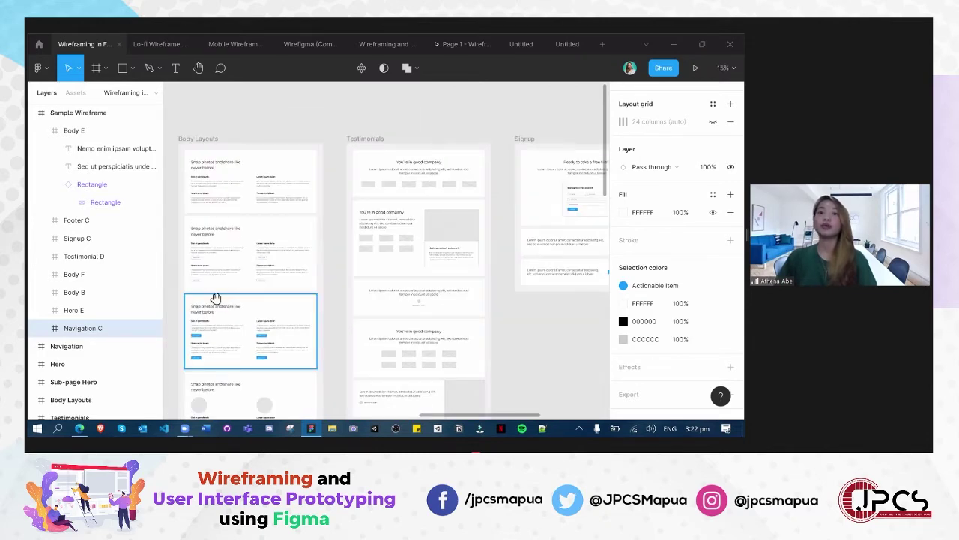
{"action": "scroll", "coordinate": [209, 296], "scroll_direction": "down", "scroll_amount": 3}
{"action": "scroll", "coordinate": [413, 281], "scroll_direction": "left", "scroll_amount": 4}
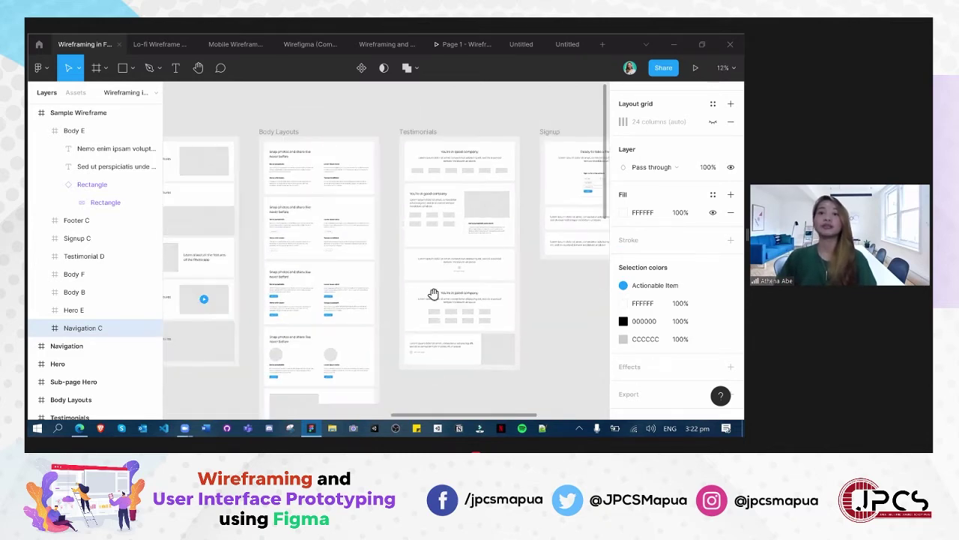
{"action": "scroll", "coordinate": [486, 302], "scroll_direction": "left", "scroll_amount": 4}
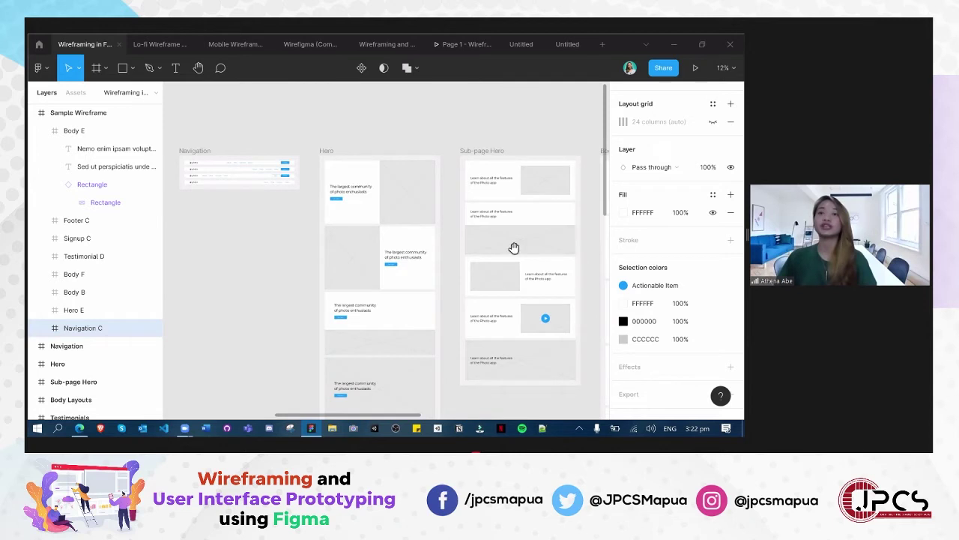
{"action": "scroll", "coordinate": [195, 228], "scroll_direction": "left", "scroll_amount": 5}
{"action": "scroll", "coordinate": [252, 271], "scroll_direction": "left", "scroll_amount": 5}
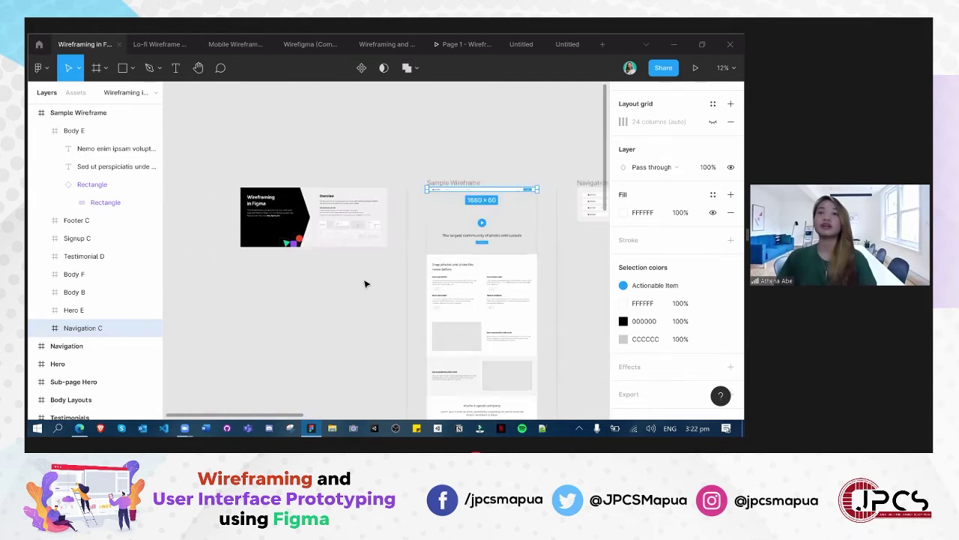
Examine the Wireframing in Figma cover and Overview, clear the selection, and view the Sample Wireframe's hero and body sections
{"action": "scroll", "coordinate": [390, 305], "scroll_direction": "up", "scroll_amount": 4}
{"action": "scroll", "coordinate": [274, 320], "scroll_direction": "up", "scroll_amount": 2}
{"action": "scroll", "coordinate": [273, 320], "scroll_direction": "right", "scroll_amount": 1}
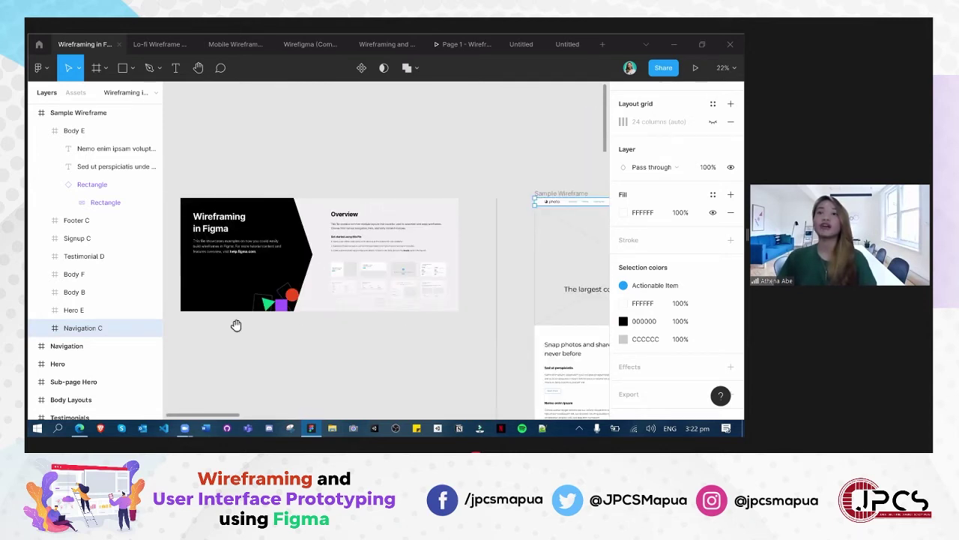
{"action": "scroll", "coordinate": [236, 325], "scroll_direction": "up", "scroll_amount": 2}
{"action": "scroll", "coordinate": [450, 360], "scroll_direction": "left", "scroll_amount": 2}
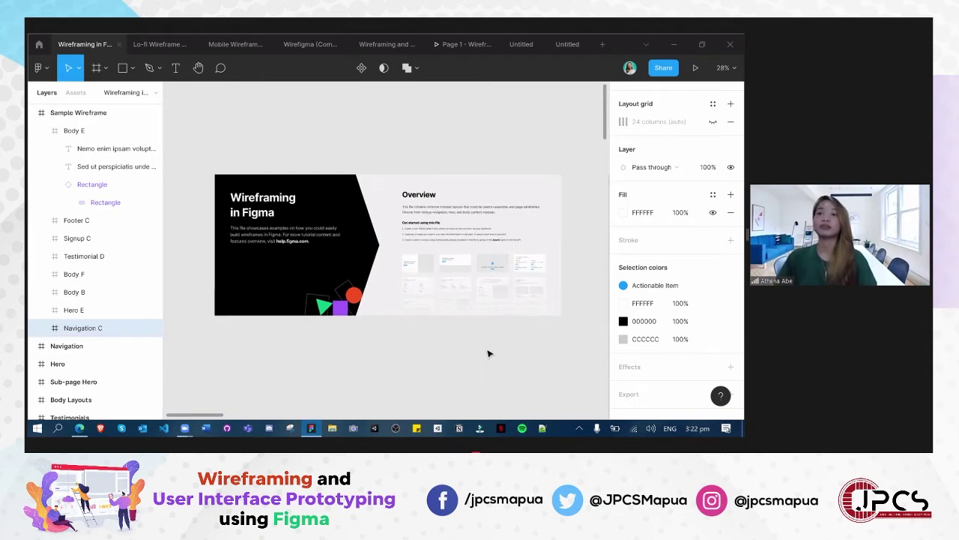
{"action": "scroll", "coordinate": [473, 291], "scroll_direction": "right", "scroll_amount": 5}
{"action": "key", "text": "Escape"}
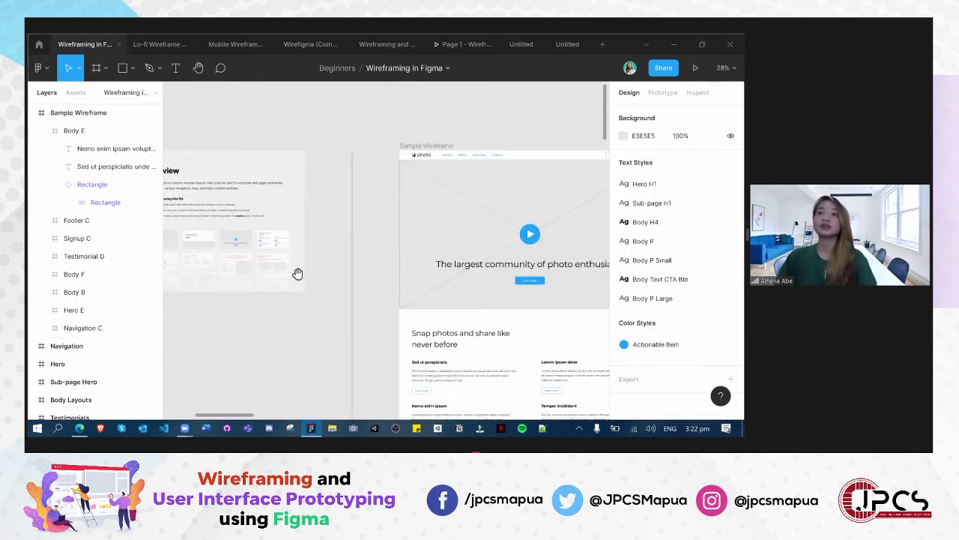
{"action": "scroll", "coordinate": [362, 286], "scroll_direction": "right", "scroll_amount": 3}
{"action": "scroll", "coordinate": [545, 286], "scroll_direction": "right", "scroll_amount": 1}
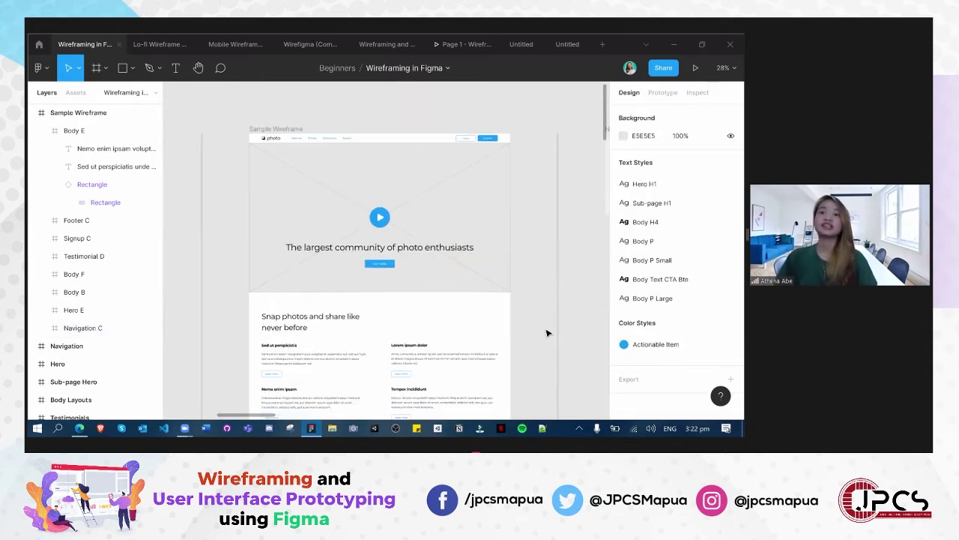
{"action": "scroll", "coordinate": [549, 335], "scroll_direction": "down", "scroll_amount": 2, "text": "ctrl"}
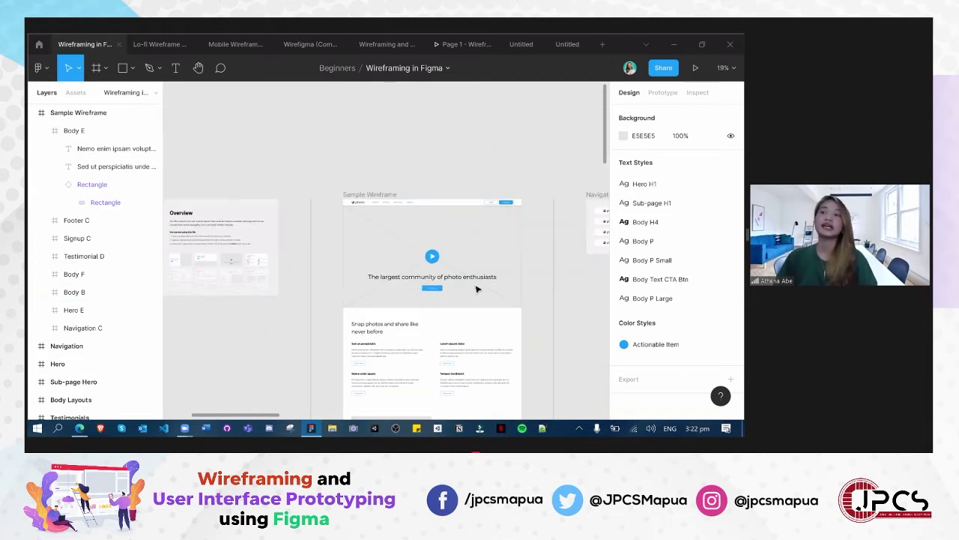
Compare the full Sample Wireframe page with the Navigation and Hero layout options beside it
{"action": "scroll", "coordinate": [472, 293], "scroll_direction": "down", "scroll_amount": 2}
{"action": "scroll", "coordinate": [473, 293], "scroll_direction": "right", "scroll_amount": 3}
{"action": "scroll", "coordinate": [424, 228], "scroll_direction": "right", "scroll_amount": 2}
{"action": "scroll", "coordinate": [424, 228], "scroll_direction": "down", "scroll_amount": 1}
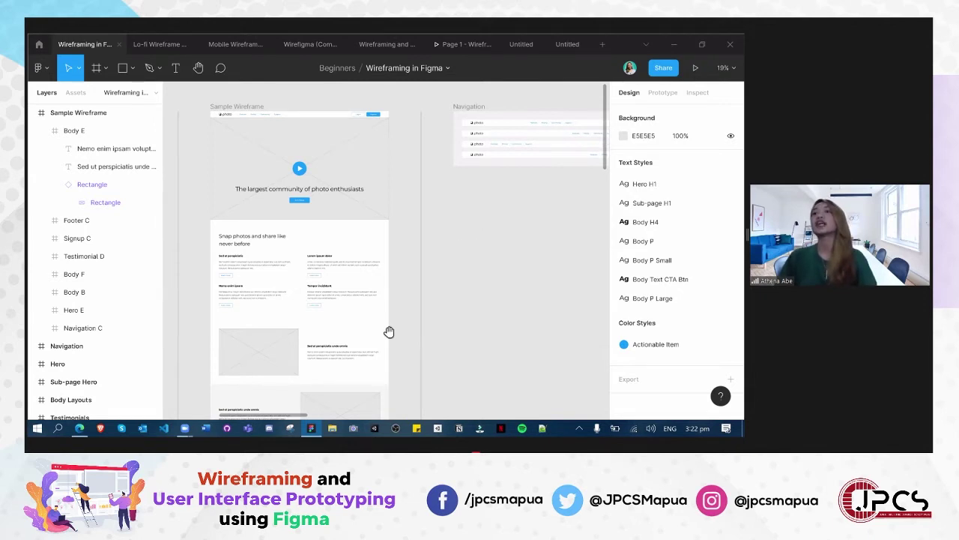
{"action": "scroll", "coordinate": [390, 330], "scroll_direction": "right", "scroll_amount": 5}
{"action": "scroll", "coordinate": [352, 287], "scroll_direction": "down", "scroll_amount": 2}
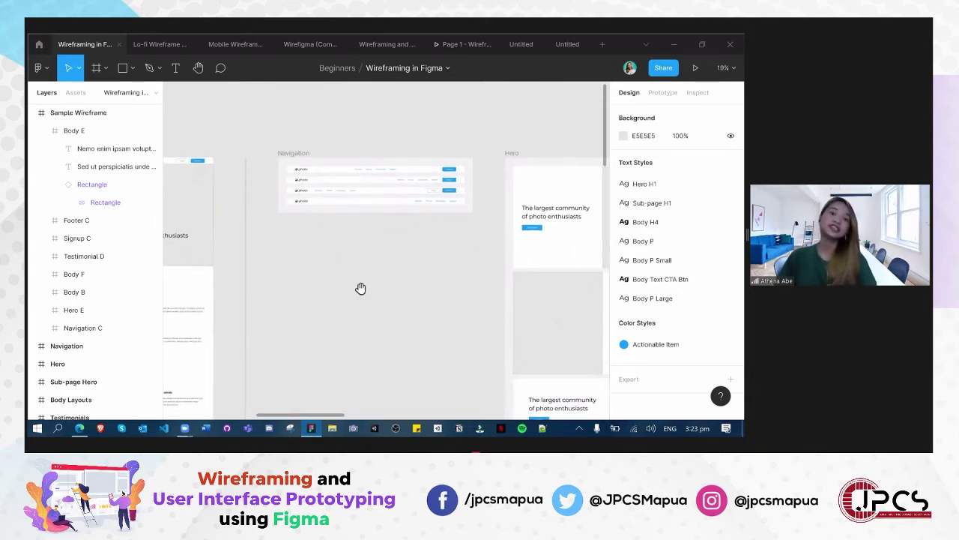
{"action": "scroll", "coordinate": [395, 228], "scroll_direction": "left", "scroll_amount": 3}
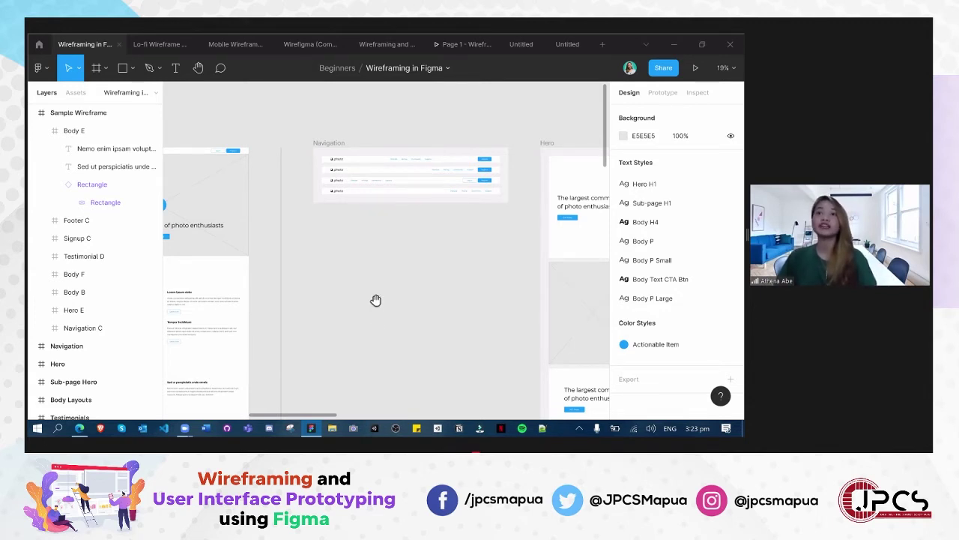
{"action": "scroll", "coordinate": [379, 297], "scroll_direction": "down", "scroll_amount": 5}
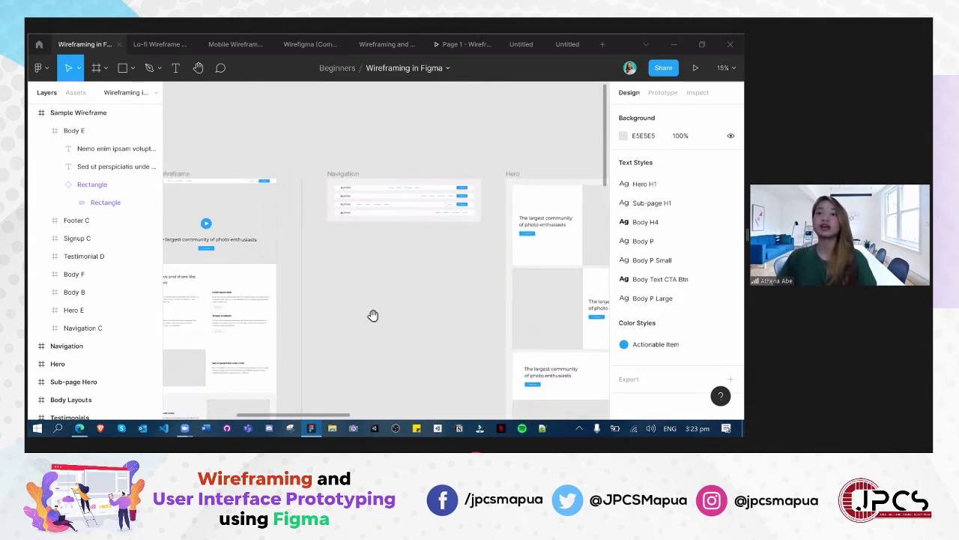
{"action": "scroll", "coordinate": [367, 213], "scroll_direction": "down", "scroll_amount": 3}
{"action": "scroll", "coordinate": [360, 255], "scroll_direction": "right", "scroll_amount": 2}
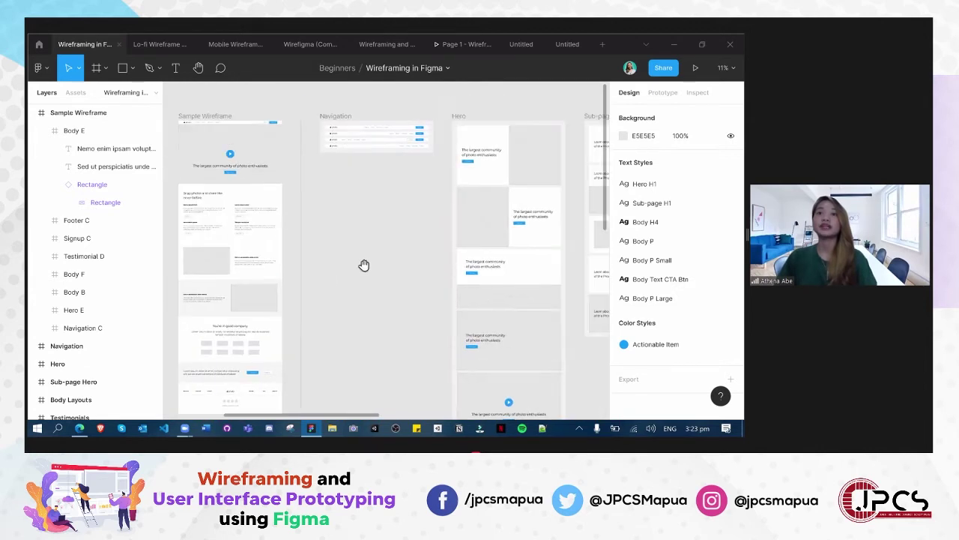
{"action": "scroll", "coordinate": [345, 240], "scroll_direction": "up", "scroll_amount": 2}
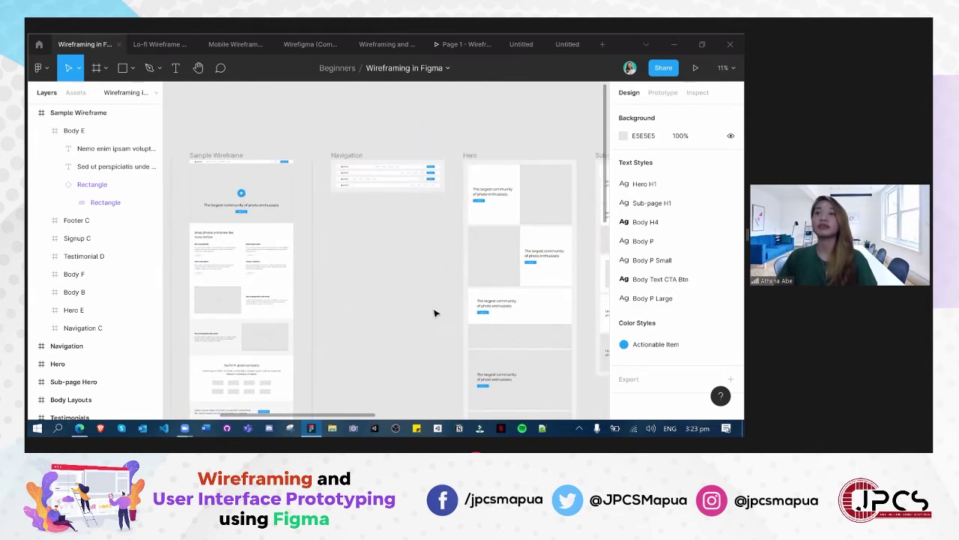
Look through the Sub-page Hero, Body Layouts, Testimonials, Signup and Footer section variants
{"action": "scroll", "coordinate": [310, 268], "scroll_direction": "right", "scroll_amount": 5}
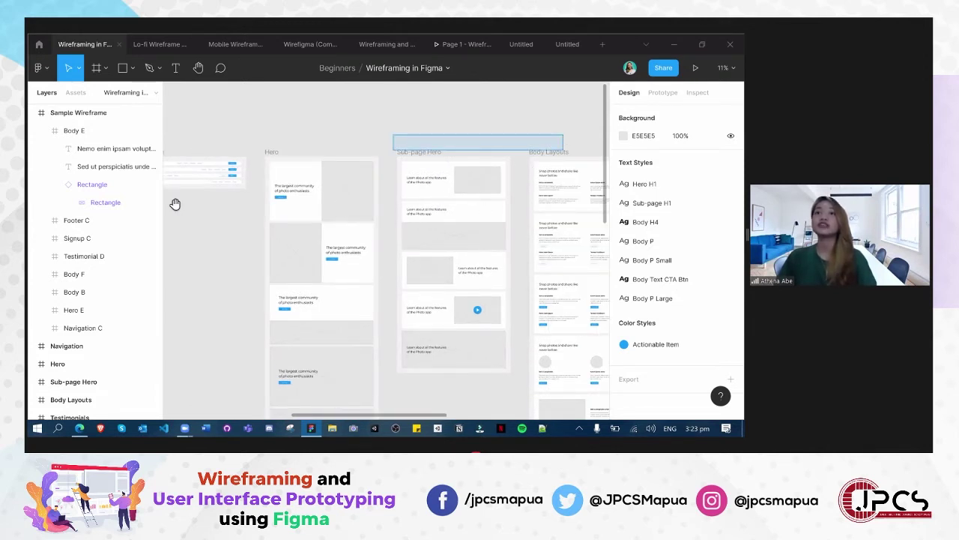
{"action": "scroll", "coordinate": [426, 214], "scroll_direction": "right", "scroll_amount": 3}
{"action": "scroll", "coordinate": [247, 223], "scroll_direction": "right", "scroll_amount": 4}
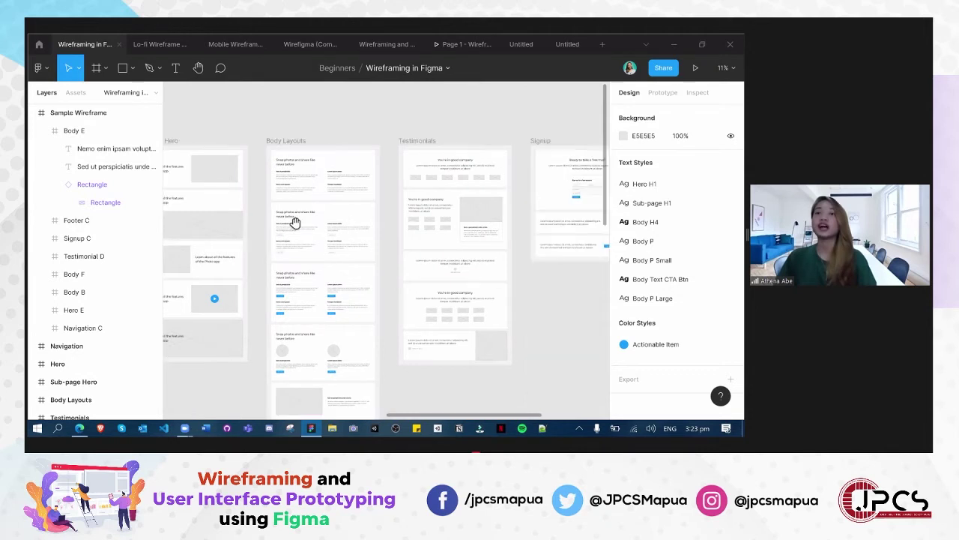
{"action": "scroll", "coordinate": [259, 338], "scroll_direction": "left", "scroll_amount": 5}
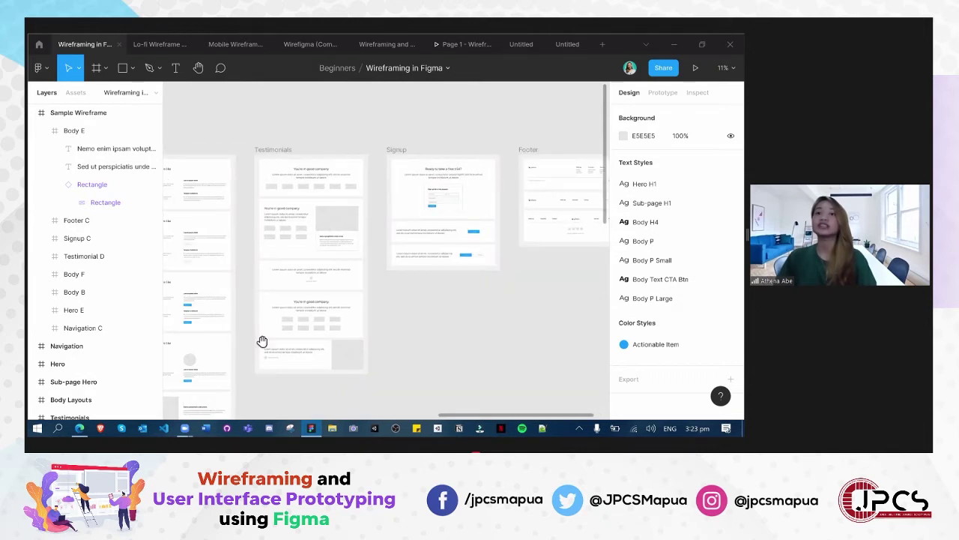
{"action": "scroll", "coordinate": [215, 353], "scroll_direction": "down", "scroll_amount": 1}
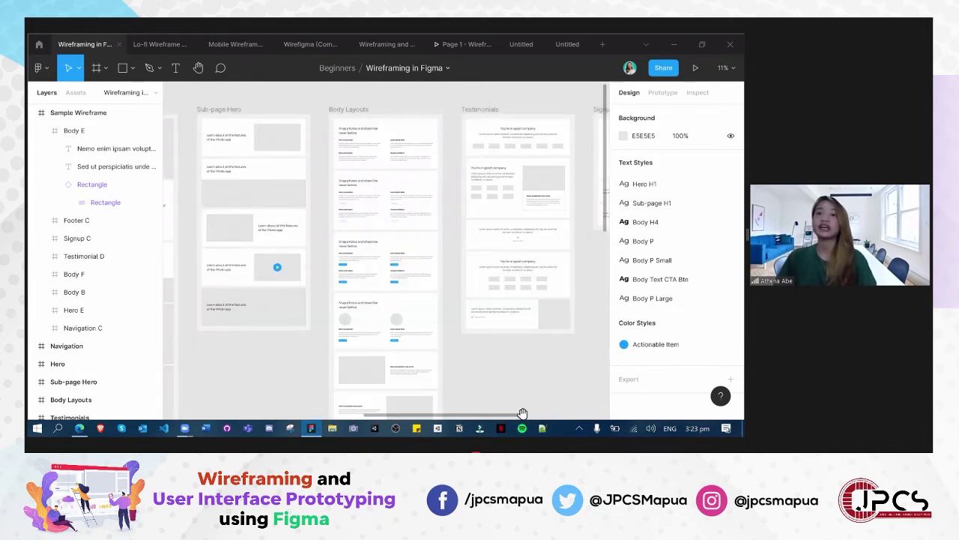
{"action": "scroll", "coordinate": [337, 225], "scroll_direction": "left", "scroll_amount": 5}
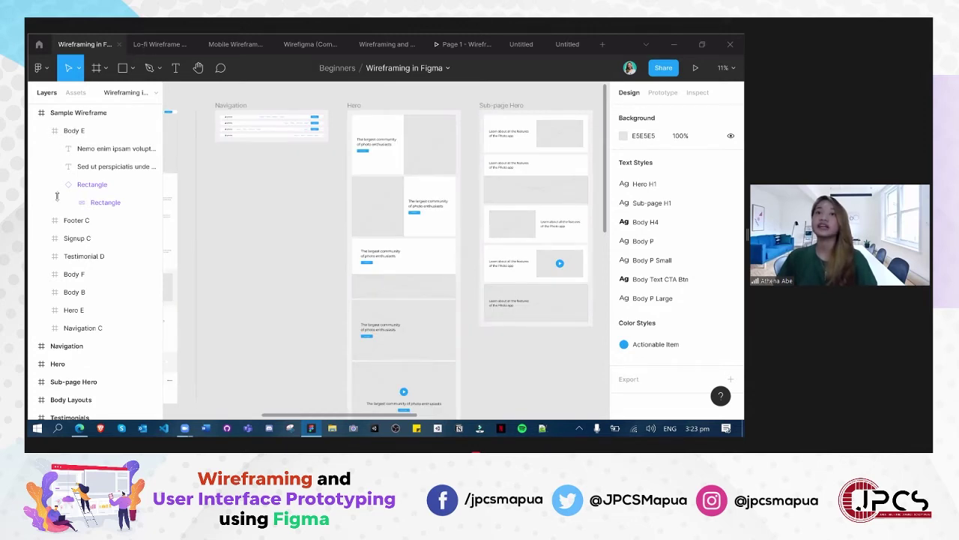
Switch to the Lo-fi Wireframe Kit file and survey its Components page from Flow lines and Loaders up to the button frames
{"action": "left_click", "coordinate": [144, 45]}
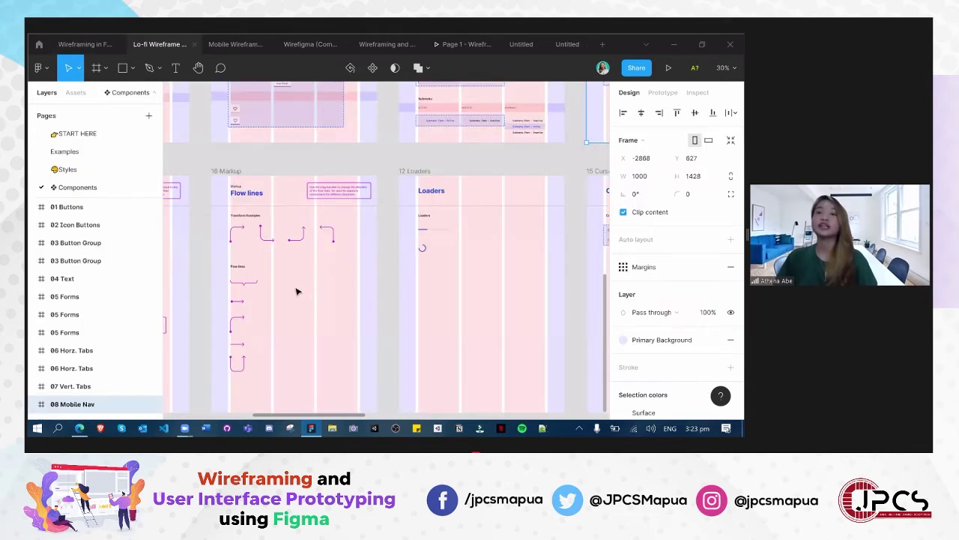
{"action": "scroll", "coordinate": [316, 285], "scroll_direction": "down", "scroll_amount": 1}
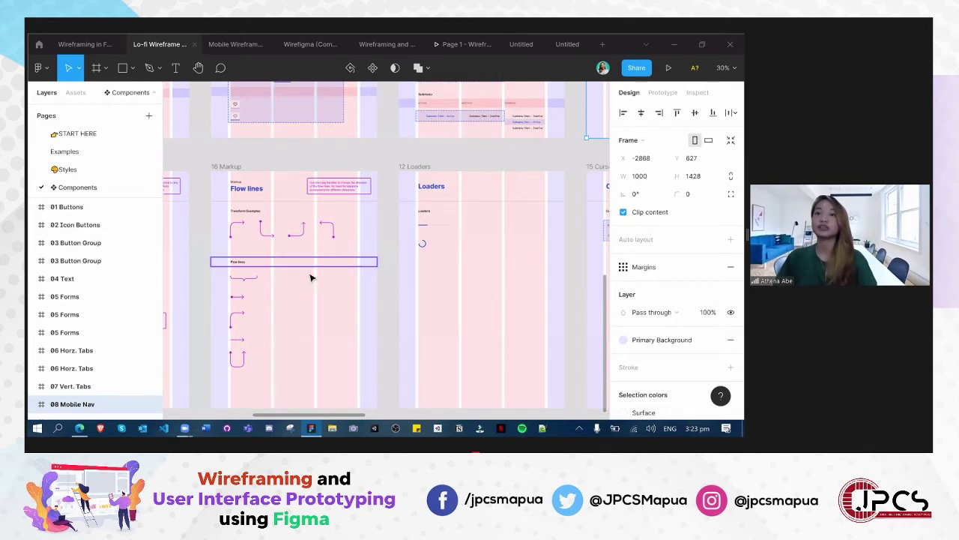
{"action": "scroll", "coordinate": [316, 285], "scroll_direction": "down", "scroll_amount": 3}
{"action": "scroll", "coordinate": [250, 251], "scroll_direction": "down", "scroll_amount": 2}
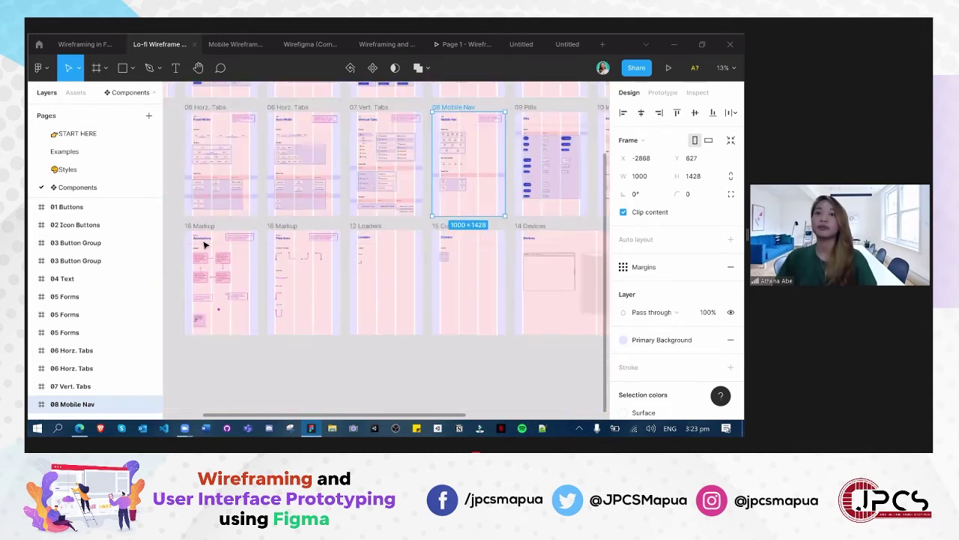
{"action": "scroll", "coordinate": [225, 245], "scroll_direction": "up", "scroll_amount": 3}
{"action": "scroll", "coordinate": [239, 250], "scroll_direction": "up", "scroll_amount": 5}
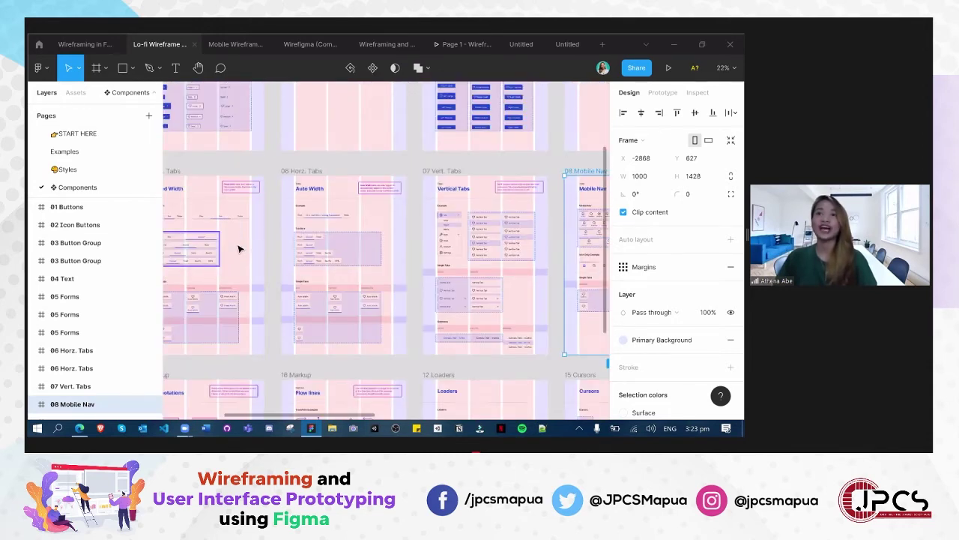
{"action": "scroll", "coordinate": [428, 153], "scroll_direction": "up", "scroll_amount": 5}
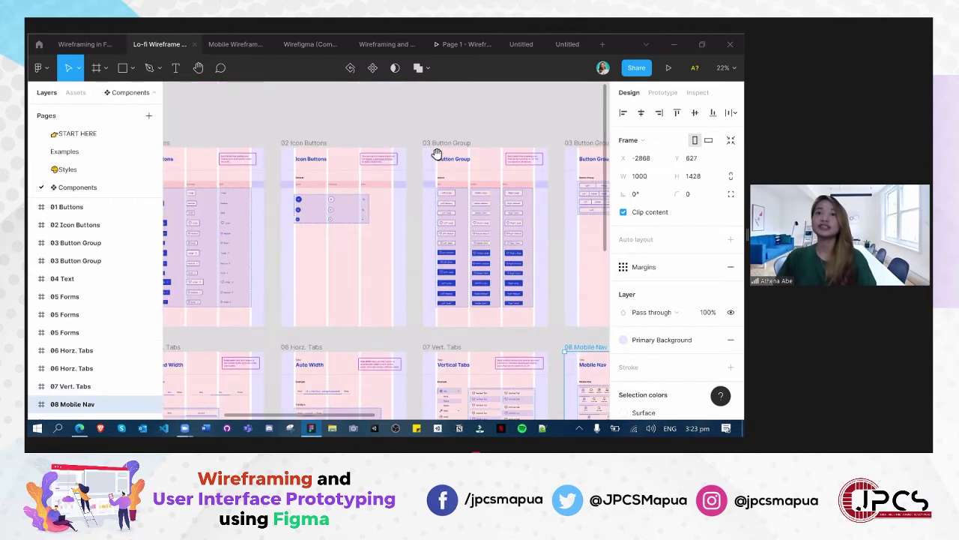
Examine the Icons, Buttons and Icon Buttons frames of the Lo-fi Wireframe Kit, clearing the Mobile Nav frame selection
{"action": "scroll", "coordinate": [442, 154], "scroll_direction": "left", "scroll_amount": 5}
{"action": "scroll", "coordinate": [339, 257], "scroll_direction": "up", "scroll_amount": 2}
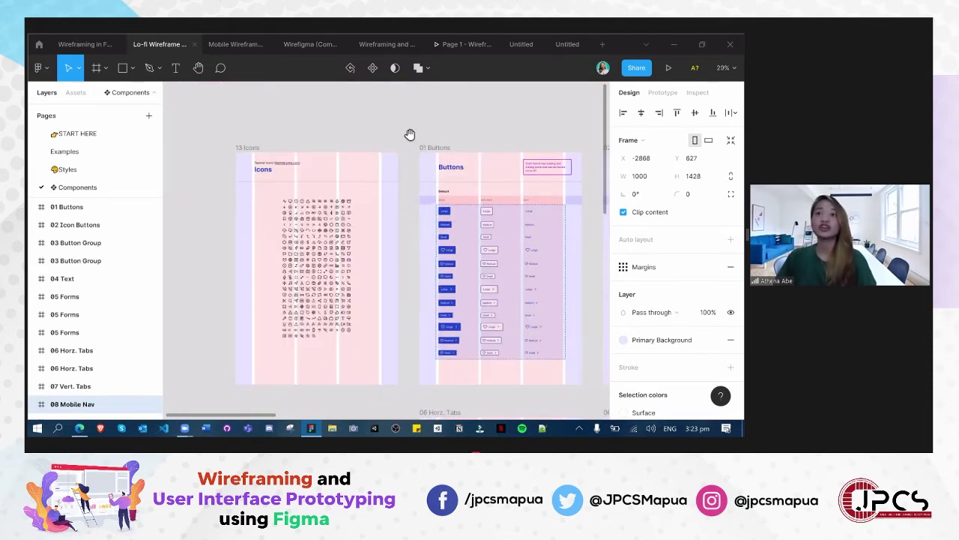
{"action": "scroll", "coordinate": [405, 133], "scroll_direction": "right", "scroll_amount": 5}
{"action": "scroll", "coordinate": [315, 131], "scroll_direction": "right", "scroll_amount": 2}
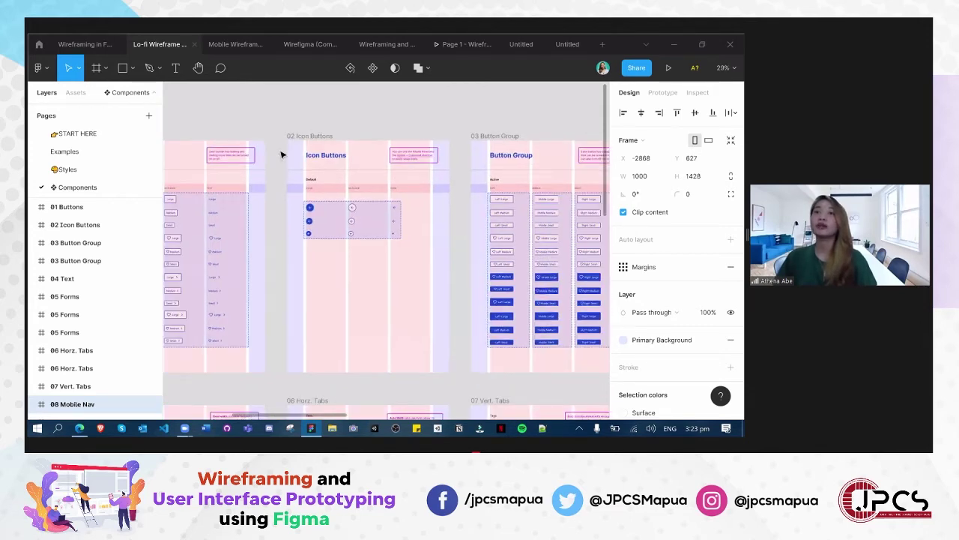
{"action": "left_click", "coordinate": [267, 127]}
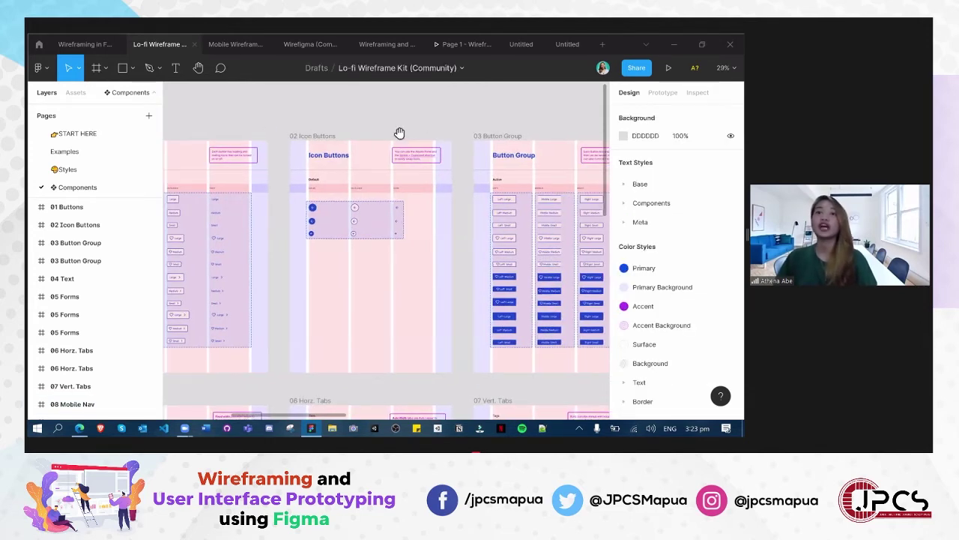
{"action": "scroll", "coordinate": [396, 135], "scroll_direction": "left", "scroll_amount": 3}
{"action": "scroll", "coordinate": [231, 129], "scroll_direction": "left", "scroll_amount": 2}
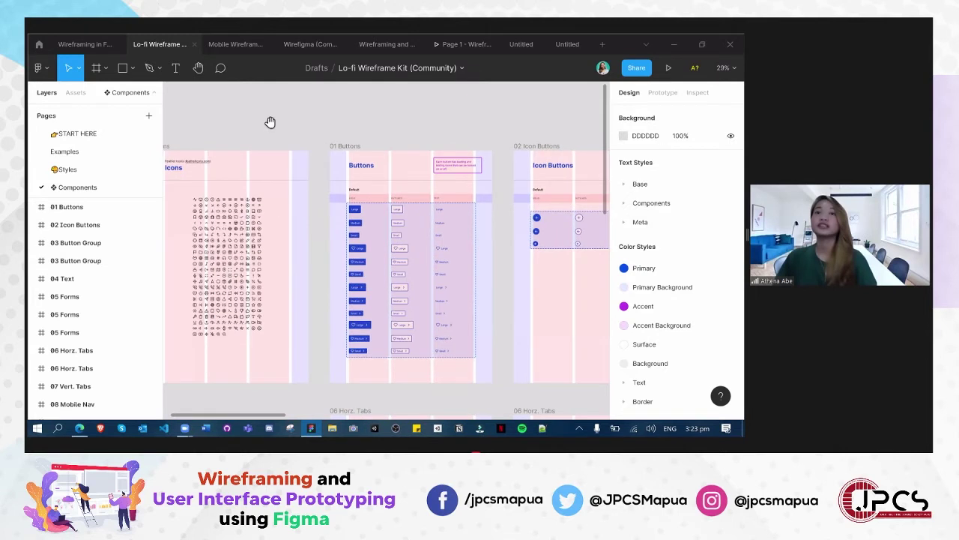
{"action": "scroll", "coordinate": [300, 195], "scroll_direction": "right", "scroll_amount": 2}
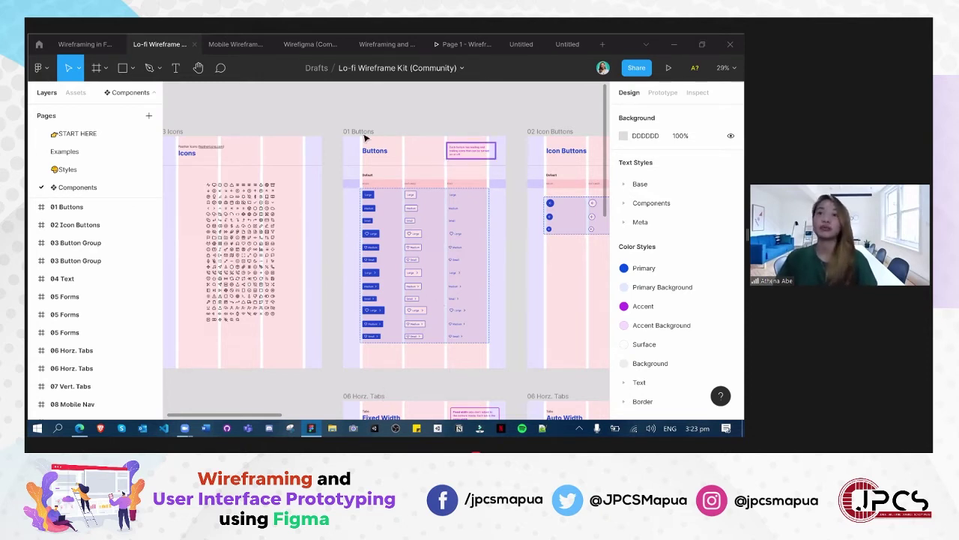
Look through the kit's Button Group and Text frames, and continue down to Loaders, Cursors and Devices
{"action": "scroll", "coordinate": [325, 277], "scroll_direction": "down", "scroll_amount": 2}
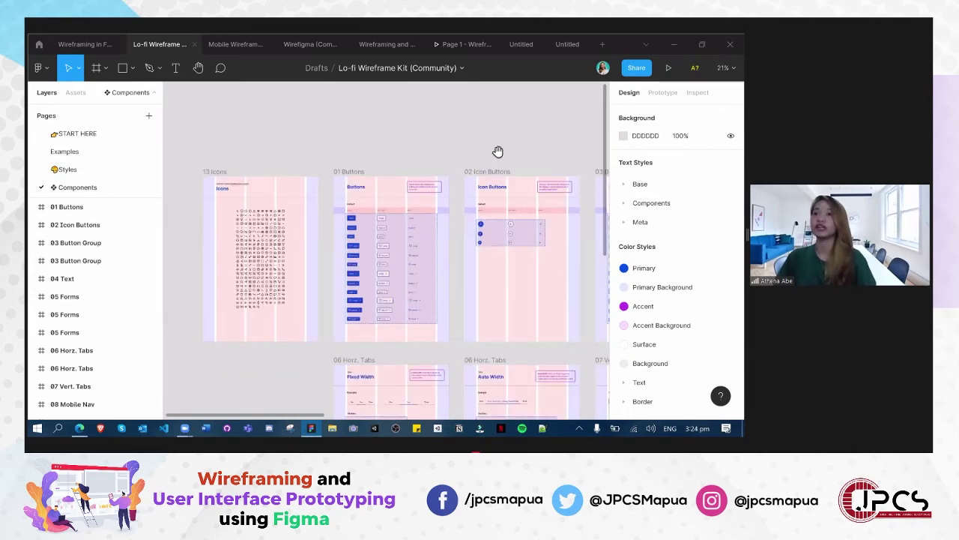
{"action": "scroll", "coordinate": [345, 133], "scroll_direction": "right", "scroll_amount": 4}
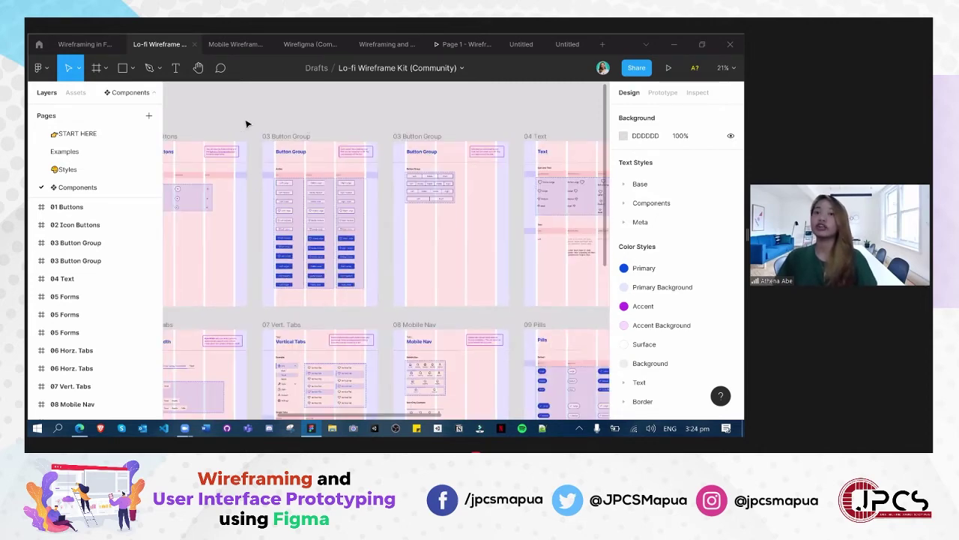
{"action": "scroll", "coordinate": [253, 120], "scroll_direction": "left", "scroll_amount": 4}
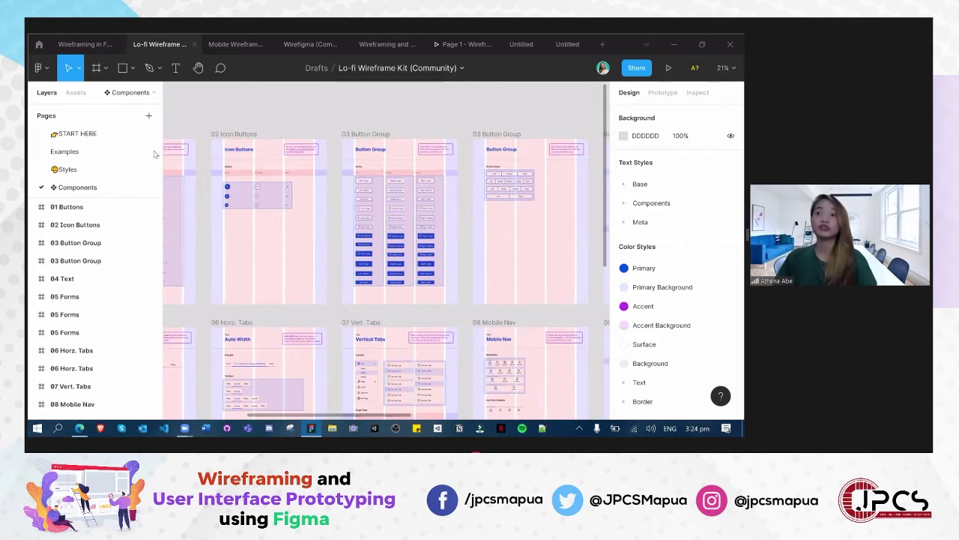
{"action": "scroll", "coordinate": [536, 154], "scroll_direction": "right", "scroll_amount": 2}
{"action": "scroll", "coordinate": [510, 160], "scroll_direction": "up", "scroll_amount": 1}
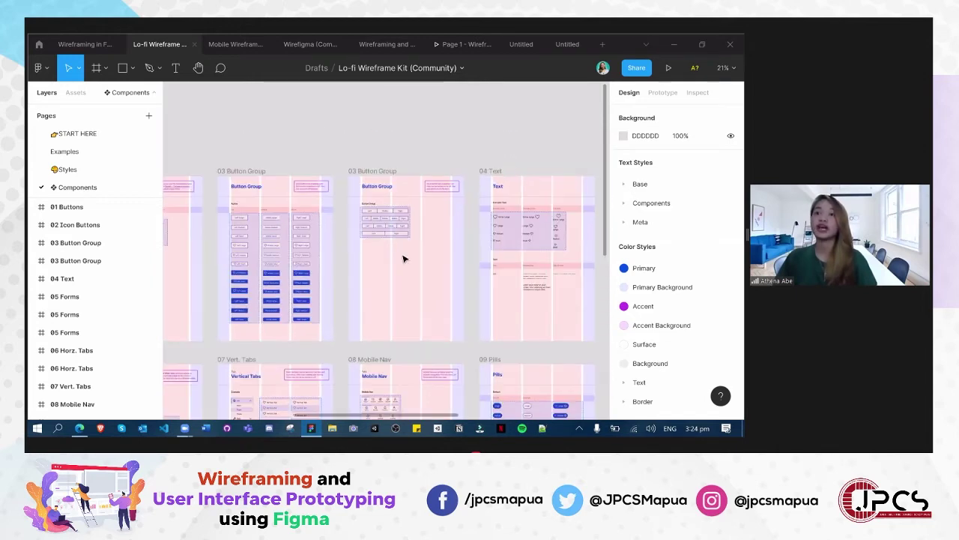
{"action": "scroll", "coordinate": [488, 268], "scroll_direction": "down", "scroll_amount": 7}
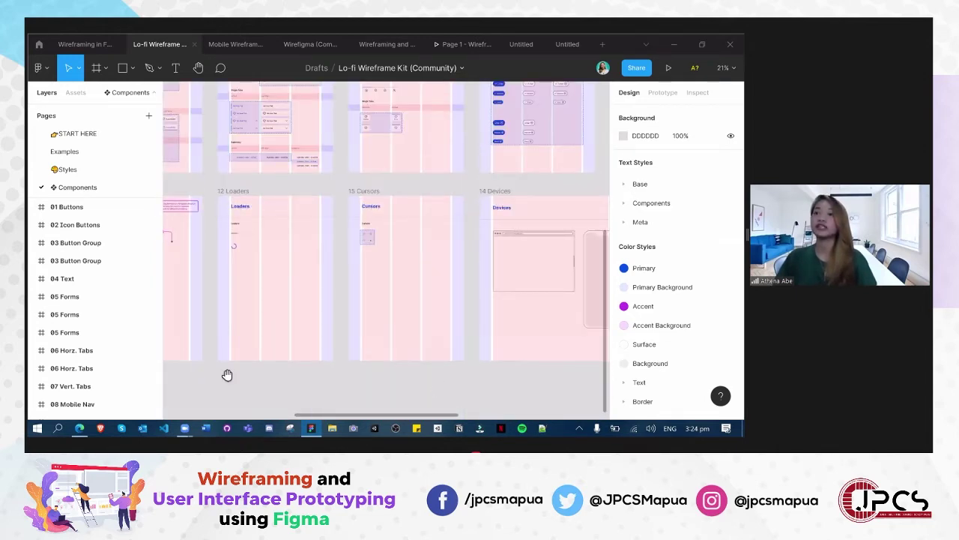
{"action": "scroll", "coordinate": [234, 200], "scroll_direction": "right", "scroll_amount": 5}
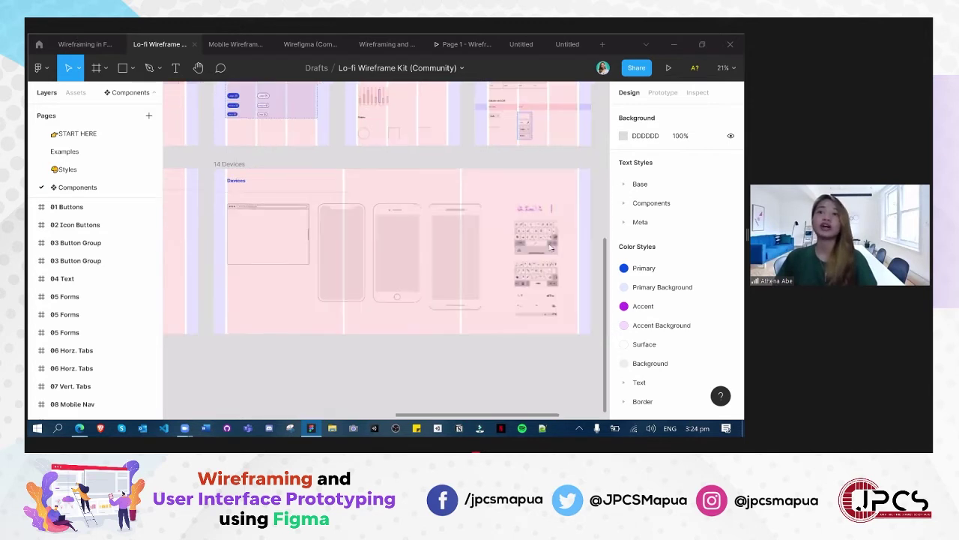
Return to the Wireframing in Figma file and view the Sample Wireframe alongside the Navigation, Hero and Sub-page Hero frames
{"action": "left_click", "coordinate": [84, 44]}
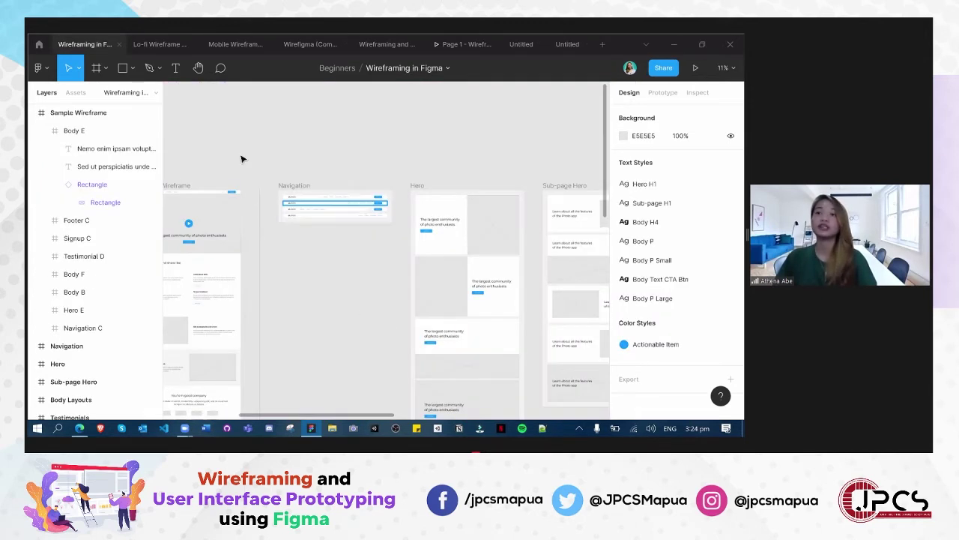
{"action": "scroll", "coordinate": [384, 324], "scroll_direction": "down", "scroll_amount": 2}
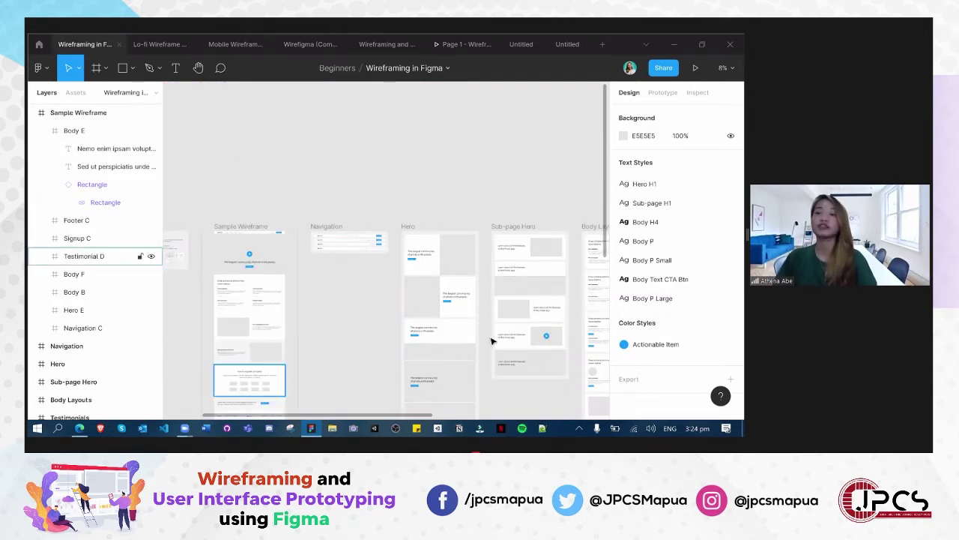
{"action": "scroll", "coordinate": [462, 180], "scroll_direction": "down", "scroll_amount": 2}
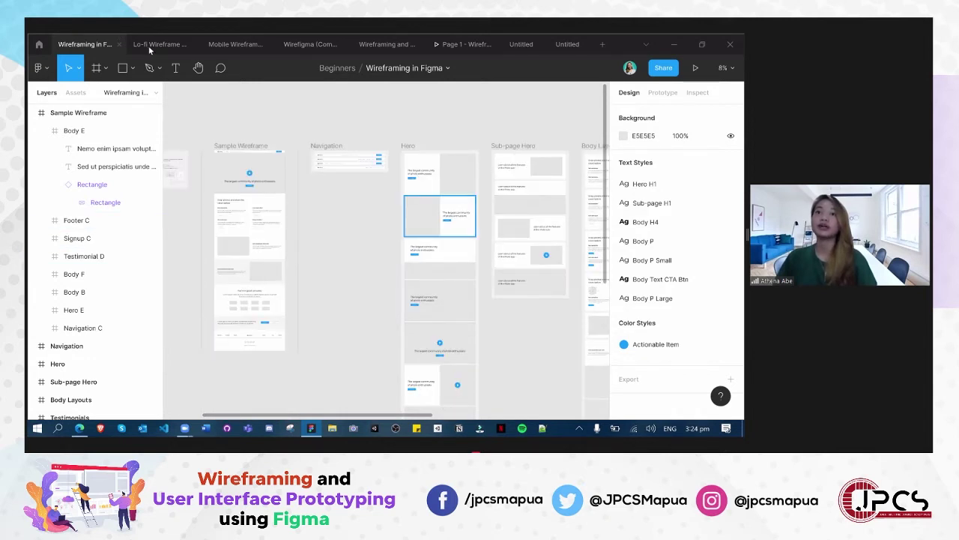
{"action": "scroll", "coordinate": [534, 365], "scroll_direction": "down", "scroll_amount": 1}
Go back to the Lo-fi Wireframe Kit and examine the browser, phone and keyboard mockups in its Devices frame
{"action": "key", "text": "ctrl+Tab"}
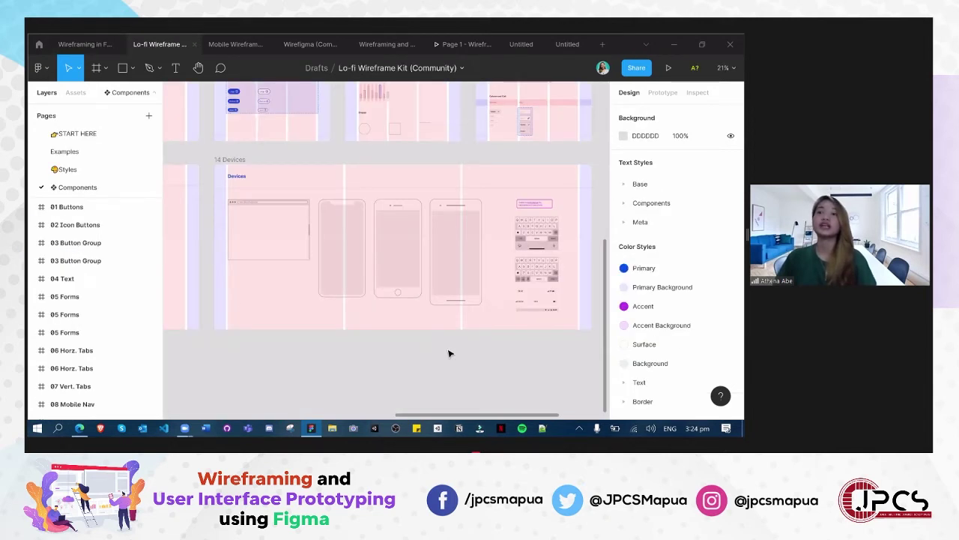
{"action": "scroll", "coordinate": [449, 353], "scroll_direction": "up", "scroll_amount": 3}
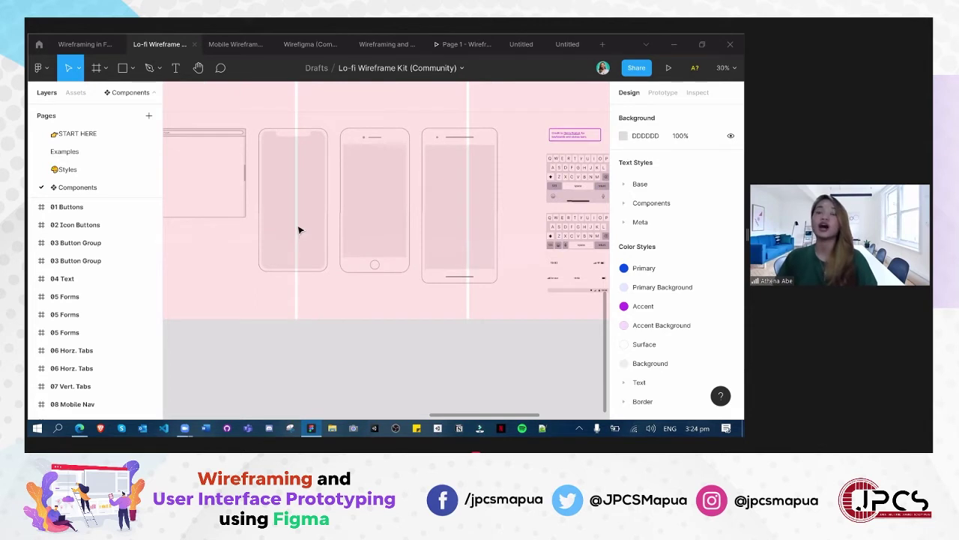
{"action": "scroll", "coordinate": [299, 230], "scroll_direction": "left", "scroll_amount": 3}
{"action": "scroll", "coordinate": [299, 230], "scroll_direction": "up", "scroll_amount": 2}
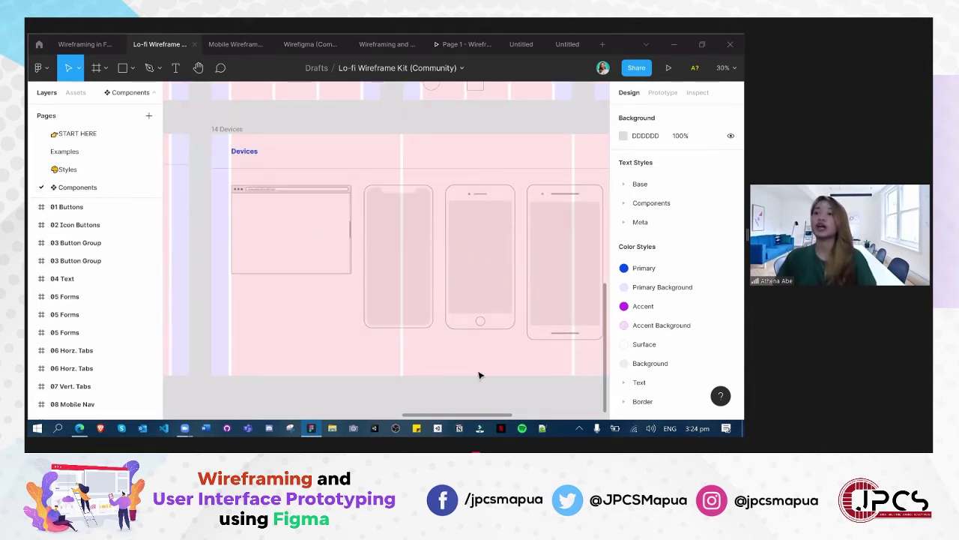
{"action": "scroll", "coordinate": [202, 332], "scroll_direction": "right", "scroll_amount": 5}
{"action": "scroll", "coordinate": [202, 332], "scroll_direction": "down", "scroll_amount": 1}
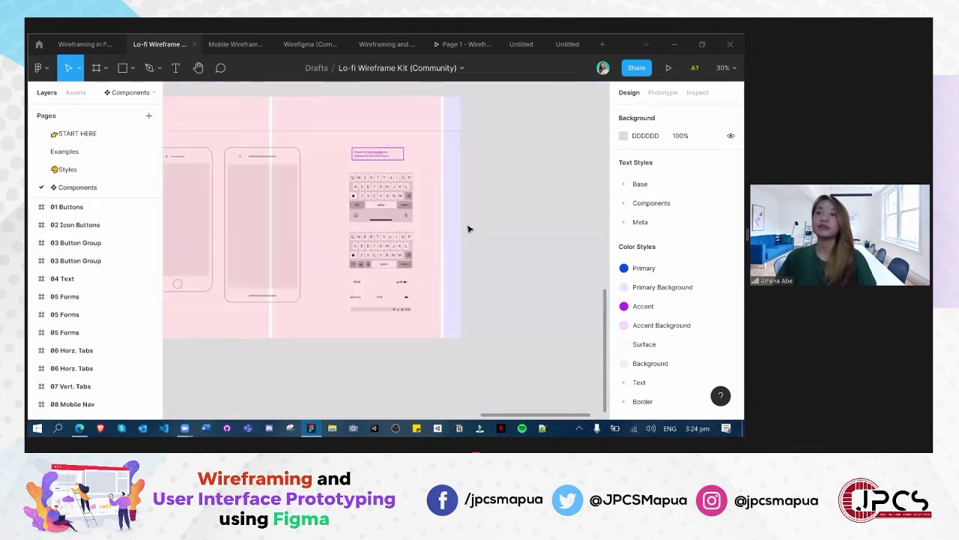
{"action": "scroll", "coordinate": [432, 229], "scroll_direction": "left", "scroll_amount": 1}
{"action": "scroll", "coordinate": [432, 229], "scroll_direction": "up", "scroll_amount": 1}
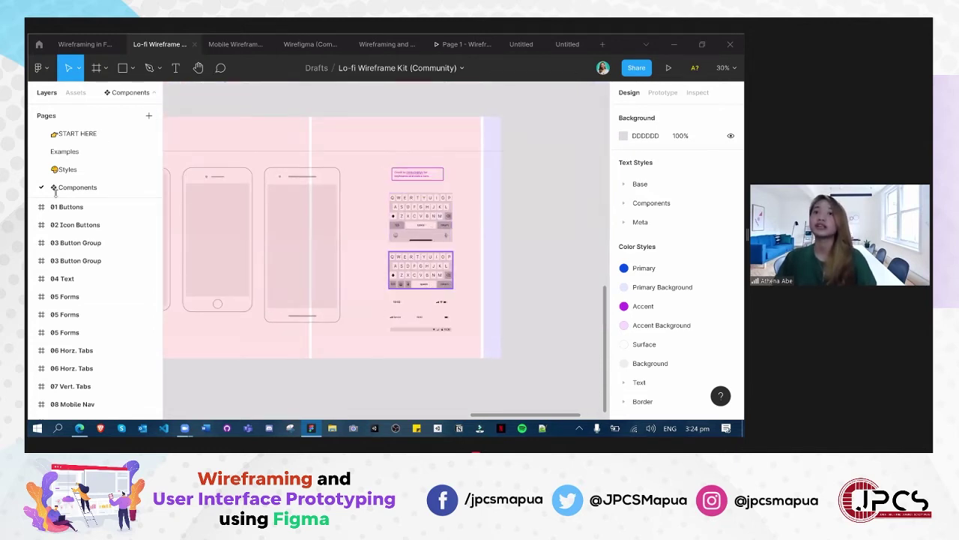
Switch to the Mobile Wireframe UI Kit file and examine its Android icons, controls, buttons, app bars and keyboard frames
{"action": "key", "text": "ctrl+Tab"}
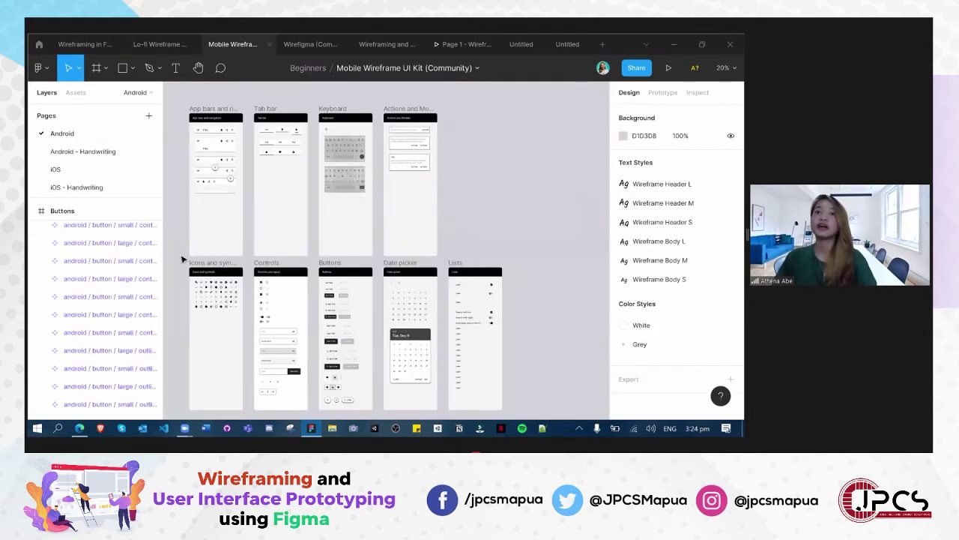
{"action": "key", "text": "ctrl+shift+Tab"}
{"action": "key", "text": "ctrl+Tab"}
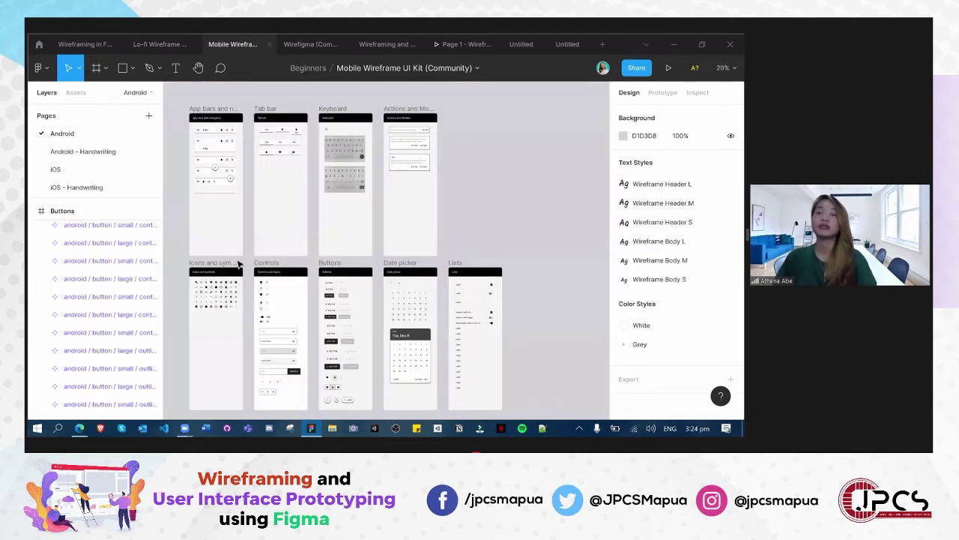
{"action": "scroll", "coordinate": [213, 267], "scroll_direction": "up", "scroll_amount": 2}
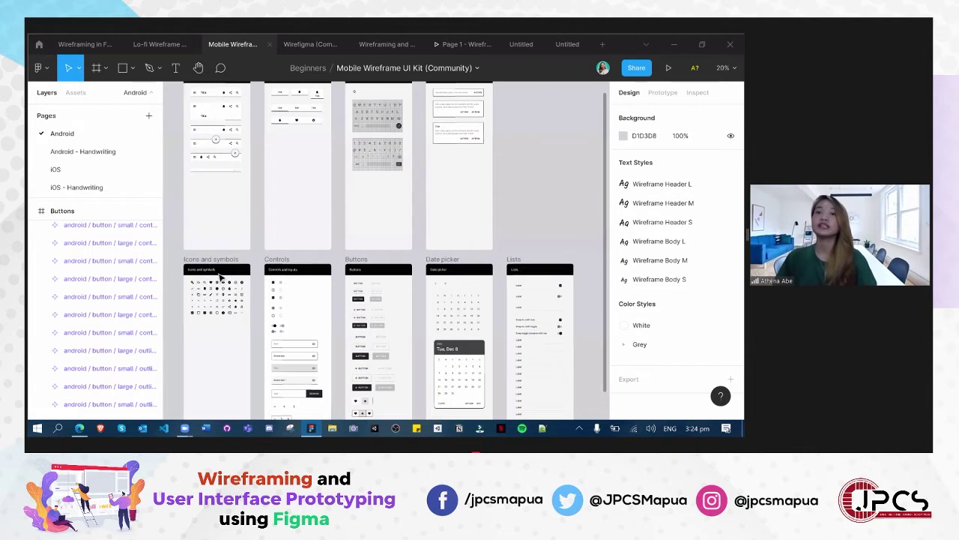
{"action": "scroll", "coordinate": [260, 262], "scroll_direction": "up", "scroll_amount": 3}
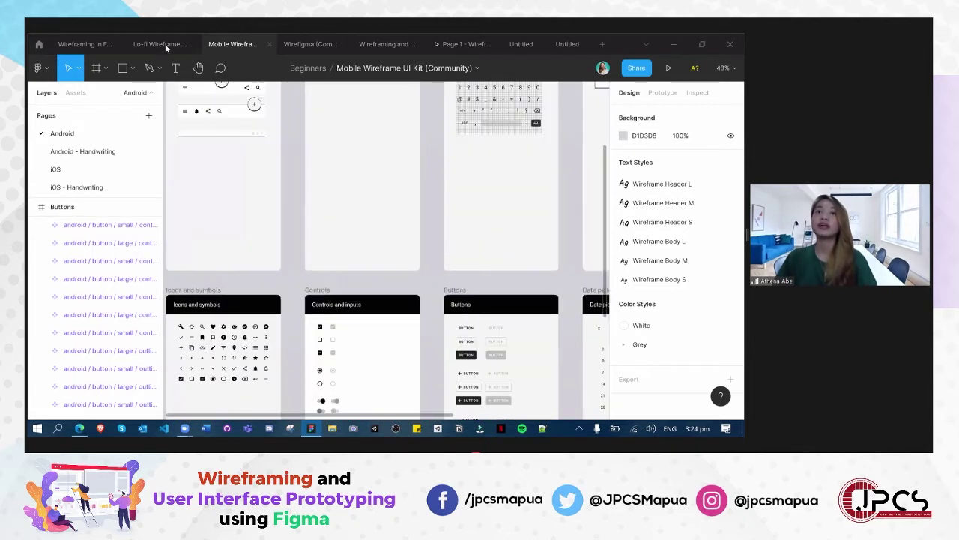
{"action": "scroll", "coordinate": [252, 262], "scroll_direction": "down", "scroll_amount": 1}
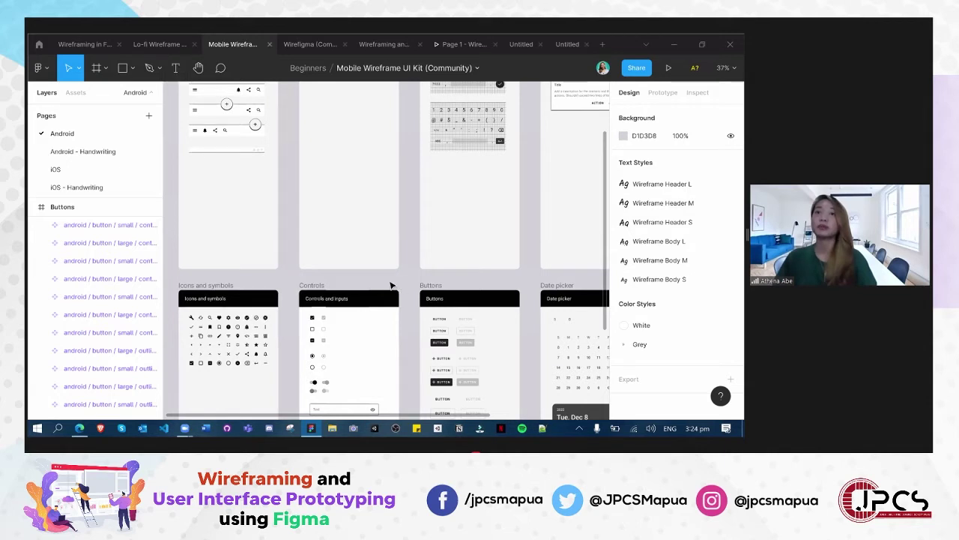
{"action": "scroll", "coordinate": [378, 296], "scroll_direction": "up", "scroll_amount": 4}
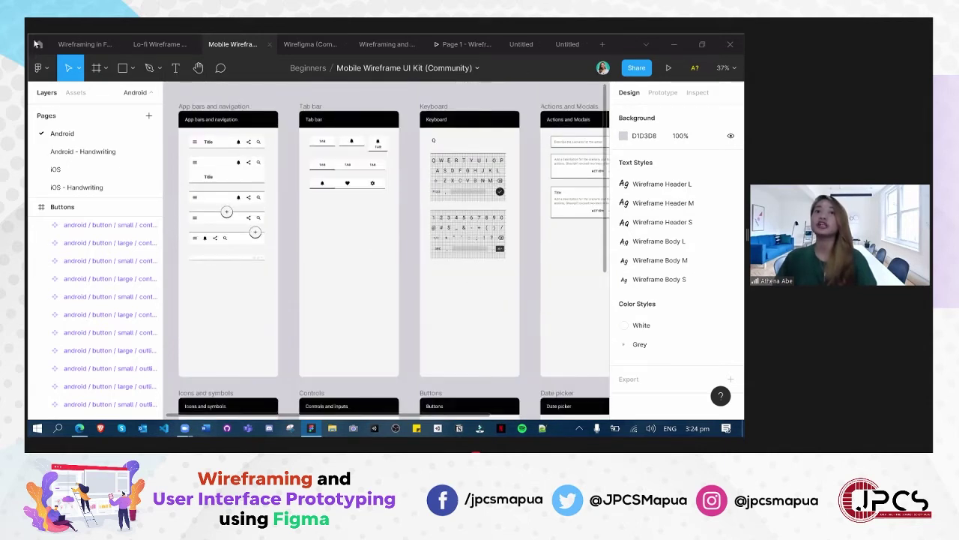
Go to the Community UI kits page, browse it, and open the Lo-fi Wireframe Kit page from the Wireframes category
{"action": "left_click", "coordinate": [38, 44]}
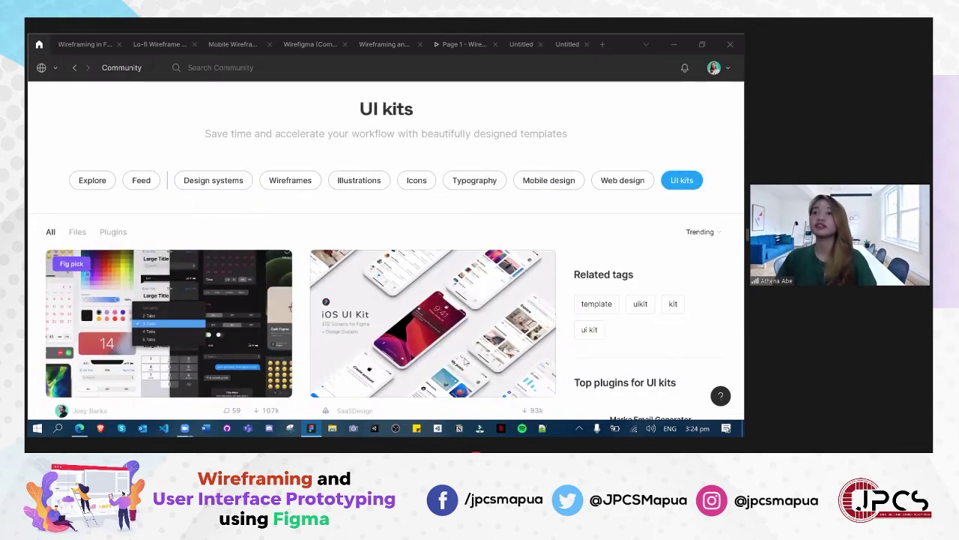
{"action": "scroll", "coordinate": [397, 315], "scroll_direction": "down", "scroll_amount": 5}
{"action": "scroll", "coordinate": [524, 209], "scroll_direction": "up", "scroll_amount": 5}
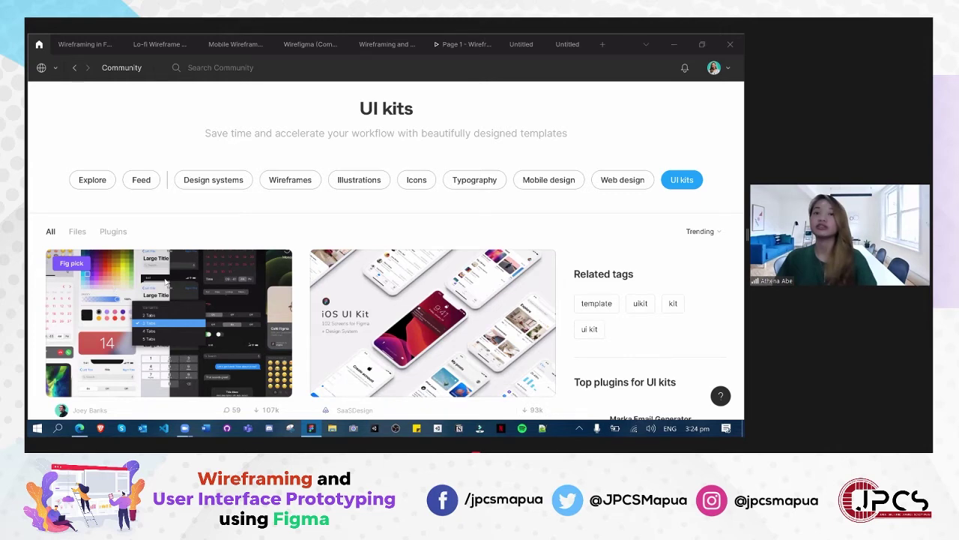
{"action": "left_click", "coordinate": [290, 180]}
{"action": "left_click", "coordinate": [226, 251]}
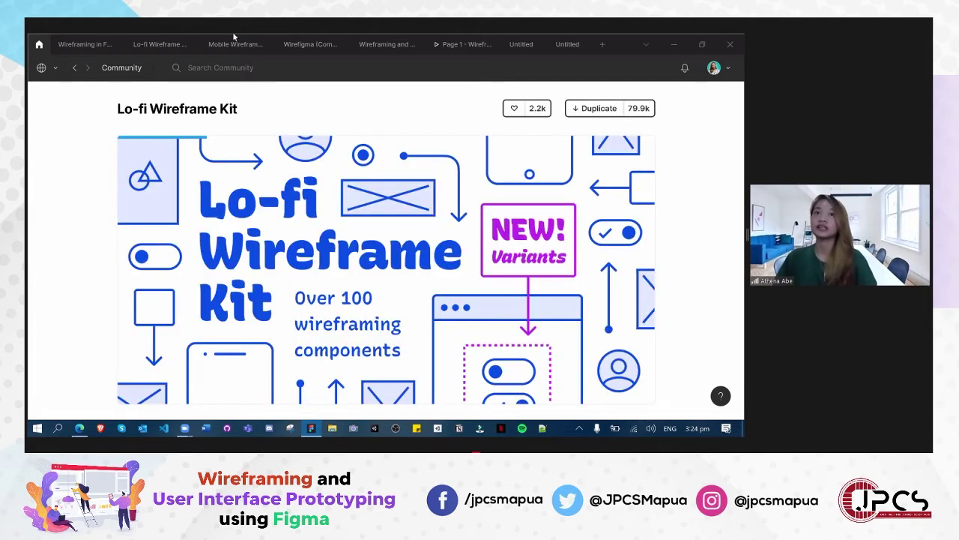
Return to the Mobile Wireframe UI Kit file and view its Android app bar, tab bar, keyboard, icon, control and button frames
{"action": "left_click", "coordinate": [234, 44]}
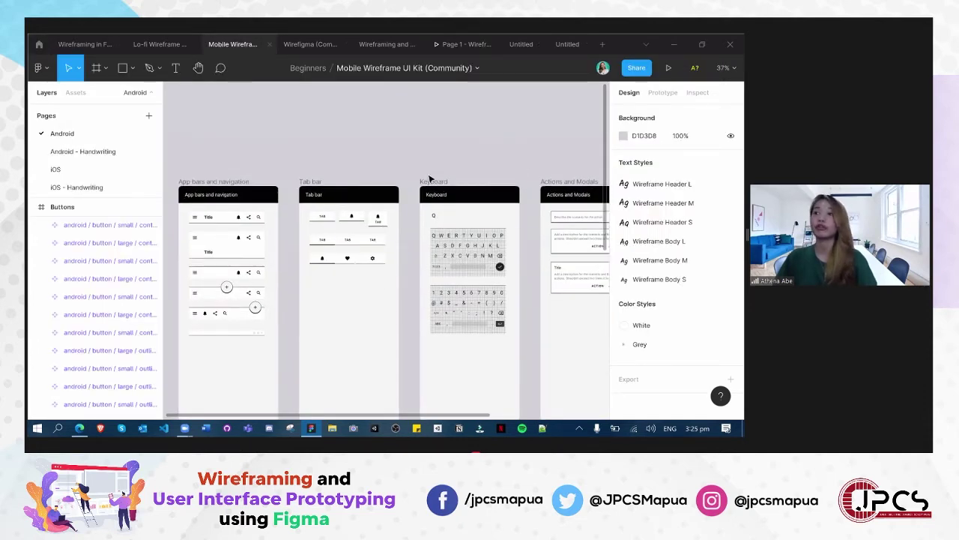
{"action": "scroll", "coordinate": [439, 363], "scroll_direction": "down", "scroll_amount": 3}
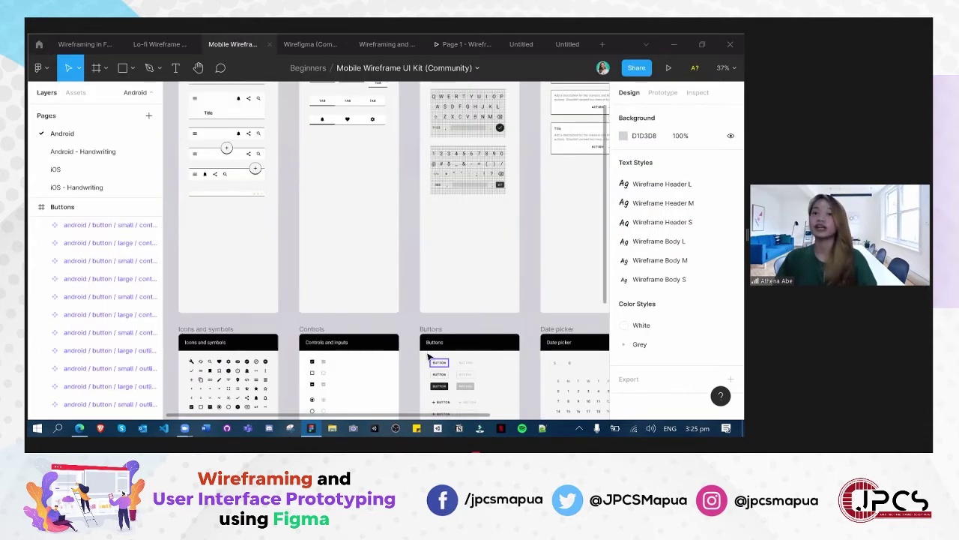
{"action": "scroll", "coordinate": [428, 358], "scroll_direction": "down", "scroll_amount": 2}
{"action": "scroll", "coordinate": [420, 300], "scroll_direction": "down", "scroll_amount": 3}
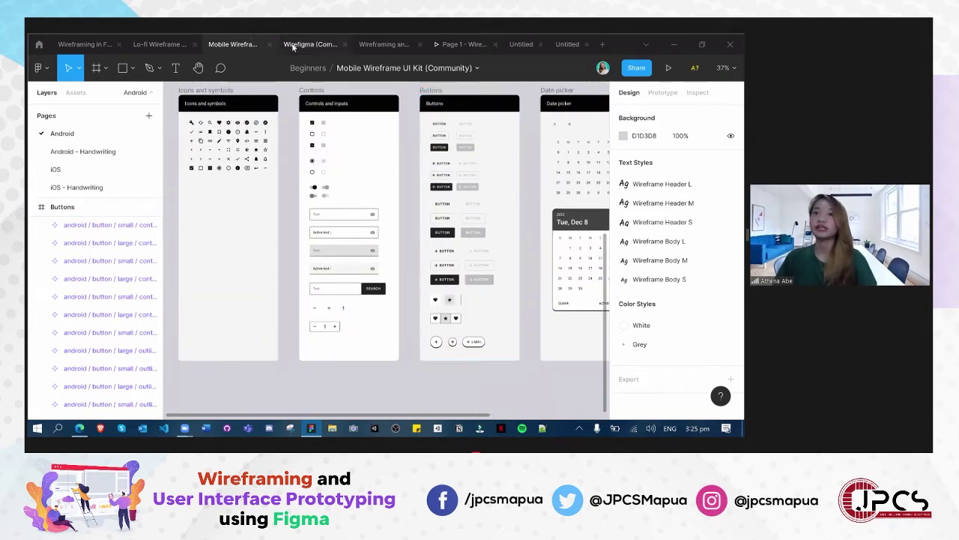
Switch to the Wirefigma file and examine its Buttons & Links, Inputs, Navigation, Data, Media and Miscellaneous component frames
{"action": "key", "text": "ctrl+Tab"}
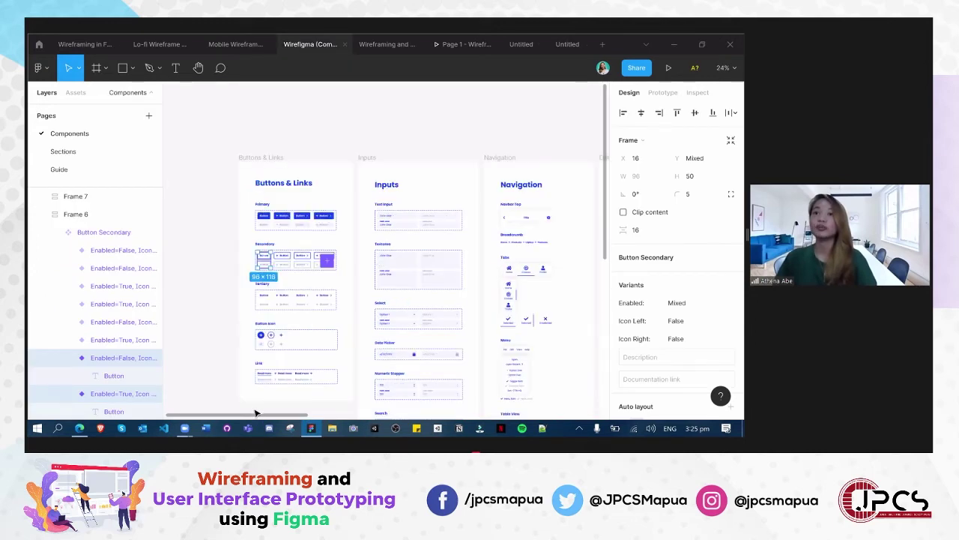
{"action": "scroll", "coordinate": [430, 246], "scroll_direction": "right", "scroll_amount": 5}
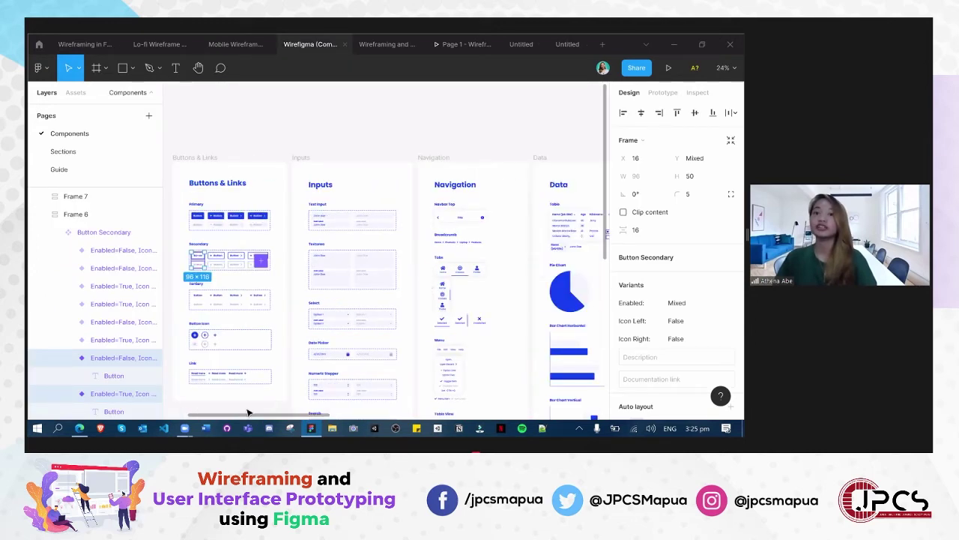
{"action": "left_click_drag", "start_coordinate": [305, 423], "coordinate": [351, 424]}
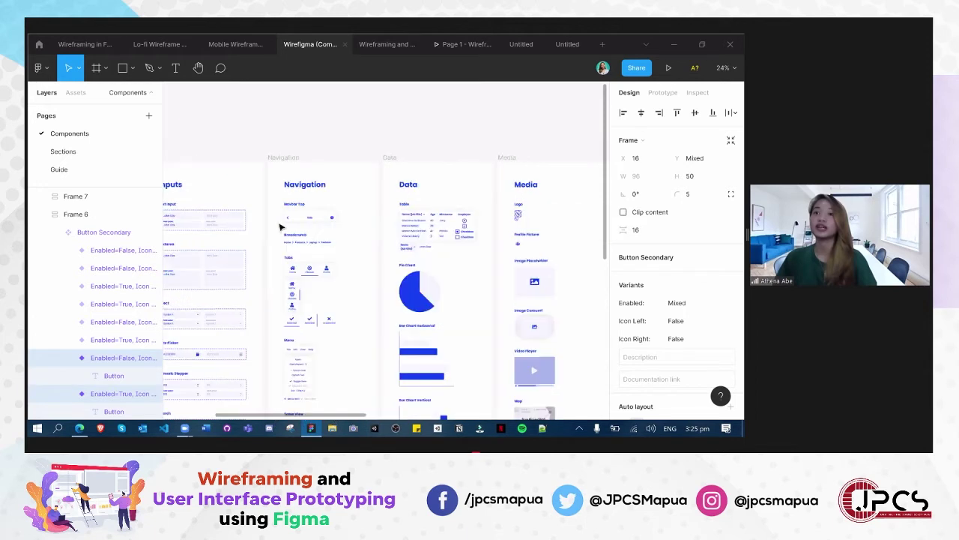
{"action": "scroll", "coordinate": [300, 380], "scroll_direction": "right", "scroll_amount": 5}
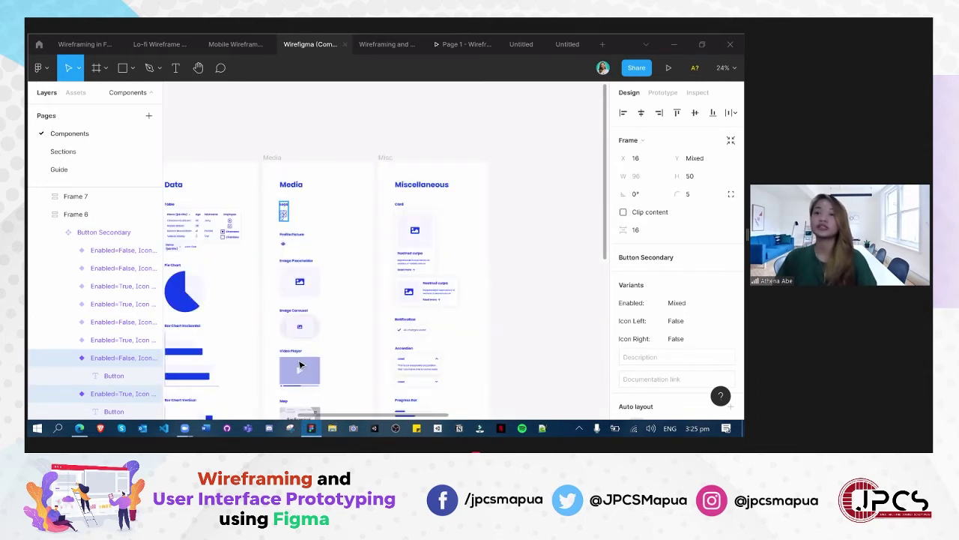
{"action": "scroll", "coordinate": [300, 364], "scroll_direction": "down", "scroll_amount": 2}
{"action": "scroll", "coordinate": [291, 340], "scroll_direction": "down", "scroll_amount": 10}
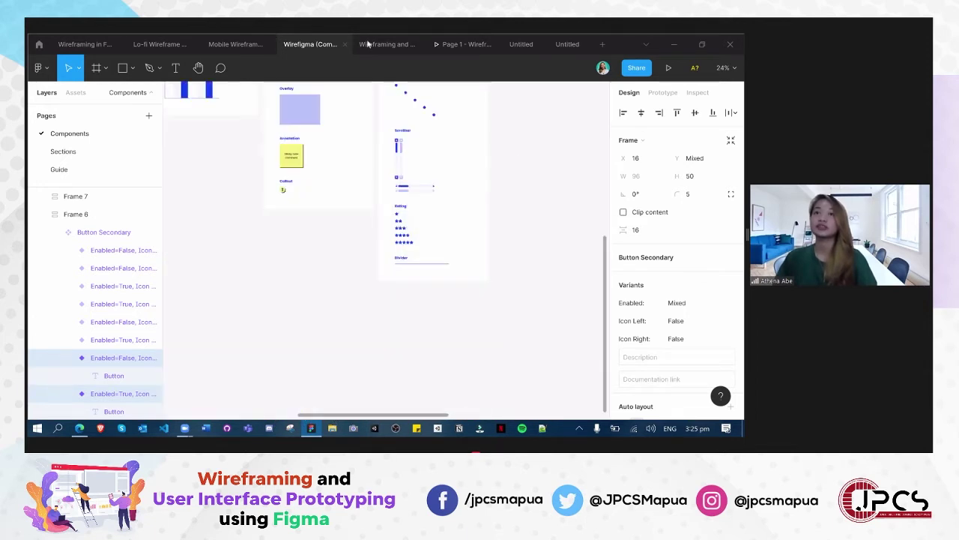
Switch to the Wireframing and Prototyping Presentation file and view the Black and Blue login frames and the hand-drawn sketch in Frame 1
{"action": "left_click", "coordinate": [394, 46]}
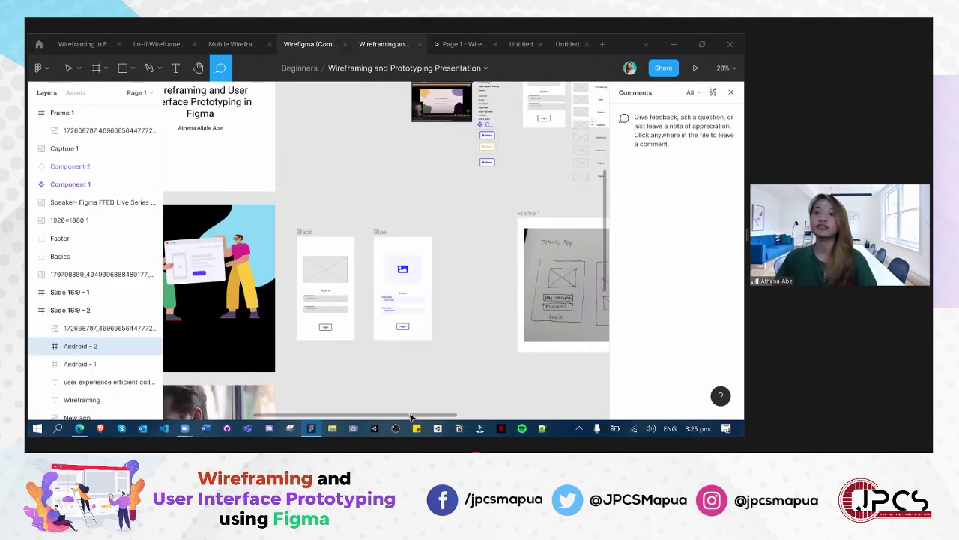
{"action": "scroll", "coordinate": [480, 410], "scroll_direction": "right", "scroll_amount": 3}
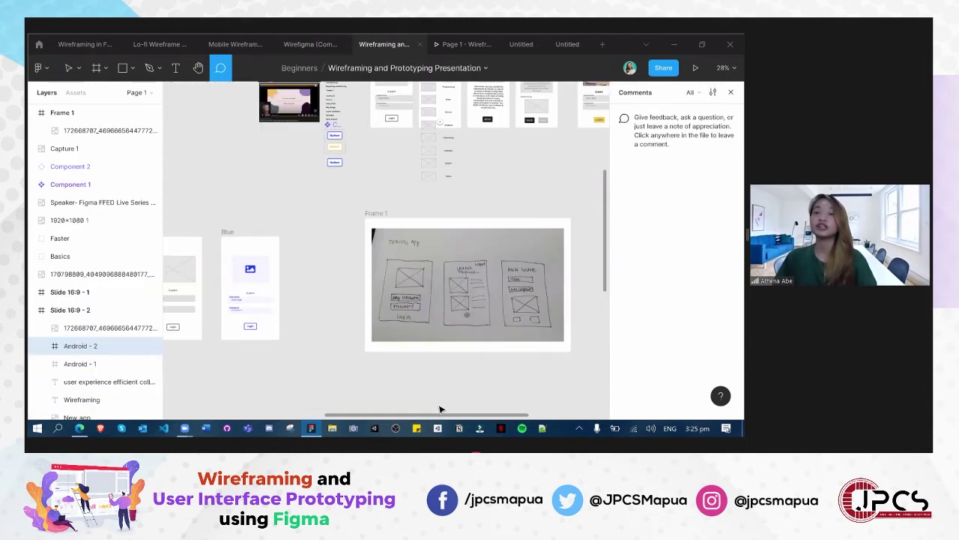
{"action": "scroll", "coordinate": [436, 406], "scroll_direction": "left", "scroll_amount": 4}
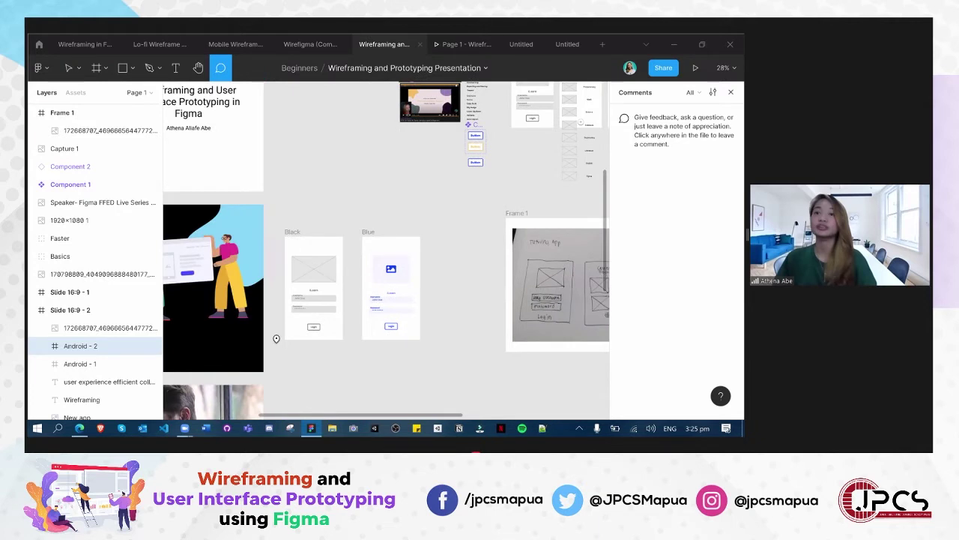
{"action": "scroll", "coordinate": [276, 339], "scroll_direction": "right", "scroll_amount": 1}
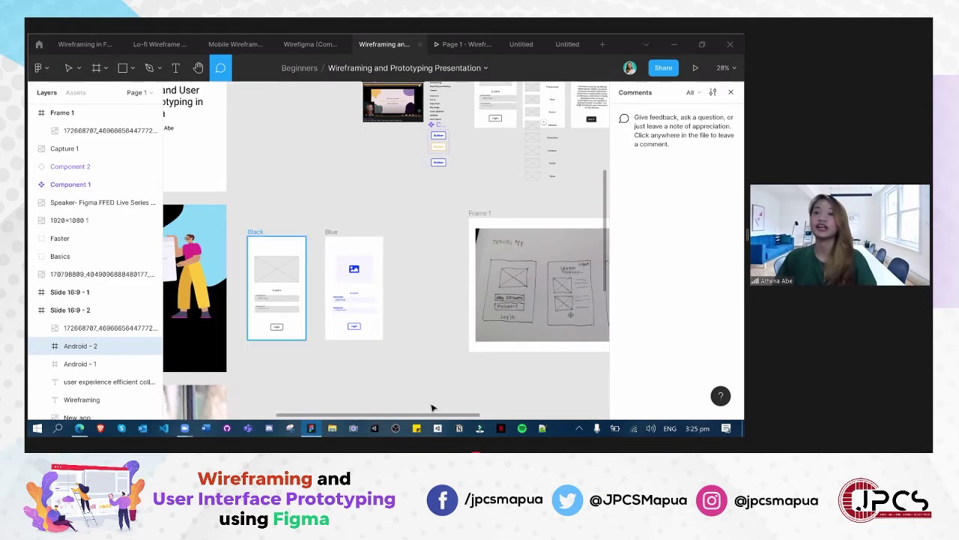
{"action": "scroll", "coordinate": [420, 359], "scroll_direction": "right", "scroll_amount": 2}
{"action": "scroll", "coordinate": [401, 353], "scroll_direction": "right", "scroll_amount": 1}
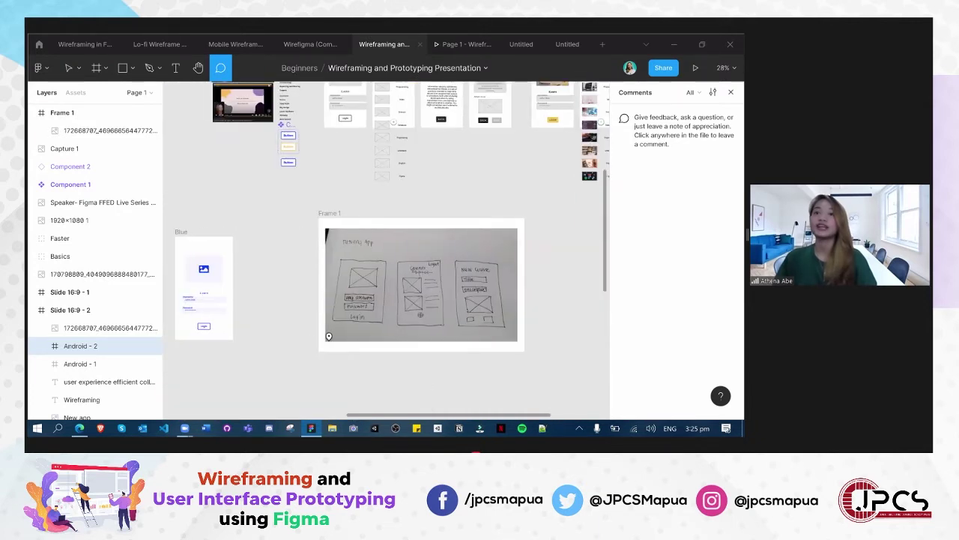
Examine the shortcuts on the Figma Cheat Sheet image above the Login and Courses frames at closer zoom
{"action": "scroll", "coordinate": [329, 337], "scroll_direction": "up", "scroll_amount": 1}
{"action": "scroll", "coordinate": [346, 338], "scroll_direction": "up", "scroll_amount": 2}
{"action": "scroll", "coordinate": [347, 338], "scroll_direction": "up", "scroll_amount": 3}
{"action": "scroll", "coordinate": [346, 338], "scroll_direction": "up", "scroll_amount": 1}
{"action": "scroll", "coordinate": [346, 338], "scroll_direction": "down", "scroll_amount": 4}
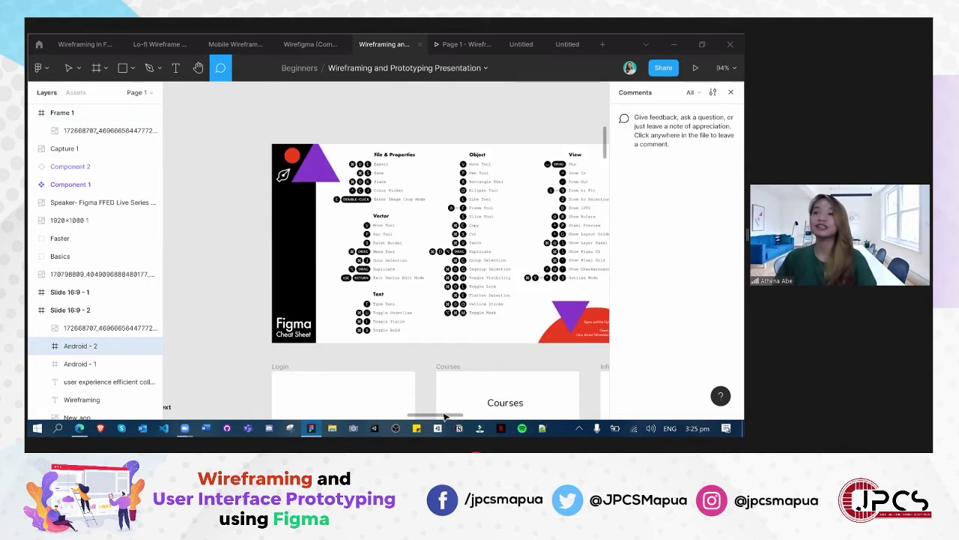
{"action": "scroll", "coordinate": [451, 418], "scroll_direction": "right", "scroll_amount": 2}
{"action": "scroll", "coordinate": [450, 420], "scroll_direction": "left", "scroll_amount": 2}
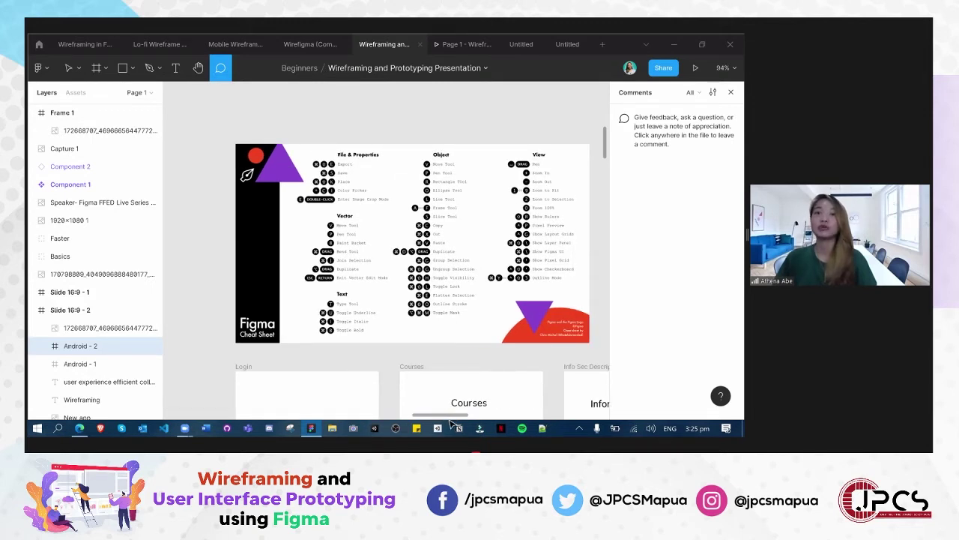
{"action": "scroll", "coordinate": [452, 421], "scroll_direction": "right", "scroll_amount": 1}
{"action": "scroll", "coordinate": [454, 295], "scroll_direction": "left", "scroll_amount": 1}
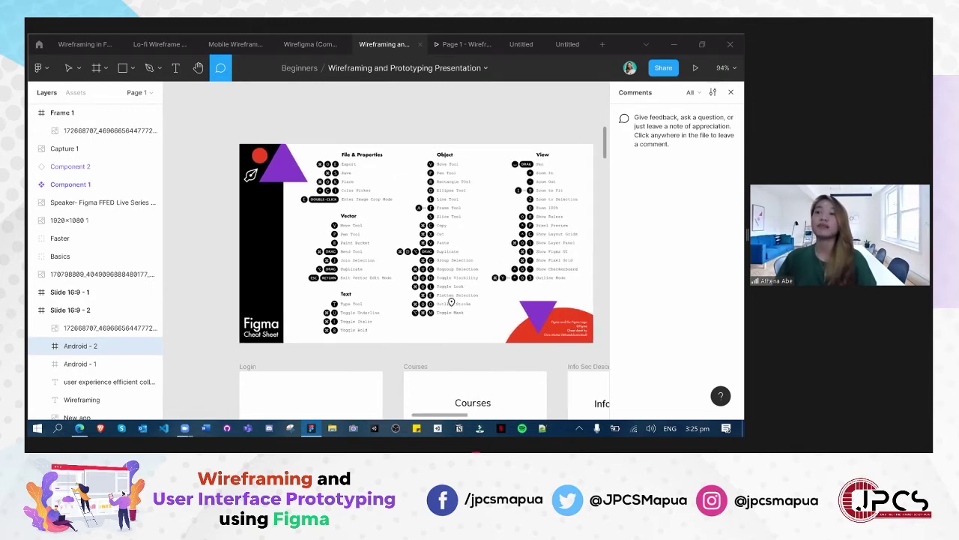
{"action": "scroll", "coordinate": [452, 299], "scroll_direction": "up", "scroll_amount": 1}
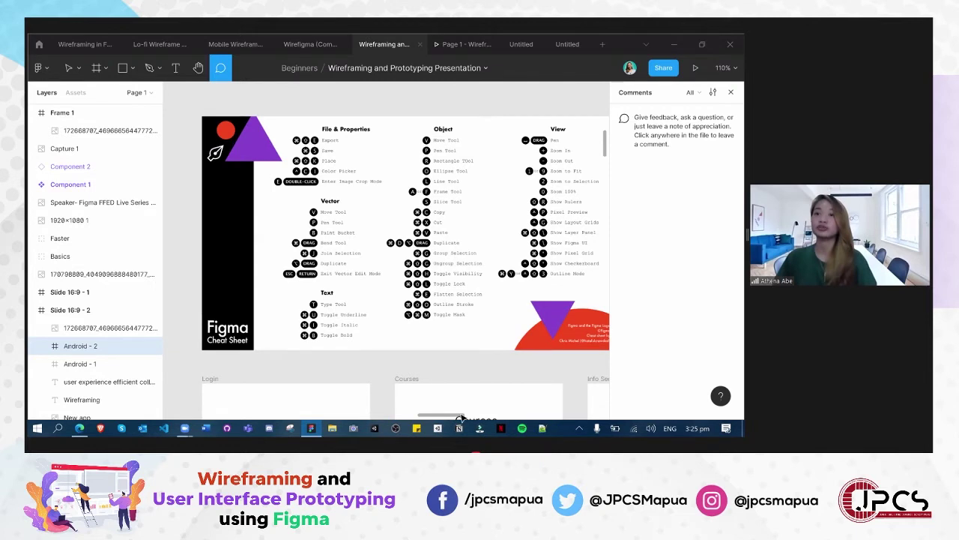
{"action": "scroll", "coordinate": [454, 416], "scroll_direction": "right", "scroll_amount": 5}
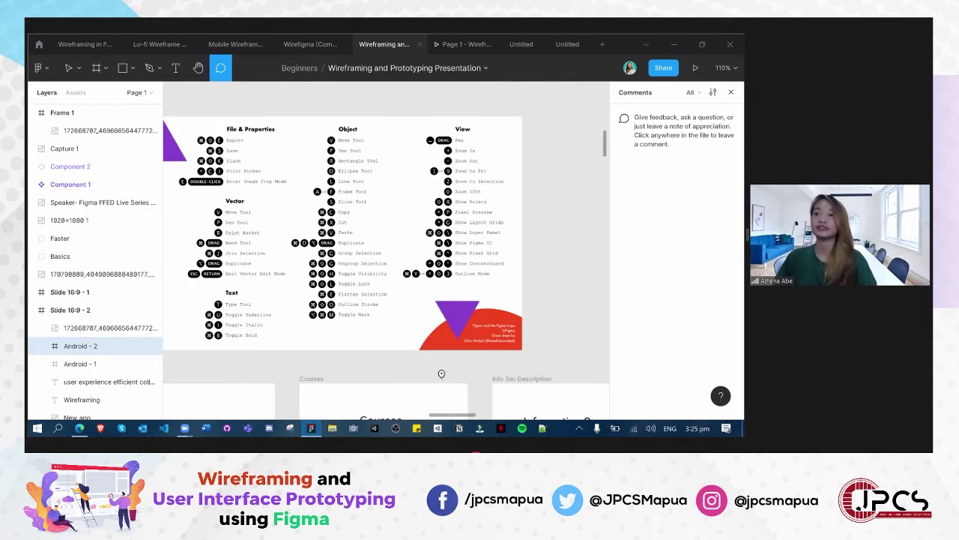
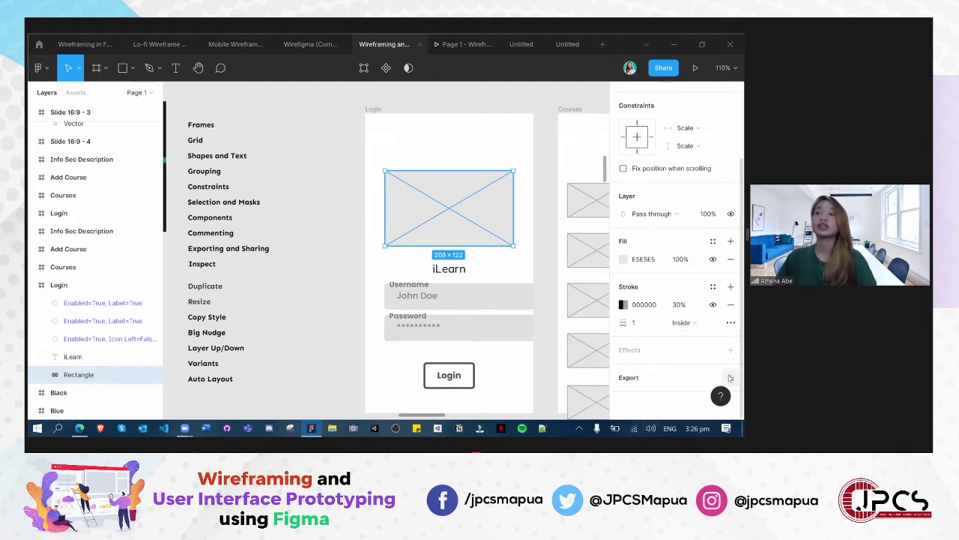
Add a 1x PNG export setting to the placeholder rectangle in the Login frame and view the available export formats
{"action": "left_click", "coordinate": [730, 378]}
{"action": "scroll", "coordinate": [703, 289], "scroll_direction": "down", "scroll_amount": 2}
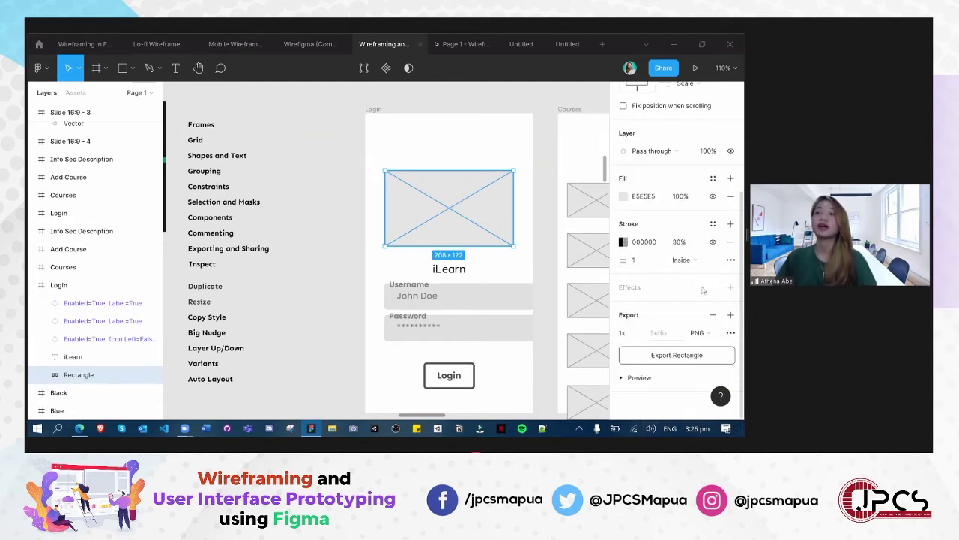
{"action": "left_click", "coordinate": [710, 336]}
{"action": "left_click", "coordinate": [342, 233]}
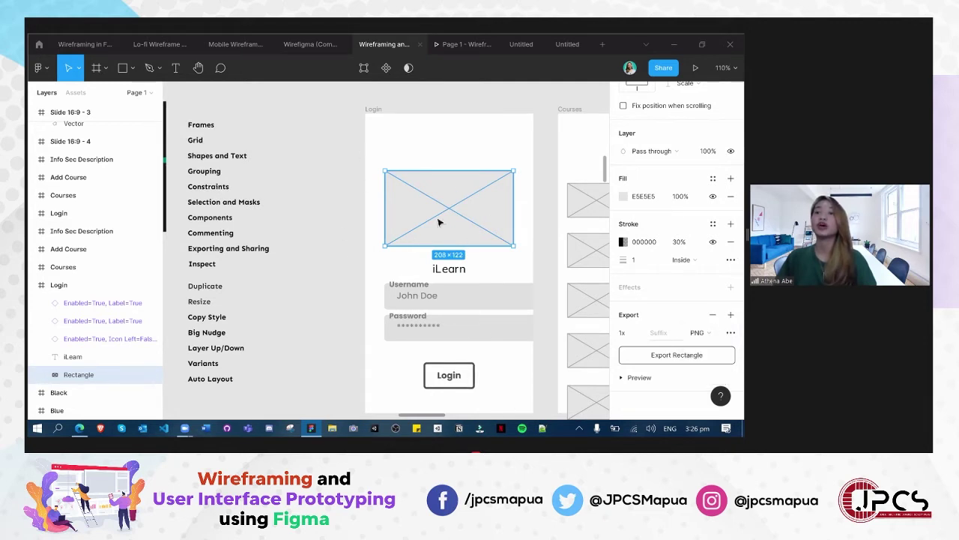
{"action": "left_click", "coordinate": [694, 337]}
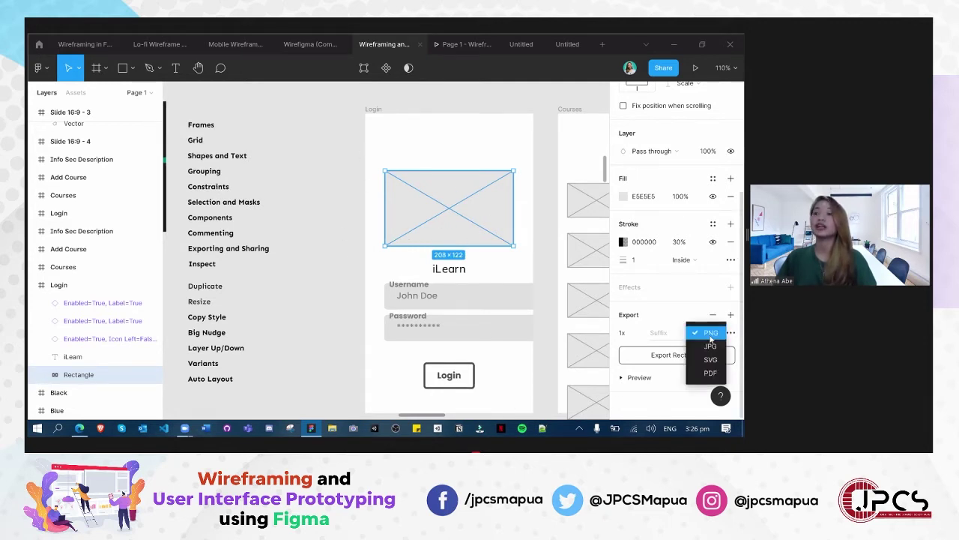
{"action": "left_click", "coordinate": [352, 259]}
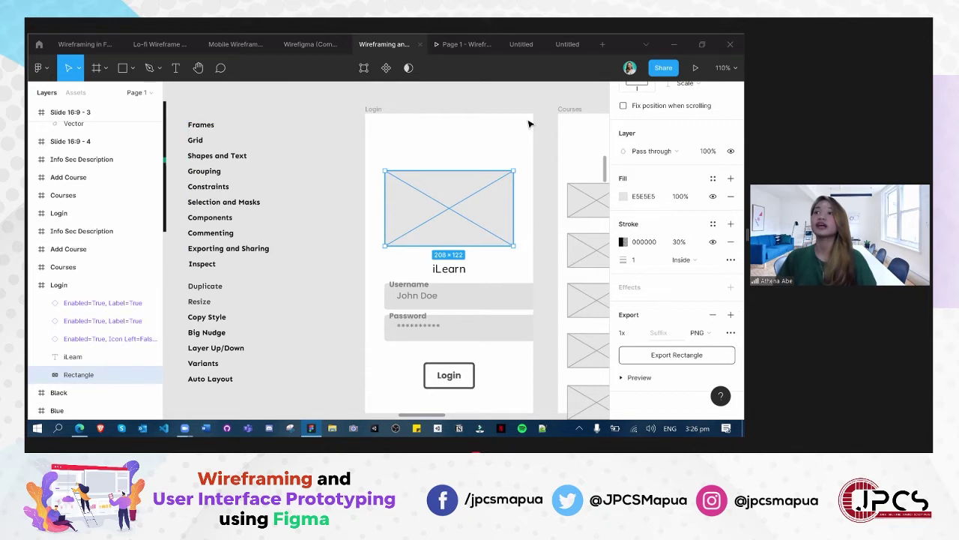
Inspect the Login frame's placeholder rectangle and highlight its properties and CSS code
{"action": "left_click", "coordinate": [701, 93]}
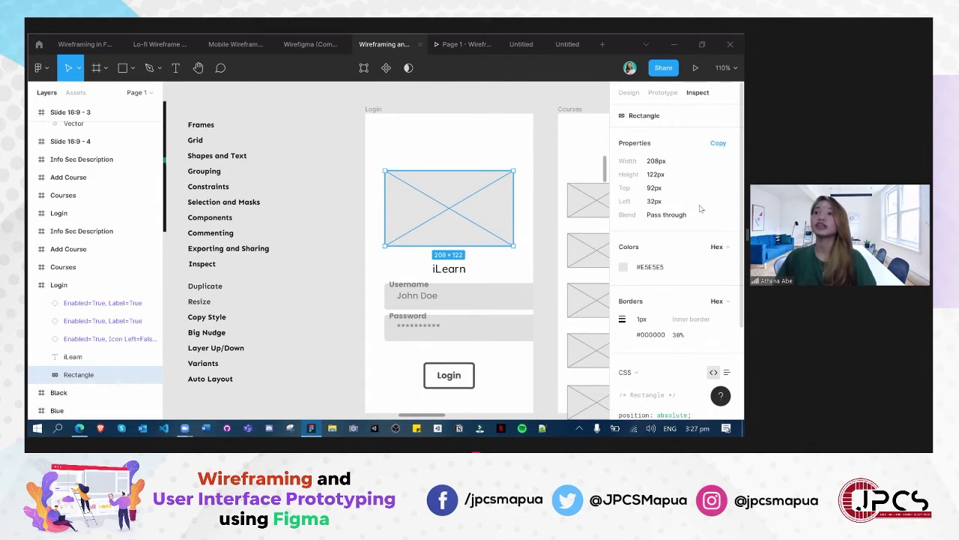
{"action": "scroll", "coordinate": [654, 387], "scroll_direction": "down", "scroll_amount": 3}
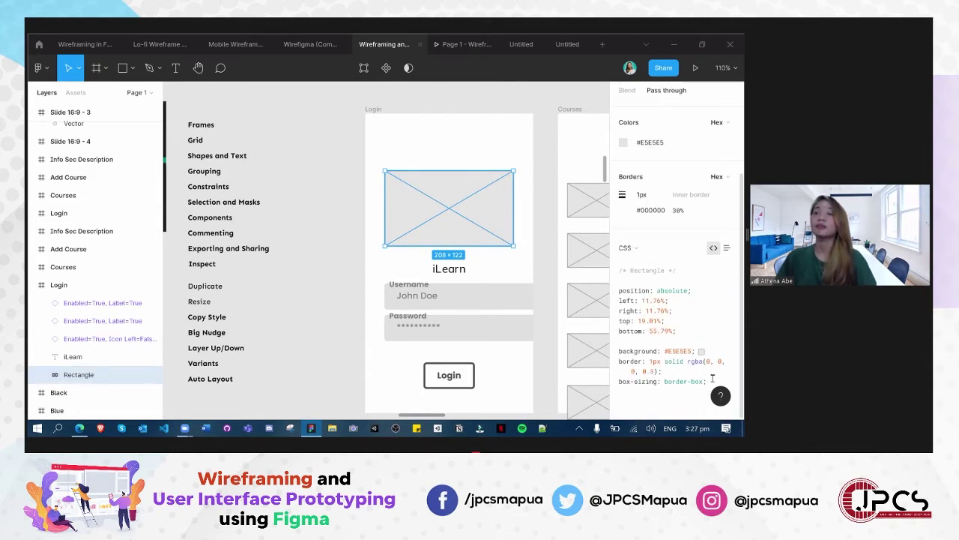
{"action": "left_click_drag", "start_coordinate": [713, 379], "coordinate": [682, 219]}
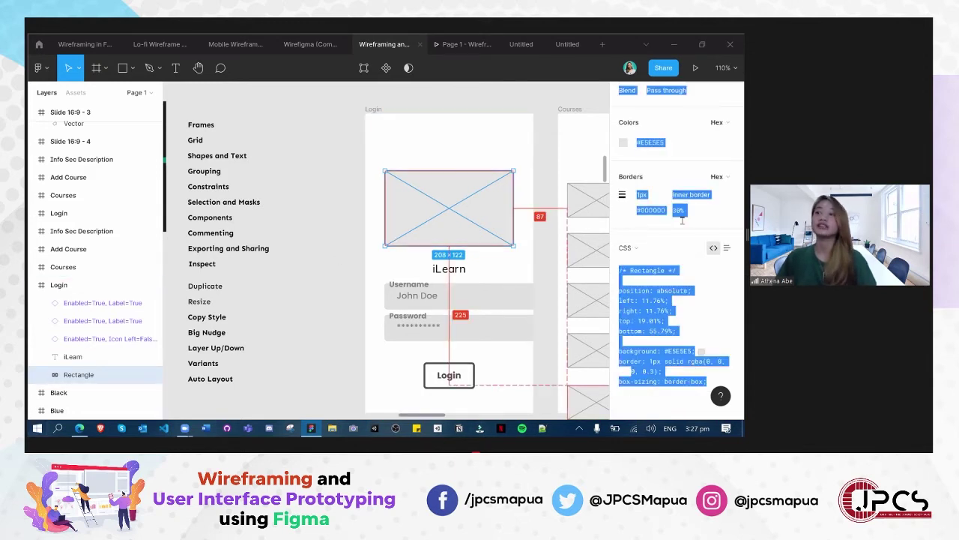
View the placeholder rectangle's code as iOS and as Android, examine the Android version, and deselect the rectangle
{"action": "left_click", "coordinate": [627, 247]}
{"action": "left_click", "coordinate": [659, 262]}
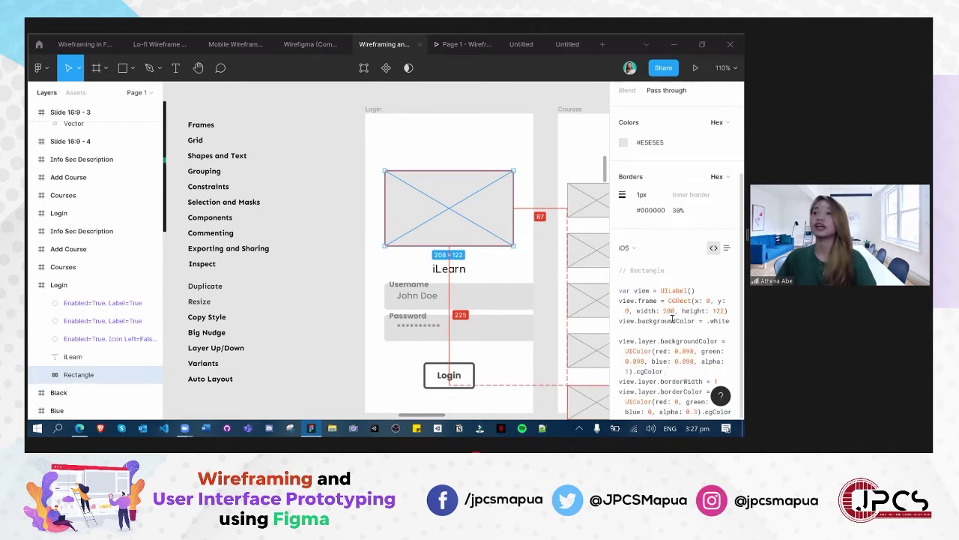
{"action": "left_click", "coordinate": [636, 249]}
{"action": "left_click", "coordinate": [658, 261]}
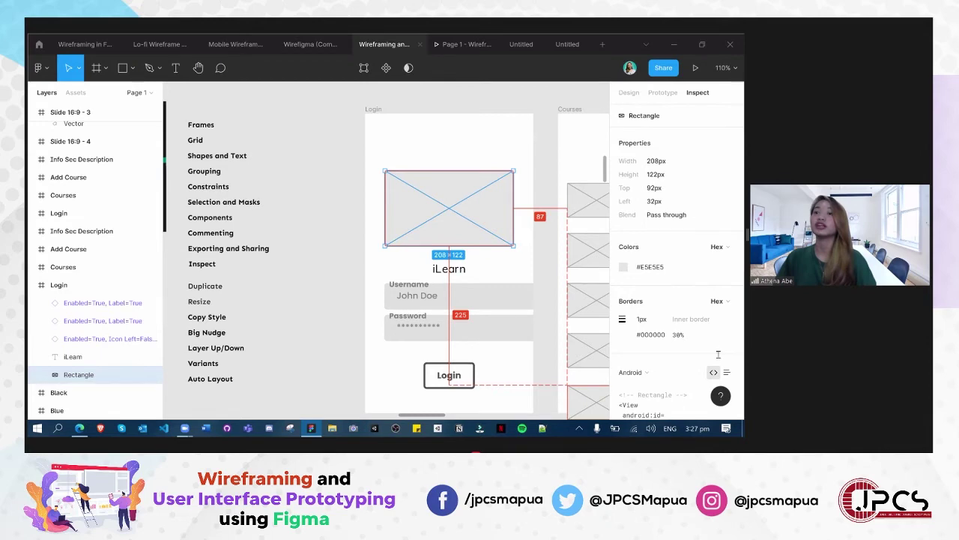
{"action": "scroll", "coordinate": [649, 367], "scroll_direction": "down", "scroll_amount": 8}
{"action": "scroll", "coordinate": [649, 365], "scroll_direction": "up", "scroll_amount": 10}
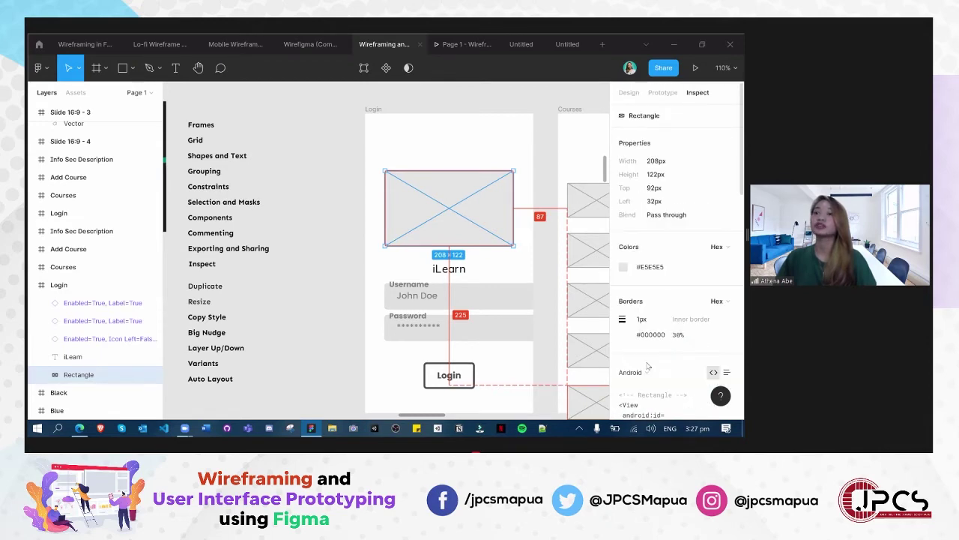
{"action": "scroll", "coordinate": [648, 365], "scroll_direction": "down", "scroll_amount": 4}
{"action": "left_click", "coordinate": [392, 276]}
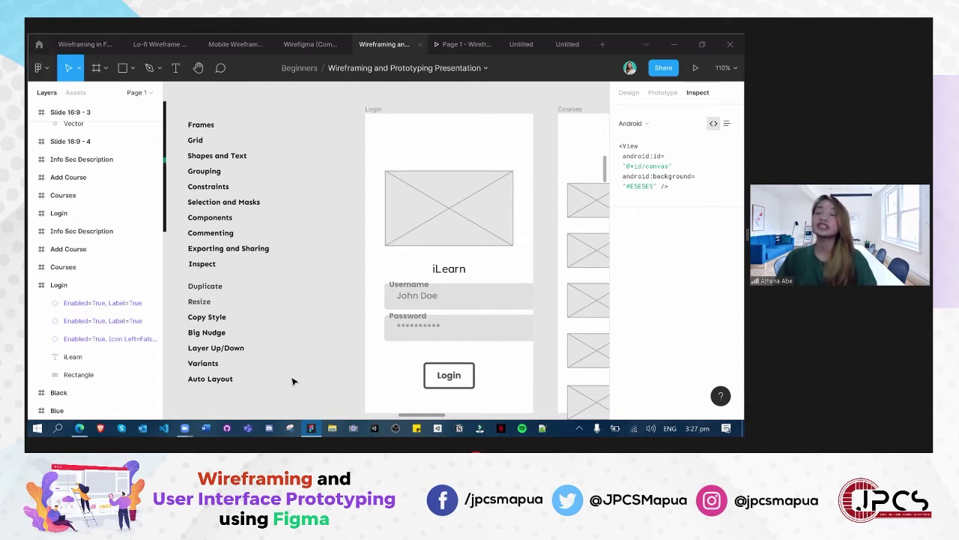
Shift the topic list from Duplicate to Auto Layout slightly downward beside the Login frame and deselect it
{"action": "scroll", "coordinate": [313, 351], "scroll_direction": "down", "scroll_amount": 5}
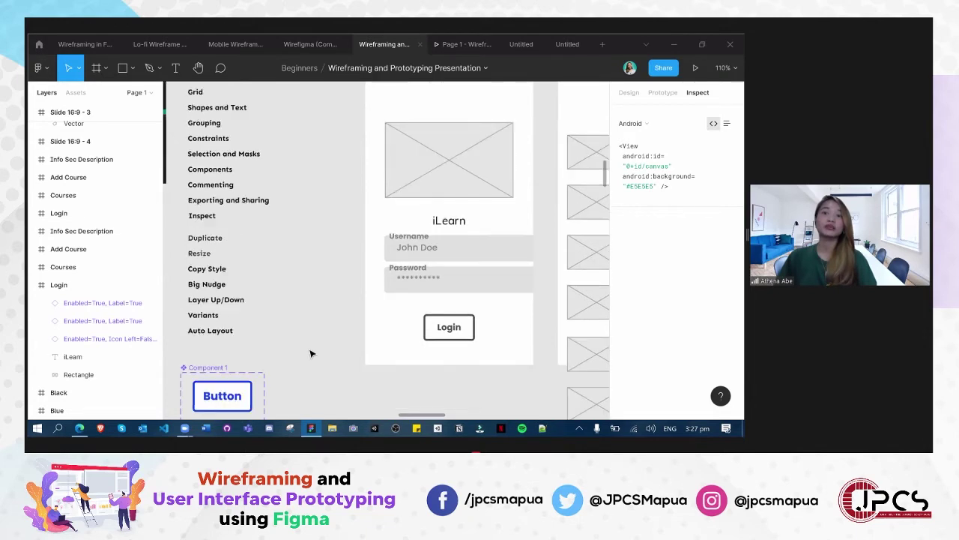
{"action": "scroll", "coordinate": [309, 350], "scroll_direction": "up", "scroll_amount": 5}
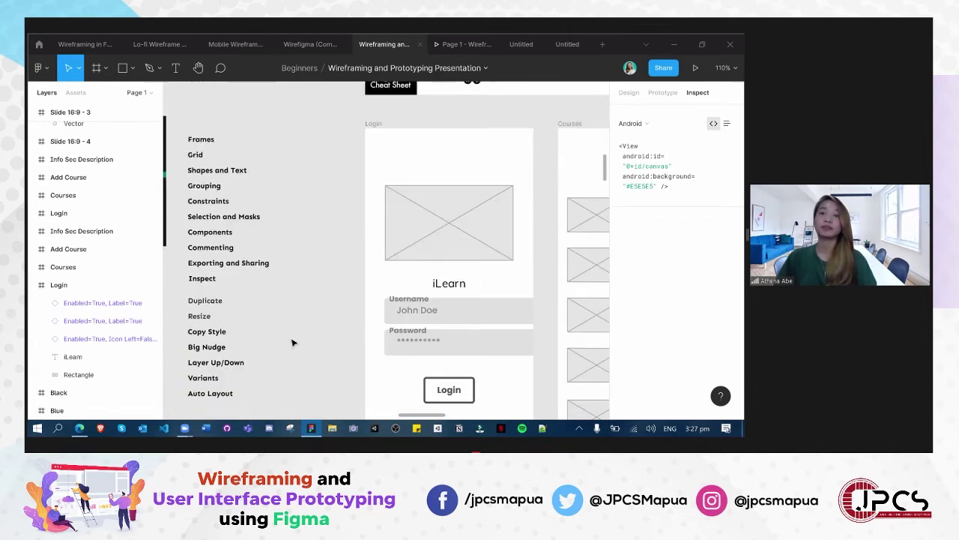
{"action": "scroll", "coordinate": [293, 342], "scroll_direction": "down", "scroll_amount": 1}
{"action": "mouse_move", "coordinate": [208, 323]}
{"action": "left_mouse_down"}
{"action": "mouse_move", "coordinate": [209, 311]}
{"action": "mouse_move", "coordinate": [211, 336]}
{"action": "left_mouse_up"}
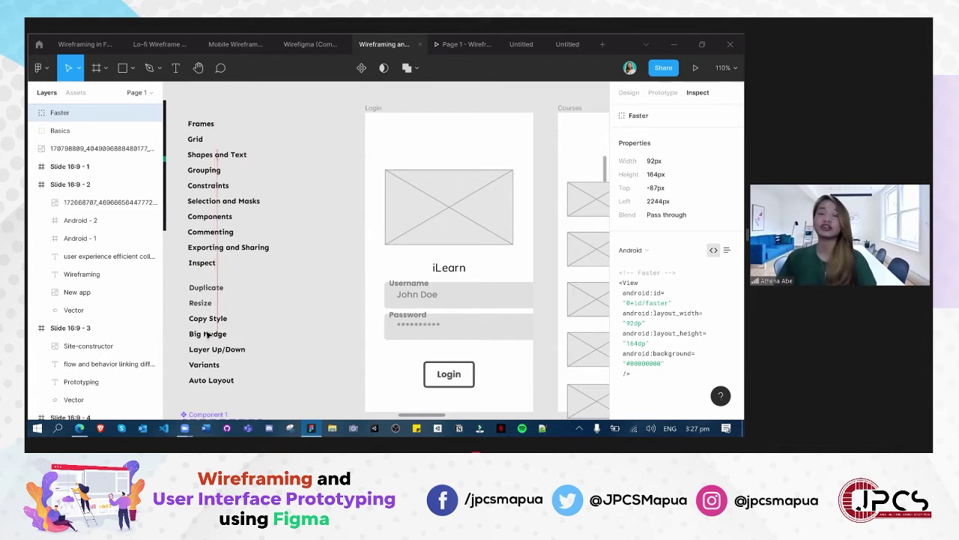
{"action": "left_click", "coordinate": [275, 315]}
{"action": "scroll", "coordinate": [255, 344], "scroll_direction": "down", "scroll_amount": 1}
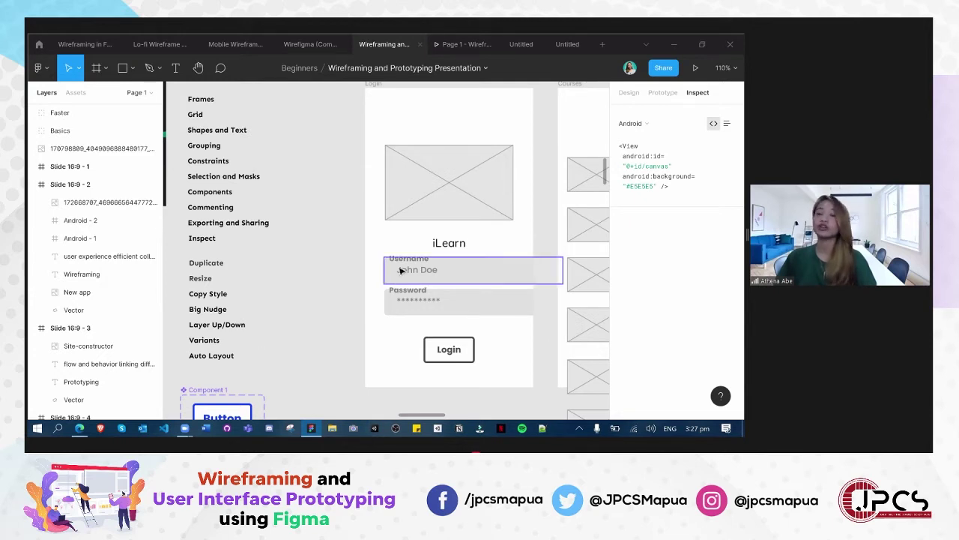
{"action": "scroll", "coordinate": [289, 270], "scroll_direction": "down", "scroll_amount": 1}
{"action": "scroll", "coordinate": [290, 271], "scroll_direction": "down", "scroll_amount": 2}
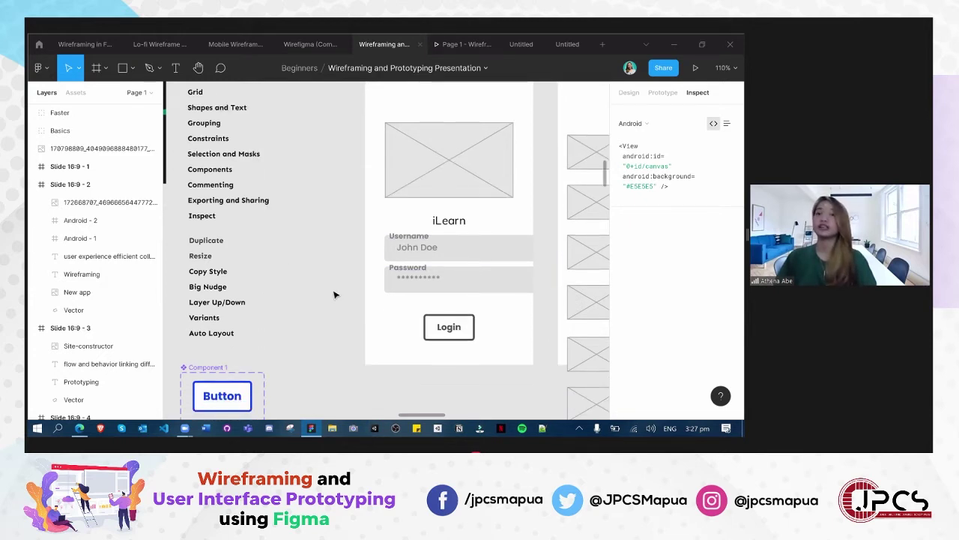
Narrow the Title field in the wireframe Add Course frame to match the Description field's width, and deselect it
{"action": "scroll", "coordinate": [334, 296], "scroll_direction": "down", "scroll_amount": 3, "text": "ctrl"}
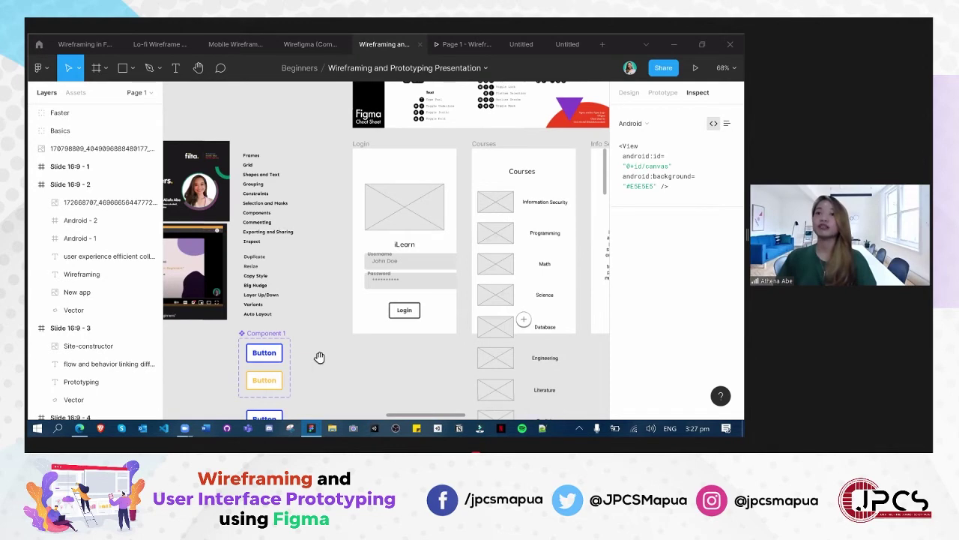
{"action": "scroll", "coordinate": [232, 358], "scroll_direction": "right", "scroll_amount": 5}
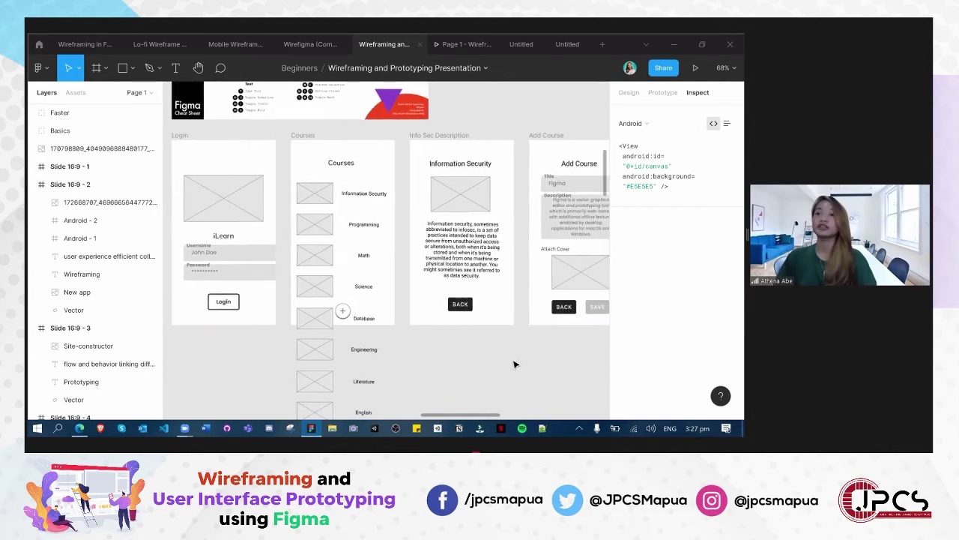
{"action": "scroll", "coordinate": [539, 364], "scroll_direction": "down", "scroll_amount": 2, "text": "ctrl"}
{"action": "scroll", "coordinate": [487, 355], "scroll_direction": "right", "scroll_amount": 2}
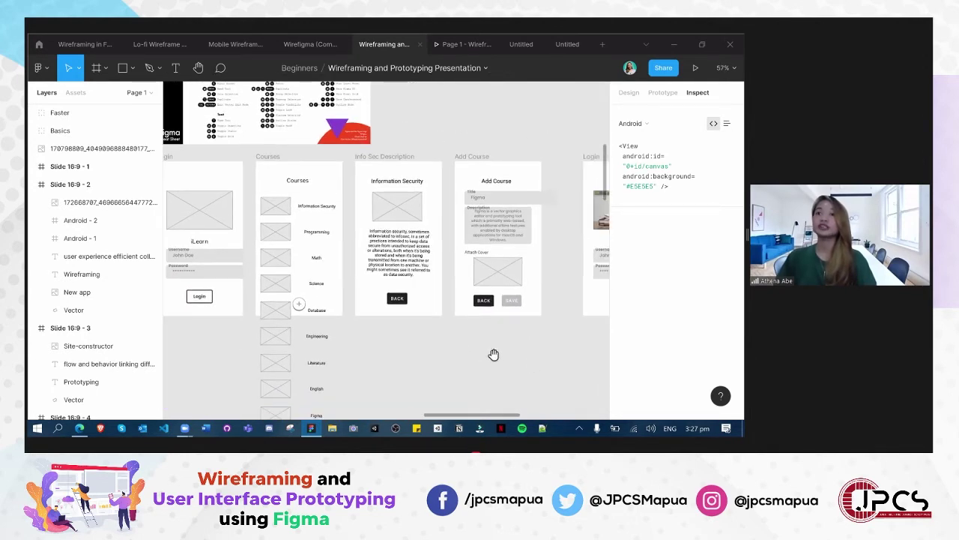
{"action": "scroll", "coordinate": [491, 355], "scroll_direction": "left", "scroll_amount": 1}
{"action": "left_click", "coordinate": [574, 202]}
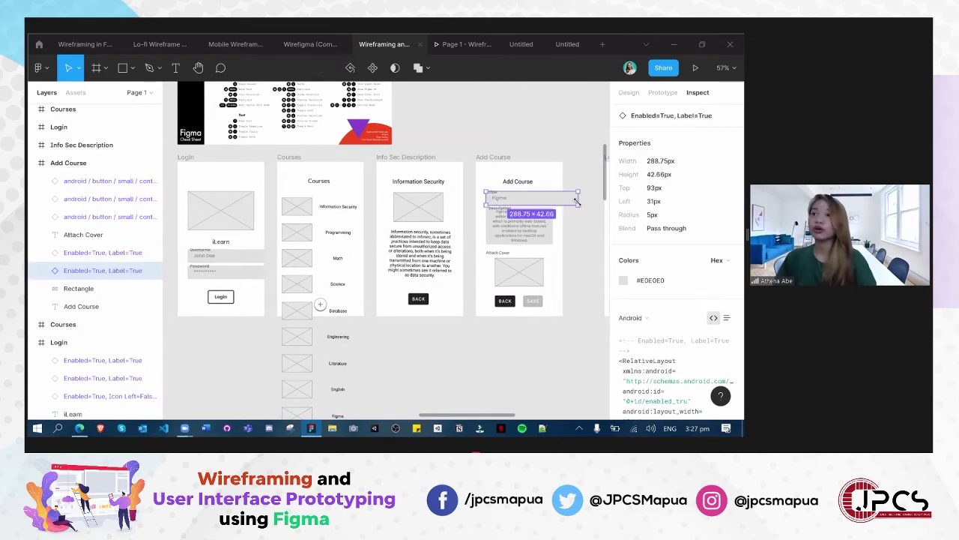
{"action": "left_click_drag", "start_coordinate": [558, 193], "coordinate": [554, 194]}
{"action": "left_click", "coordinate": [399, 389]}
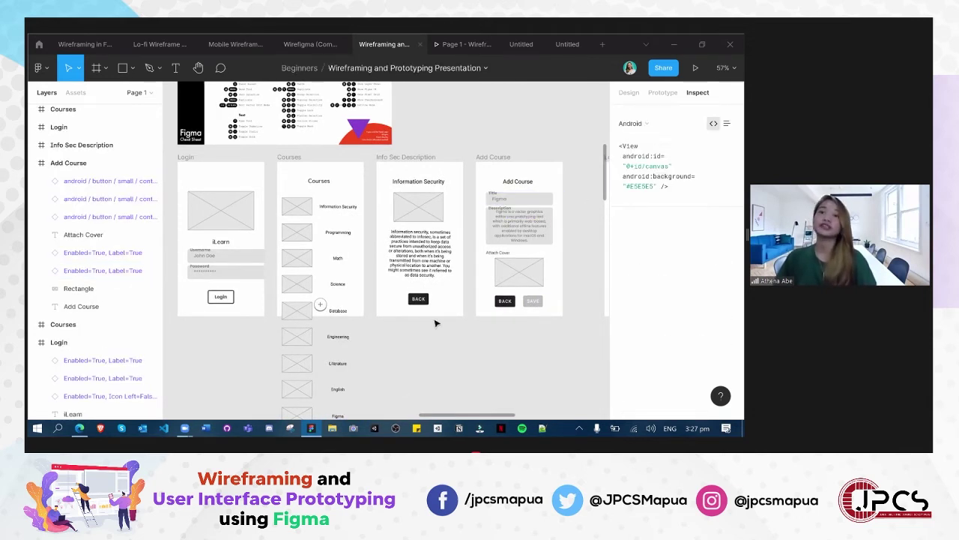
Narrow the Title field in the coloured Add Course frame to about 210 × 43 px and deselect it
{"action": "scroll", "coordinate": [438, 335], "scroll_direction": "down", "scroll_amount": 2}
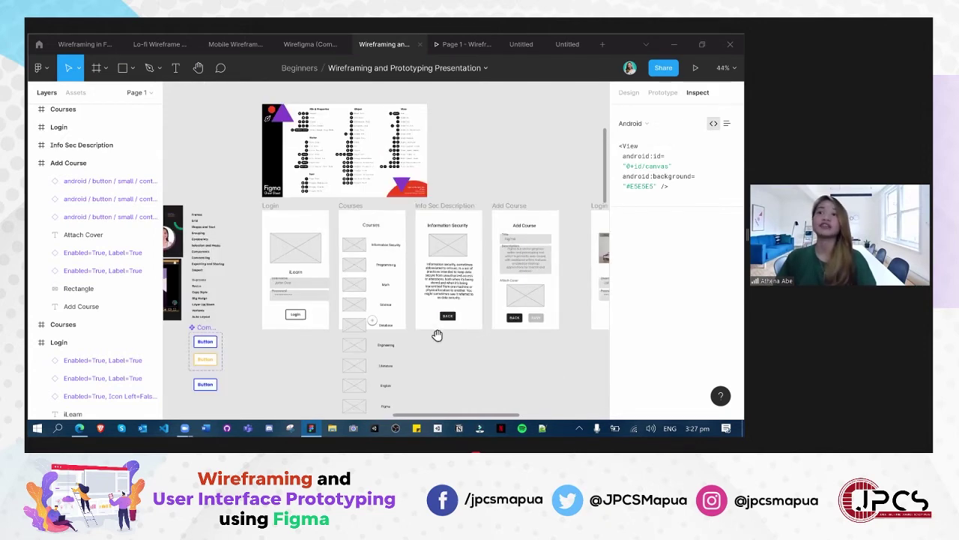
{"action": "scroll", "coordinate": [247, 330], "scroll_direction": "right", "scroll_amount": 5}
{"action": "scroll", "coordinate": [555, 210], "scroll_direction": "right", "scroll_amount": 3}
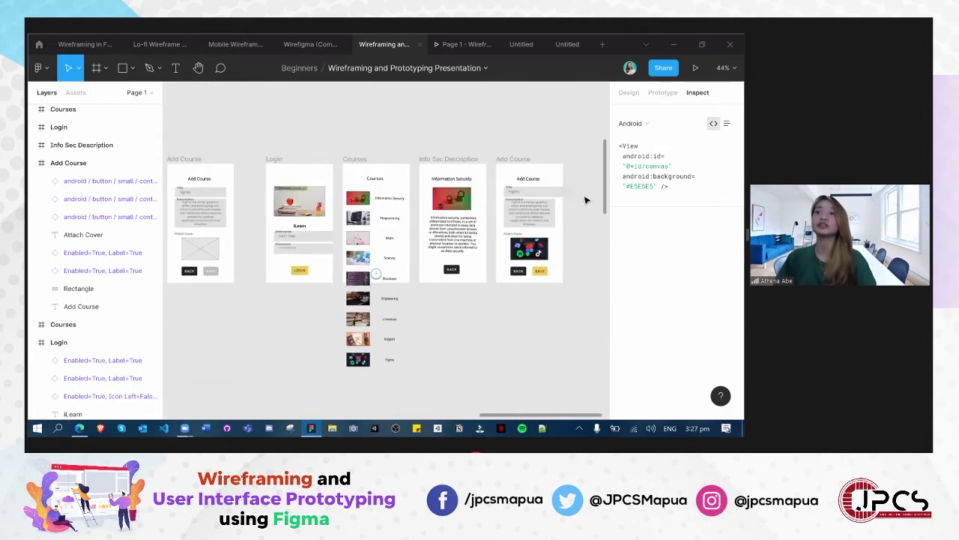
{"action": "left_click", "coordinate": [558, 191]}
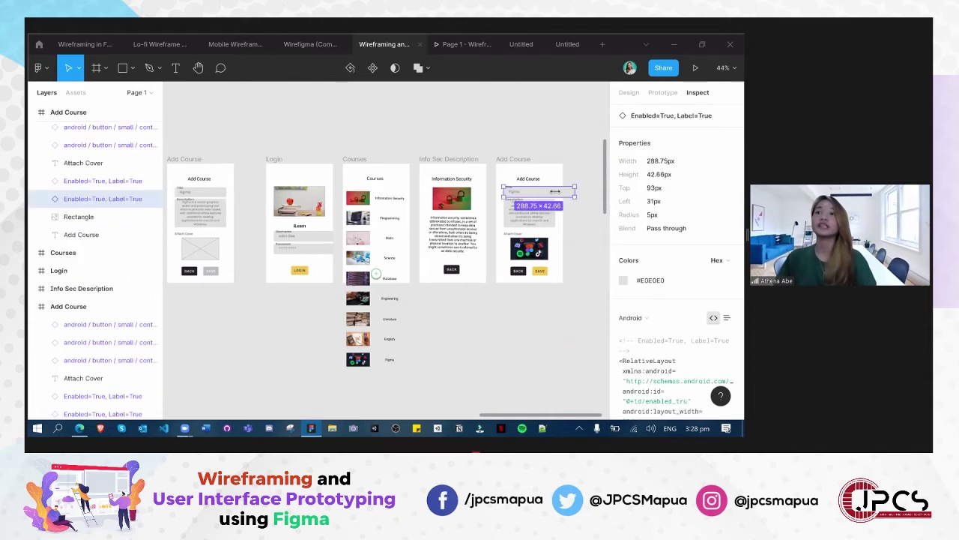
{"action": "left_click_drag", "start_coordinate": [555, 192], "coordinate": [556, 191]}
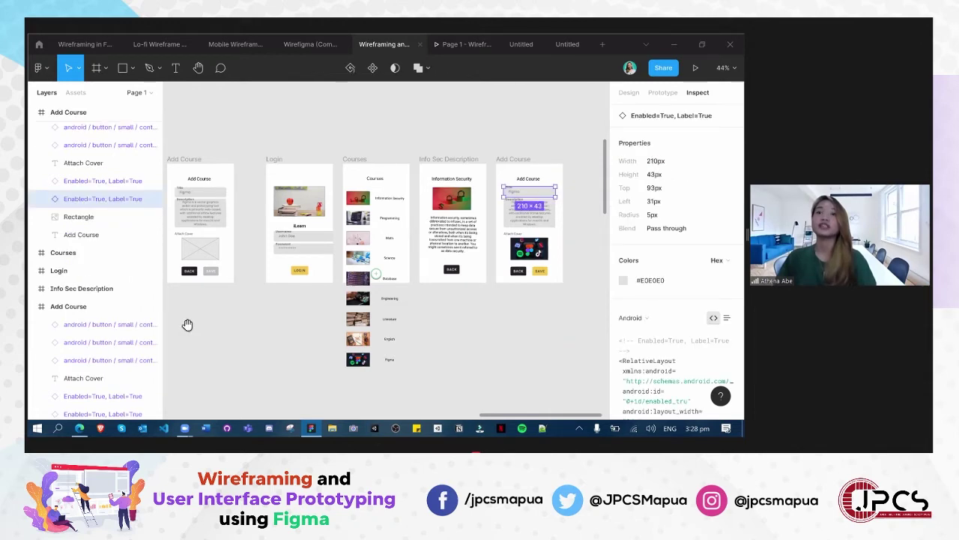
{"action": "left_click", "coordinate": [491, 334]}
Narrow the Username and Password fields in the wireframe Login frame to match the width of the placeholder image above
{"action": "scroll", "coordinate": [491, 334], "scroll_direction": "left", "scroll_amount": 1}
{"action": "scroll", "coordinate": [456, 343], "scroll_direction": "down", "scroll_amount": 3}
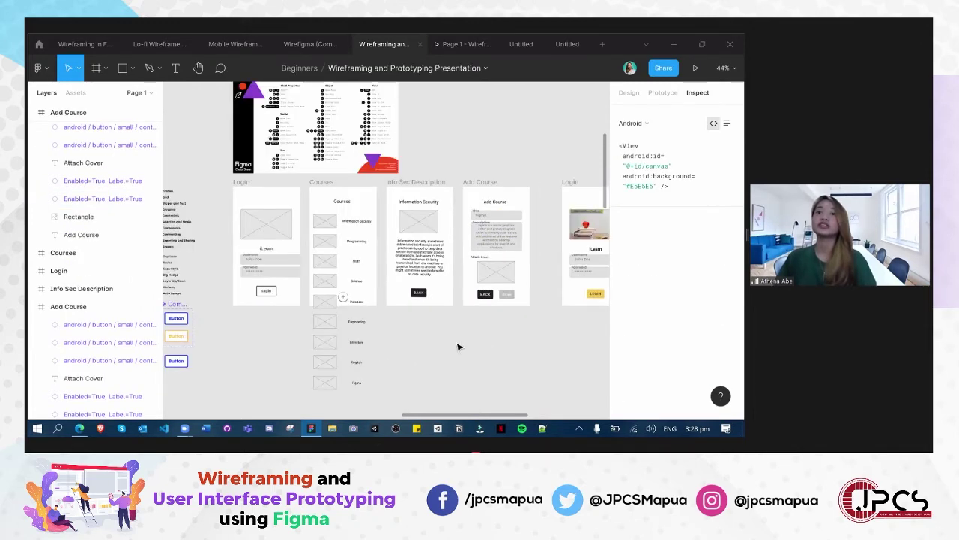
{"action": "scroll", "coordinate": [447, 344], "scroll_direction": "up", "scroll_amount": 2}
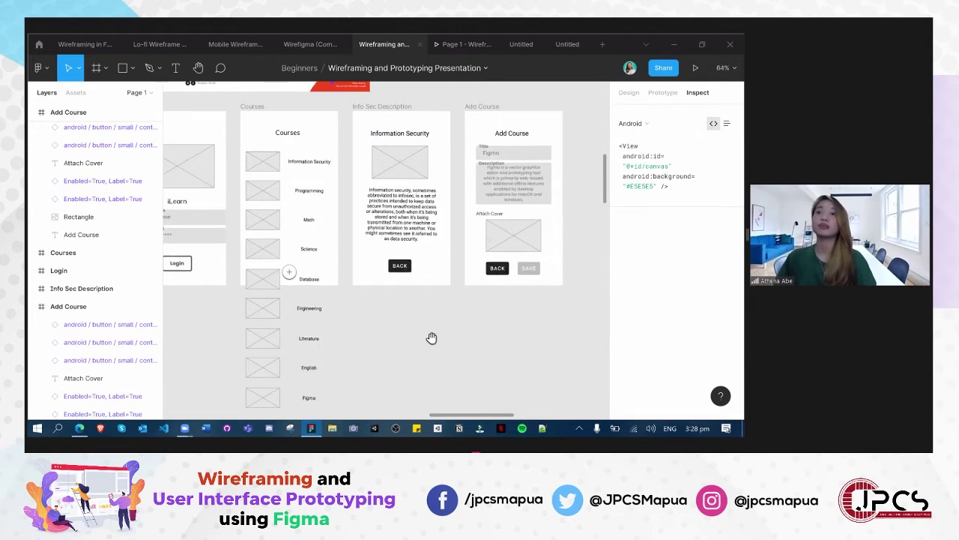
{"action": "scroll", "coordinate": [247, 247], "scroll_direction": "up", "scroll_amount": 1}
{"action": "scroll", "coordinate": [274, 249], "scroll_direction": "up", "scroll_amount": 1}
{"action": "scroll", "coordinate": [285, 246], "scroll_direction": "left", "scroll_amount": 1}
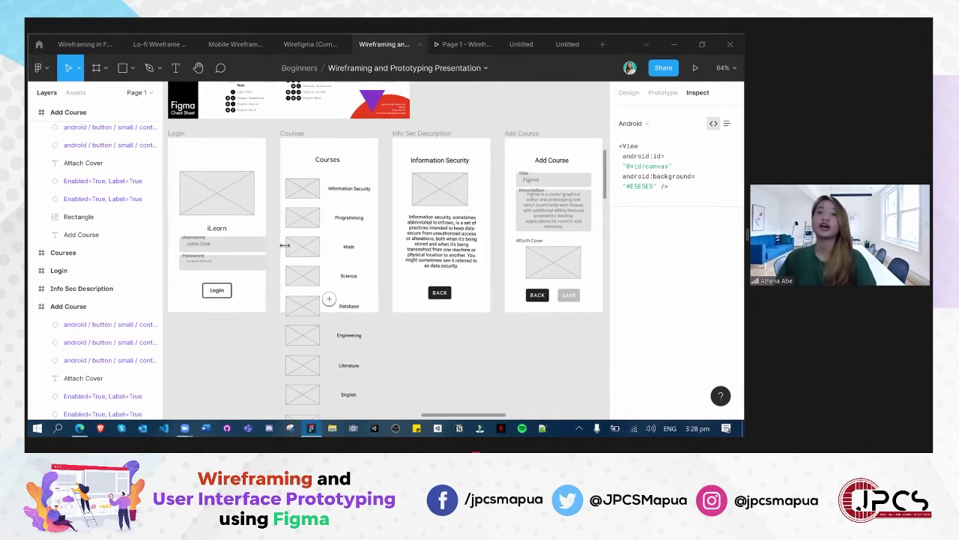
{"action": "left_click_drag", "start_coordinate": [255, 245], "coordinate": [266, 274]}
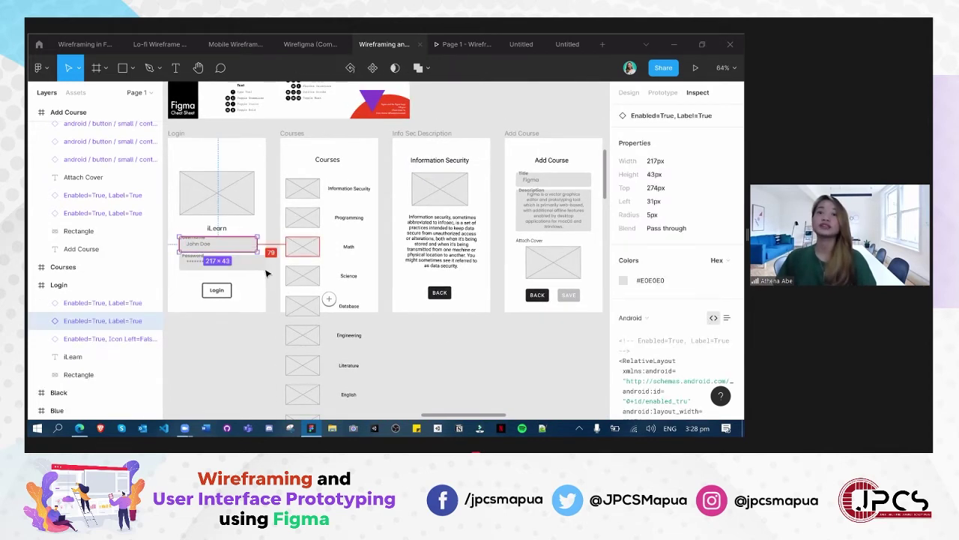
{"action": "left_click", "coordinate": [253, 262]}
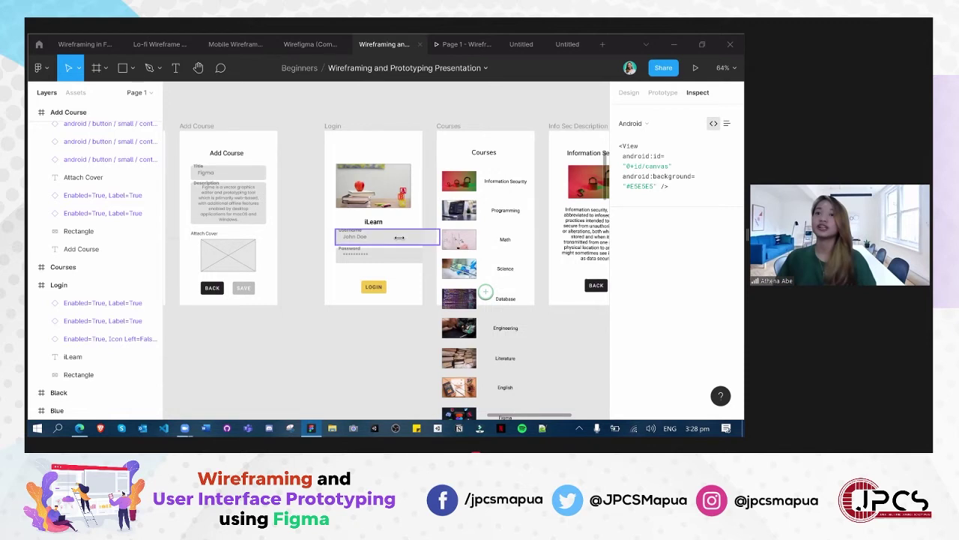
Narrow the Username and Password fields in the coloured Login frame to the width of the picture above, and deselect them
{"action": "left_click", "coordinate": [395, 237]}
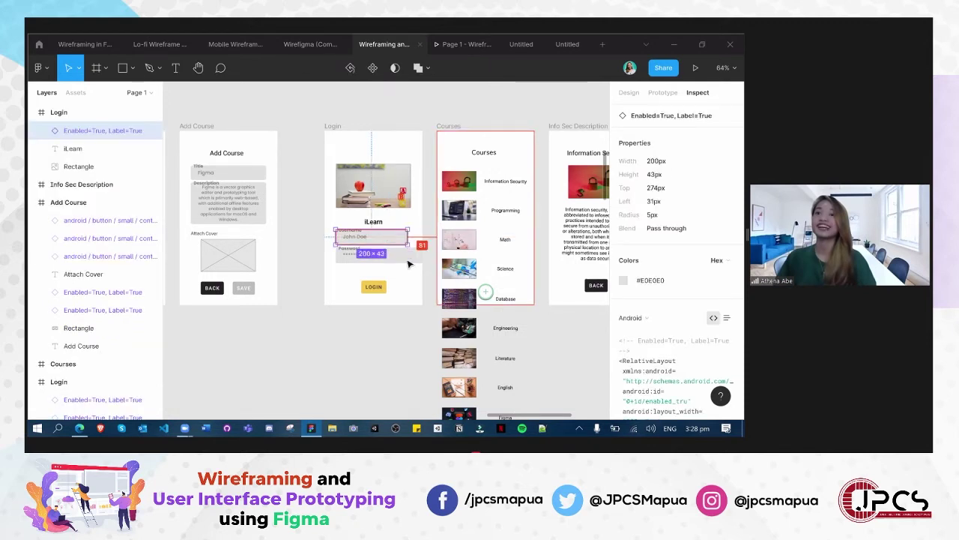
{"action": "left_click", "coordinate": [434, 255]}
{"action": "left_click", "coordinate": [416, 252]}
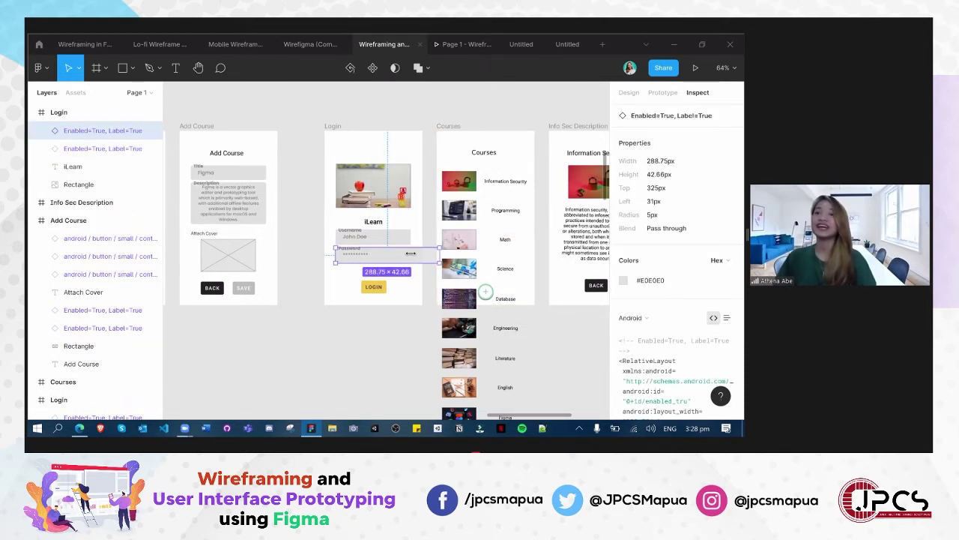
{"action": "left_click", "coordinate": [215, 334]}
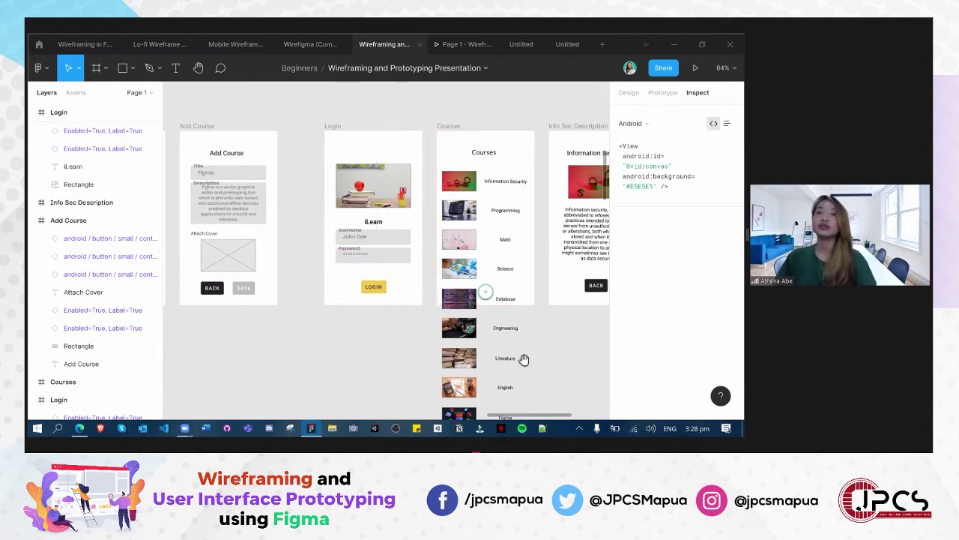
Compare the grey wireframe screens with the hand-drawn Tutoring App sketch and the coloured iLearn screens
{"action": "scroll", "coordinate": [533, 367], "scroll_direction": "left", "scroll_amount": 5}
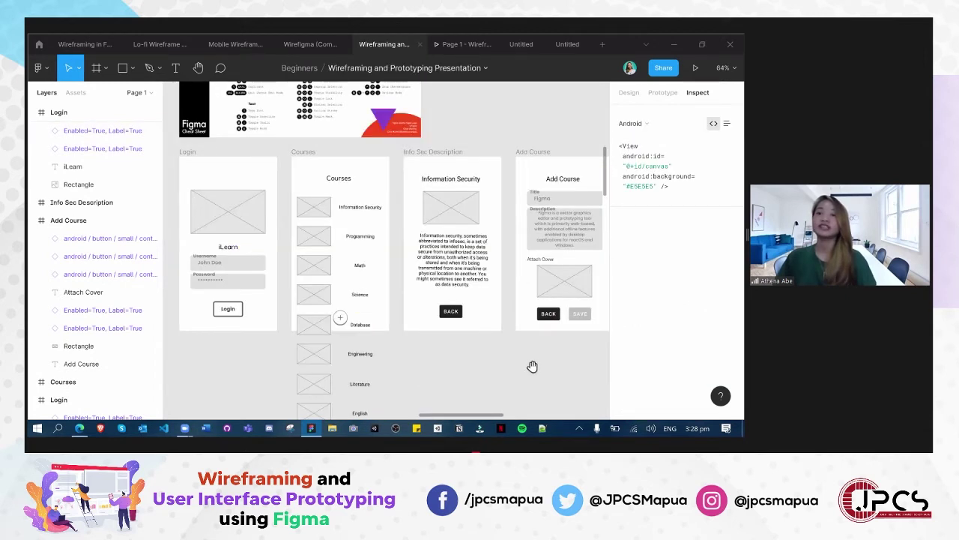
{"action": "scroll", "coordinate": [538, 381], "scroll_direction": "right", "scroll_amount": 2}
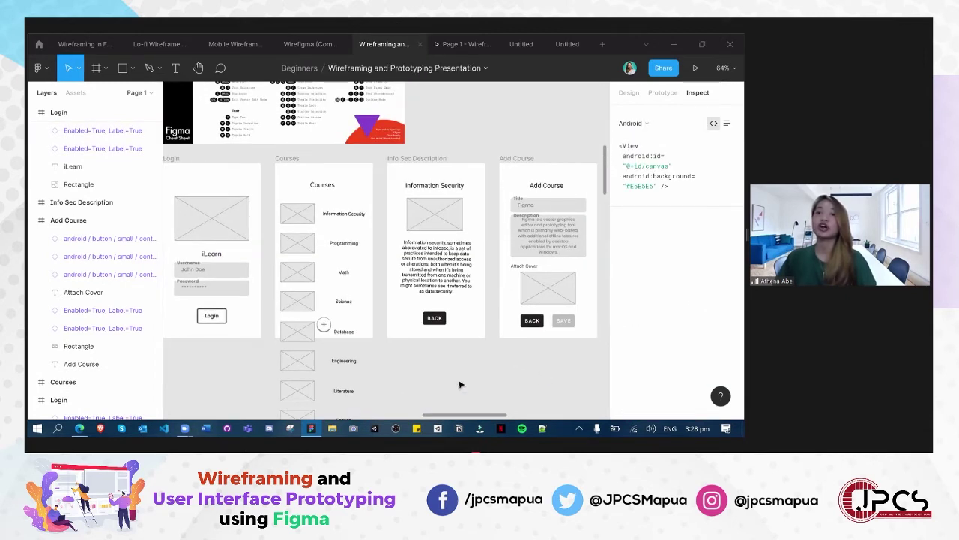
{"action": "scroll", "coordinate": [432, 359], "scroll_direction": "down", "scroll_amount": 5}
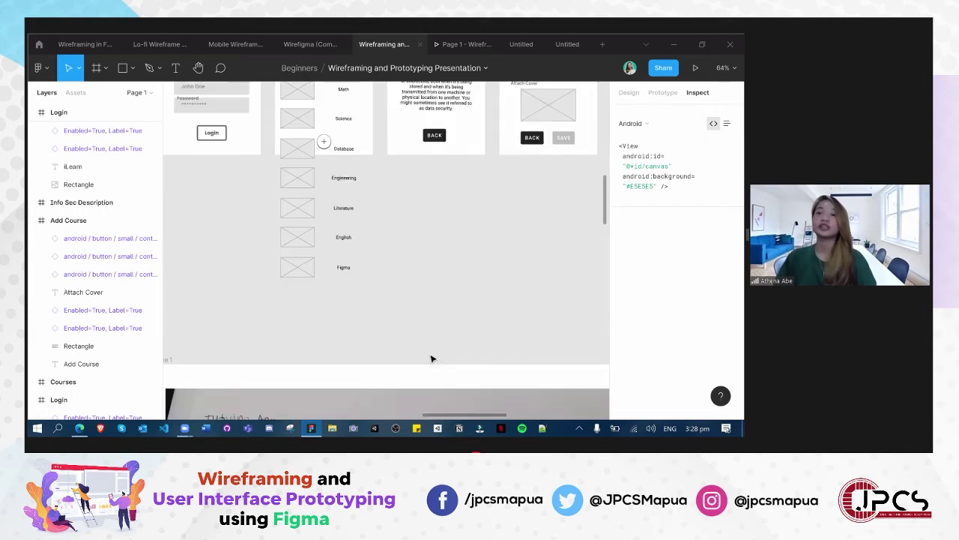
{"action": "scroll", "coordinate": [429, 360], "scroll_direction": "down", "scroll_amount": 8}
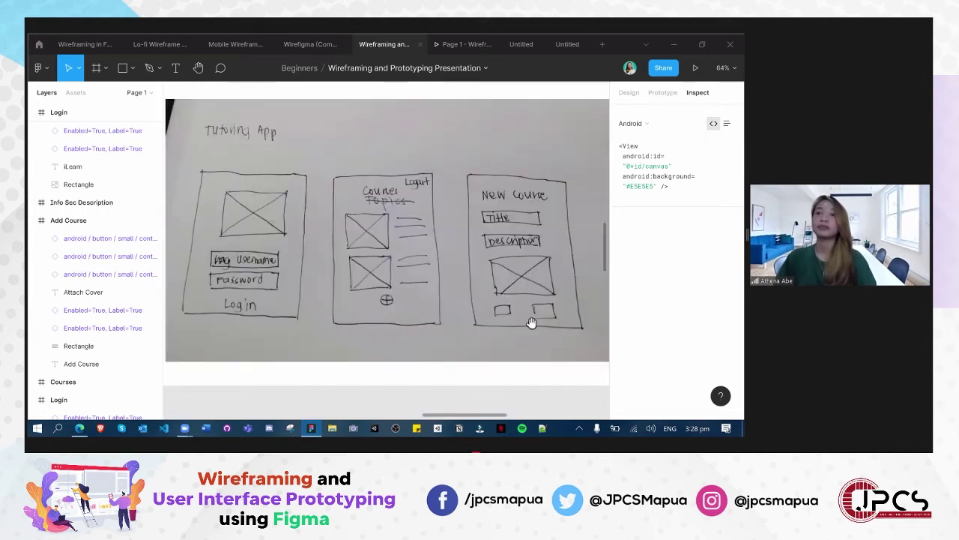
{"action": "scroll", "coordinate": [265, 341], "scroll_direction": "up", "scroll_amount": 13}
{"action": "scroll", "coordinate": [217, 371], "scroll_direction": "right", "scroll_amount": 10}
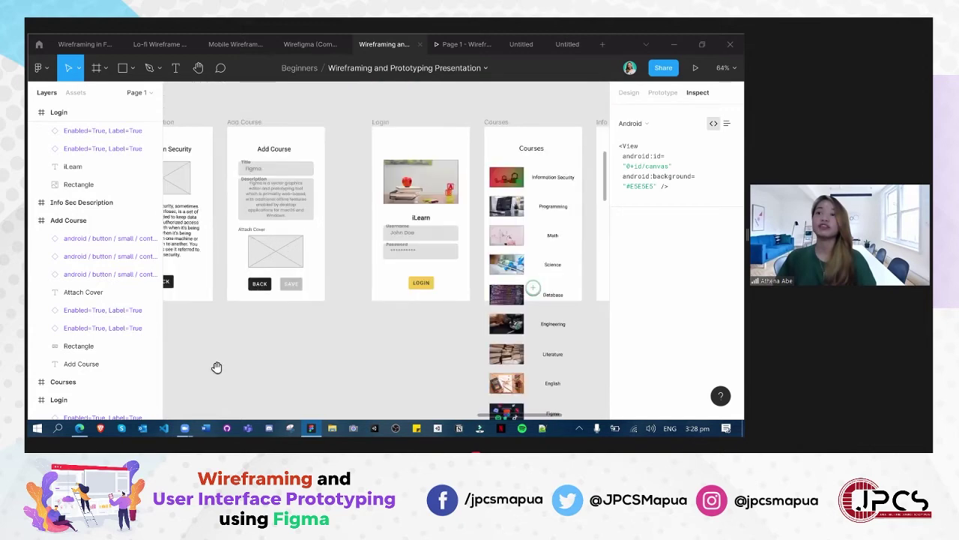
{"action": "scroll", "coordinate": [238, 371], "scroll_direction": "right", "scroll_amount": 5}
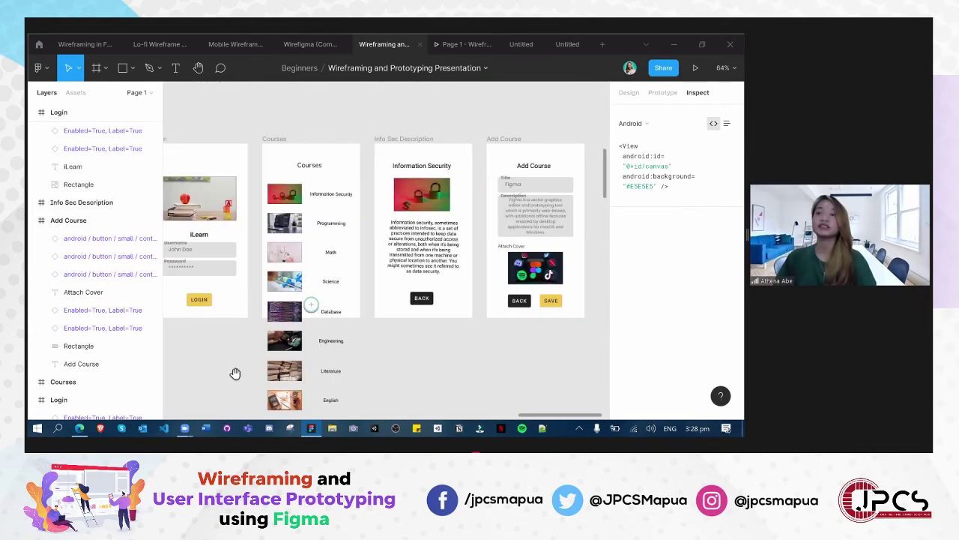
{"action": "scroll", "coordinate": [431, 397], "scroll_direction": "left", "scroll_amount": 2}
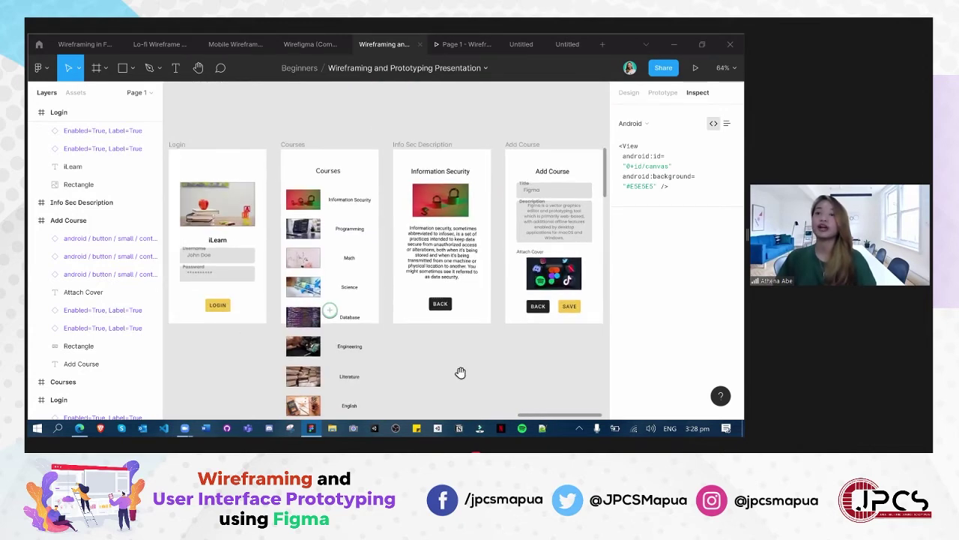
{"action": "scroll", "coordinate": [233, 200], "scroll_direction": "down", "scroll_amount": 1}
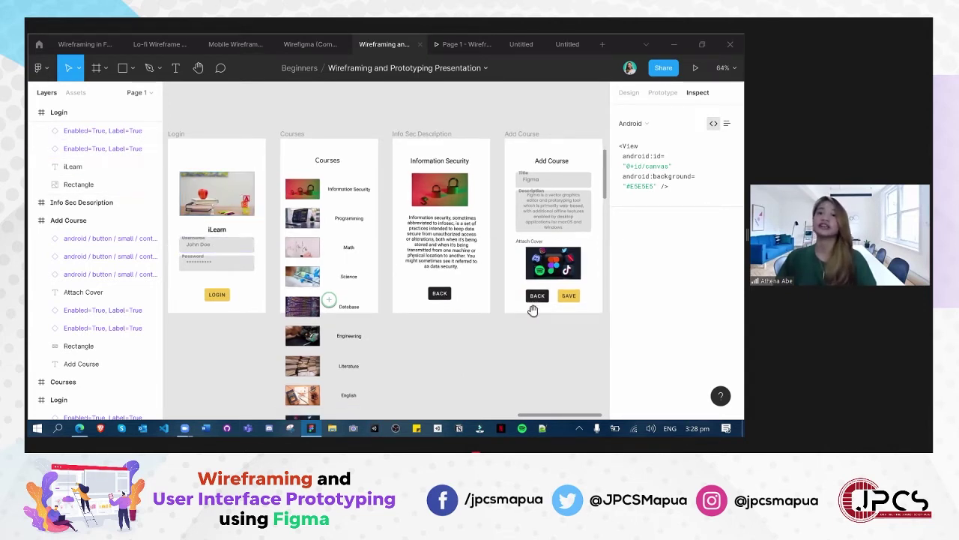
{"action": "scroll", "coordinate": [544, 375], "scroll_direction": "left", "scroll_amount": 2}
{"action": "scroll", "coordinate": [439, 382], "scroll_direction": "up", "scroll_amount": 5}
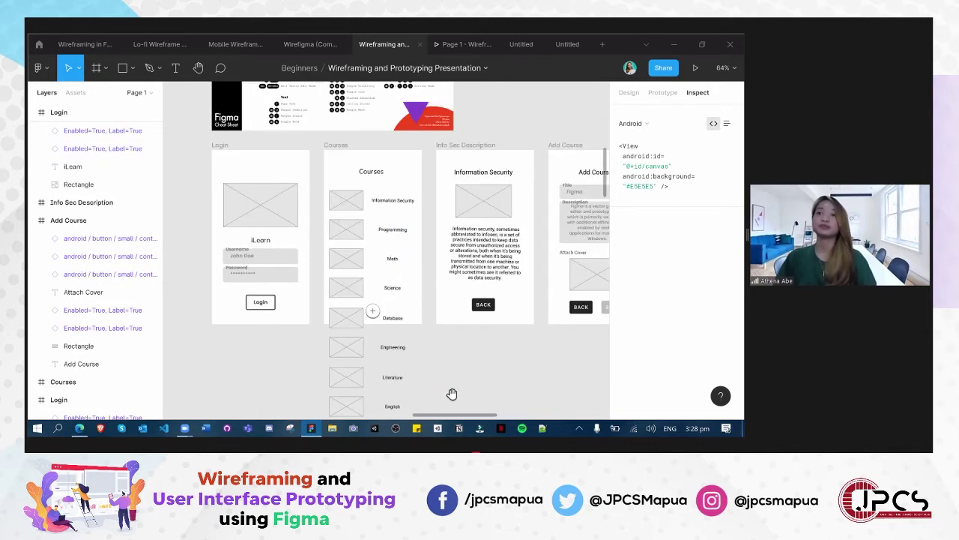
{"action": "scroll", "coordinate": [444, 391], "scroll_direction": "right", "scroll_amount": 2}
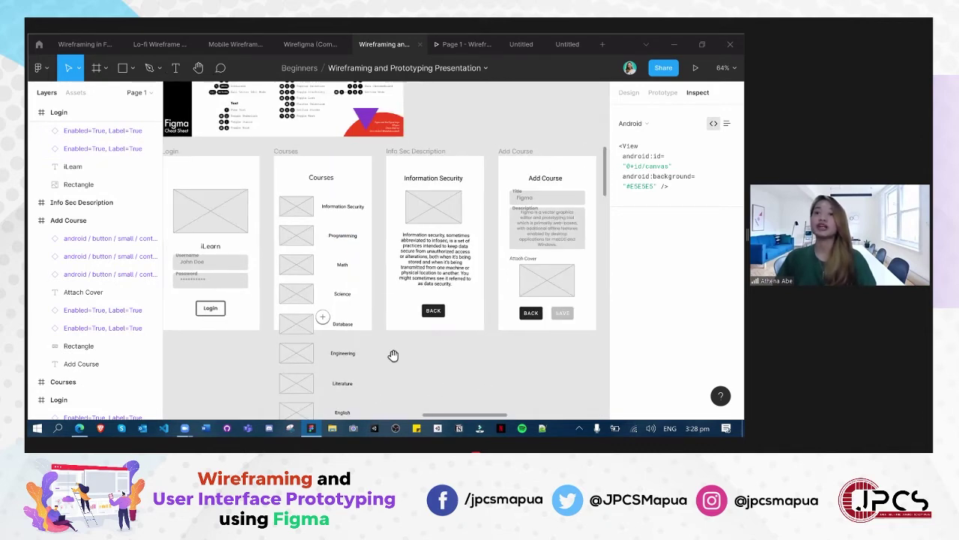
Examine the Login and Courses wireframe screens up close, including the input fields, Login button and course list
{"action": "scroll", "coordinate": [413, 382], "scroll_direction": "left", "scroll_amount": 5}
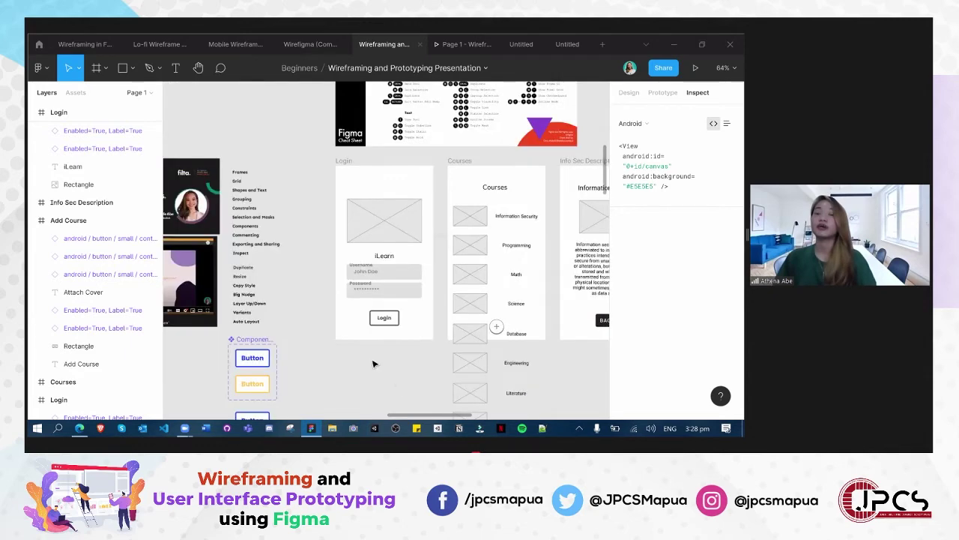
{"action": "scroll", "coordinate": [341, 360], "scroll_direction": "up", "scroll_amount": 3}
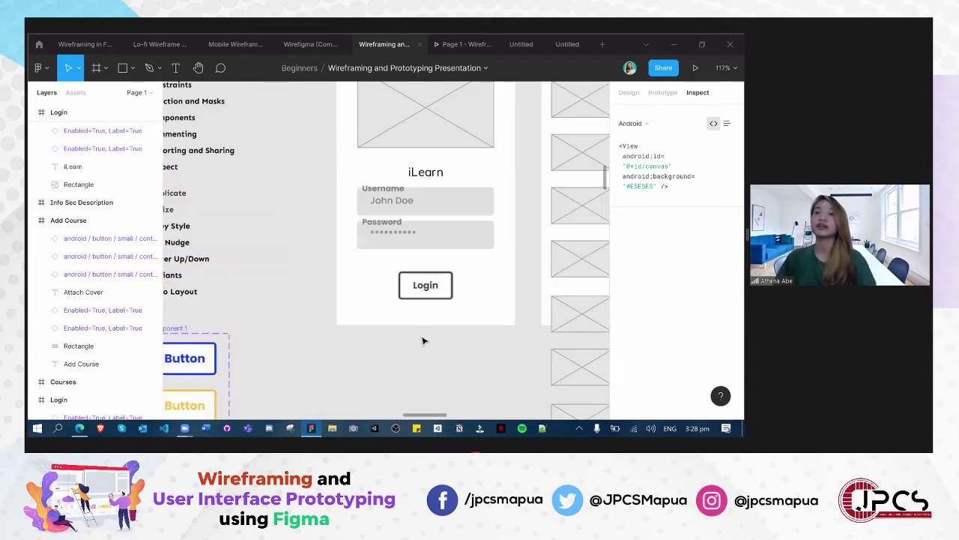
{"action": "scroll", "coordinate": [420, 333], "scroll_direction": "up", "scroll_amount": 1}
{"action": "scroll", "coordinate": [465, 338], "scroll_direction": "up", "scroll_amount": 1}
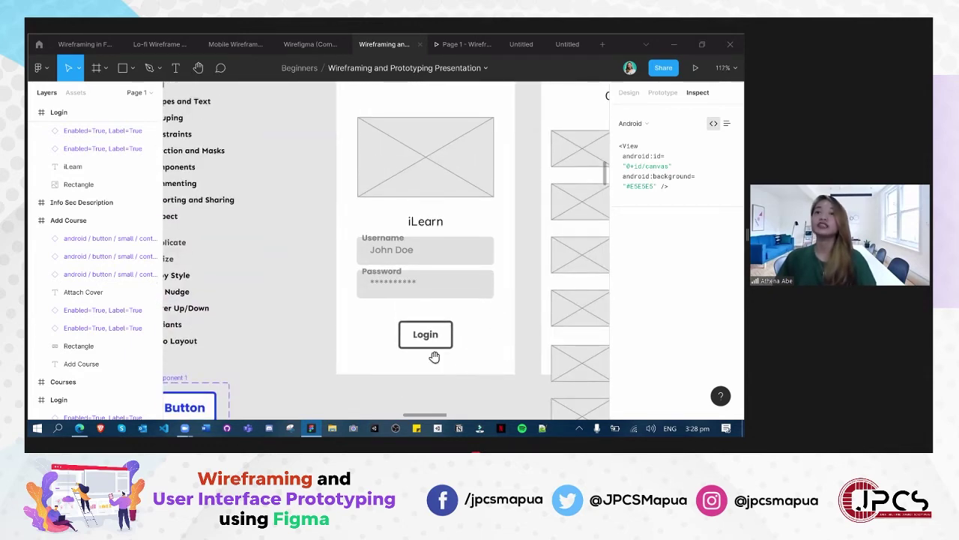
{"action": "scroll", "coordinate": [437, 354], "scroll_direction": "right", "scroll_amount": 2}
{"action": "scroll", "coordinate": [437, 355], "scroll_direction": "up", "scroll_amount": 1}
{"action": "scroll", "coordinate": [476, 290], "scroll_direction": "down", "scroll_amount": 2}
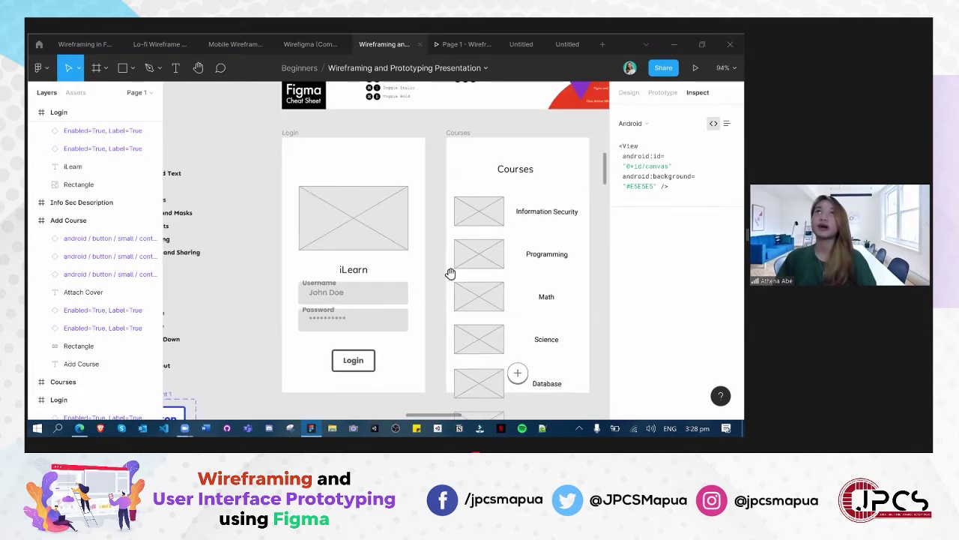
{"action": "scroll", "coordinate": [453, 274], "scroll_direction": "right", "scroll_amount": 2}
{"action": "scroll", "coordinate": [453, 275], "scroll_direction": "down", "scroll_amount": 1}
{"action": "scroll", "coordinate": [442, 285], "scroll_direction": "down", "scroll_amount": 1}
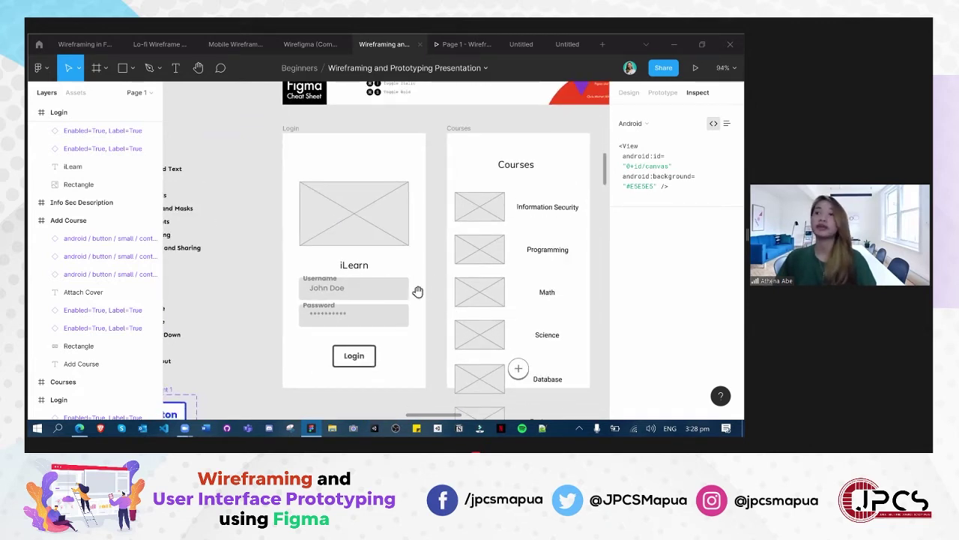
{"action": "scroll", "coordinate": [414, 288], "scroll_direction": "right", "scroll_amount": 1}
{"action": "scroll", "coordinate": [412, 284], "scroll_direction": "right", "scroll_amount": 1}
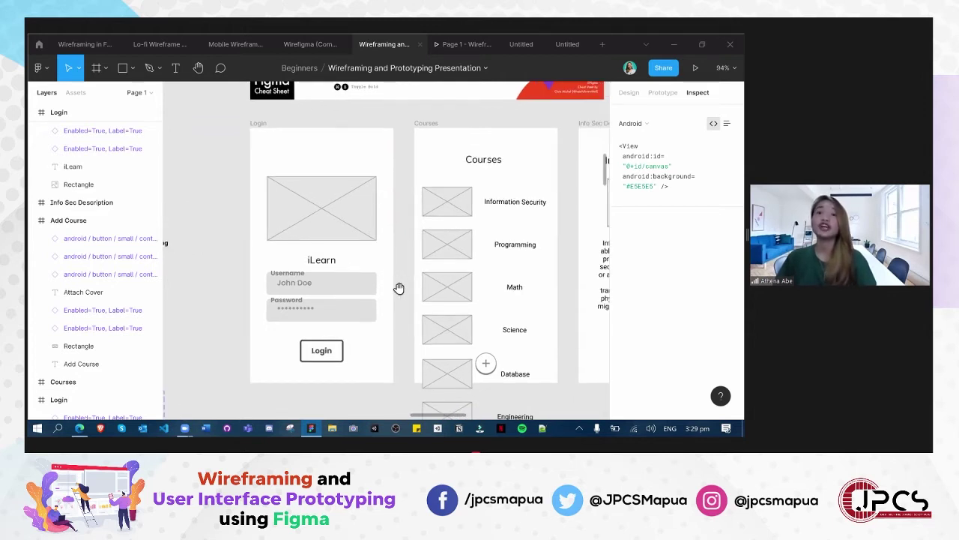
{"action": "scroll", "coordinate": [395, 287], "scroll_direction": "right", "scroll_amount": 1}
{"action": "scroll", "coordinate": [402, 270], "scroll_direction": "down", "scroll_amount": 1}
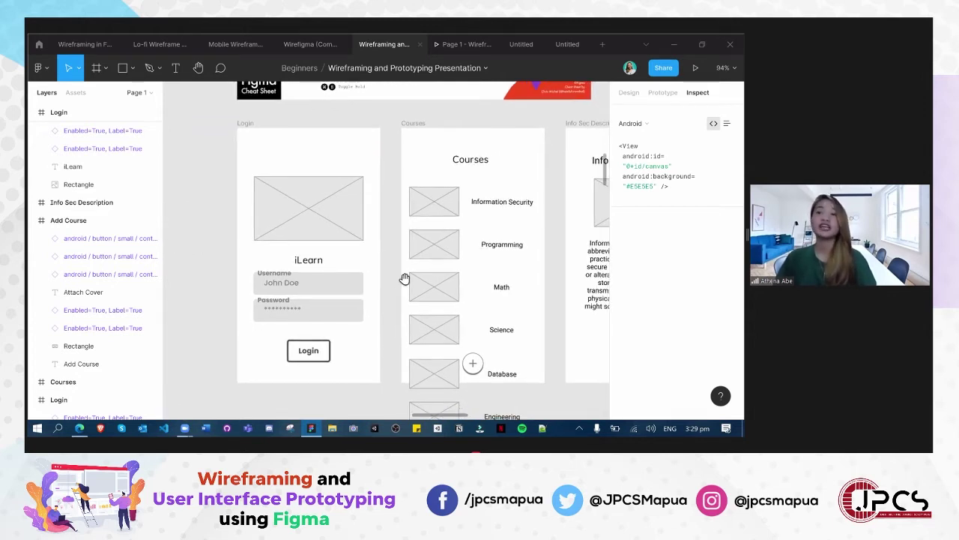
{"action": "scroll", "coordinate": [399, 281], "scroll_direction": "right", "scroll_amount": 1}
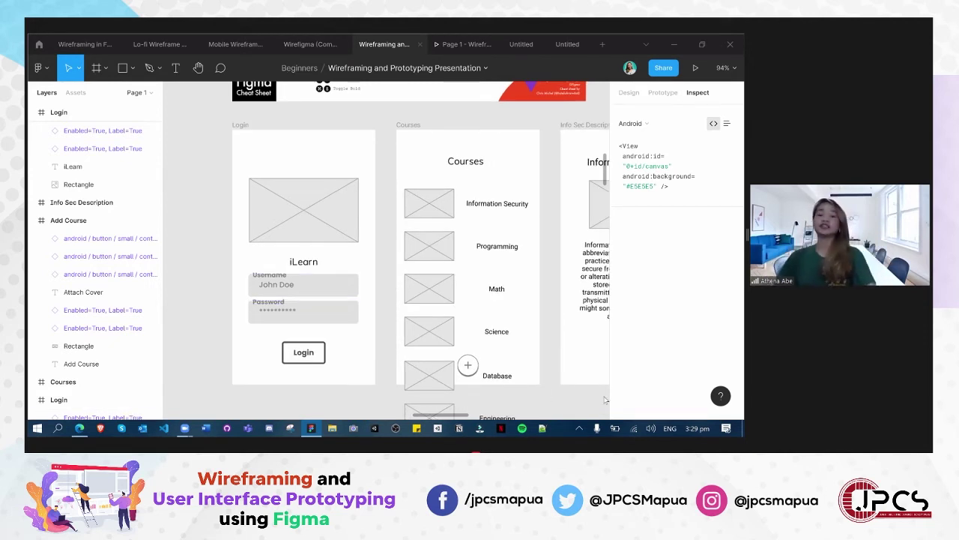
Examine the hand-drawn Tutoring App sketch below the wireframes, including its login, courses and new course screens
{"action": "scroll", "coordinate": [462, 340], "scroll_direction": "down", "scroll_amount": 4}
{"action": "scroll", "coordinate": [462, 340], "scroll_direction": "right", "scroll_amount": 4}
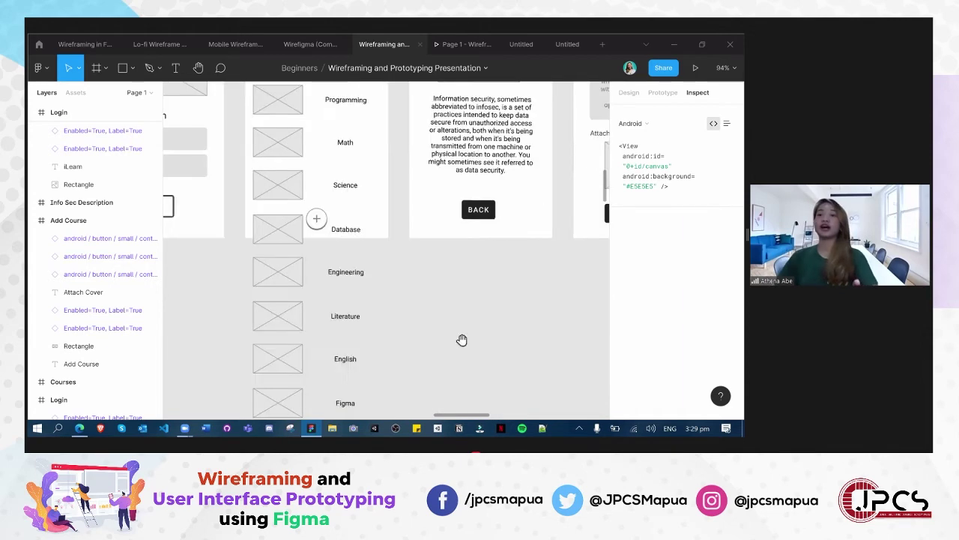
{"action": "scroll", "coordinate": [488, 374], "scroll_direction": "down", "scroll_amount": 5}
{"action": "left_click_drag", "start_coordinate": [443, 372], "coordinate": [443, 248]}
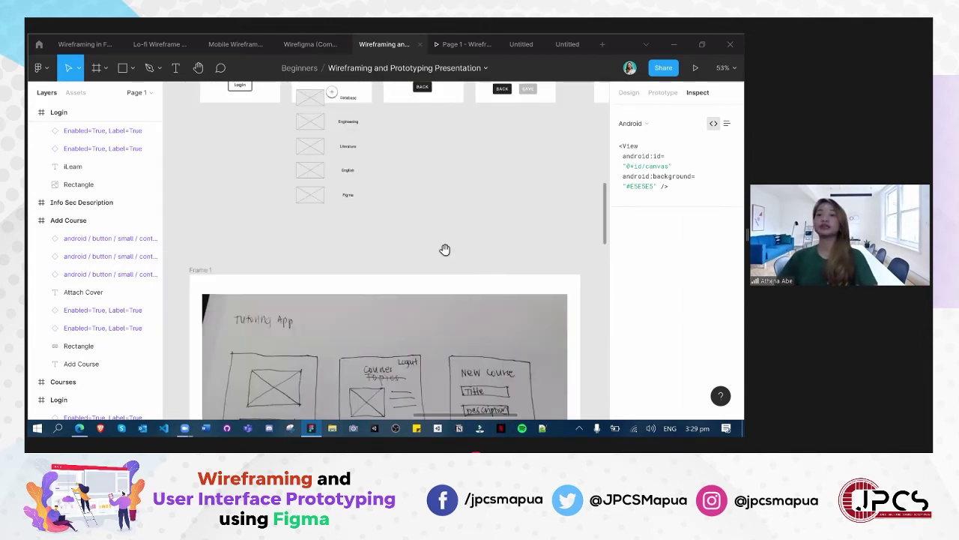
{"action": "scroll", "coordinate": [426, 248], "scroll_direction": "down", "scroll_amount": 3}
{"action": "scroll", "coordinate": [385, 262], "scroll_direction": "down", "scroll_amount": 1}
{"action": "scroll", "coordinate": [385, 262], "scroll_direction": "right", "scroll_amount": 1}
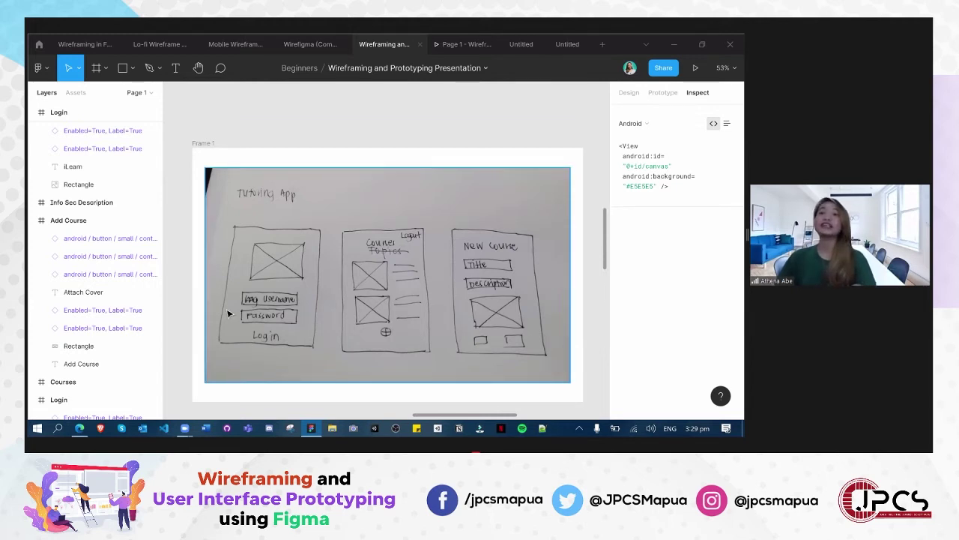
{"action": "scroll", "coordinate": [230, 332], "scroll_direction": "up", "scroll_amount": 5}
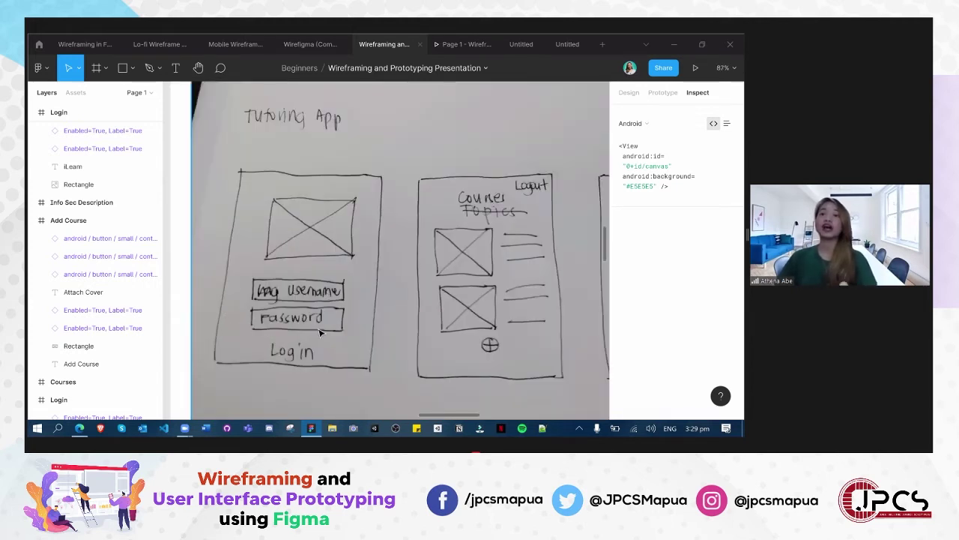
{"action": "scroll", "coordinate": [355, 195], "scroll_direction": "up", "scroll_amount": 2}
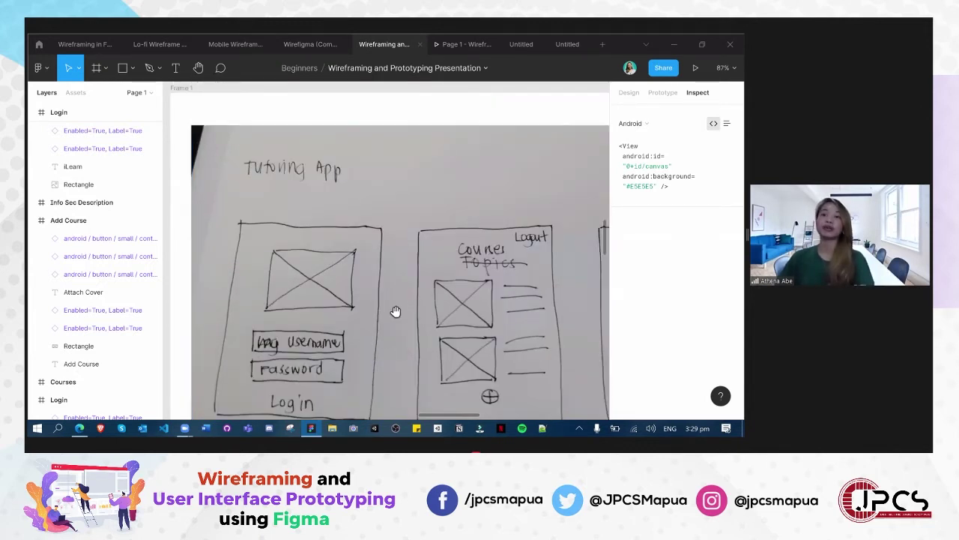
{"action": "scroll", "coordinate": [392, 321], "scroll_direction": "down", "scroll_amount": 1}
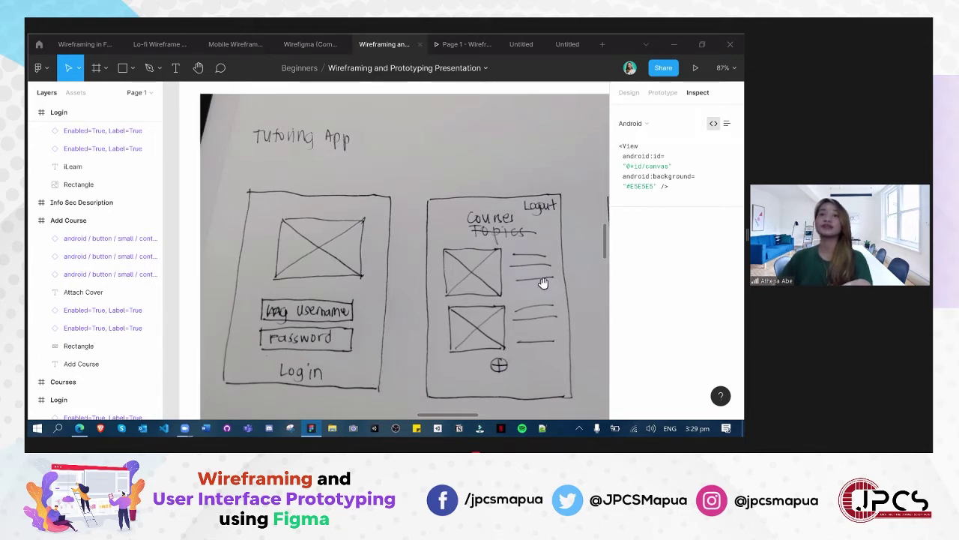
{"action": "scroll", "coordinate": [514, 334], "scroll_direction": "down", "scroll_amount": 3}
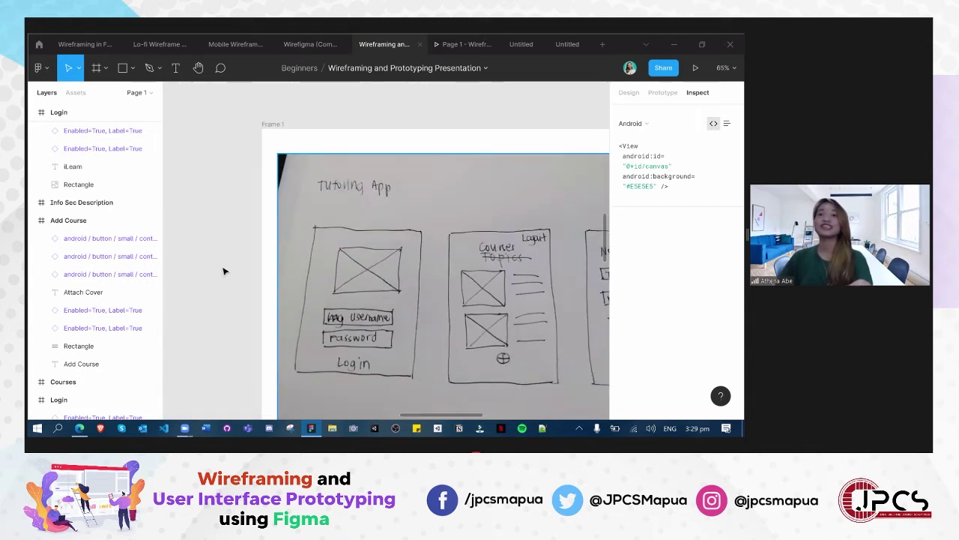
{"action": "scroll", "coordinate": [463, 377], "scroll_direction": "down", "scroll_amount": 3}
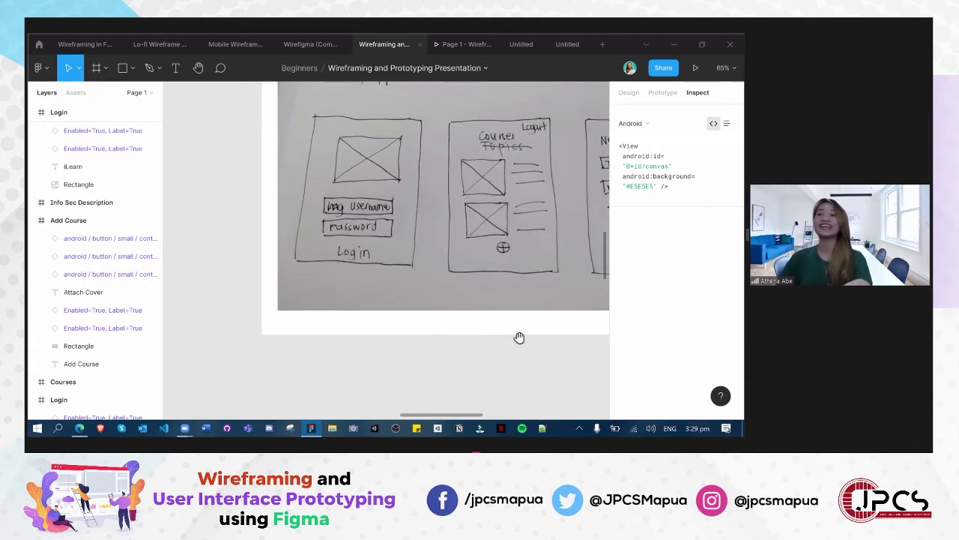
{"action": "mouse_move", "coordinate": [518, 338]}
{"action": "left_mouse_down"}
{"action": "mouse_move", "coordinate": [337, 408]}
{"action": "mouse_move", "coordinate": [406, 433]}
{"action": "left_mouse_up"}
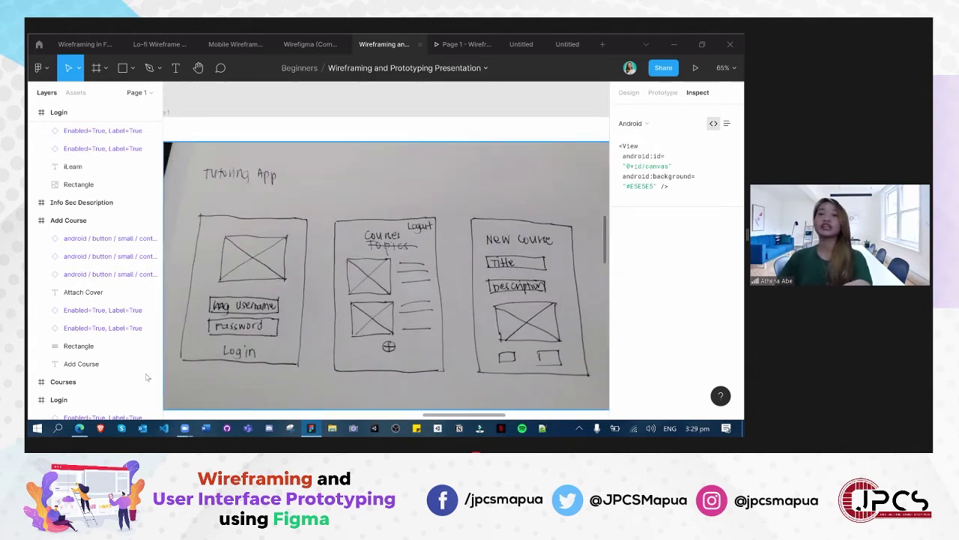
Review the grey wireframe screens that correspond to the sketch, then look closely at the Login screen
{"action": "scroll", "coordinate": [338, 311], "scroll_direction": "up", "scroll_amount": 2}
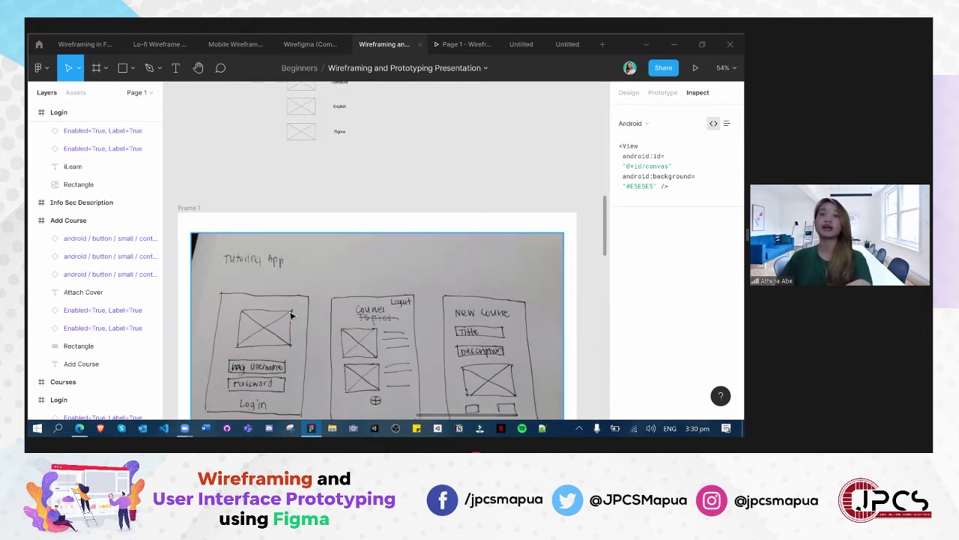
{"action": "scroll", "coordinate": [255, 323], "scroll_direction": "up", "scroll_amount": 5}
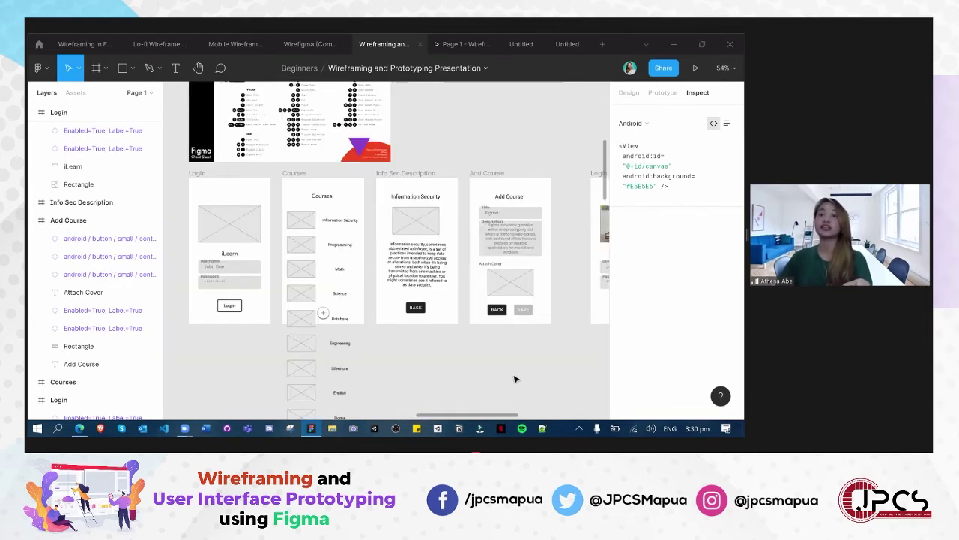
{"action": "scroll", "coordinate": [482, 357], "scroll_direction": "up", "scroll_amount": 1}
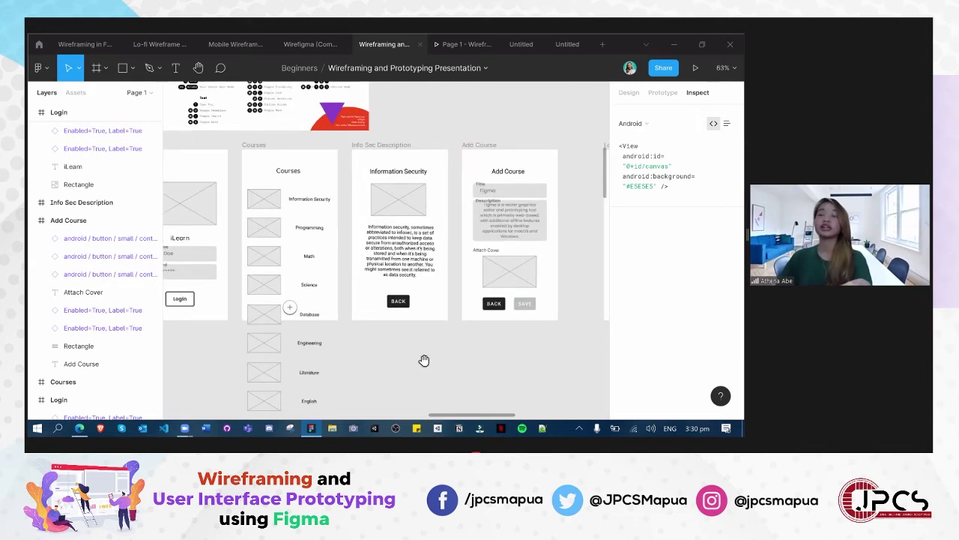
{"action": "scroll", "coordinate": [412, 355], "scroll_direction": "left", "scroll_amount": 2}
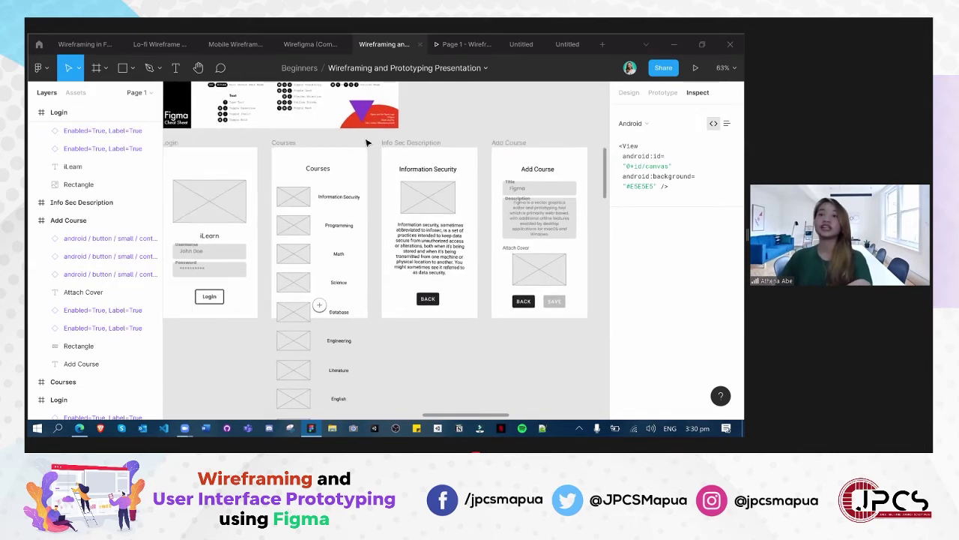
{"action": "scroll", "coordinate": [300, 248], "scroll_direction": "left", "scroll_amount": 1}
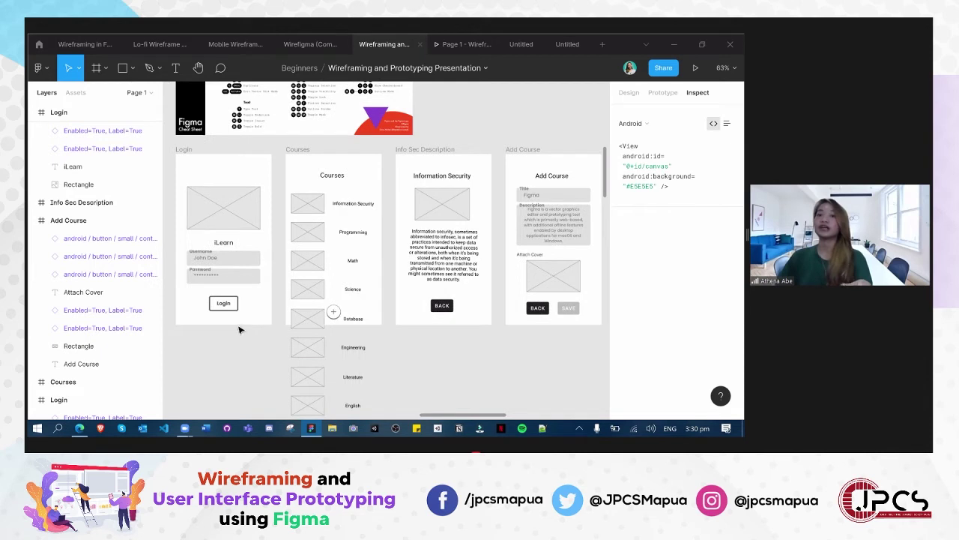
{"action": "scroll", "coordinate": [348, 382], "scroll_direction": "up", "scroll_amount": 5}
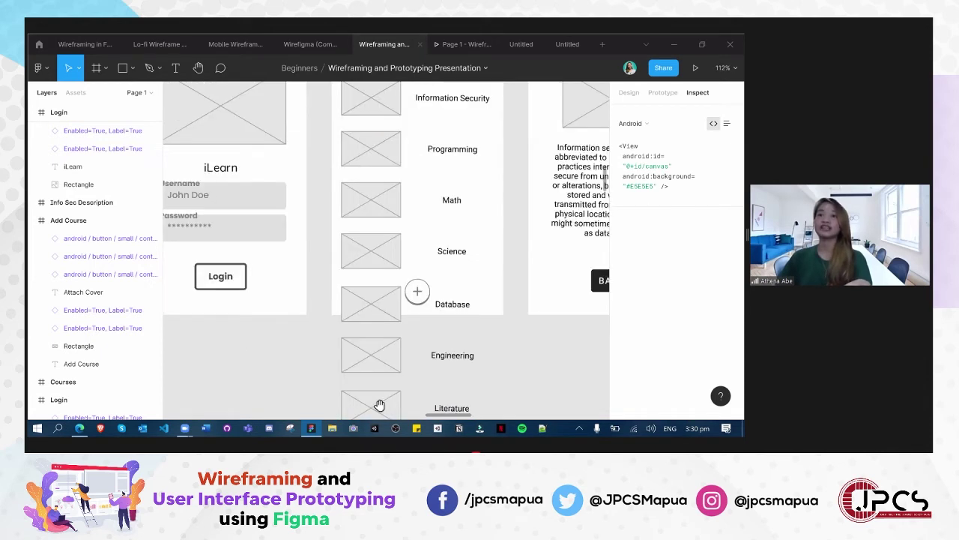
{"action": "scroll", "coordinate": [372, 405], "scroll_direction": "left", "scroll_amount": 5}
{"action": "scroll", "coordinate": [371, 405], "scroll_direction": "up", "scroll_amount": 2}
{"action": "scroll", "coordinate": [285, 368], "scroll_direction": "right", "scroll_amount": 1}
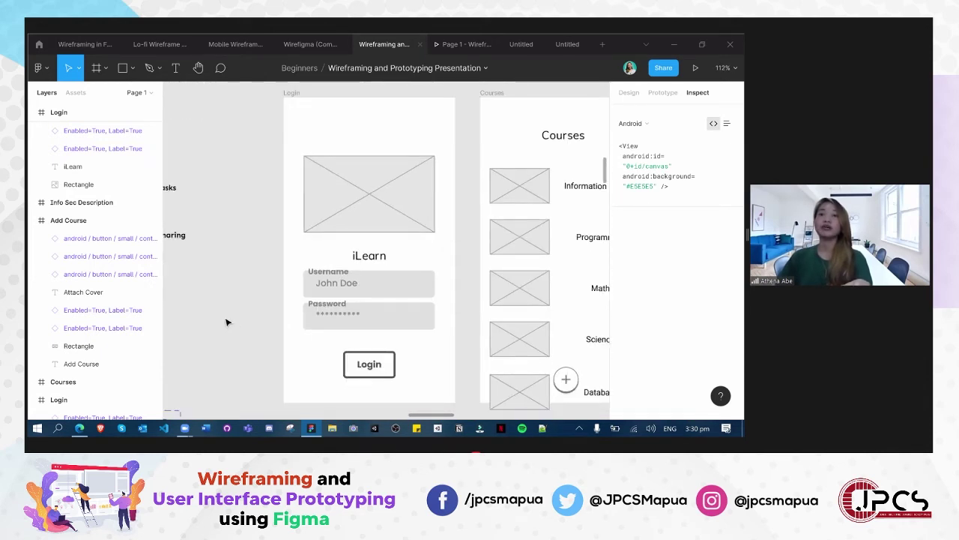
{"action": "scroll", "coordinate": [227, 322], "scroll_direction": "up", "scroll_amount": 2}
{"action": "scroll", "coordinate": [227, 322], "scroll_direction": "right", "scroll_amount": 1}
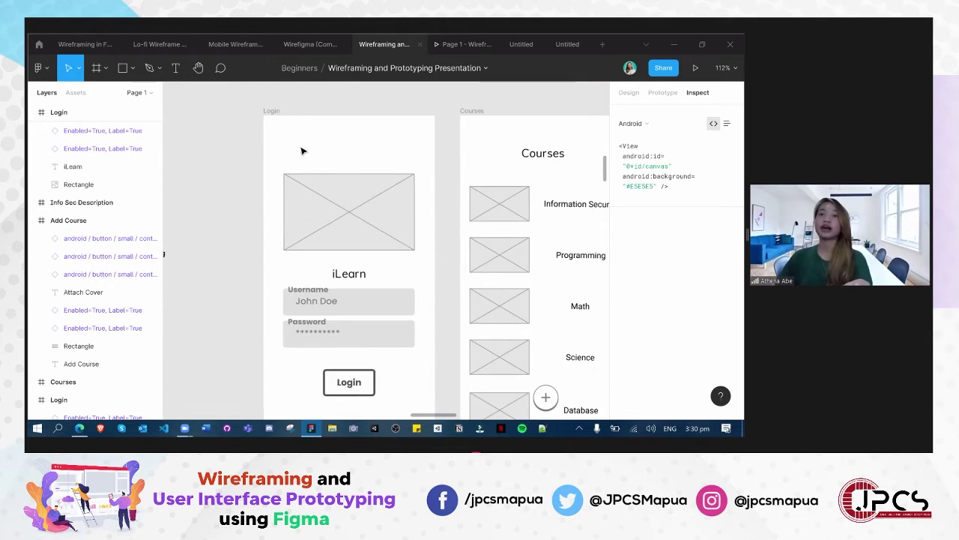
Collapse all expanded frames in the layer list, including Add Course, Login, the 16:9 slides and Frame 1
{"action": "left_click", "coordinate": [33, 221]}
{"action": "left_click", "coordinate": [32, 280]}
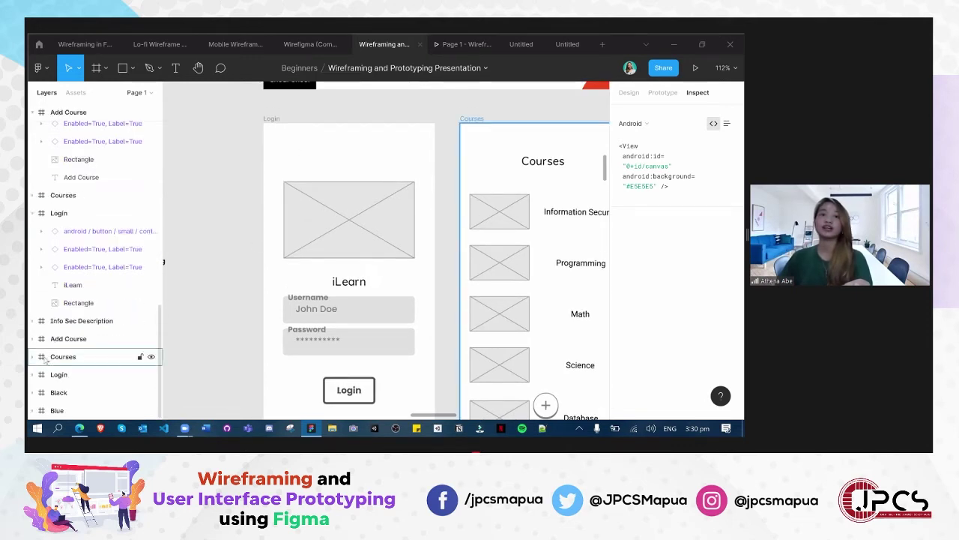
{"action": "left_click", "coordinate": [32, 339]}
{"action": "left_click", "coordinate": [32, 381]}
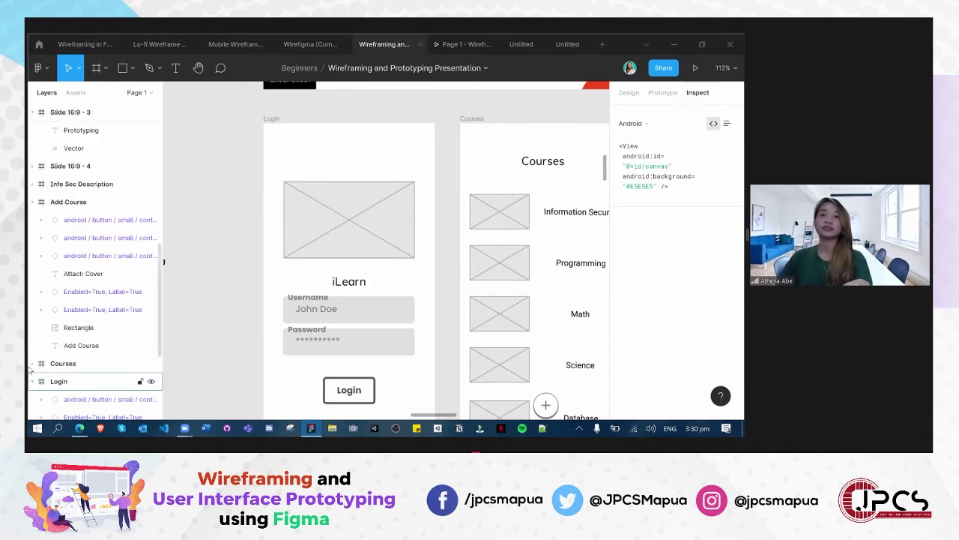
{"action": "left_click", "coordinate": [31, 381]}
{"action": "scroll", "coordinate": [33, 315], "scroll_direction": "up", "scroll_amount": 4}
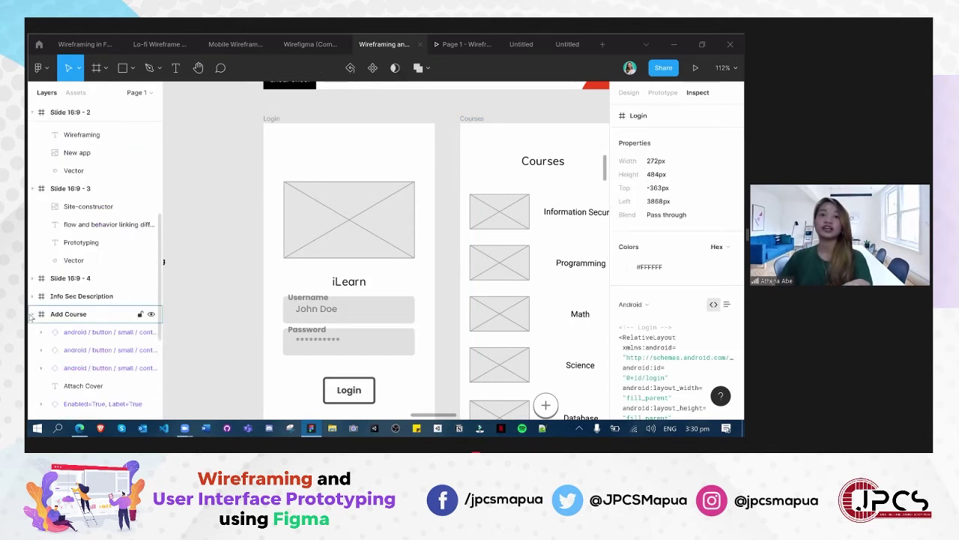
{"action": "left_click", "coordinate": [32, 301]}
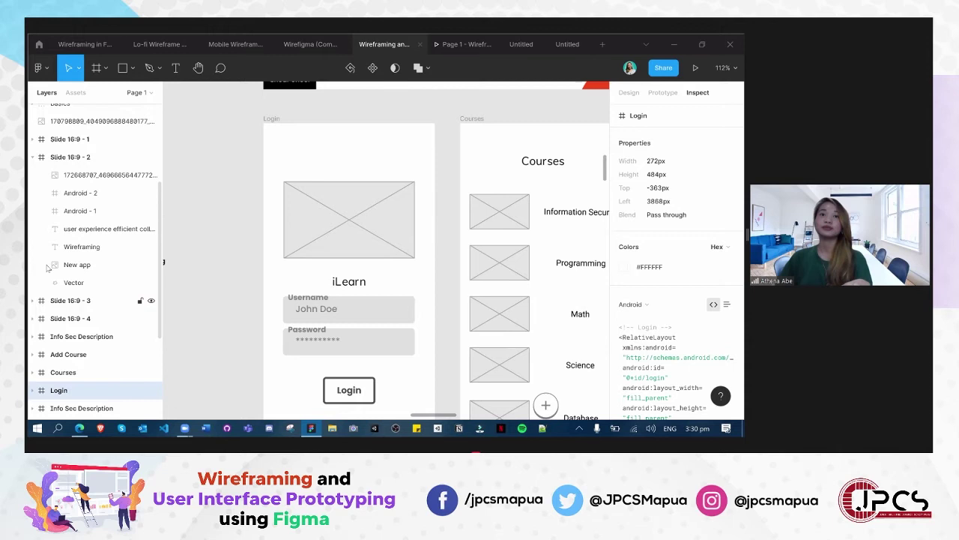
{"action": "left_click", "coordinate": [33, 158]}
{"action": "scroll", "coordinate": [34, 138], "scroll_direction": "up", "scroll_amount": 5}
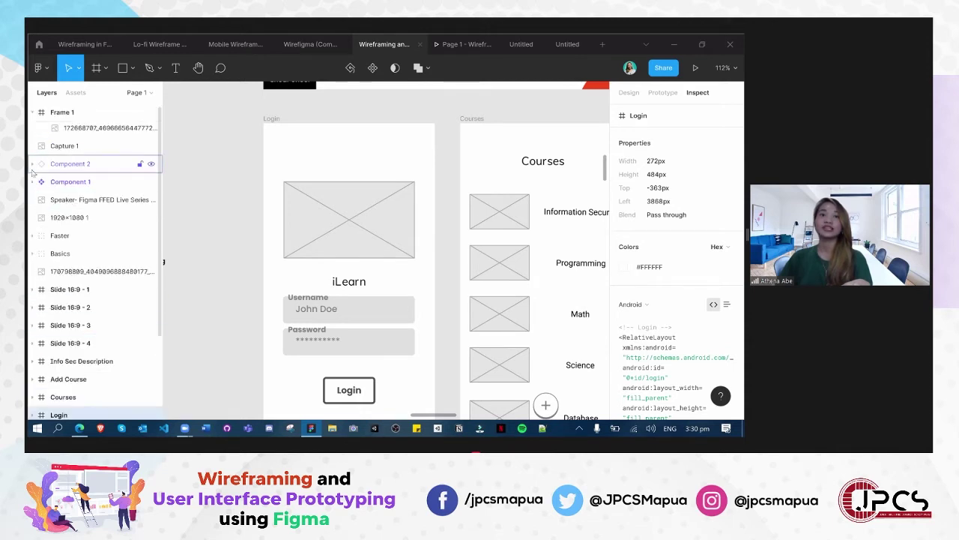
{"action": "left_click", "coordinate": [35, 113]}
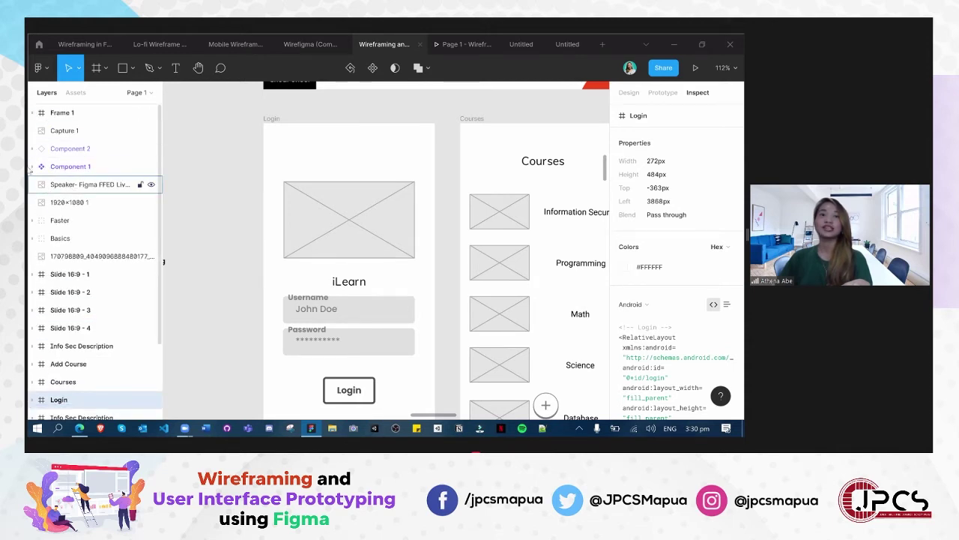
Select the grey wireframe Login frame from the layer list and examine its layout on the canvas
{"action": "scroll", "coordinate": [37, 329], "scroll_direction": "down", "scroll_amount": 3}
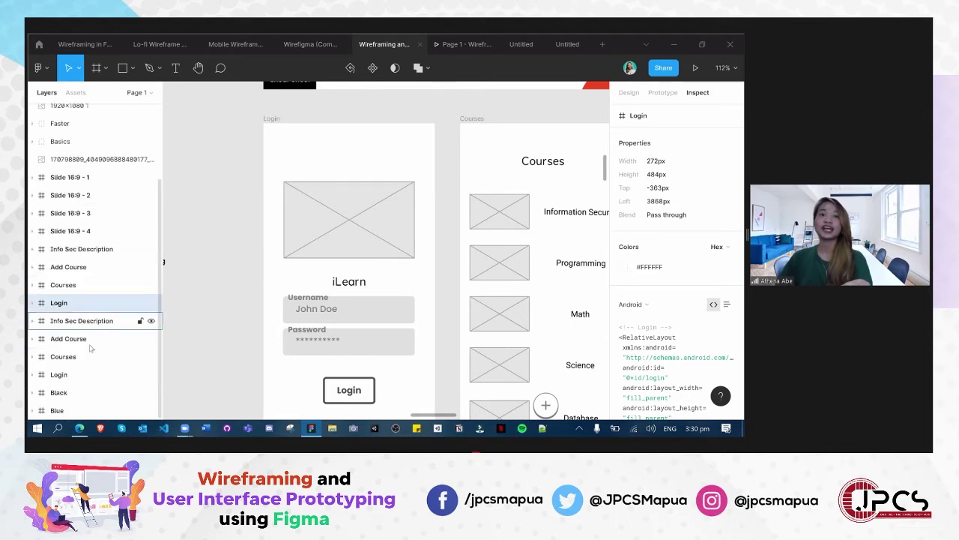
{"action": "left_click", "coordinate": [57, 377]}
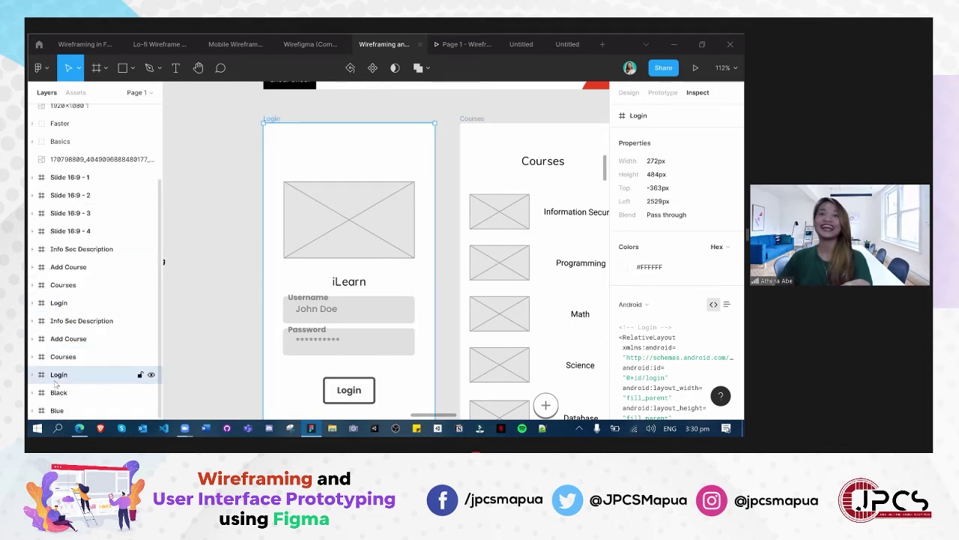
{"action": "scroll", "coordinate": [233, 325], "scroll_direction": "down", "scroll_amount": 3}
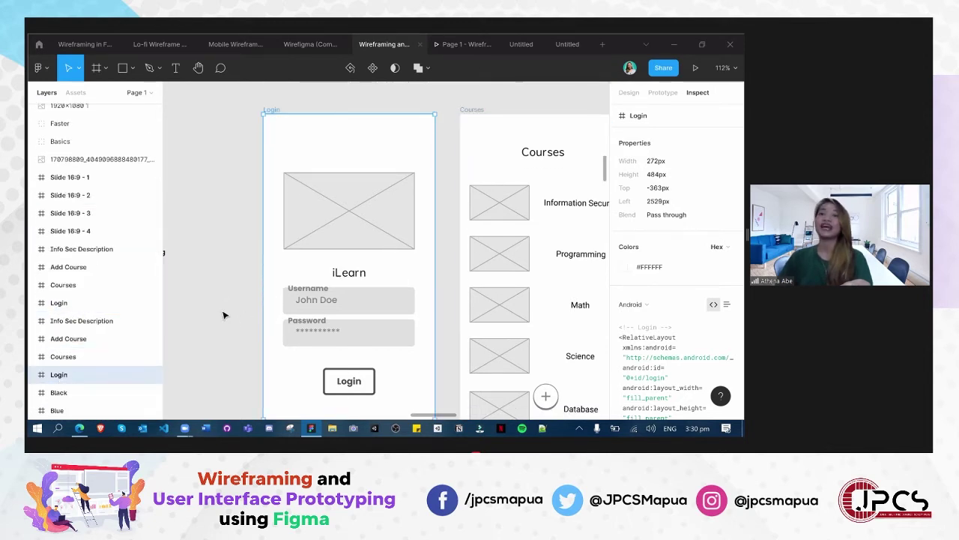
{"action": "scroll", "coordinate": [222, 314], "scroll_direction": "up", "scroll_amount": 1}
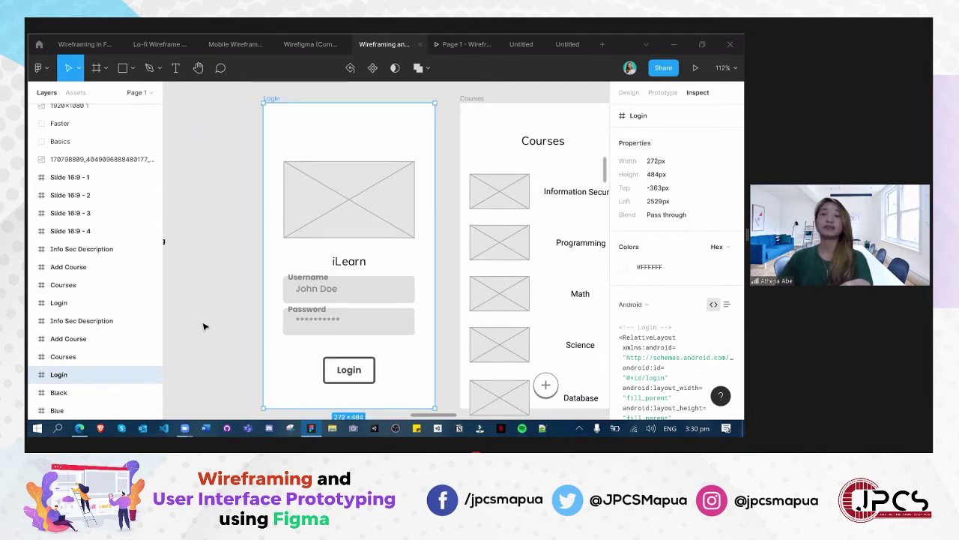
{"action": "scroll", "coordinate": [204, 326], "scroll_direction": "up", "scroll_amount": 1}
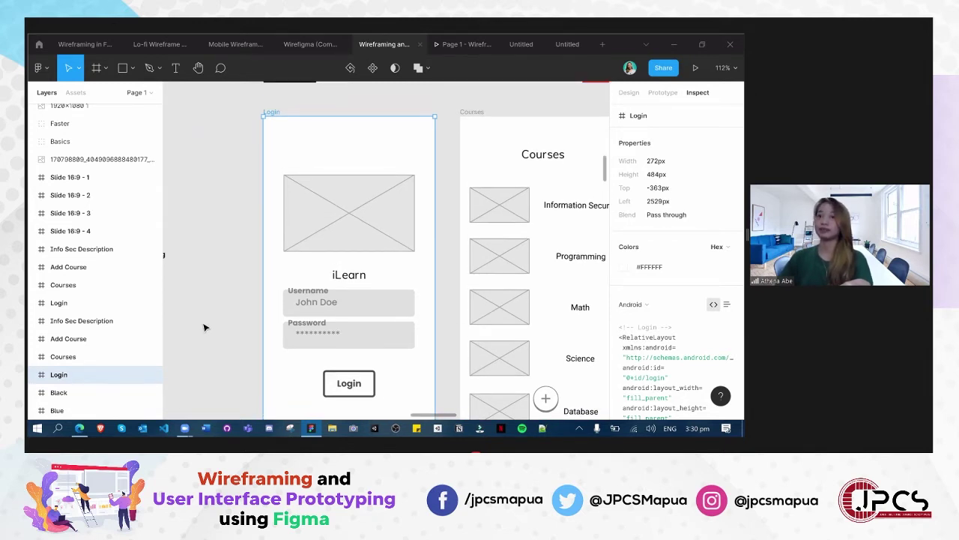
{"action": "scroll", "coordinate": [205, 327], "scroll_direction": "down", "scroll_amount": 2}
{"action": "scroll", "coordinate": [206, 325], "scroll_direction": "up", "scroll_amount": 1}
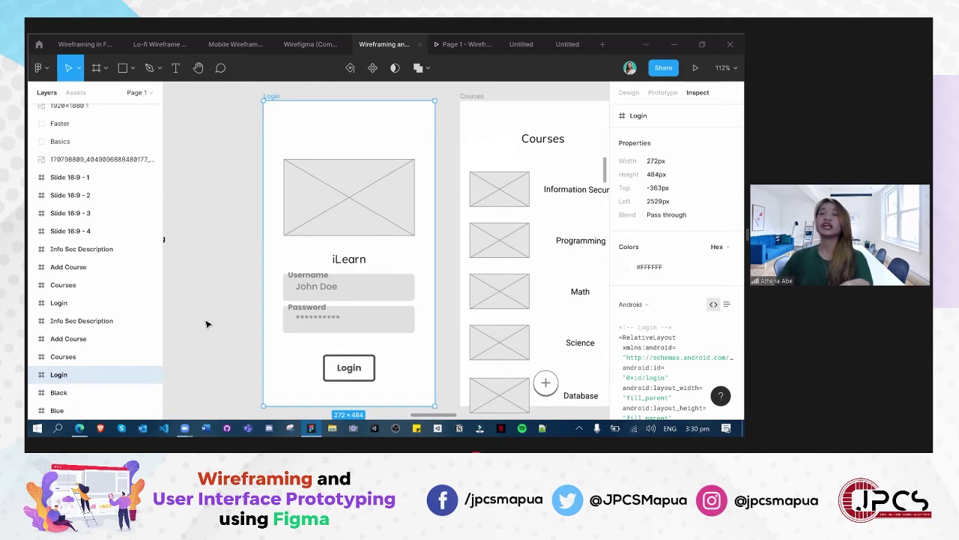
{"action": "scroll", "coordinate": [207, 324], "scroll_direction": "up", "scroll_amount": 3}
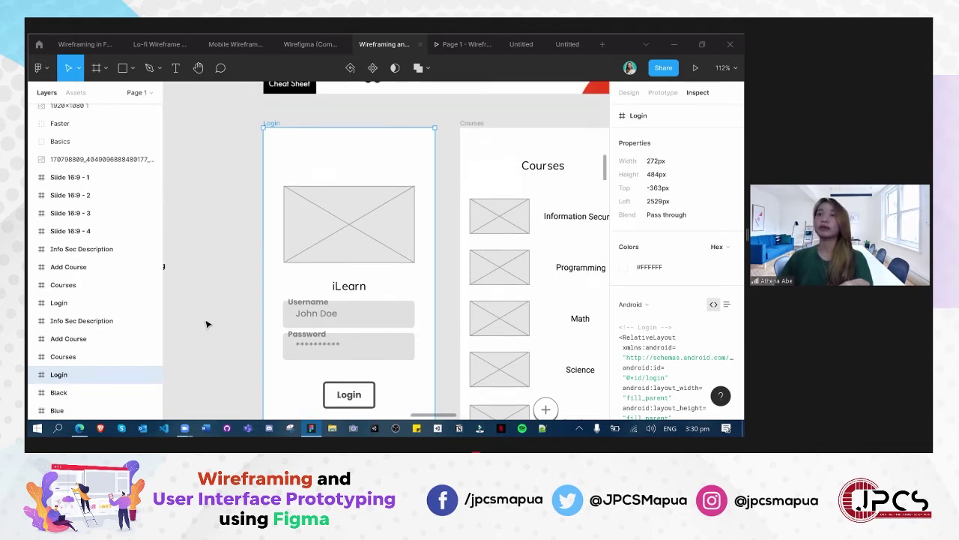
{"action": "scroll", "coordinate": [207, 325], "scroll_direction": "down", "scroll_amount": 3}
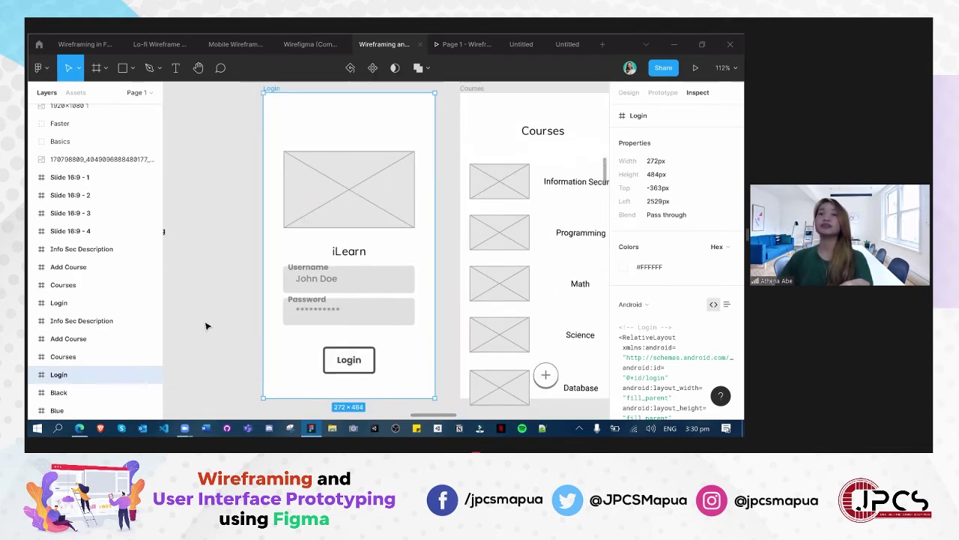
{"action": "scroll", "coordinate": [207, 324], "scroll_direction": "up", "scroll_amount": 1}
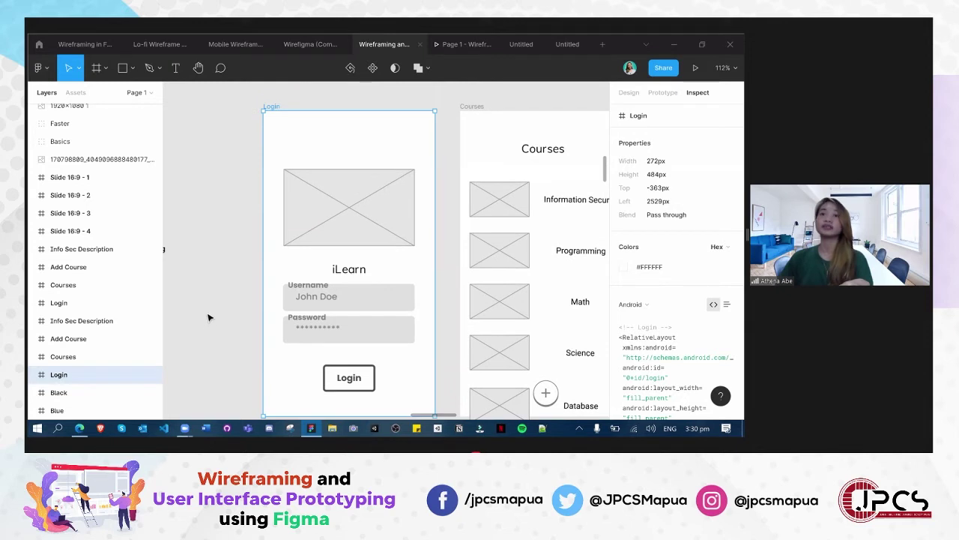
{"action": "scroll", "coordinate": [208, 316], "scroll_direction": "down", "scroll_amount": 1}
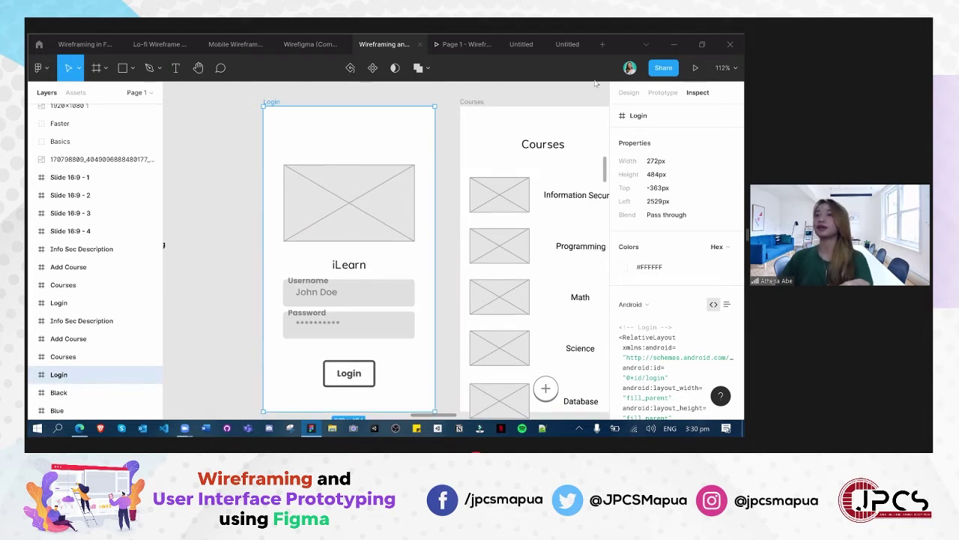
Clear the frame selection and select the image placeholder above the iLearn title in the wireframe Login frame
{"action": "left_click", "coordinate": [208, 275]}
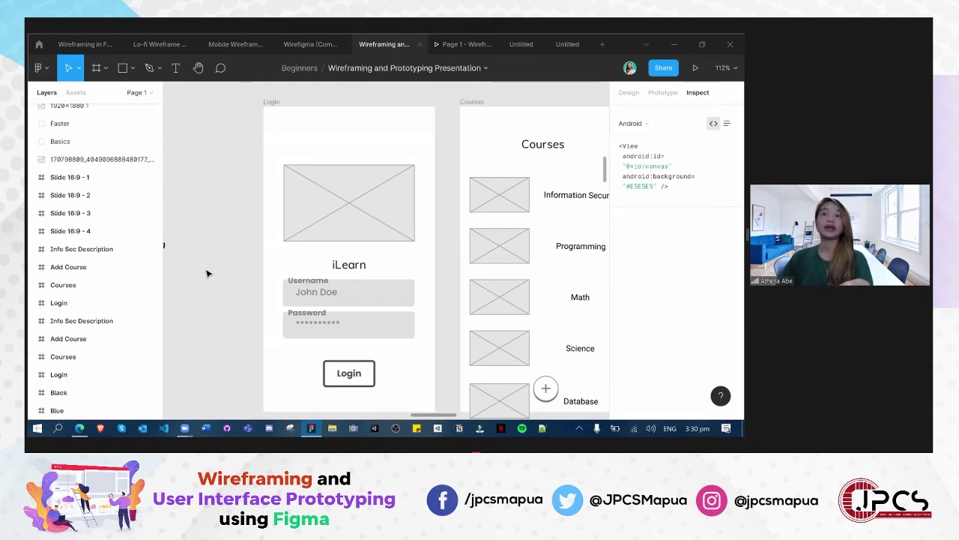
{"action": "left_click", "coordinate": [334, 212]}
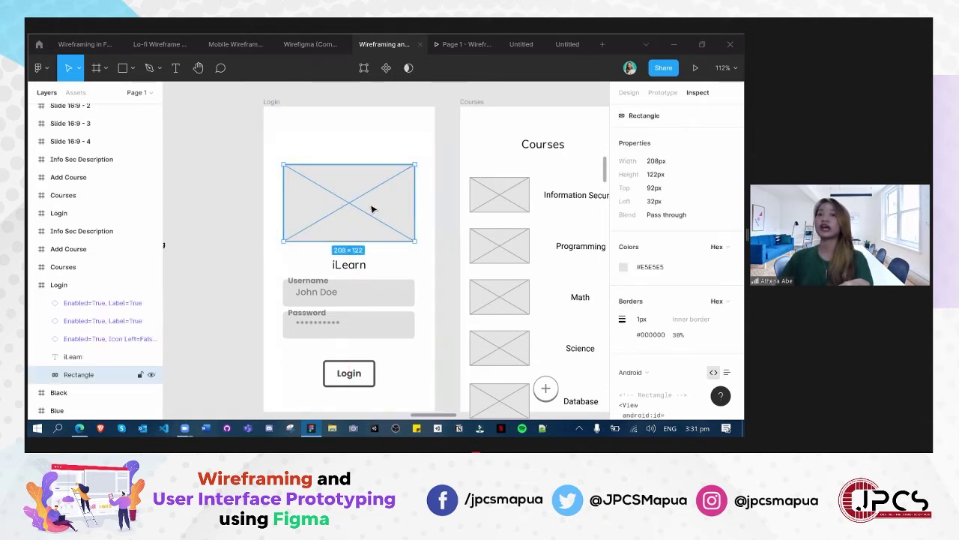
Clear the placeholder selection and draw a rectangle about 57 × 48 px in the upper-left corner of the Login frame
{"action": "key", "text": "alt"}
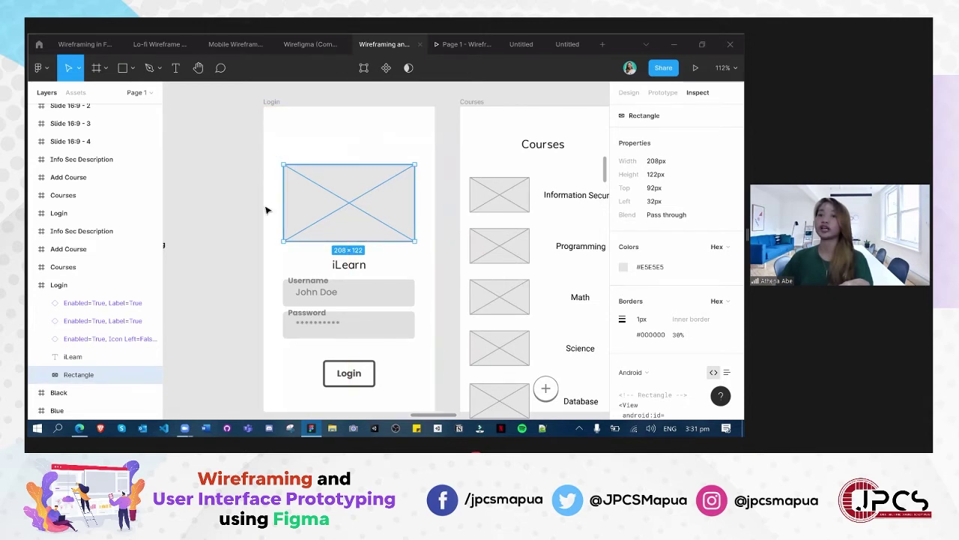
{"action": "left_click", "coordinate": [263, 295]}
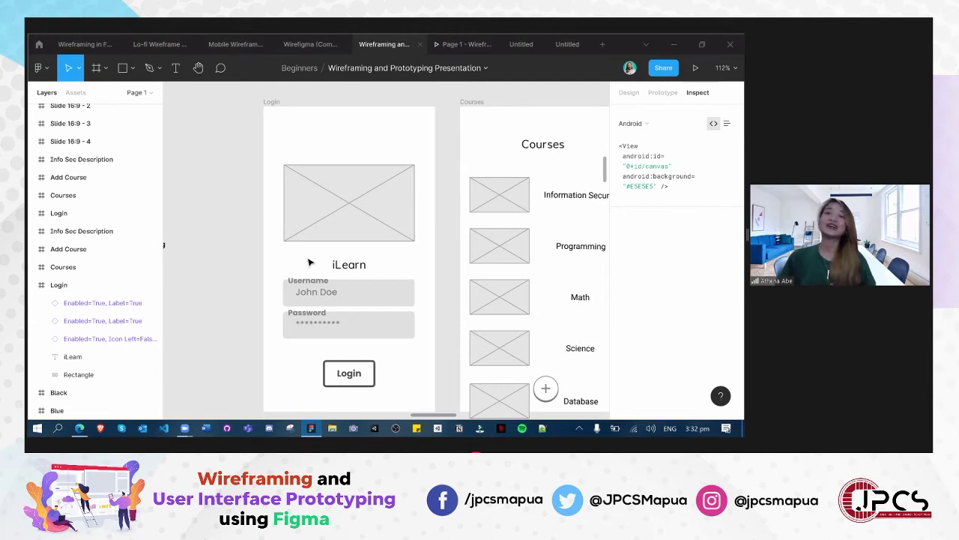
{"action": "scroll", "coordinate": [310, 259], "scroll_direction": "up", "scroll_amount": 2}
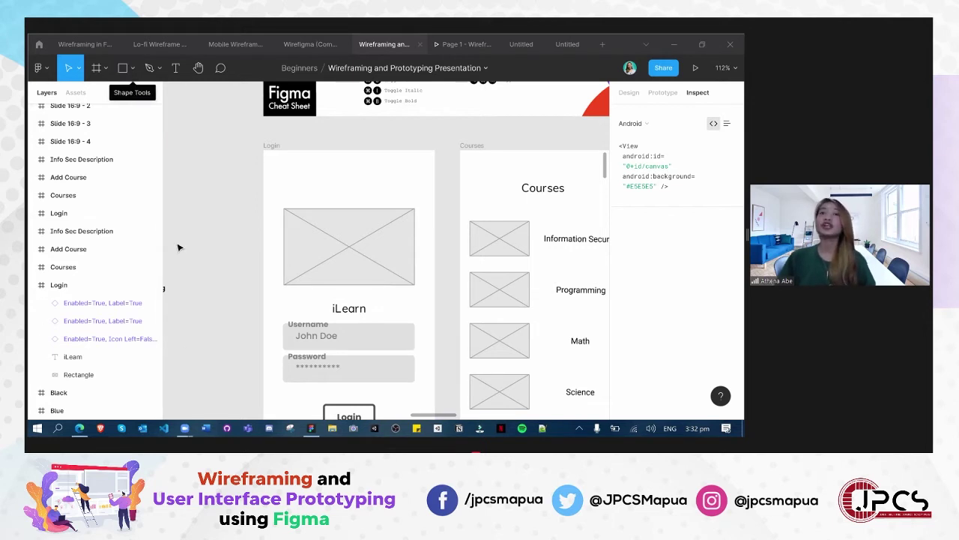
{"action": "key", "text": "r"}
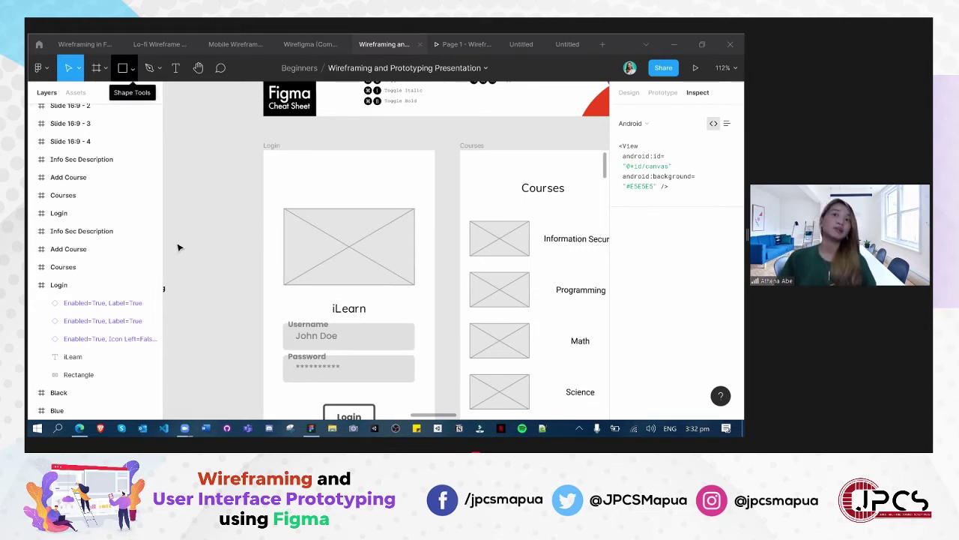
{"action": "left_click", "coordinate": [133, 68]}
{"action": "left_click", "coordinate": [105, 95]}
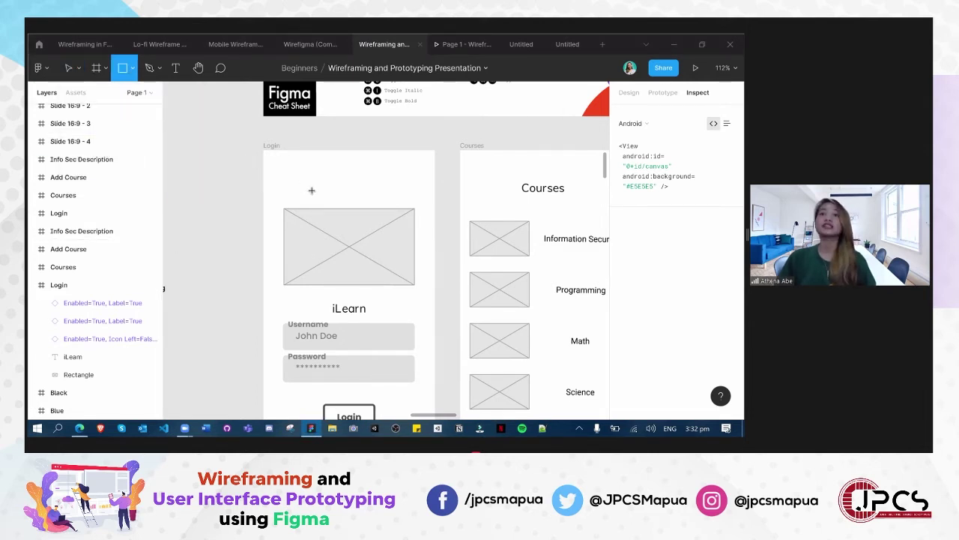
{"action": "left_click_drag", "start_coordinate": [312, 190], "coordinate": [275, 159]}
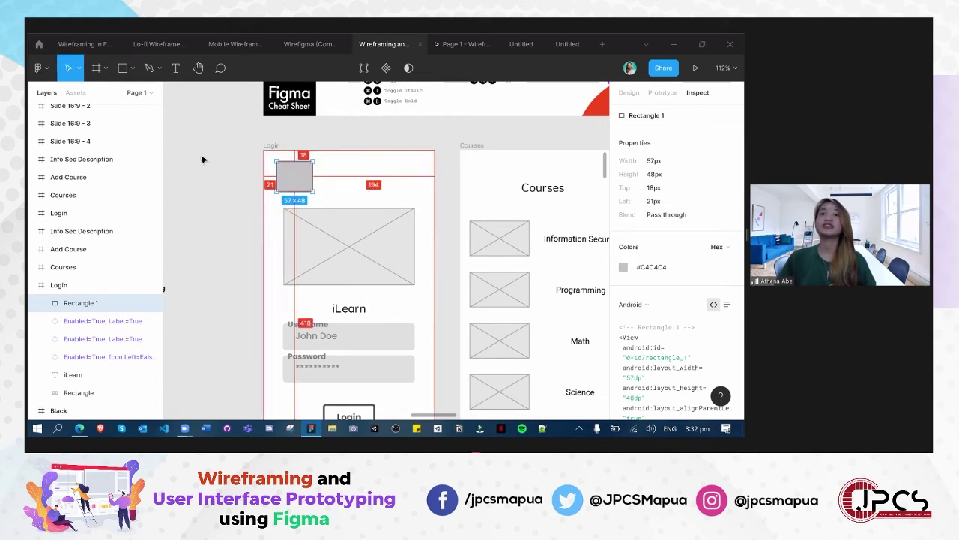
{"action": "left_click", "coordinate": [202, 158]}
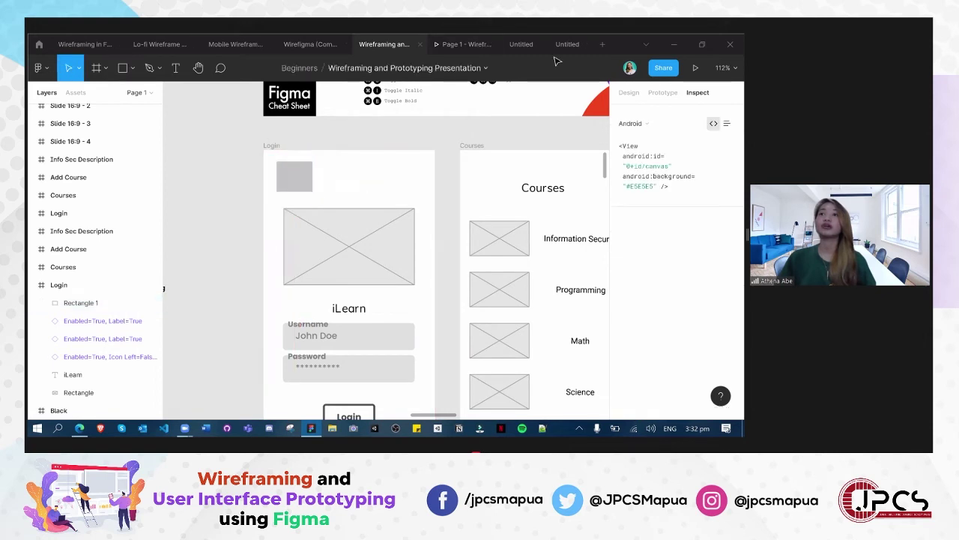
Draw a 55 × 55 px square centred horizontally above the Login frame's image placeholder
{"action": "left_click", "coordinate": [124, 69]}
{"action": "left_click", "coordinate": [132, 69]}
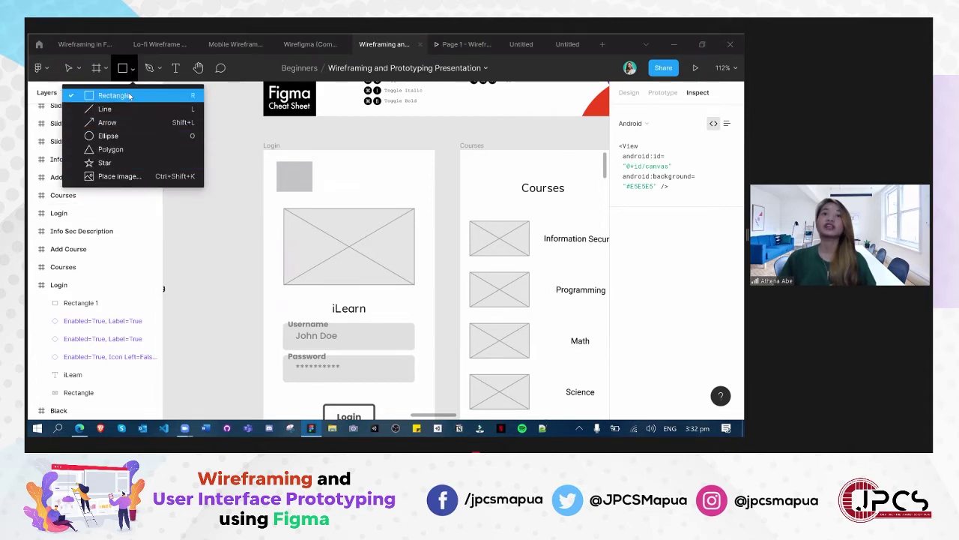
{"action": "left_click", "coordinate": [112, 95]}
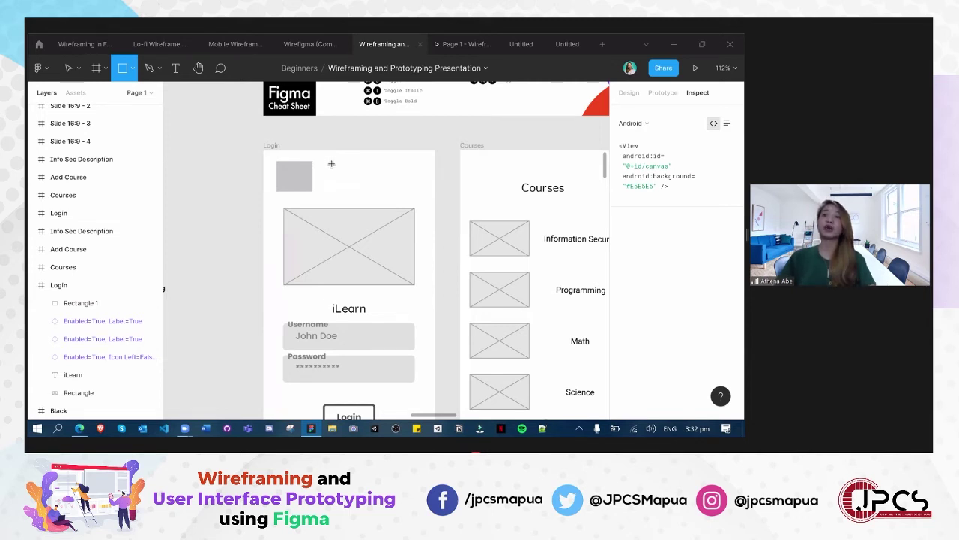
{"action": "left_click_drag", "start_coordinate": [331, 162], "coordinate": [362, 196]}
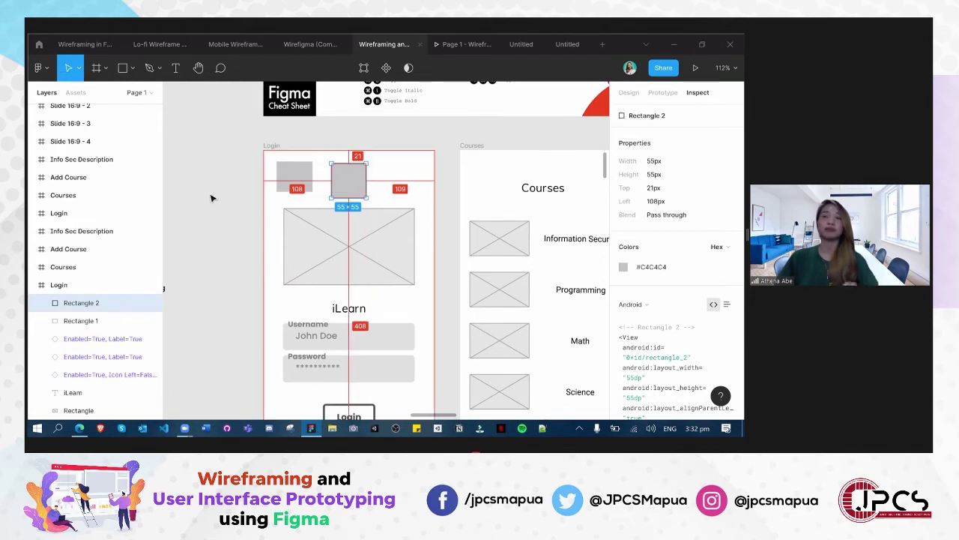
Delete the 57 × 48 px rectangle and move the square into the upper-left corner of the Login frame
{"action": "left_click", "coordinate": [303, 183]}
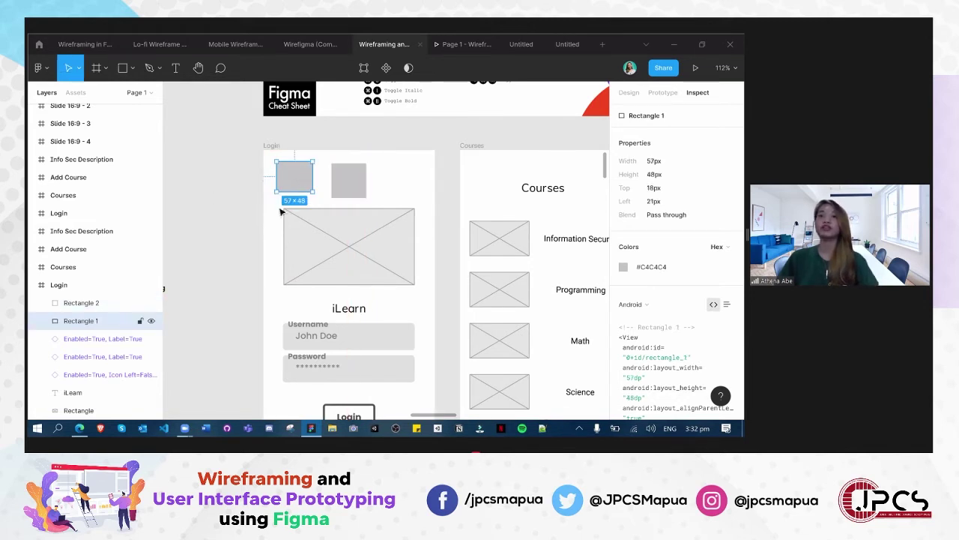
{"action": "key", "text": "Delete"}
{"action": "left_click", "coordinate": [349, 182]}
{"action": "left_click_drag", "start_coordinate": [349, 182], "coordinate": [276, 178]}
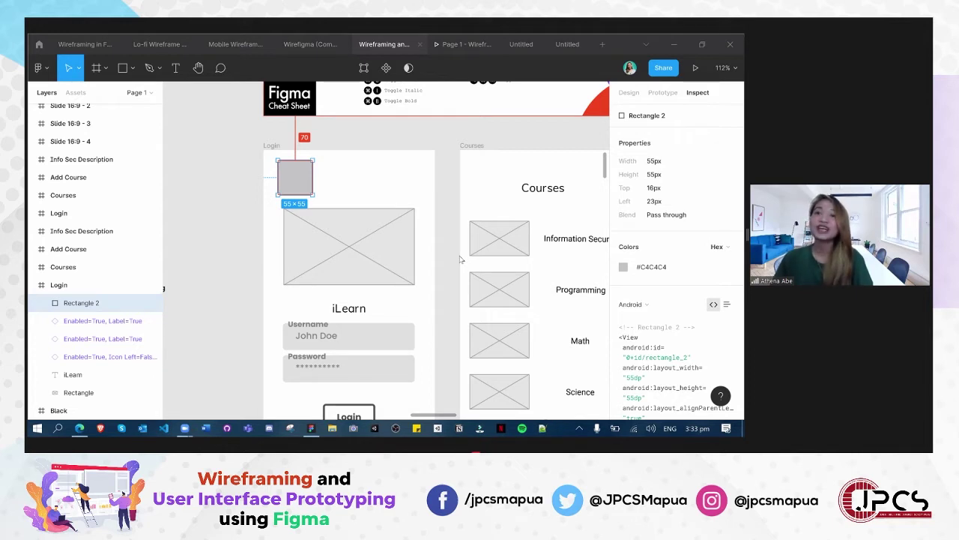
{"action": "left_click", "coordinate": [238, 258]}
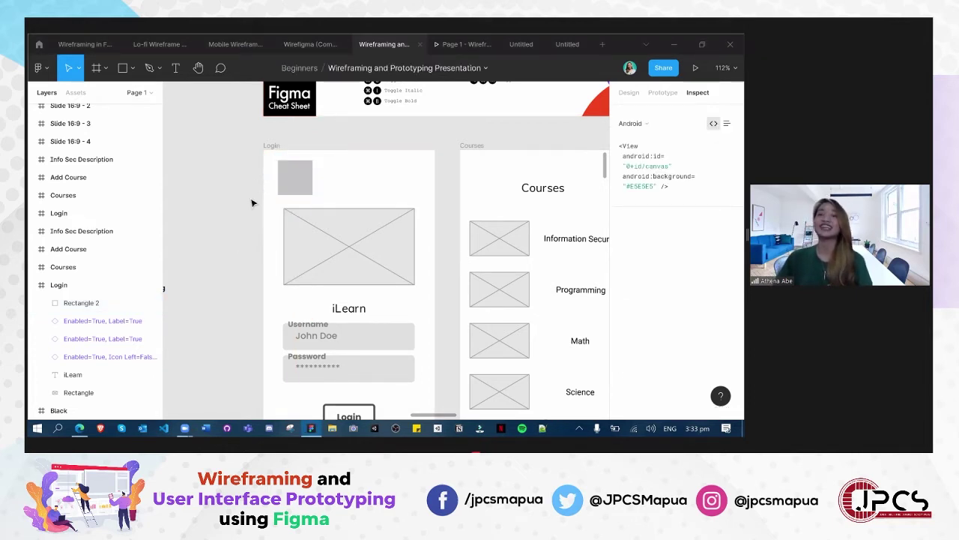
Move the square to the horizontal centre above the image placeholder, 20 px from the Login frame's upper edge, and deselect it
{"action": "left_click_drag", "start_coordinate": [299, 192], "coordinate": [355, 193]}
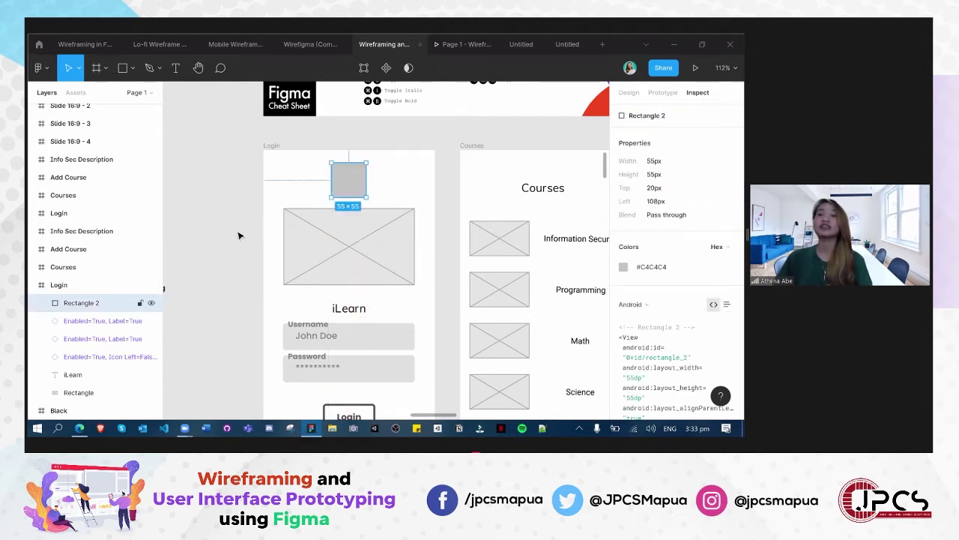
{"action": "left_click", "coordinate": [263, 273]}
{"action": "scroll", "coordinate": [264, 273], "scroll_direction": "down", "scroll_amount": 5}
{"action": "scroll", "coordinate": [261, 276], "scroll_direction": "up", "scroll_amount": 5}
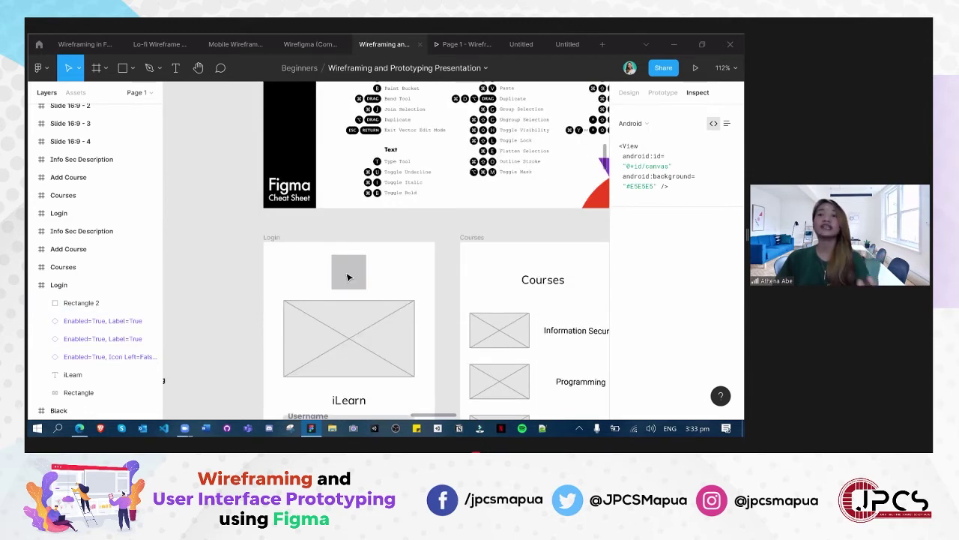
{"action": "left_click", "coordinate": [347, 277]}
{"action": "mouse_move", "coordinate": [347, 277]}
{"action": "left_mouse_down"}
{"action": "mouse_move", "coordinate": [293, 273]}
{"action": "mouse_move", "coordinate": [347, 276]}
{"action": "left_mouse_up"}
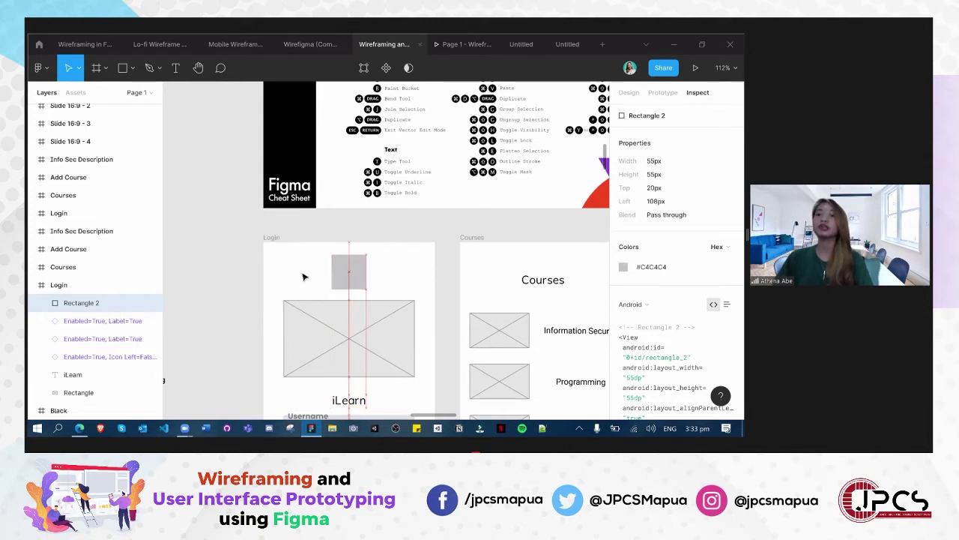
{"action": "key", "text": "alt"}
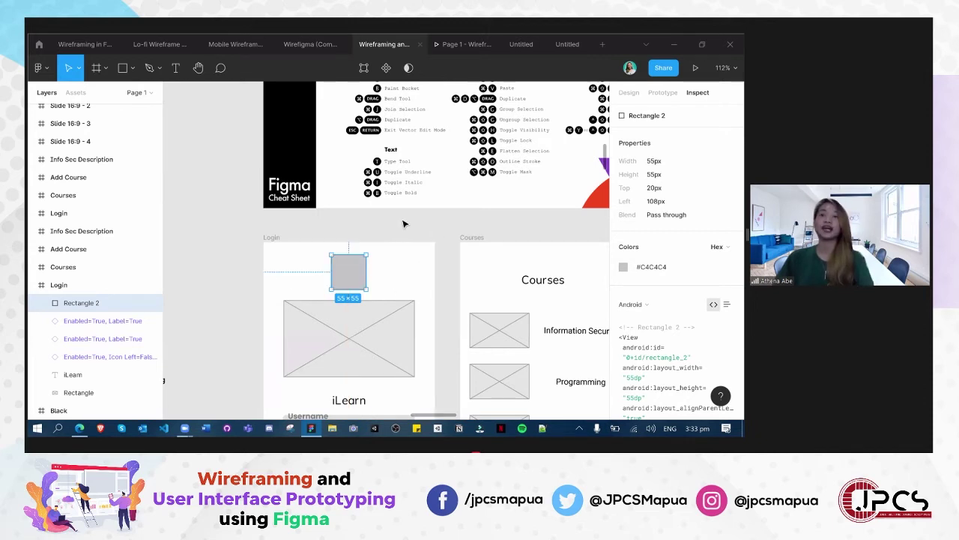
{"action": "left_click", "coordinate": [436, 238]}
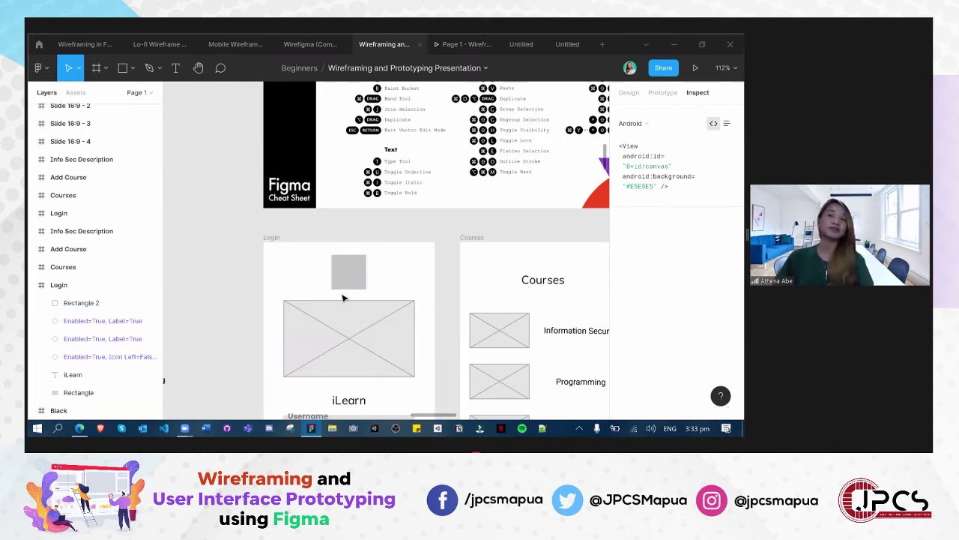
Examine the Login wireframe with its new square and compare it with the neighbouring Courses and Info Sec Description frames
{"action": "scroll", "coordinate": [216, 323], "scroll_direction": "down", "scroll_amount": 1}
{"action": "scroll", "coordinate": [212, 321], "scroll_direction": "down", "scroll_amount": 5}
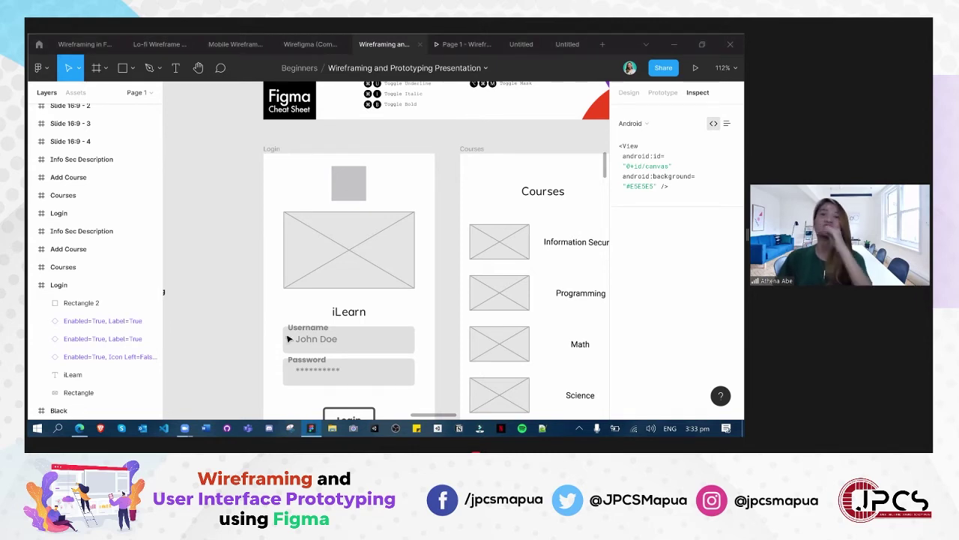
{"action": "scroll", "coordinate": [283, 338], "scroll_direction": "down", "scroll_amount": 3}
{"action": "scroll", "coordinate": [282, 339], "scroll_direction": "up", "scroll_amount": 5}
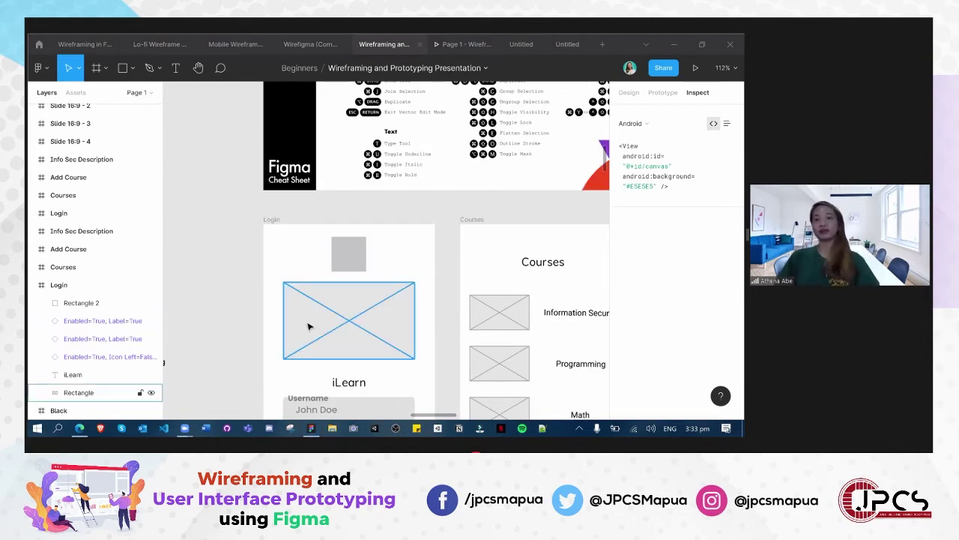
{"action": "scroll", "coordinate": [267, 336], "scroll_direction": "down", "scroll_amount": 4}
{"action": "scroll", "coordinate": [265, 337], "scroll_direction": "up", "scroll_amount": 3}
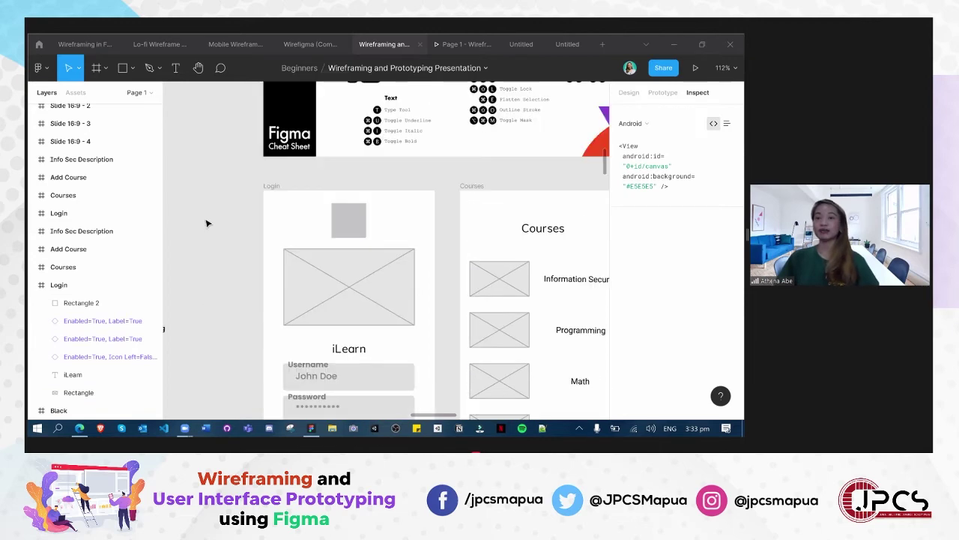
{"action": "scroll", "coordinate": [337, 300], "scroll_direction": "down", "scroll_amount": 1}
{"action": "scroll", "coordinate": [465, 349], "scroll_direction": "down", "scroll_amount": 2}
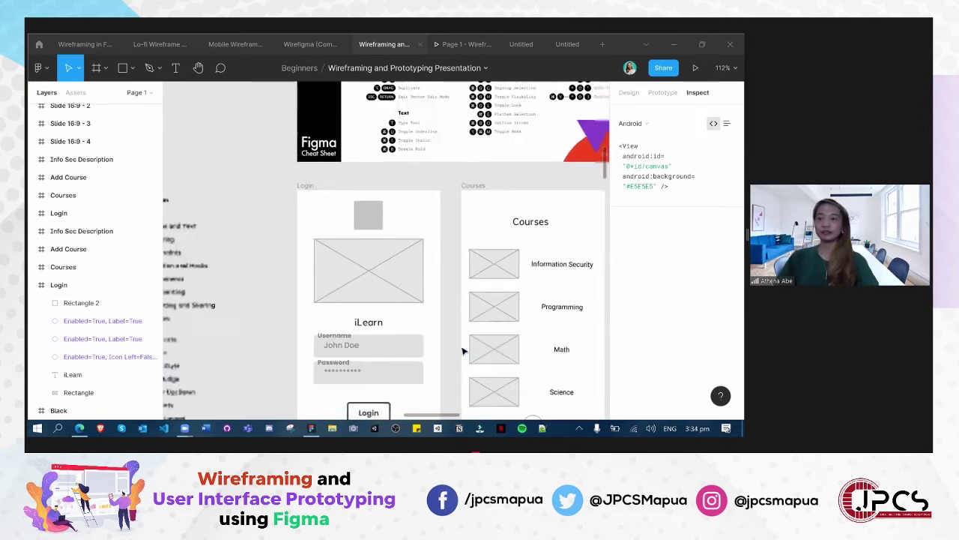
{"action": "scroll", "coordinate": [462, 350], "scroll_direction": "down", "scroll_amount": 1}
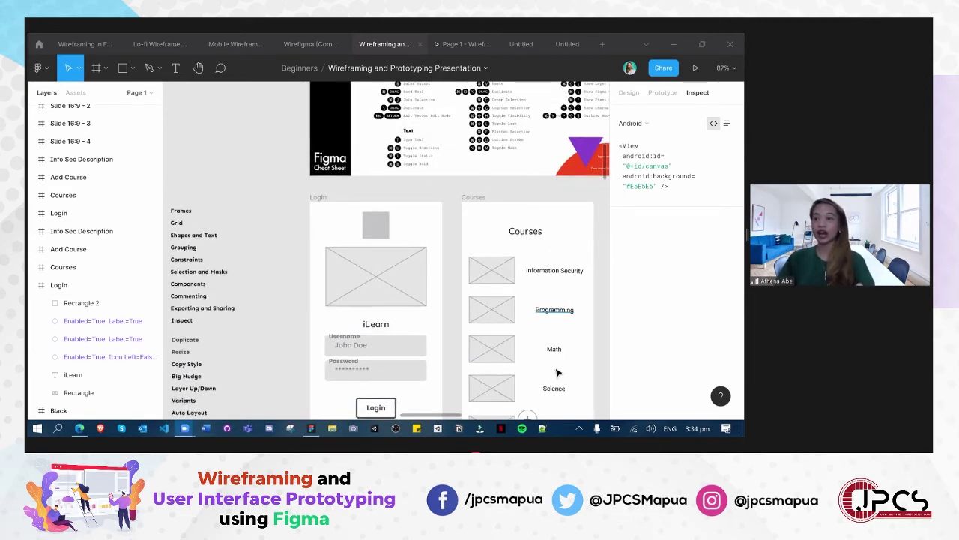
{"action": "scroll", "coordinate": [450, 368], "scroll_direction": "down", "scroll_amount": 2}
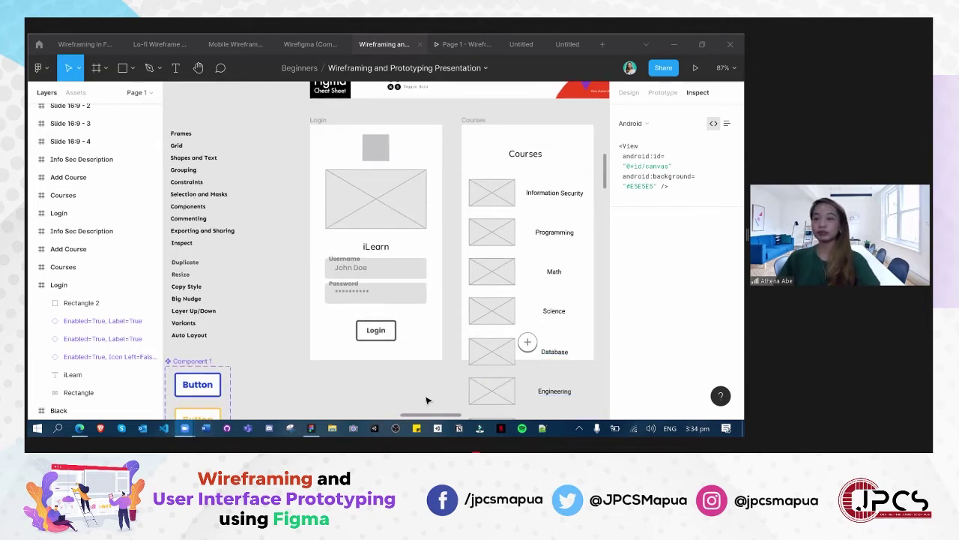
{"action": "scroll", "coordinate": [435, 385], "scroll_direction": "down", "scroll_amount": 1}
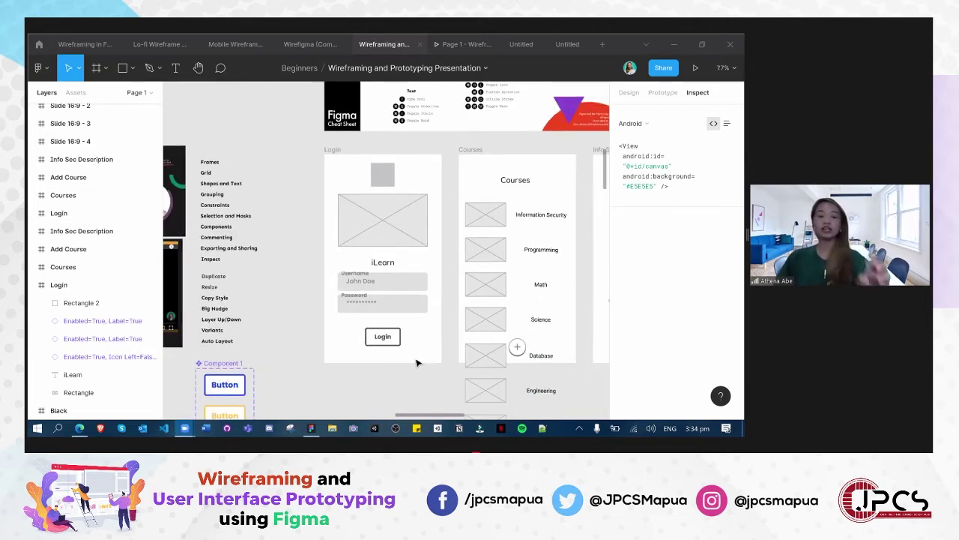
{"action": "scroll", "coordinate": [405, 365], "scroll_direction": "up", "scroll_amount": 3}
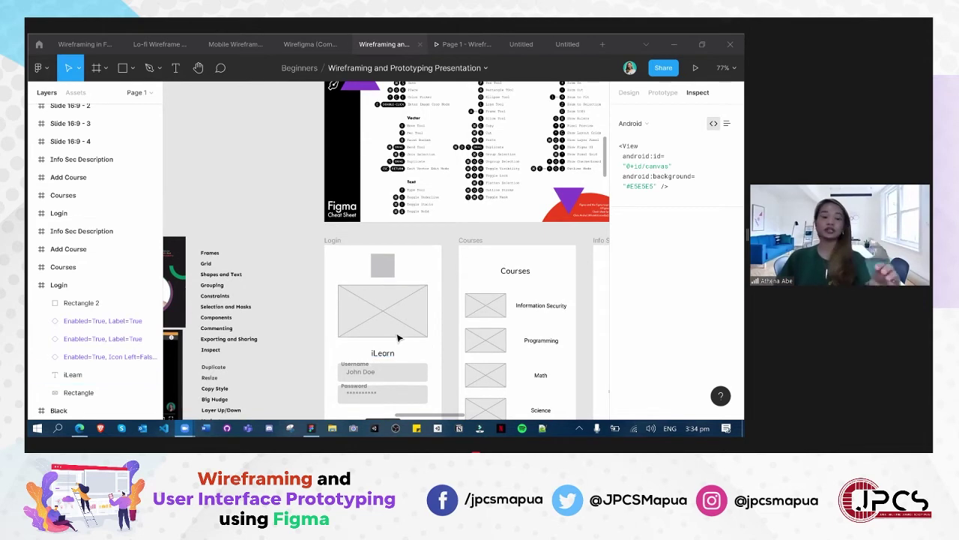
{"action": "scroll", "coordinate": [301, 350], "scroll_direction": "down", "scroll_amount": 2}
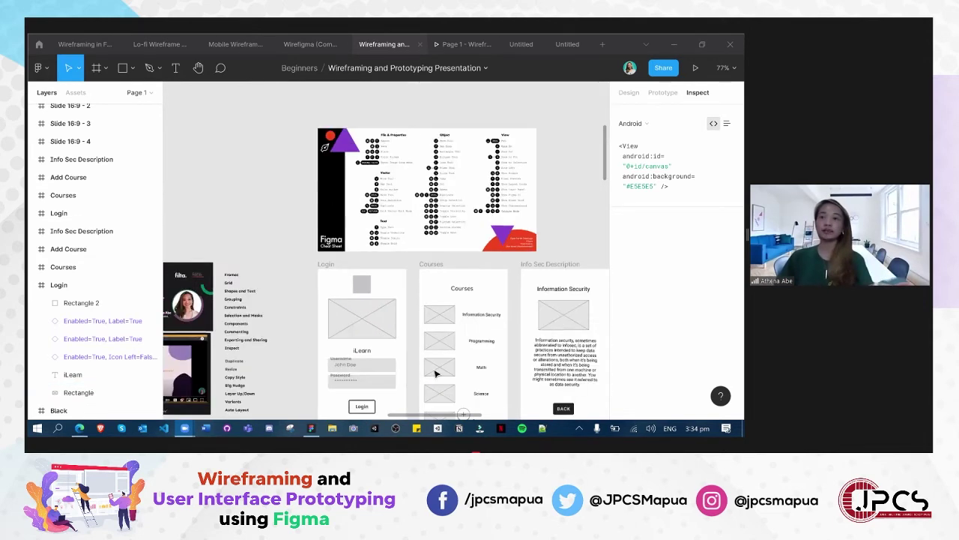
{"action": "scroll", "coordinate": [458, 348], "scroll_direction": "up", "scroll_amount": 3}
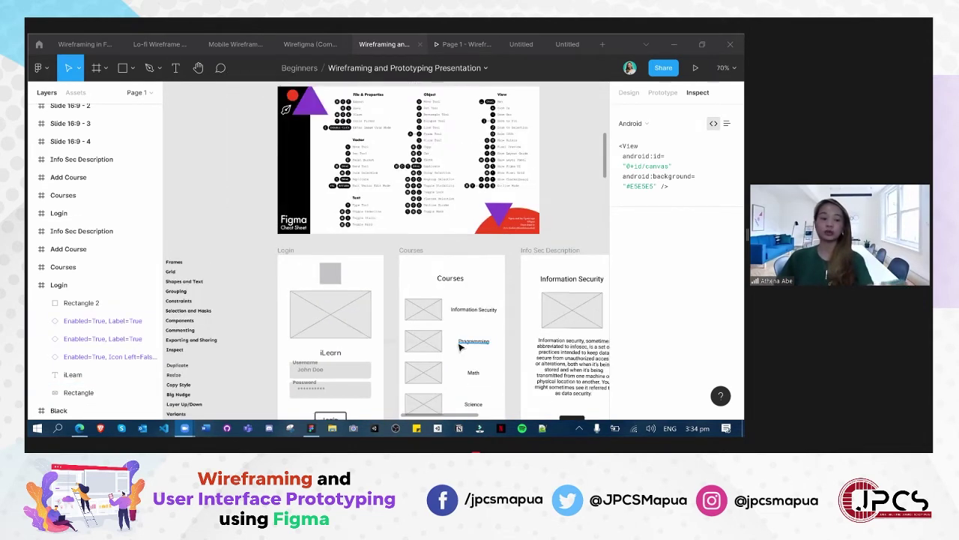
{"action": "scroll", "coordinate": [461, 346], "scroll_direction": "up", "scroll_amount": 5}
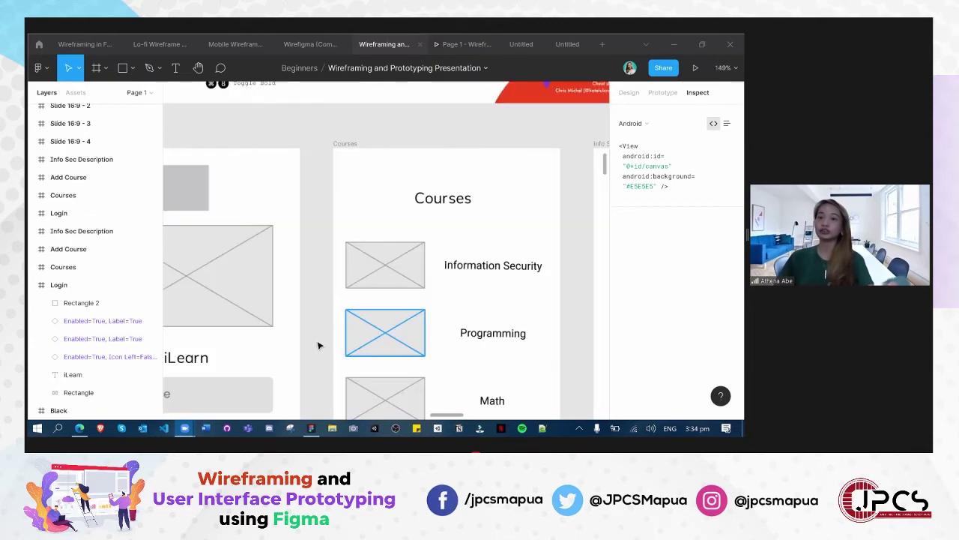
{"action": "scroll", "coordinate": [319, 345], "scroll_direction": "down", "scroll_amount": 3}
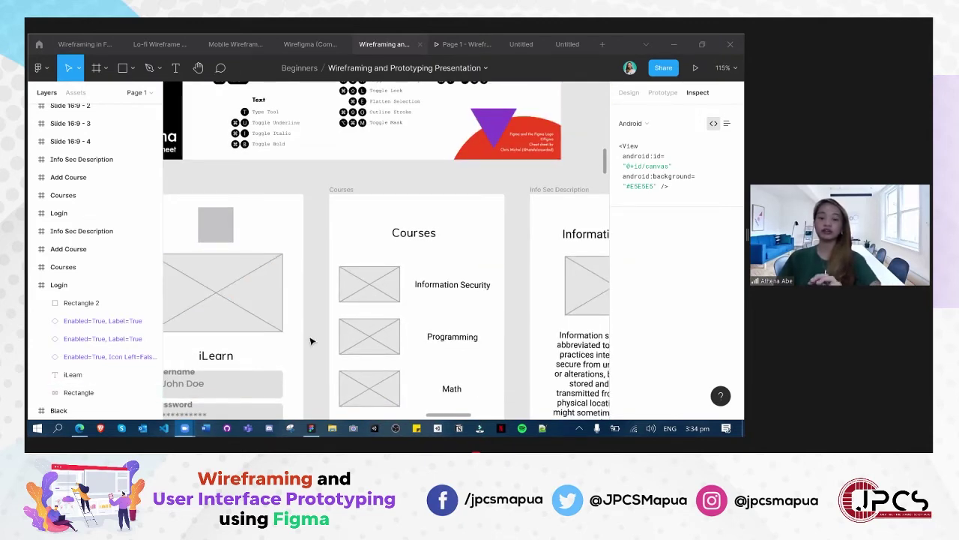
Check the alignment of the Login frame's image placeholder, clear its selection and review the full Login and Courses screens
{"action": "left_click", "coordinate": [225, 324]}
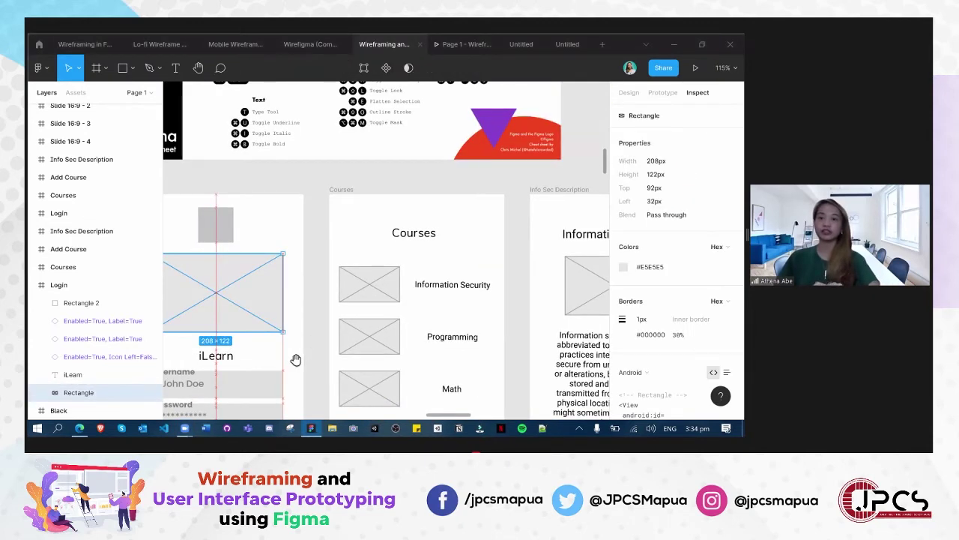
{"action": "left_click", "coordinate": [296, 360]}
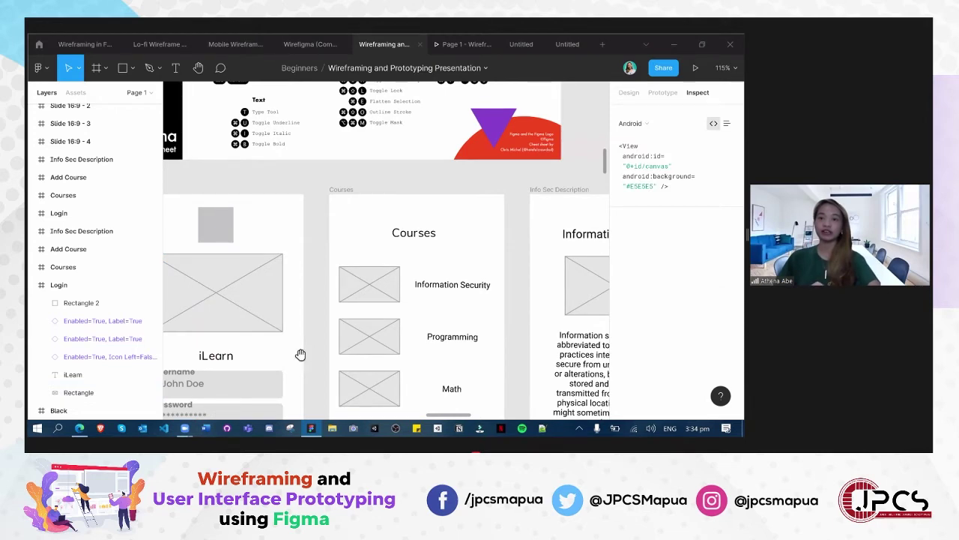
{"action": "scroll", "coordinate": [300, 354], "scroll_direction": "left", "scroll_amount": 4}
{"action": "scroll", "coordinate": [435, 267], "scroll_direction": "down", "scroll_amount": 3}
{"action": "scroll", "coordinate": [439, 268], "scroll_direction": "up", "scroll_amount": 3}
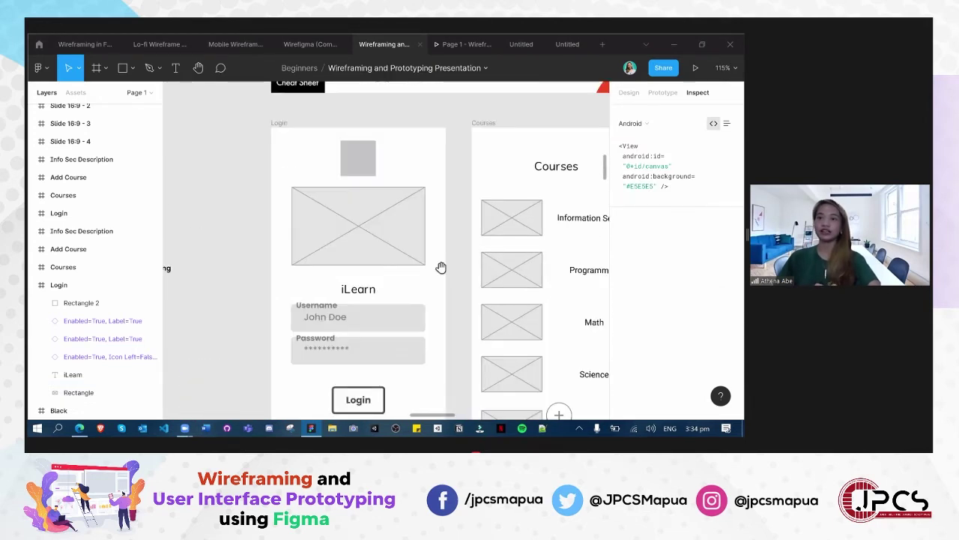
{"action": "scroll", "coordinate": [441, 267], "scroll_direction": "down", "scroll_amount": 2}
{"action": "scroll", "coordinate": [440, 268], "scroll_direction": "right", "scroll_amount": 1}
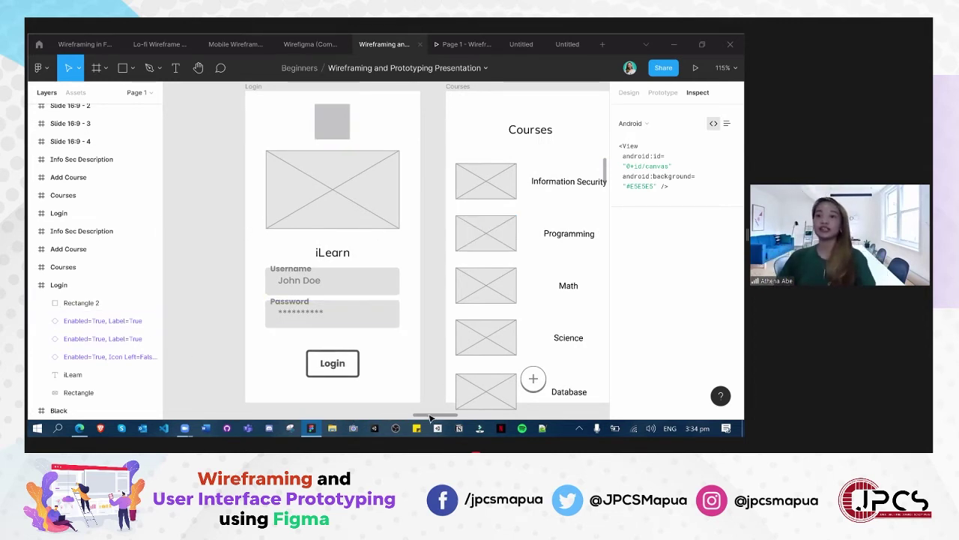
{"action": "scroll", "coordinate": [420, 413], "scroll_direction": "left", "scroll_amount": 10}
{"action": "scroll", "coordinate": [322, 311], "scroll_direction": "right", "scroll_amount": 10}
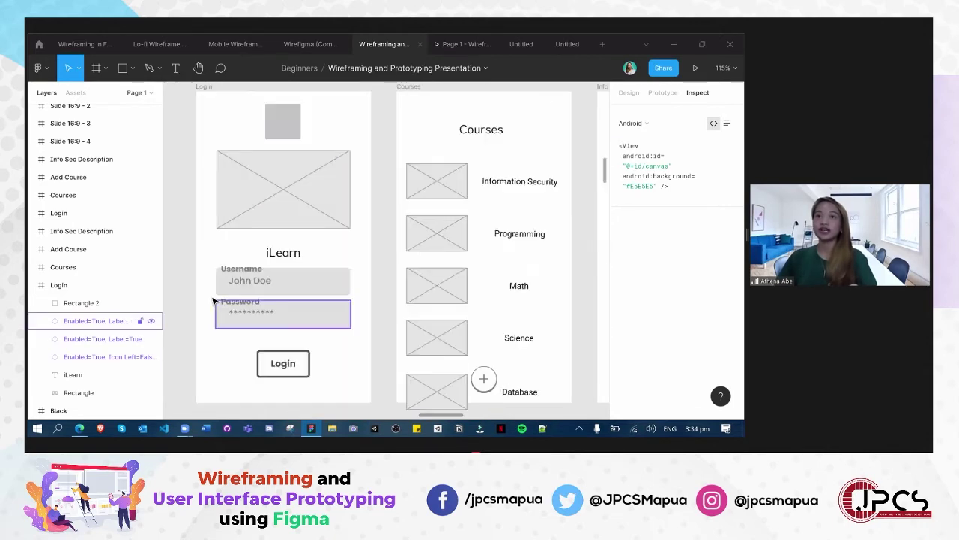
Show the prototype connections on the iLearn Login and Courses wireframes
{"action": "scroll", "coordinate": [212, 306], "scroll_direction": "down", "scroll_amount": 1}
{"action": "scroll", "coordinate": [225, 337], "scroll_direction": "down", "scroll_amount": 5}
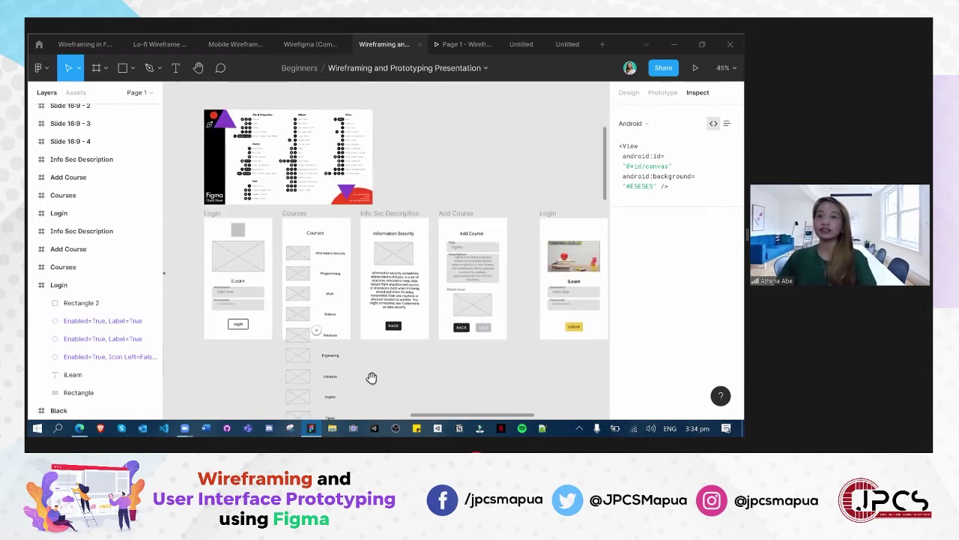
{"action": "scroll", "coordinate": [450, 300], "scroll_direction": "left", "scroll_amount": 3}
{"action": "scroll", "coordinate": [622, 110], "scroll_direction": "left", "scroll_amount": 2}
{"action": "scroll", "coordinate": [623, 110], "scroll_direction": "down", "scroll_amount": 1}
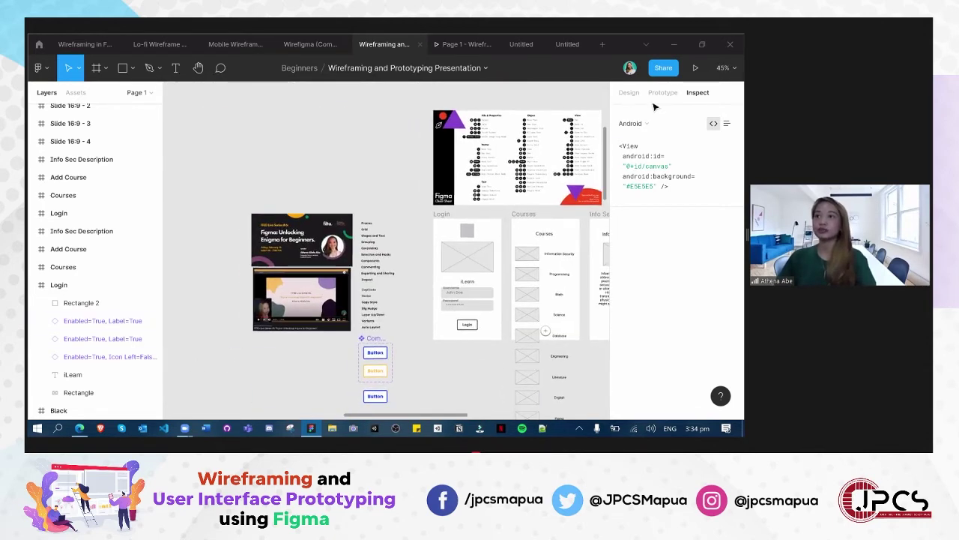
{"action": "left_click", "coordinate": [662, 93]}
{"action": "left_click_drag", "start_coordinate": [288, 192], "coordinate": [351, 195]}
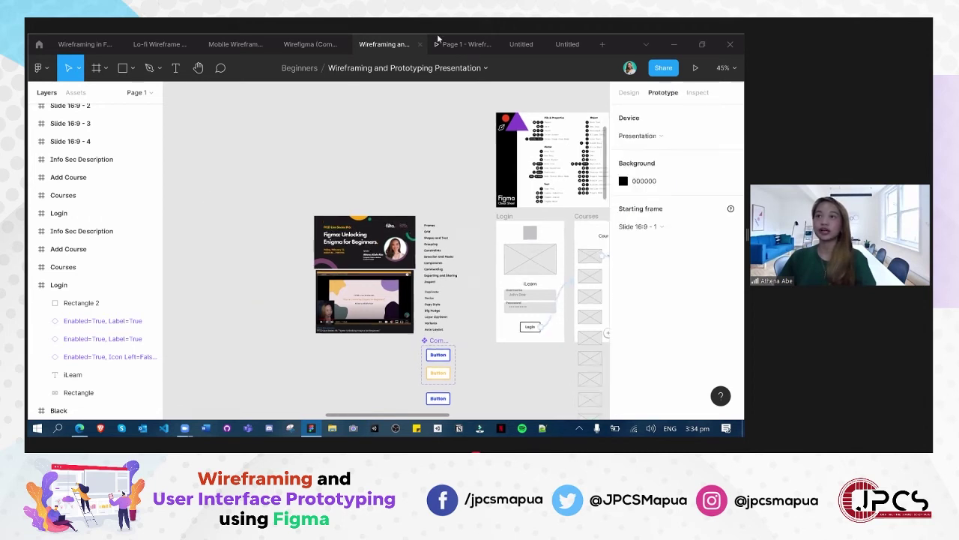
Close the prototype preview, the Wireframing and Prototyping Presentation file and the two Untitled files
{"action": "left_click", "coordinate": [493, 44]}
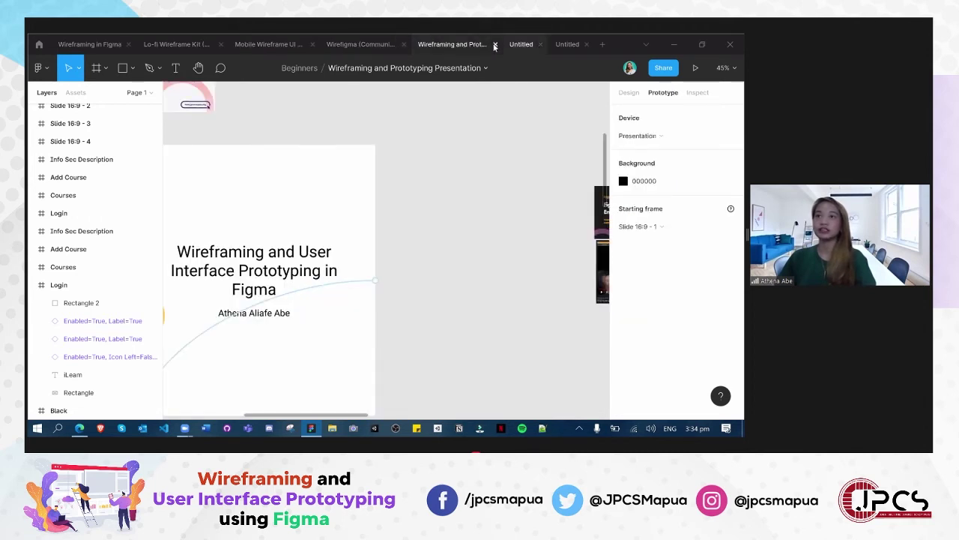
{"action": "left_click", "coordinate": [495, 44]}
{"action": "left_click", "coordinate": [524, 44]}
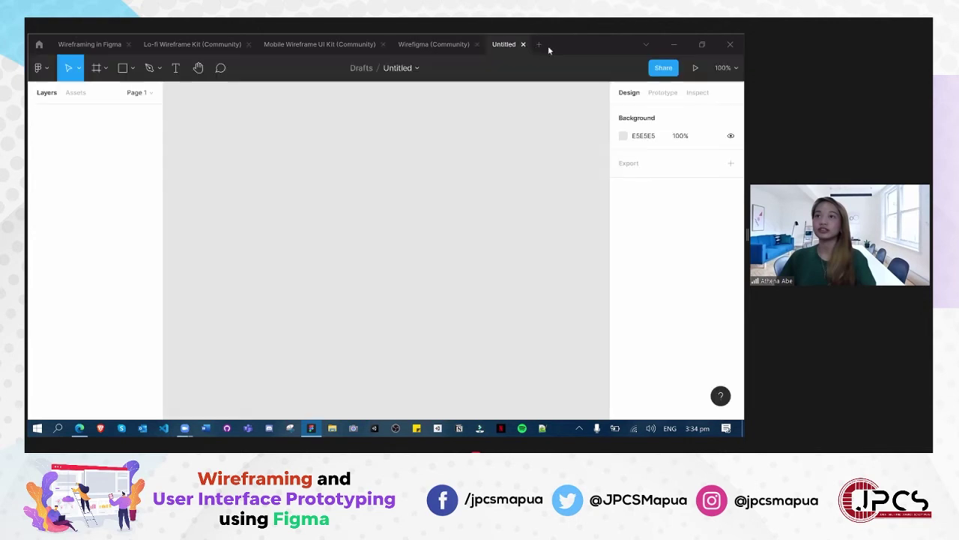
{"action": "left_click", "coordinate": [524, 44]}
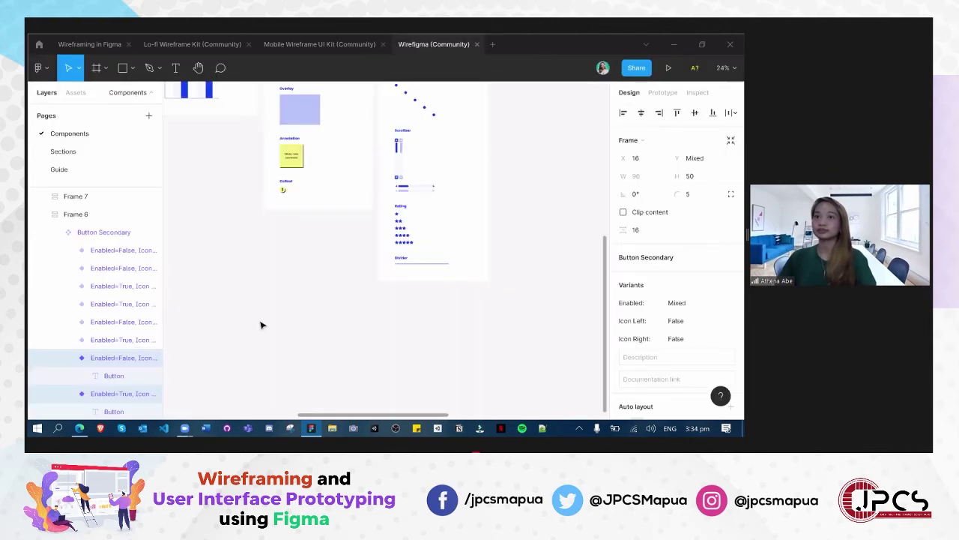
Reopen the Wireframing and Prototyping Presentation file from the recently viewed files
{"action": "scroll", "coordinate": [317, 260], "scroll_direction": "up", "scroll_amount": 3}
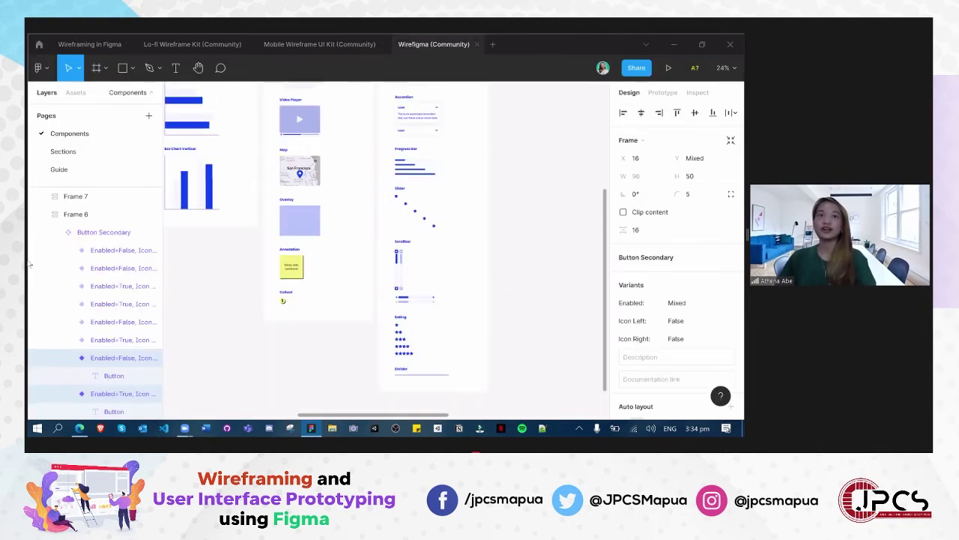
{"action": "left_click", "coordinate": [39, 44]}
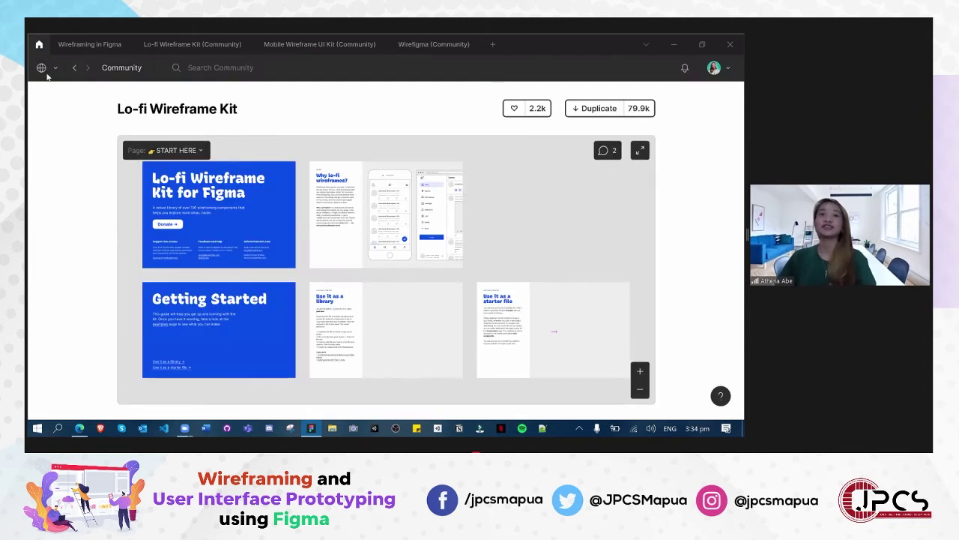
{"action": "left_click", "coordinate": [49, 68]}
{"action": "left_click", "coordinate": [49, 125]}
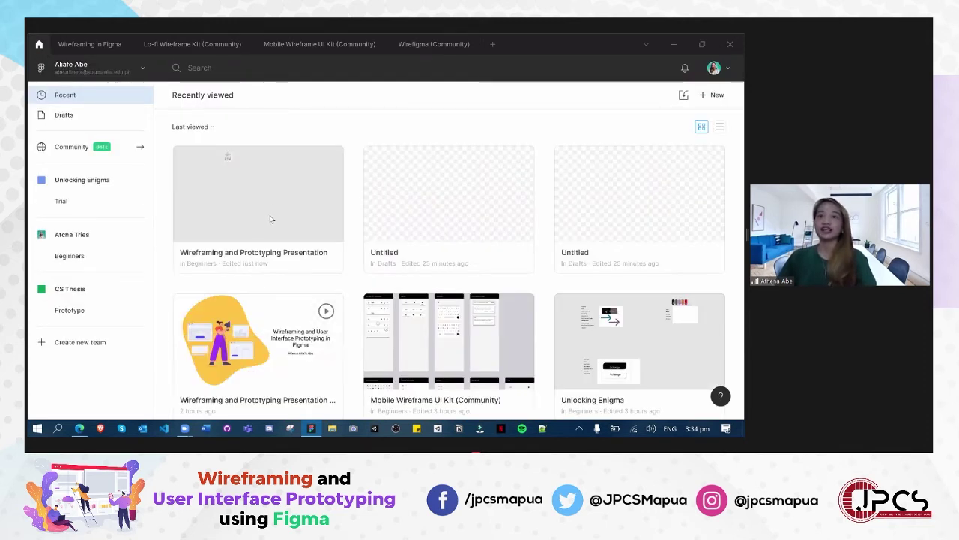
{"action": "left_click", "coordinate": [492, 43]}
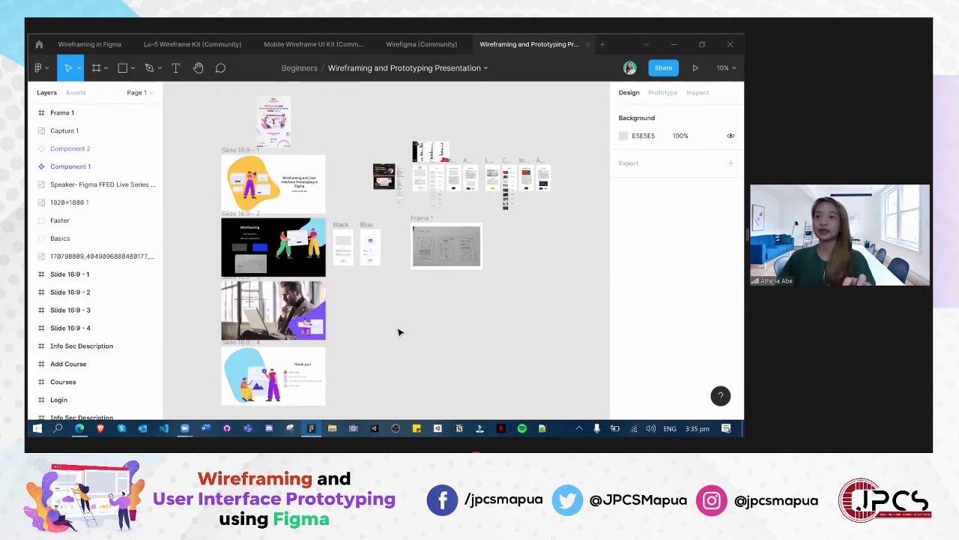
Display the prototype connections between the presentation slides, the Black and Blue frames and Frame 1
{"action": "scroll", "coordinate": [399, 332], "scroll_direction": "up", "scroll_amount": 3}
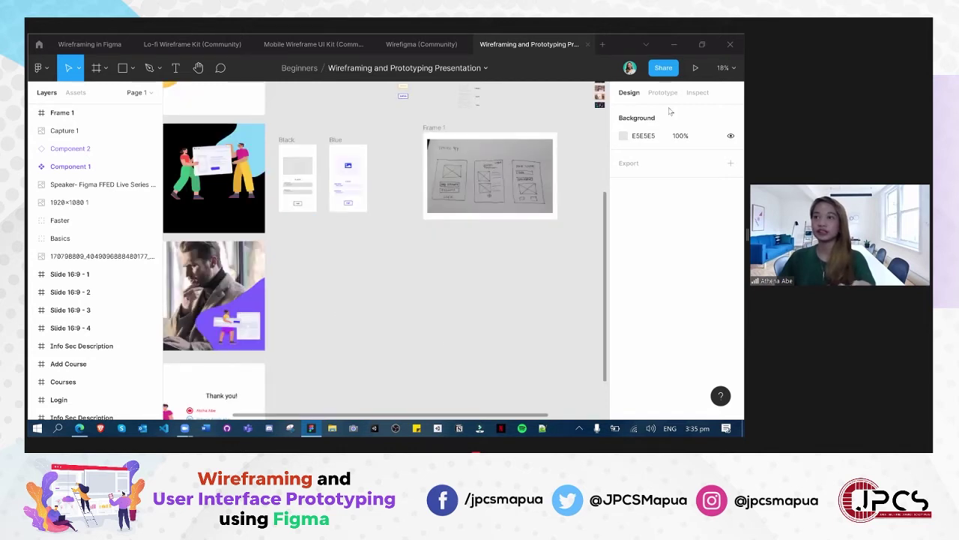
{"action": "scroll", "coordinate": [671, 111], "scroll_direction": "up", "scroll_amount": 3}
{"action": "key", "text": "shift+e"}
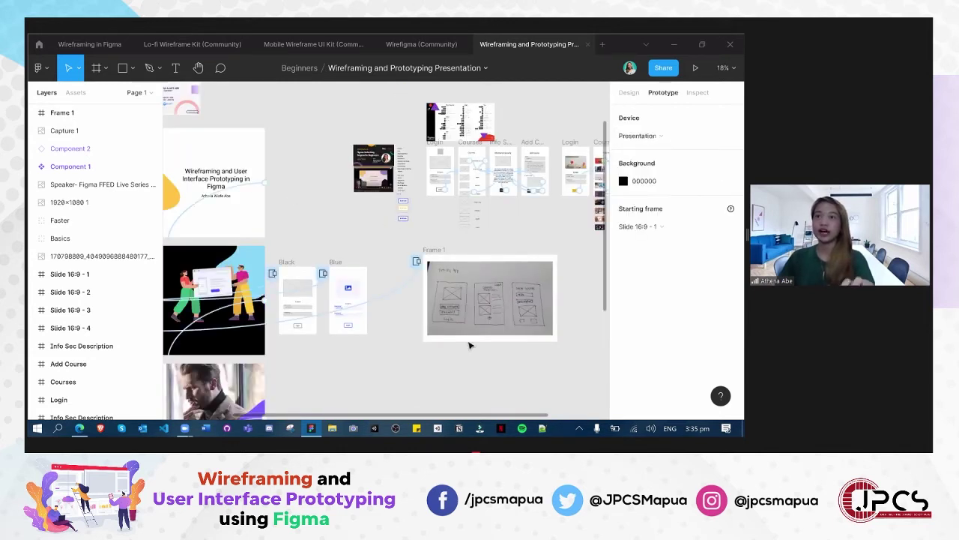
{"action": "scroll", "coordinate": [425, 376], "scroll_direction": "down", "scroll_amount": 1}
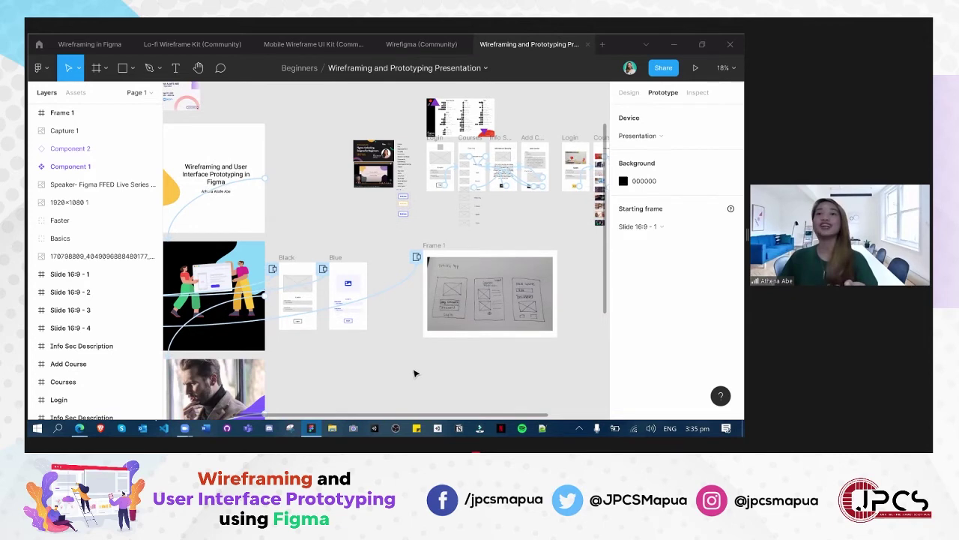
{"action": "scroll", "coordinate": [414, 372], "scroll_direction": "down", "scroll_amount": 2}
{"action": "scroll", "coordinate": [469, 340], "scroll_direction": "down", "scroll_amount": 2}
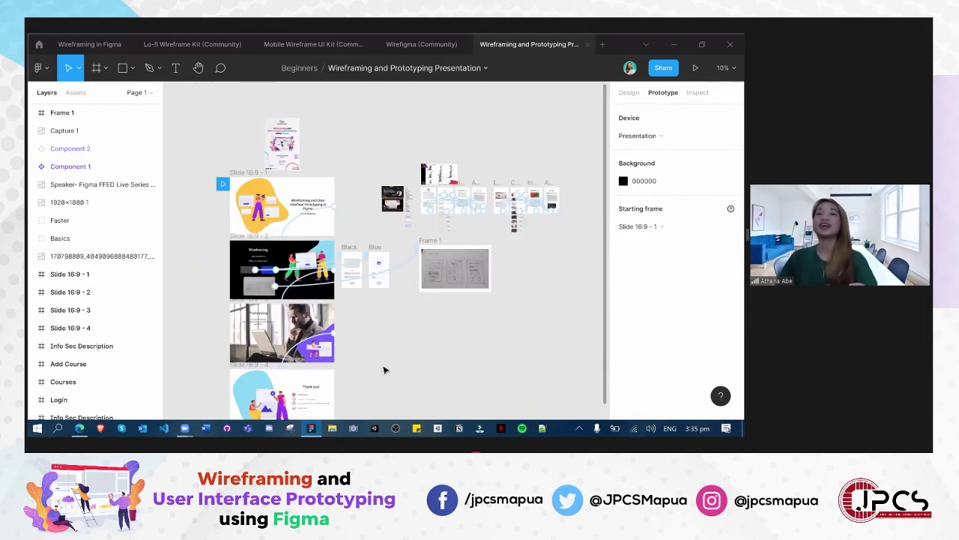
Review the prototype flows of the slides and iLearn wireframes, and launch the prototype presentation
{"action": "scroll", "coordinate": [405, 367], "scroll_direction": "up", "scroll_amount": 4}
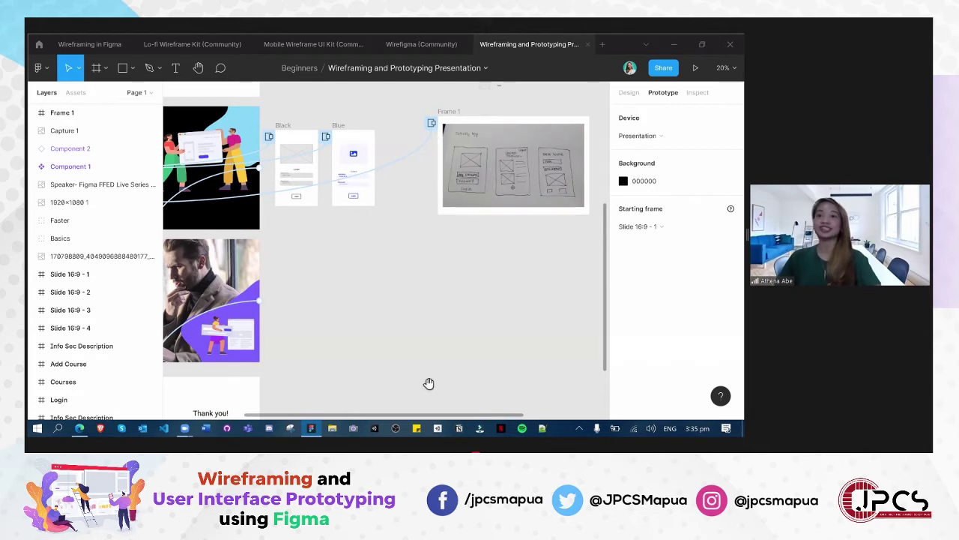
{"action": "scroll", "coordinate": [501, 410], "scroll_direction": "up", "scroll_amount": 3}
{"action": "scroll", "coordinate": [440, 395], "scroll_direction": "up", "scroll_amount": 3}
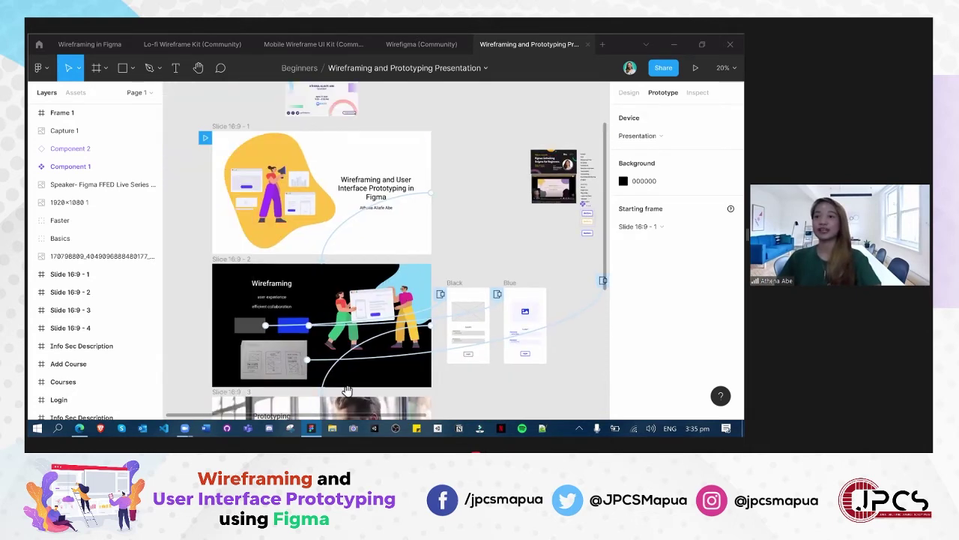
{"action": "scroll", "coordinate": [503, 393], "scroll_direction": "right", "scroll_amount": 4}
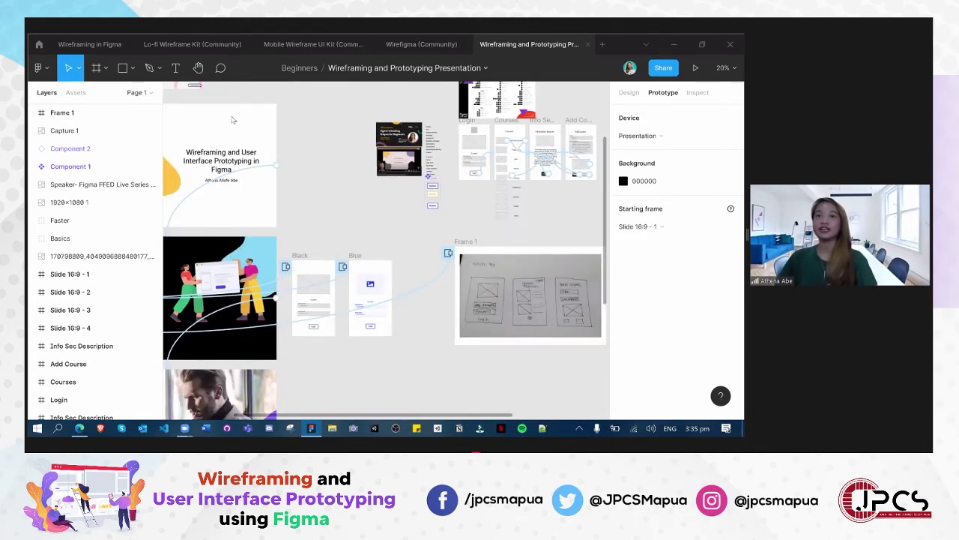
{"action": "scroll", "coordinate": [328, 150], "scroll_direction": "left", "scroll_amount": 4}
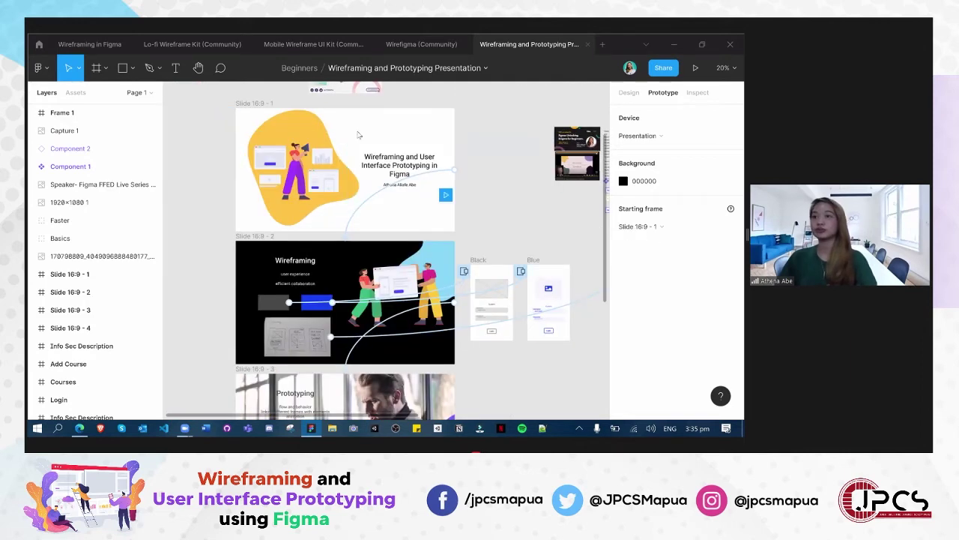
{"action": "scroll", "coordinate": [304, 125], "scroll_direction": "right", "scroll_amount": 8}
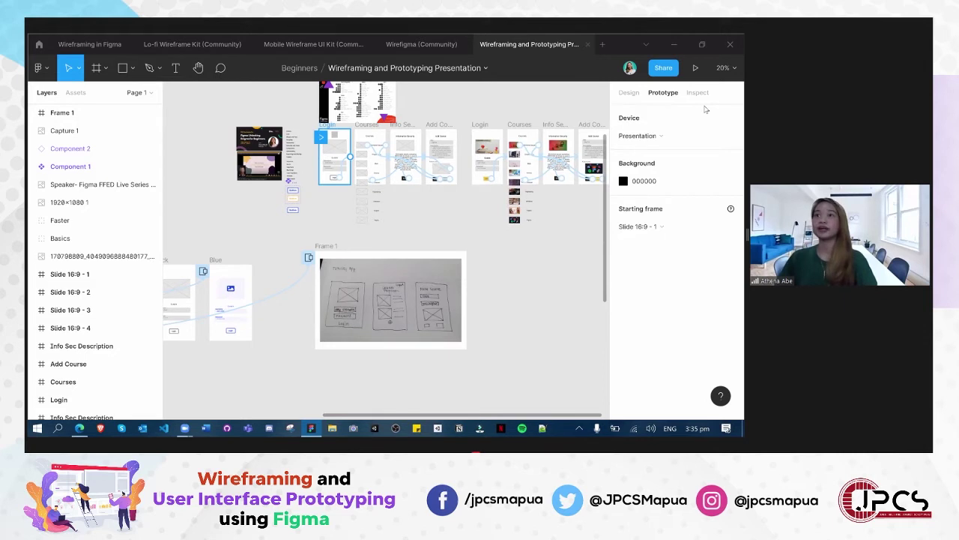
{"action": "key", "text": "ctrl+alt+Return"}
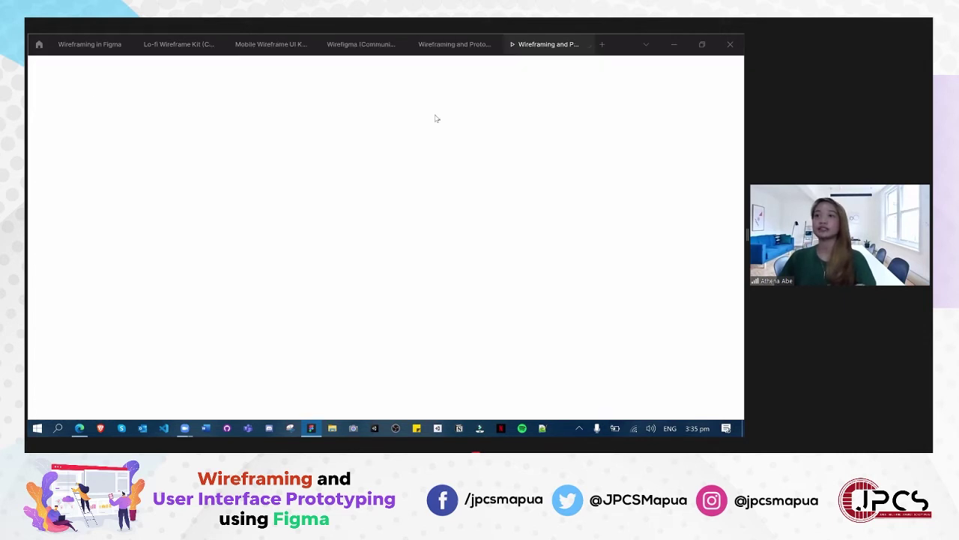
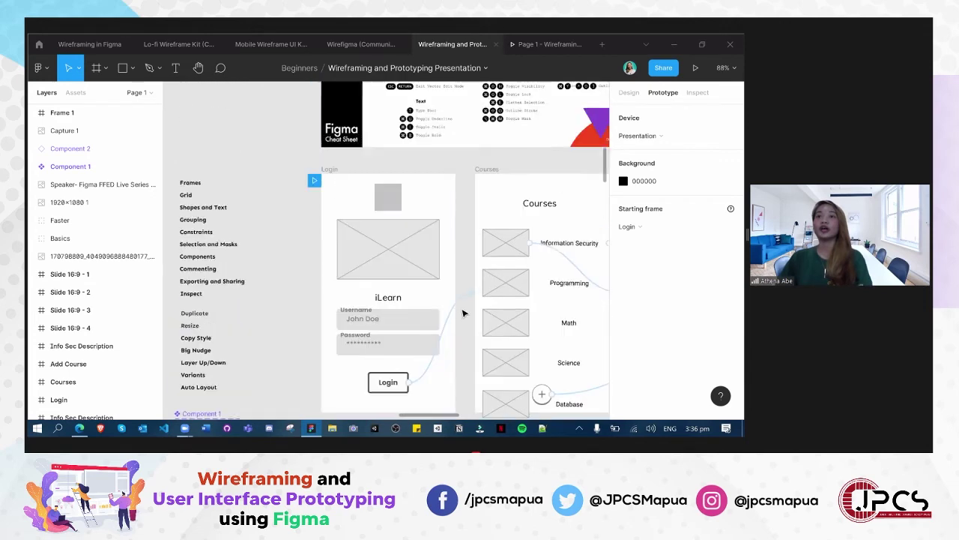
Delete the Login button from the Login wireframe and clear the selection
{"action": "scroll", "coordinate": [453, 303], "scroll_direction": "up", "scroll_amount": 3}
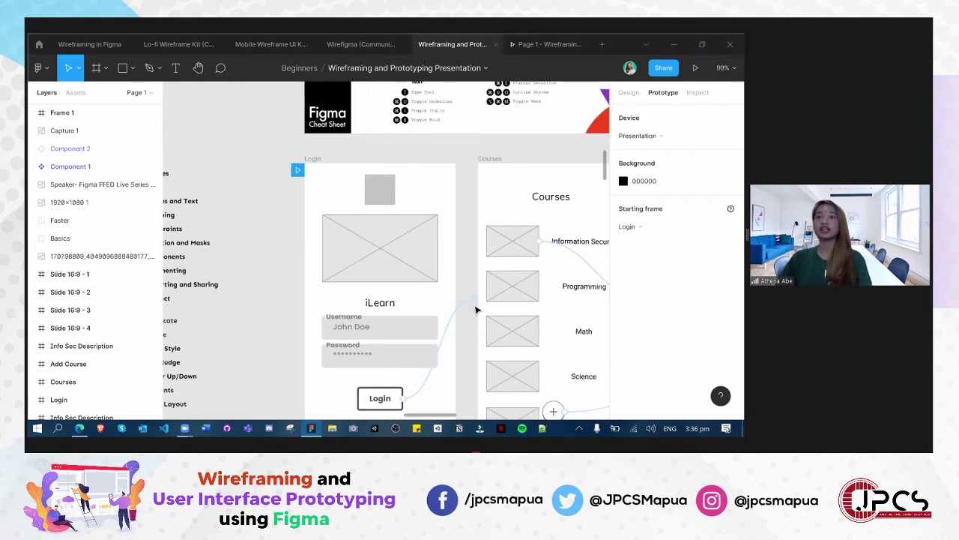
{"action": "left_click", "coordinate": [388, 183]}
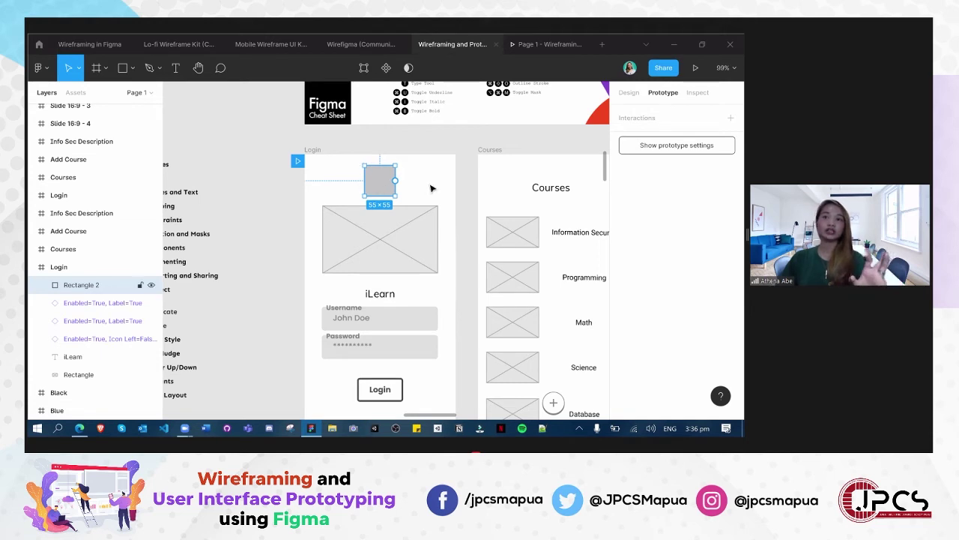
{"action": "left_click", "coordinate": [433, 190]}
{"action": "left_click", "coordinate": [387, 194]}
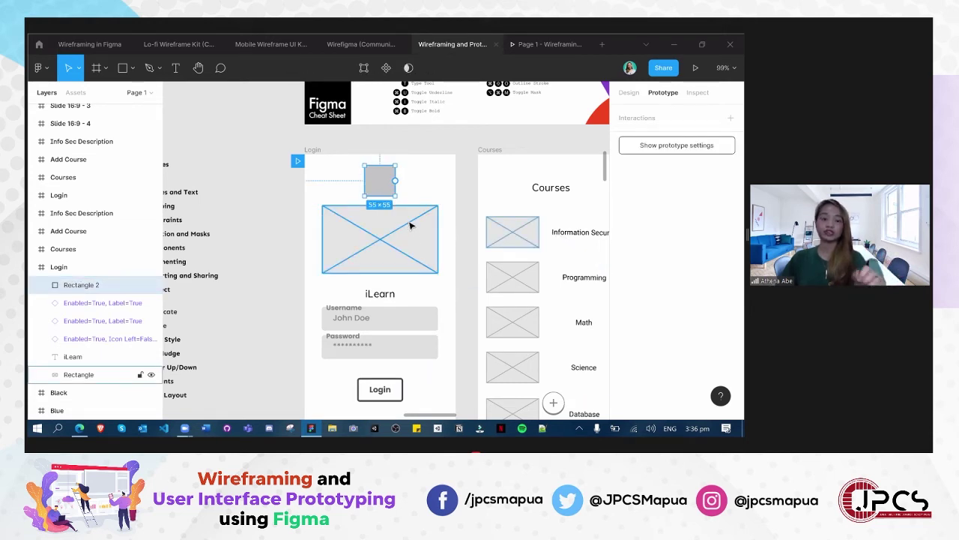
{"action": "scroll", "coordinate": [397, 225], "scroll_direction": "down", "scroll_amount": 1}
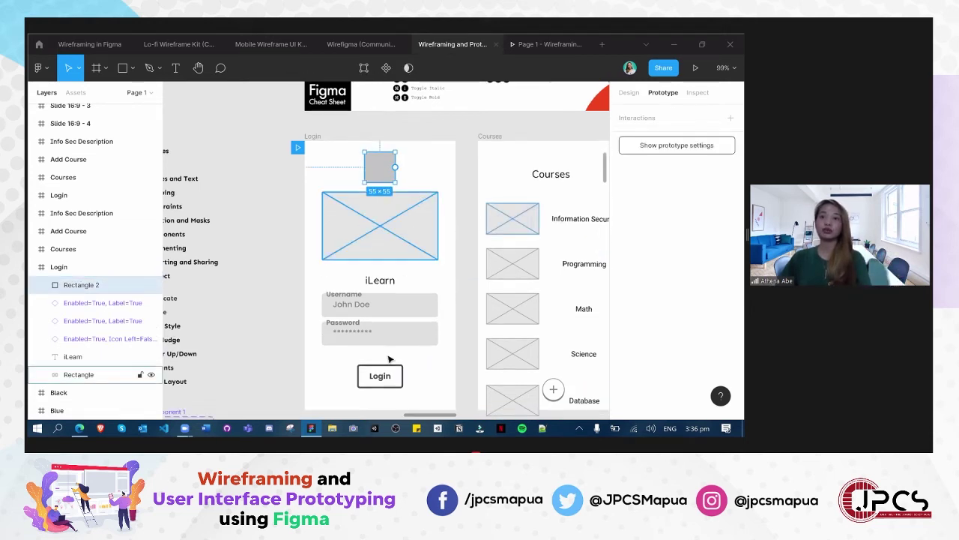
{"action": "left_click", "coordinate": [380, 375]}
{"action": "left_click", "coordinate": [372, 185]}
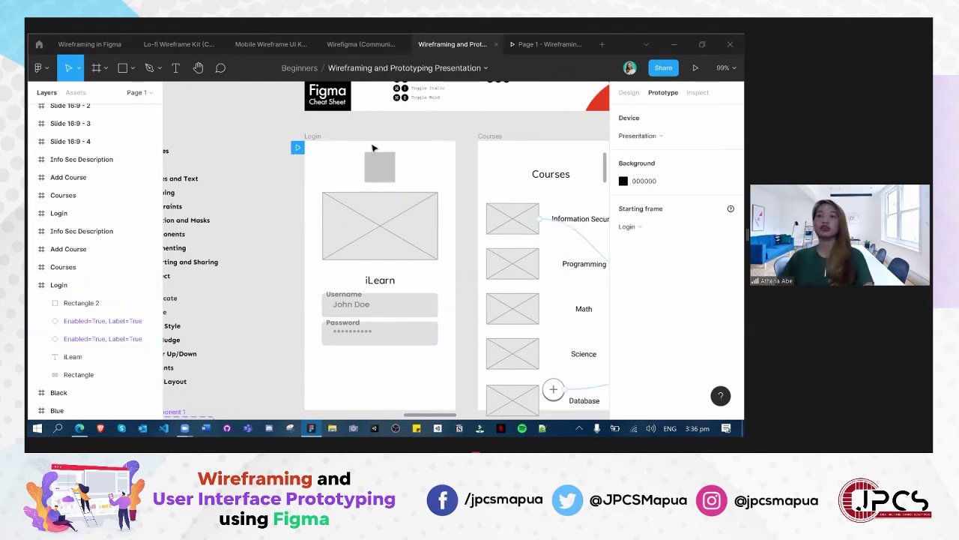
Duplicate the 55 × 55 px square and place the copy horizontally centred below the Password field, then deselect it
{"action": "left_click", "coordinate": [376, 168]}
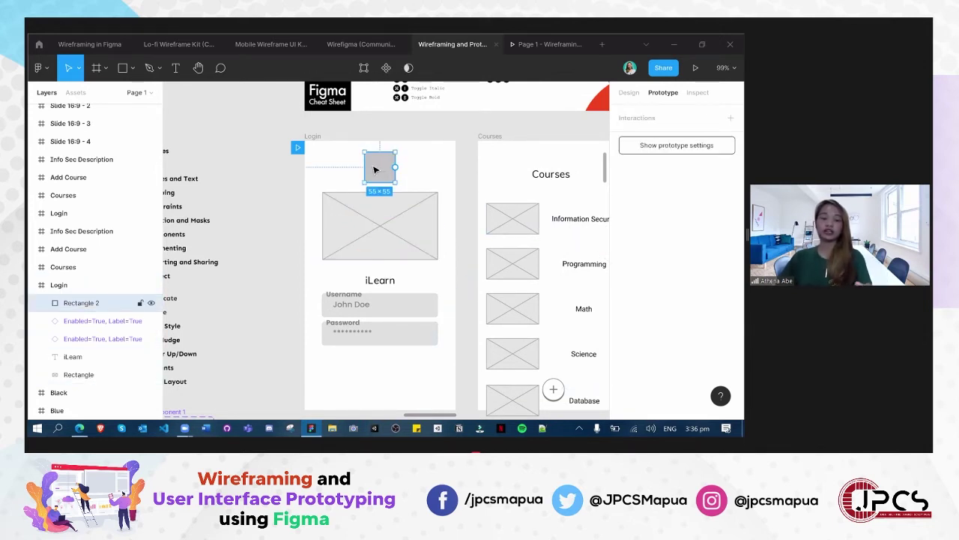
{"action": "left_click_drag", "start_coordinate": [380, 169], "coordinate": [380, 380]}
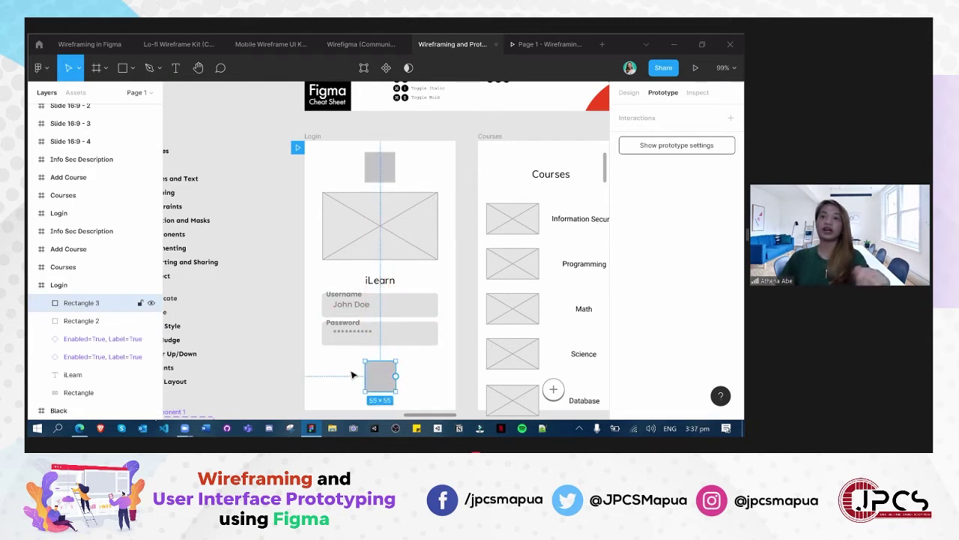
{"action": "key", "text": "Escape"}
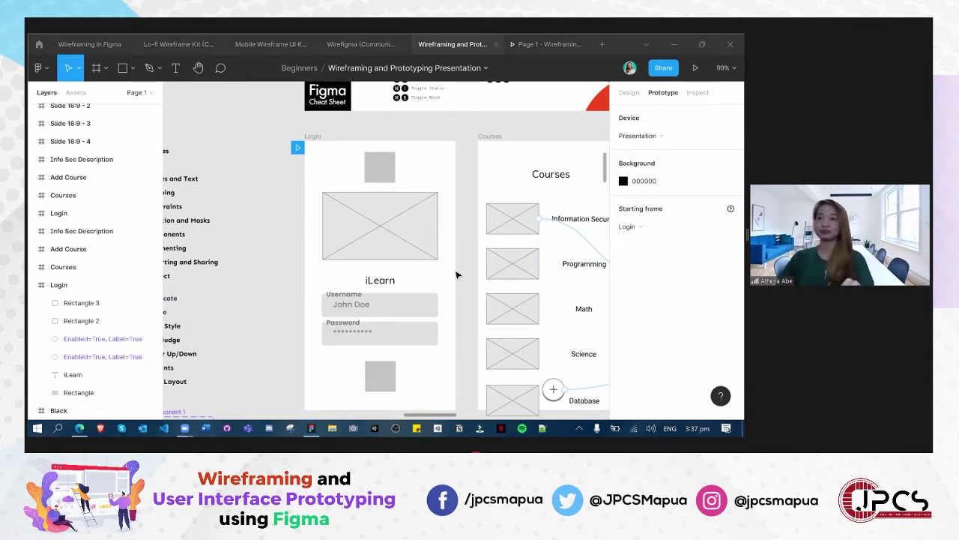
Resize the square below the Password field into a 79 × 32 px button rectangle, centred in the Login frame
{"action": "scroll", "coordinate": [444, 329], "scroll_direction": "down", "scroll_amount": 1}
{"action": "scroll", "coordinate": [440, 330], "scroll_direction": "up", "scroll_amount": 2}
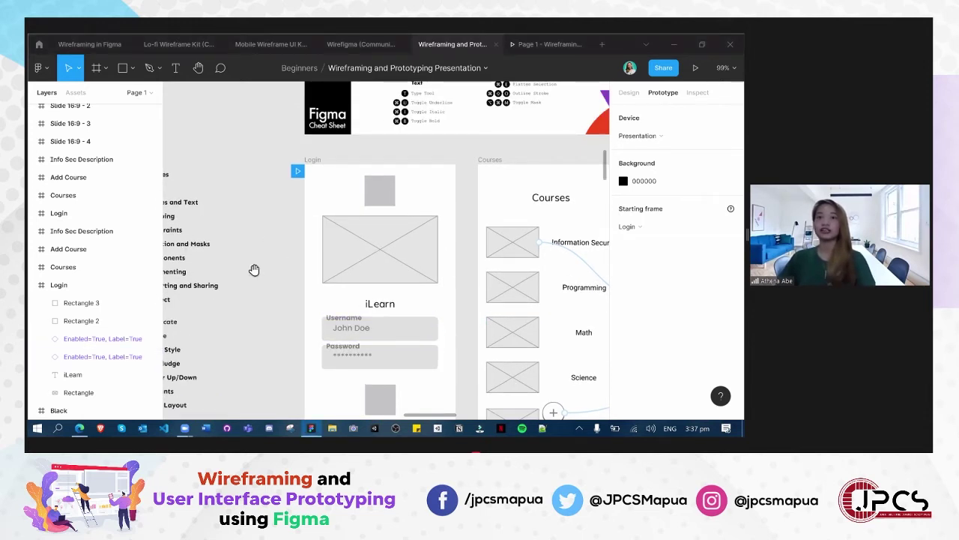
{"action": "scroll", "coordinate": [245, 266], "scroll_direction": "right", "scroll_amount": 5}
{"action": "scroll", "coordinate": [244, 266], "scroll_direction": "down", "scroll_amount": 2}
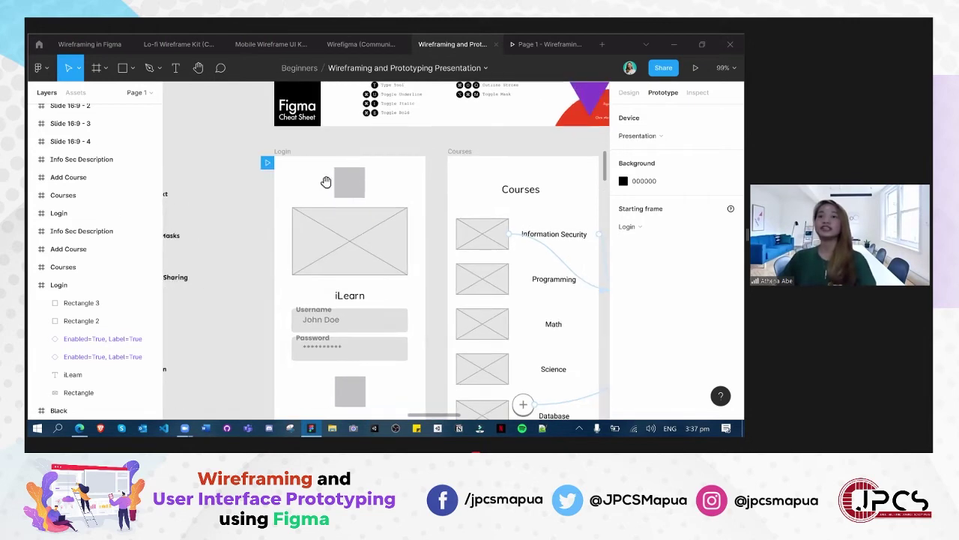
{"action": "scroll", "coordinate": [294, 229], "scroll_direction": "up", "scroll_amount": 2}
{"action": "scroll", "coordinate": [377, 135], "scroll_direction": "down", "scroll_amount": 10}
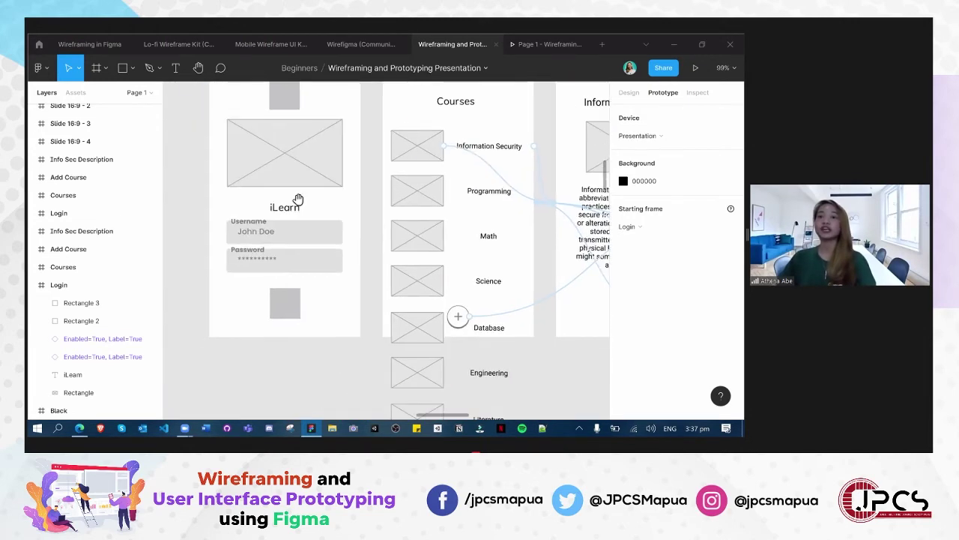
{"action": "scroll", "coordinate": [347, 416], "scroll_direction": "up", "scroll_amount": 4}
{"action": "scroll", "coordinate": [347, 416], "scroll_direction": "left", "scroll_amount": 3}
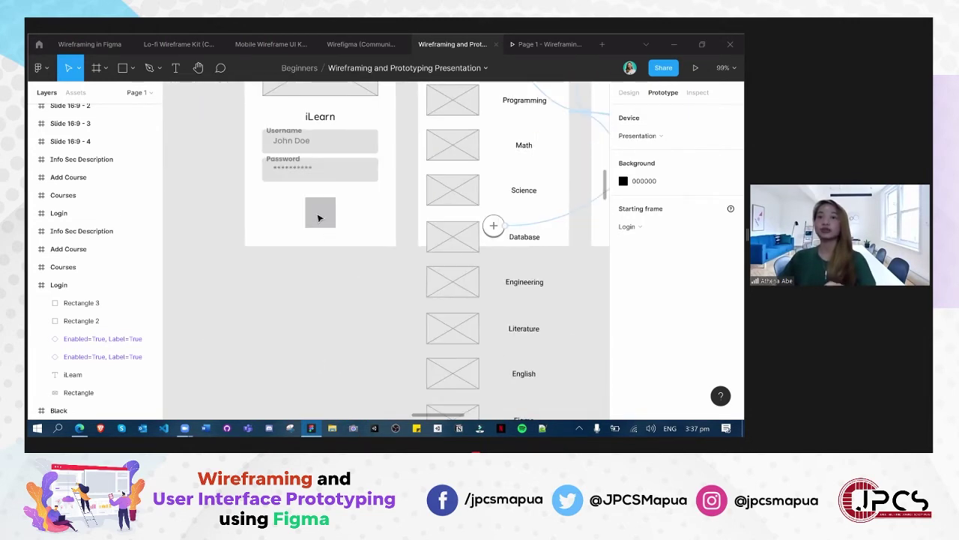
{"action": "left_click", "coordinate": [322, 213]}
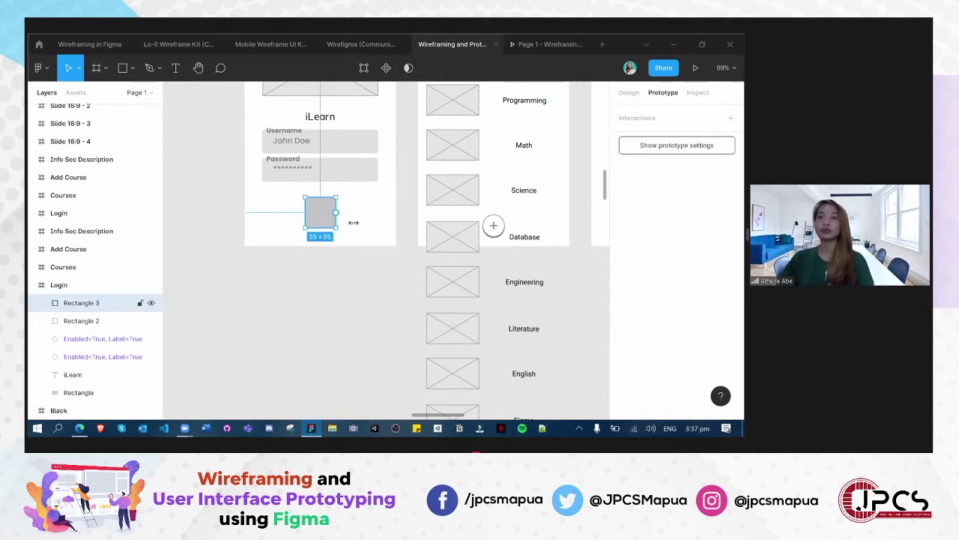
{"action": "mouse_move", "coordinate": [337, 221]}
{"action": "left_mouse_down"}
{"action": "mouse_move", "coordinate": [364, 221]}
{"action": "mouse_move", "coordinate": [329, 218]}
{"action": "left_mouse_up"}
{"action": "left_click", "coordinate": [328, 364]}
{"action": "left_click", "coordinate": [327, 219]}
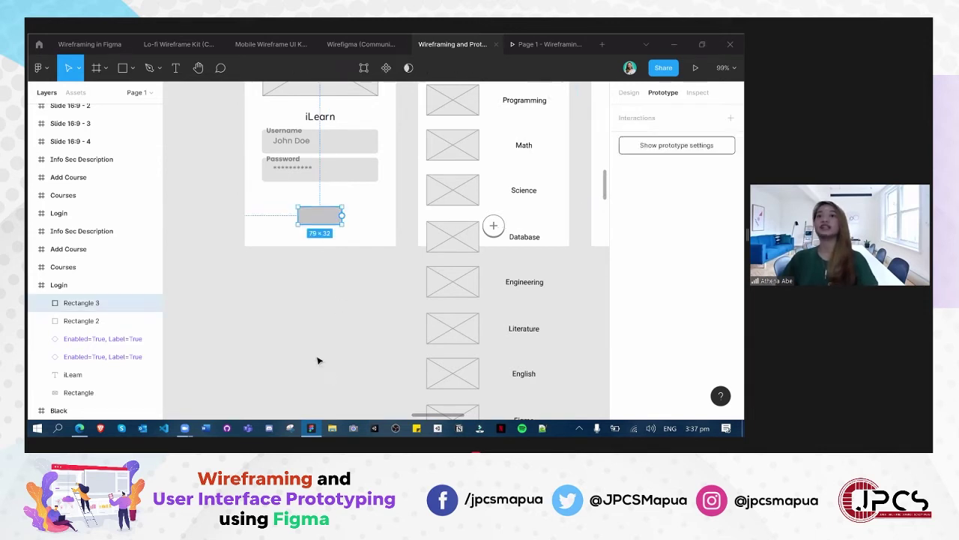
Duplicate the iLearn title onto the button rectangle in the Login frame and bring the copy in front of the rectangle
{"action": "scroll", "coordinate": [318, 361], "scroll_direction": "up", "scroll_amount": 1}
{"action": "left_click", "coordinate": [365, 314]}
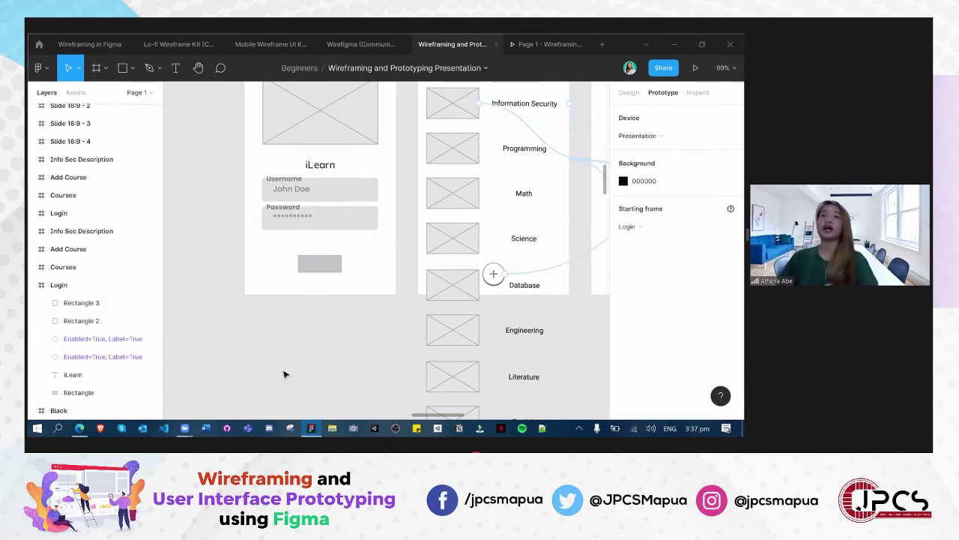
{"action": "scroll", "coordinate": [275, 359], "scroll_direction": "up", "scroll_amount": 1}
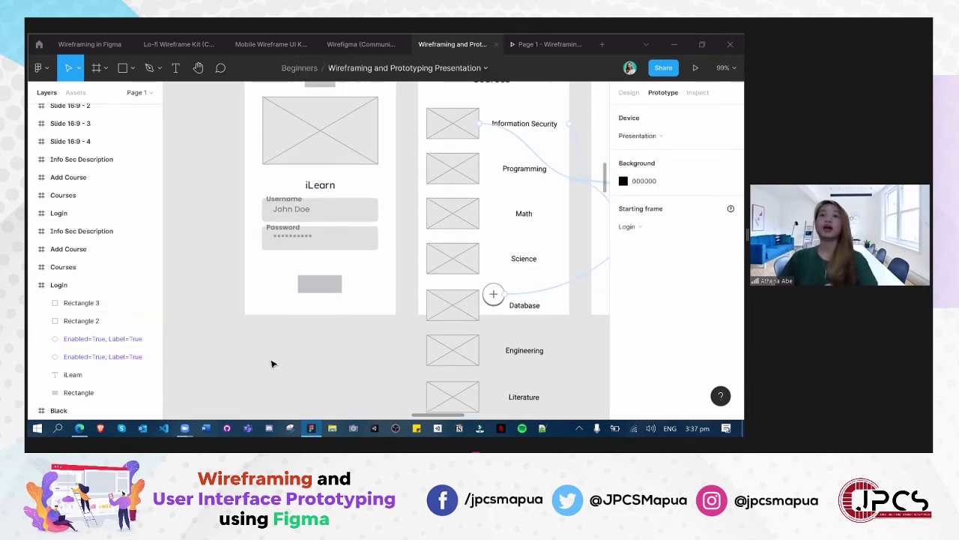
{"action": "left_click", "coordinate": [311, 190]}
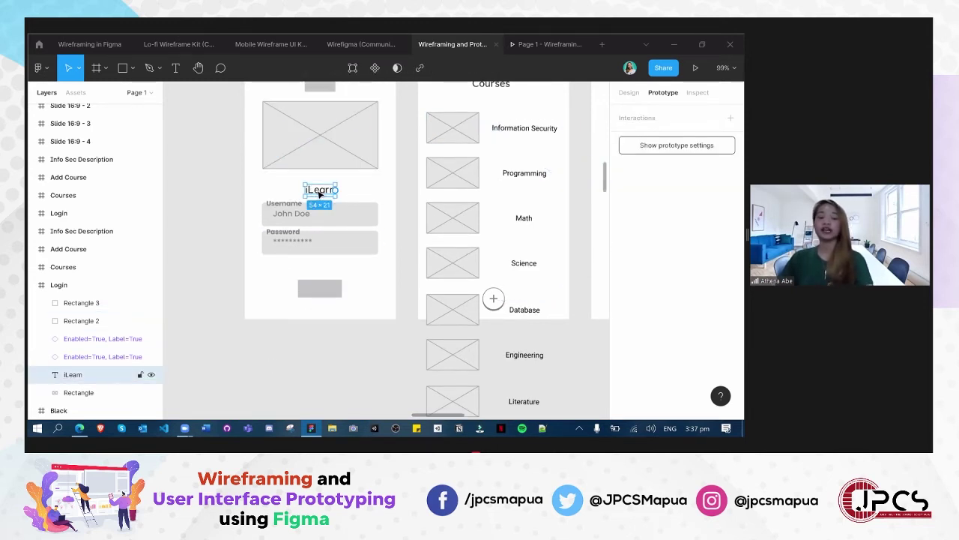
{"action": "left_click_drag", "start_coordinate": [321, 194], "coordinate": [321, 293]}
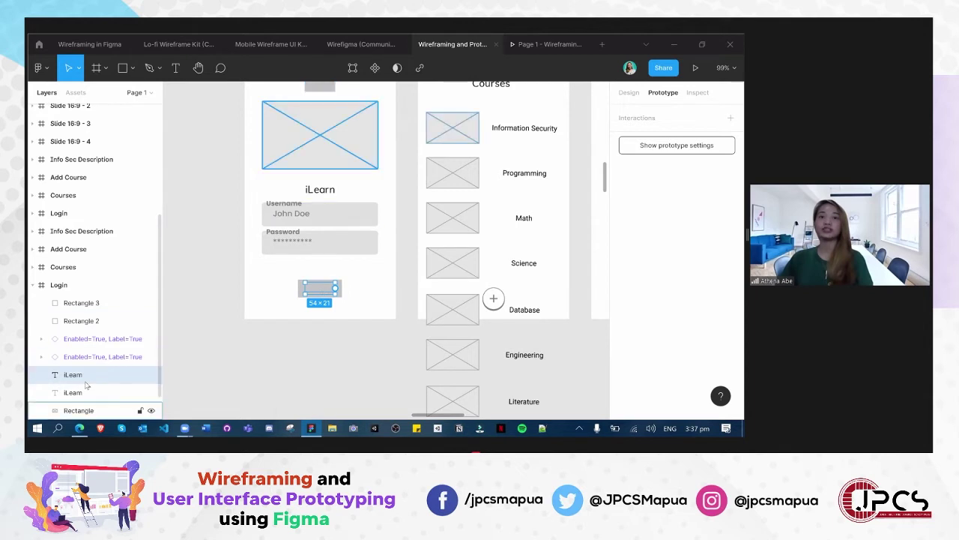
{"action": "left_click_drag", "start_coordinate": [81, 380], "coordinate": [79, 295]}
{"action": "left_click", "coordinate": [292, 379]}
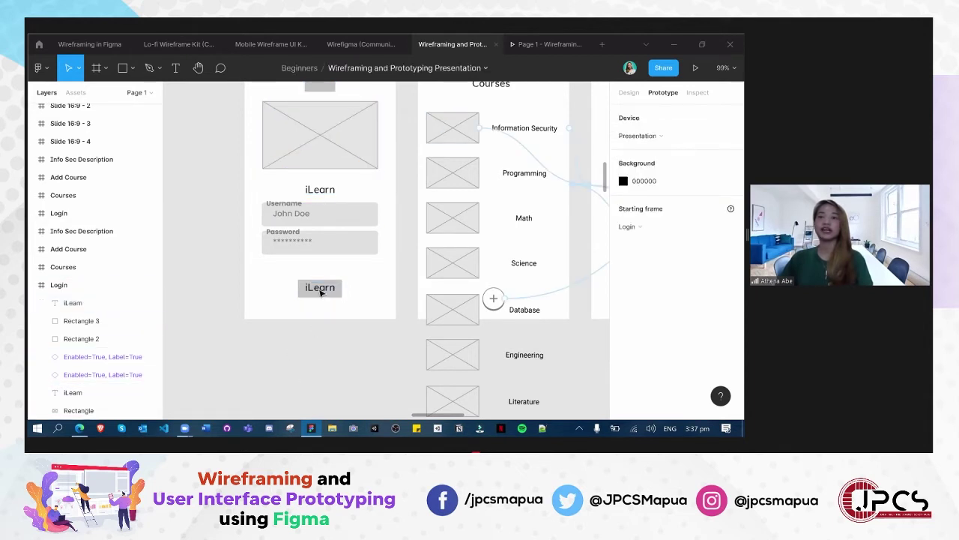
Change the copied text on the button rectangle to "Login" and clear the selection
{"action": "left_click", "coordinate": [321, 291]}
{"action": "double_click", "coordinate": [321, 291]}
{"action": "type", "text": "L"}
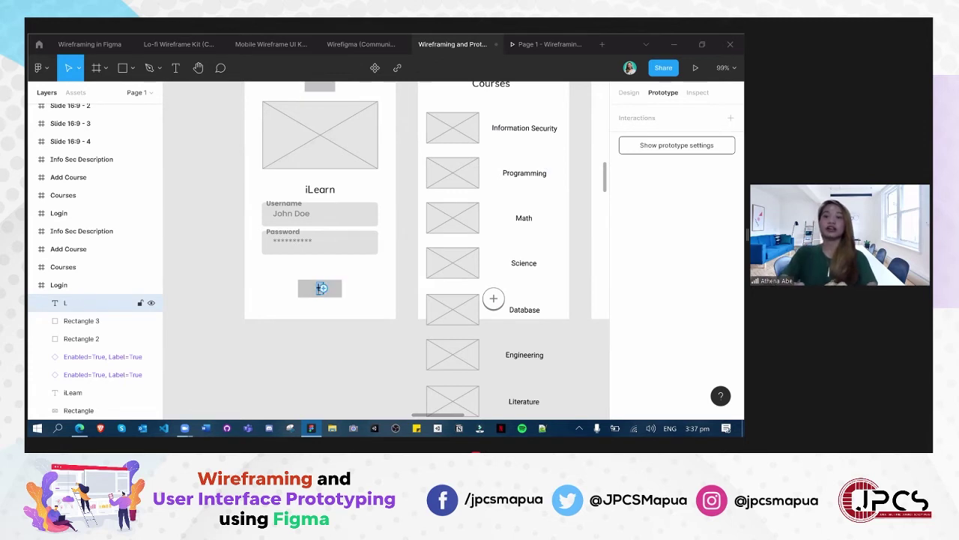
{"action": "type", "text": "ogin"}
{"action": "key", "text": "Escape"}
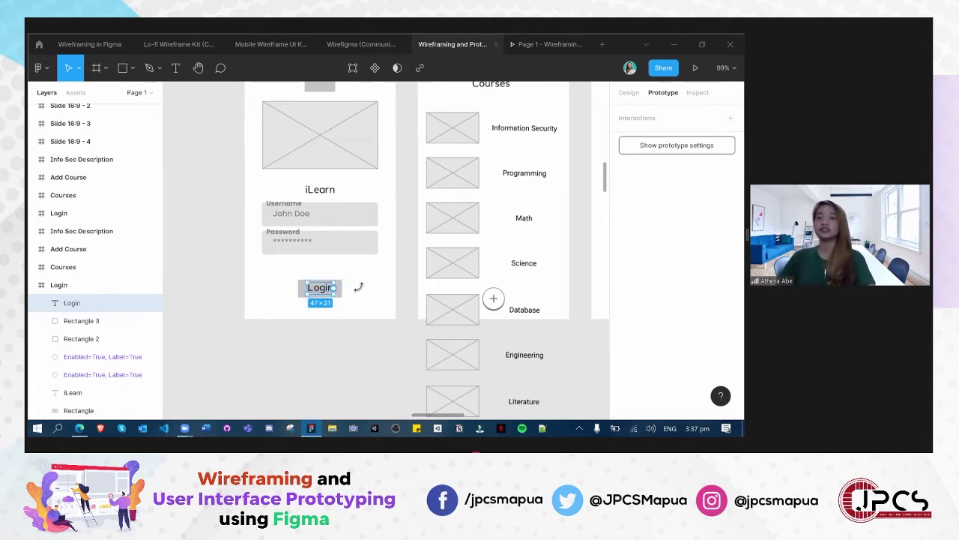
{"action": "left_click", "coordinate": [385, 272]}
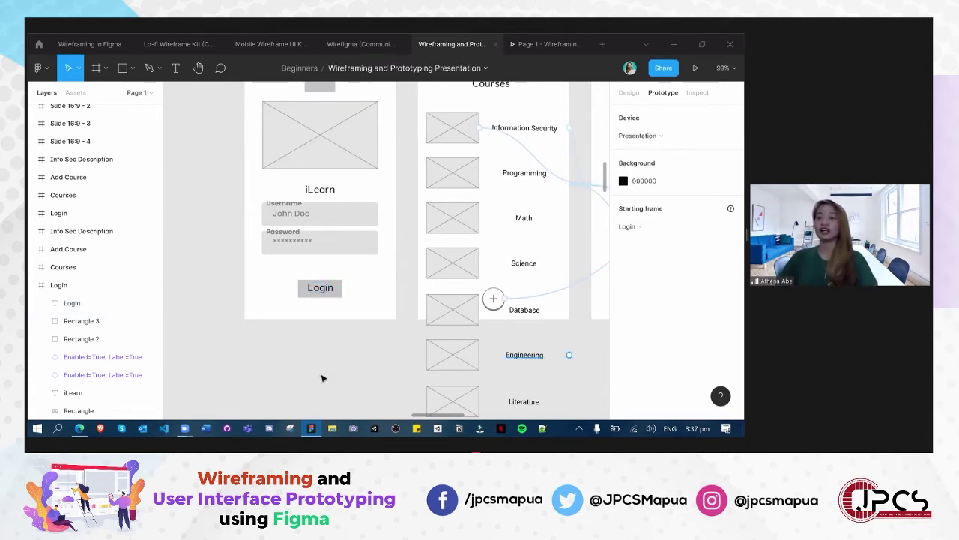
Examine the hand-drawn Tutoring App sketch, focusing on its Courses and New Course screens
{"action": "scroll", "coordinate": [315, 175], "scroll_direction": "down", "scroll_amount": 3}
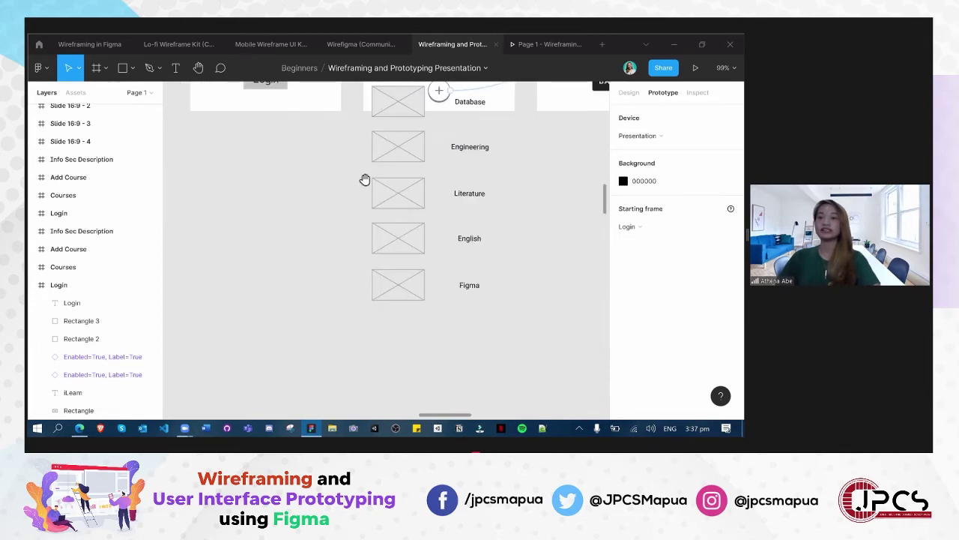
{"action": "scroll", "coordinate": [364, 180], "scroll_direction": "down", "scroll_amount": 5}
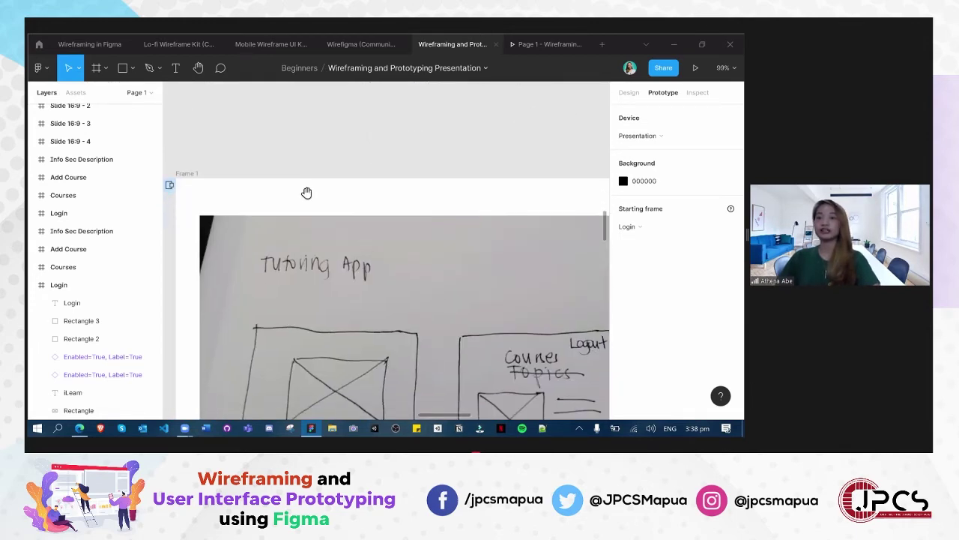
{"action": "scroll", "coordinate": [307, 192], "scroll_direction": "up", "scroll_amount": 3, "text": "ctrl"}
{"action": "scroll", "coordinate": [407, 235], "scroll_direction": "left", "scroll_amount": 3}
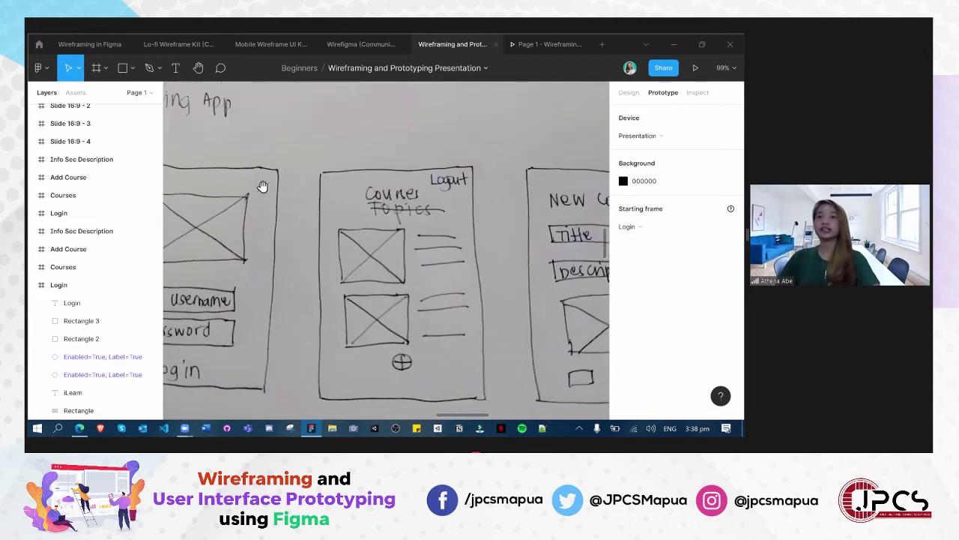
{"action": "scroll", "coordinate": [471, 255], "scroll_direction": "down", "scroll_amount": 2}
{"action": "scroll", "coordinate": [454, 235], "scroll_direction": "right", "scroll_amount": 2}
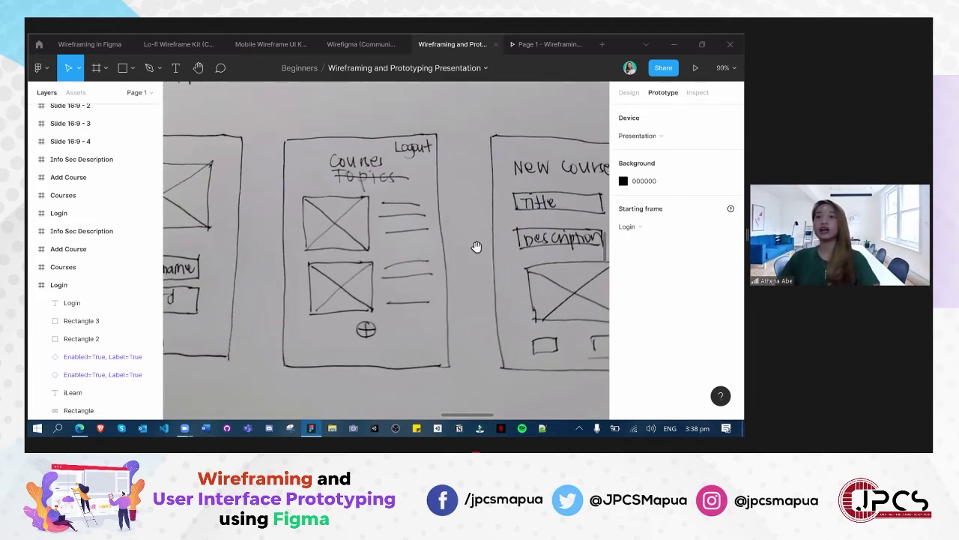
{"action": "scroll", "coordinate": [476, 247], "scroll_direction": "up", "scroll_amount": 1}
{"action": "scroll", "coordinate": [475, 247], "scroll_direction": "left", "scroll_amount": 1}
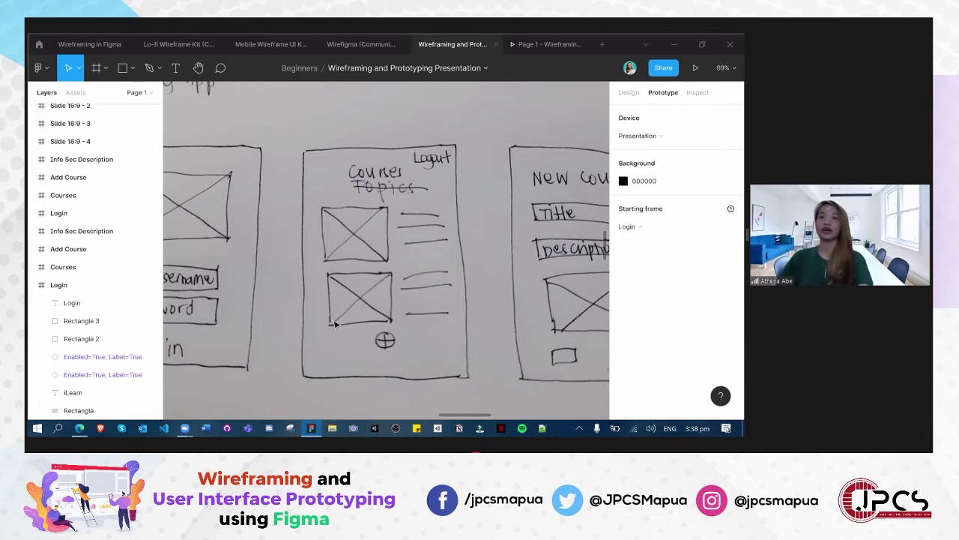
Examine the Courses wireframe and its neighbouring screens for comparison with the hand-drawn sketch
{"action": "scroll", "coordinate": [310, 283], "scroll_direction": "up", "scroll_amount": 10}
{"action": "scroll", "coordinate": [260, 268], "scroll_direction": "up", "scroll_amount": 1}
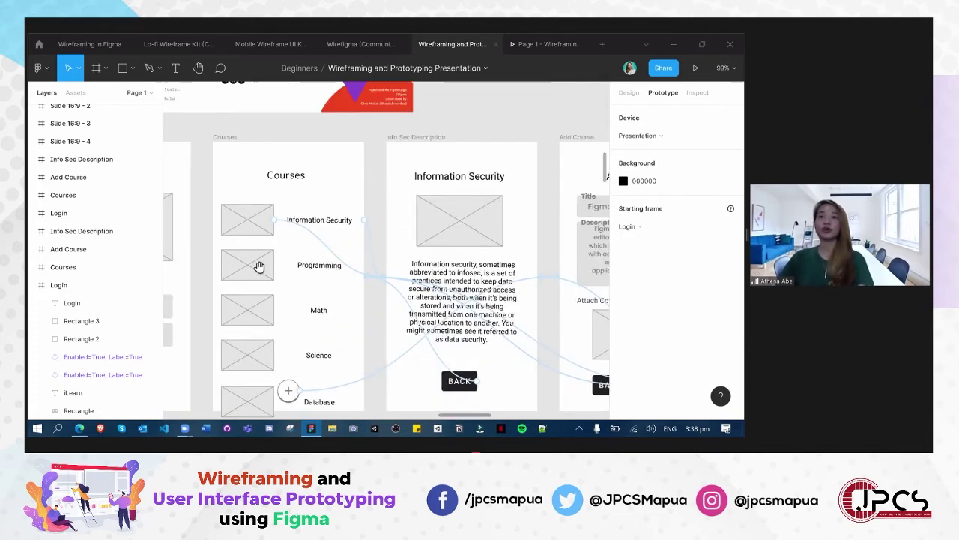
{"action": "scroll", "coordinate": [285, 260], "scroll_direction": "left", "scroll_amount": 3}
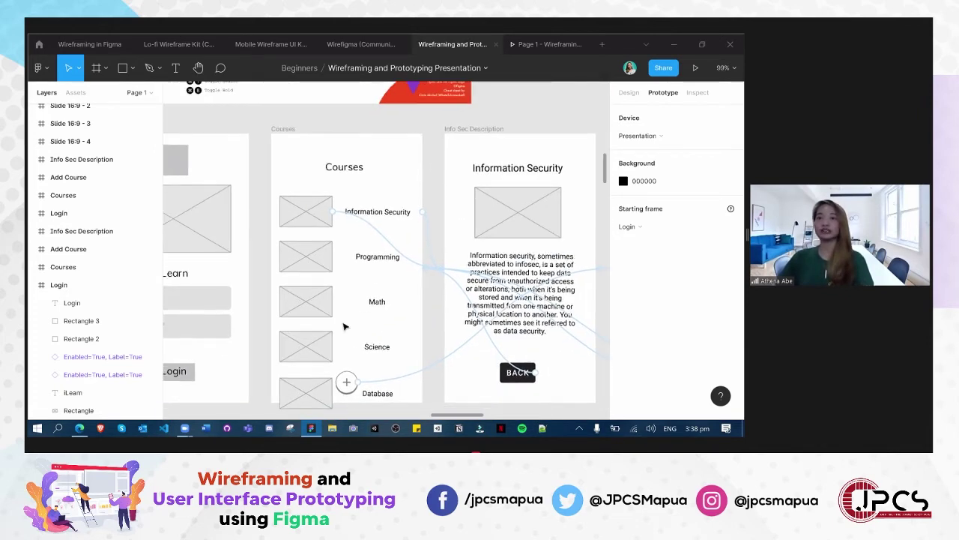
{"action": "scroll", "coordinate": [384, 169], "scroll_direction": "left", "scroll_amount": 1}
{"action": "scroll", "coordinate": [384, 168], "scroll_direction": "left", "scroll_amount": 1}
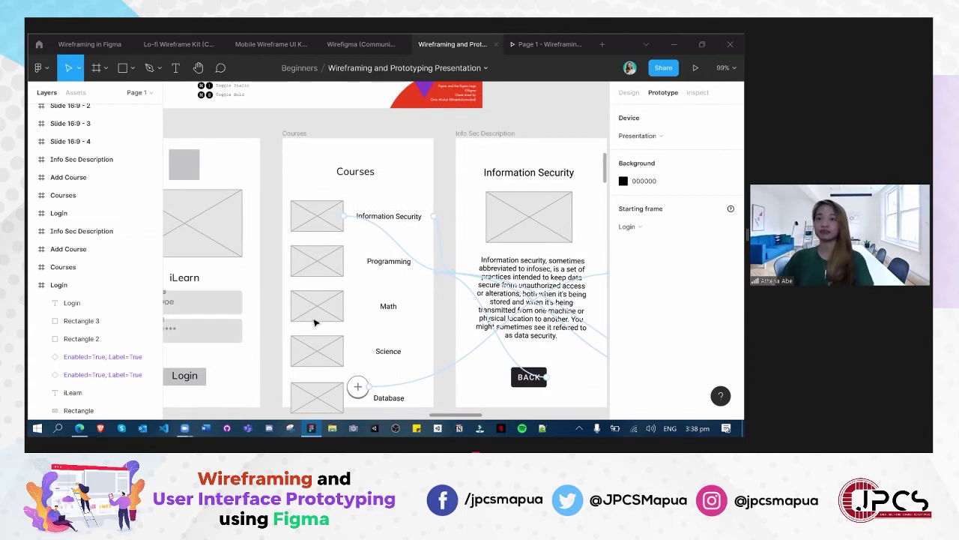
{"action": "scroll", "coordinate": [315, 322], "scroll_direction": "up", "scroll_amount": 1}
{"action": "scroll", "coordinate": [276, 286], "scroll_direction": "down", "scroll_amount": 1}
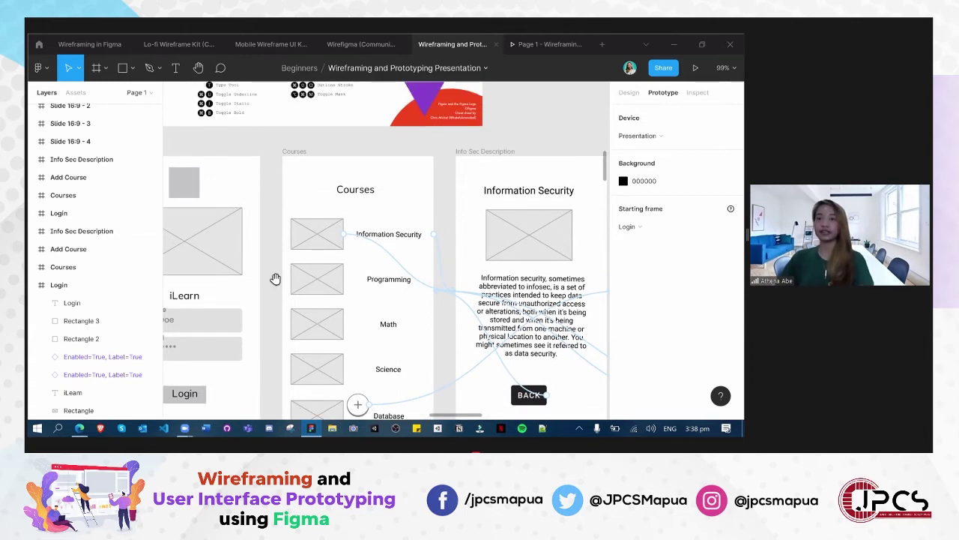
{"action": "scroll", "coordinate": [279, 280], "scroll_direction": "down", "scroll_amount": 1}
{"action": "scroll", "coordinate": [279, 280], "scroll_direction": "up", "scroll_amount": 1}
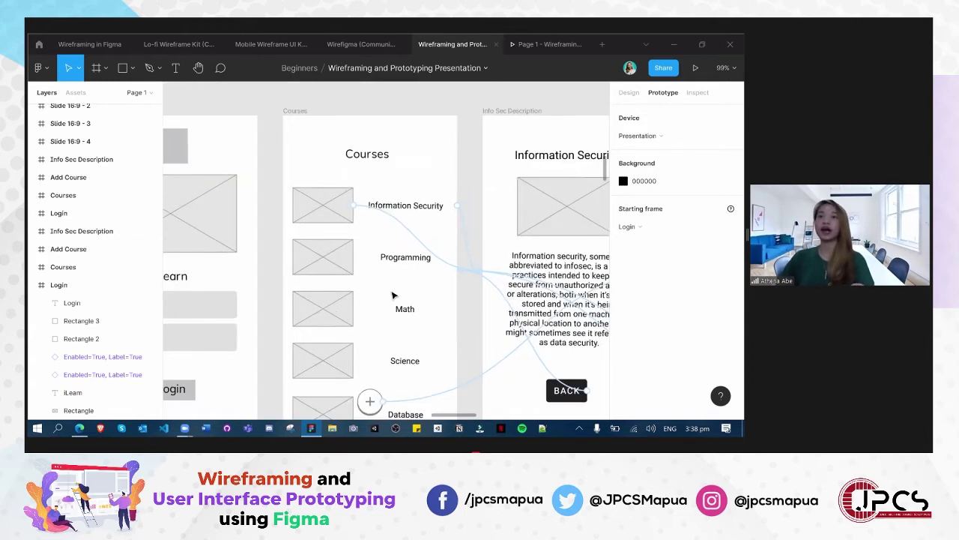
{"action": "scroll", "coordinate": [356, 280], "scroll_direction": "up", "scroll_amount": 1}
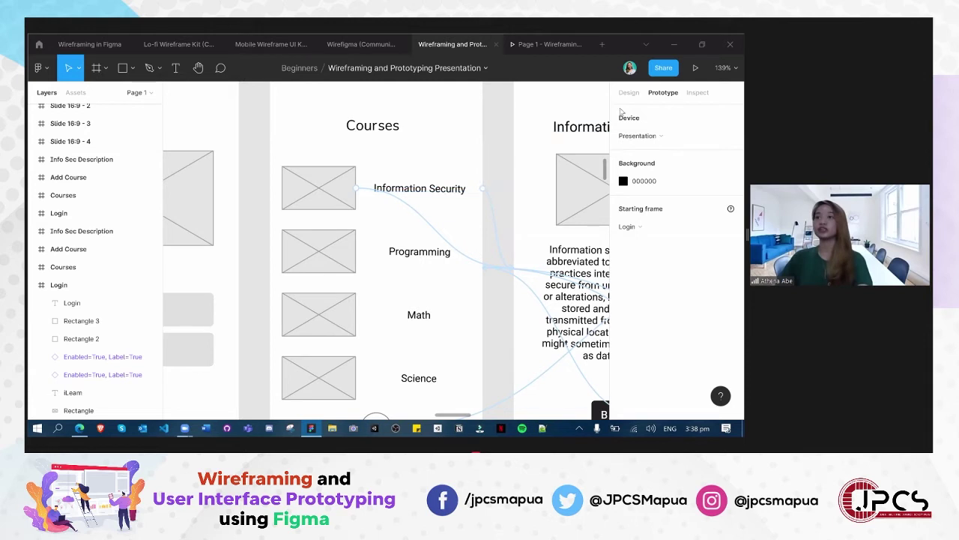
Switch to the design properties, inspect those of the Courses frame, and clear the selection
{"action": "key", "text": "alt+8"}
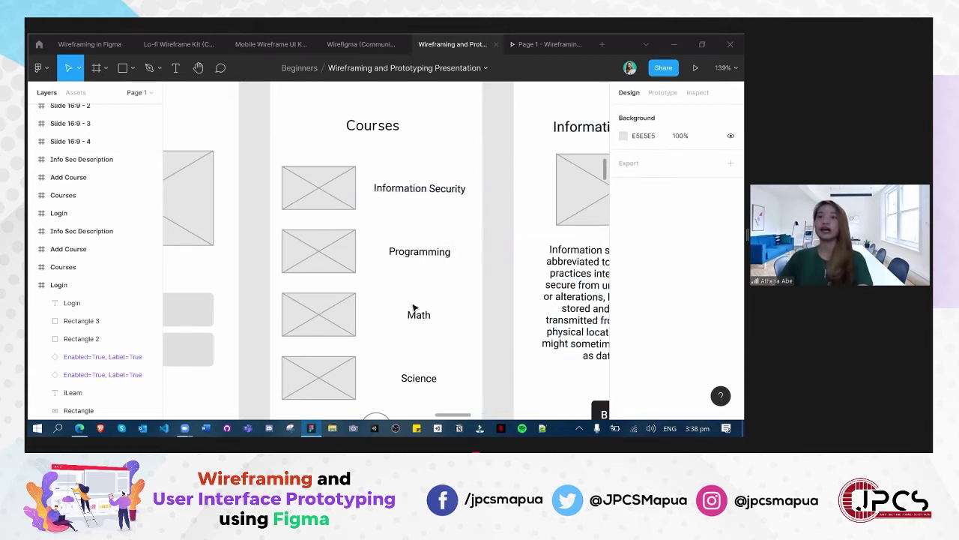
{"action": "scroll", "coordinate": [466, 294], "scroll_direction": "up", "scroll_amount": 1}
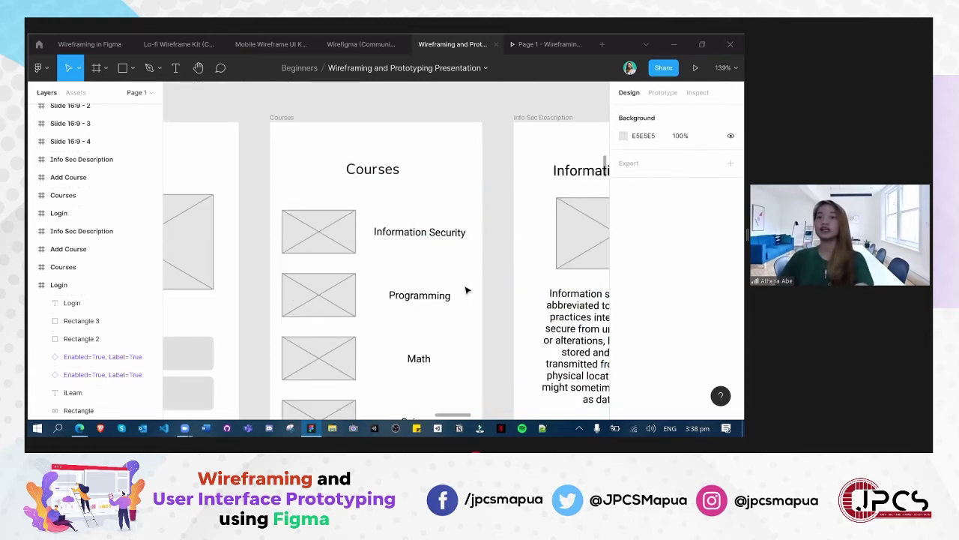
{"action": "scroll", "coordinate": [477, 314], "scroll_direction": "down", "scroll_amount": 2}
{"action": "scroll", "coordinate": [476, 318], "scroll_direction": "down", "scroll_amount": 3}
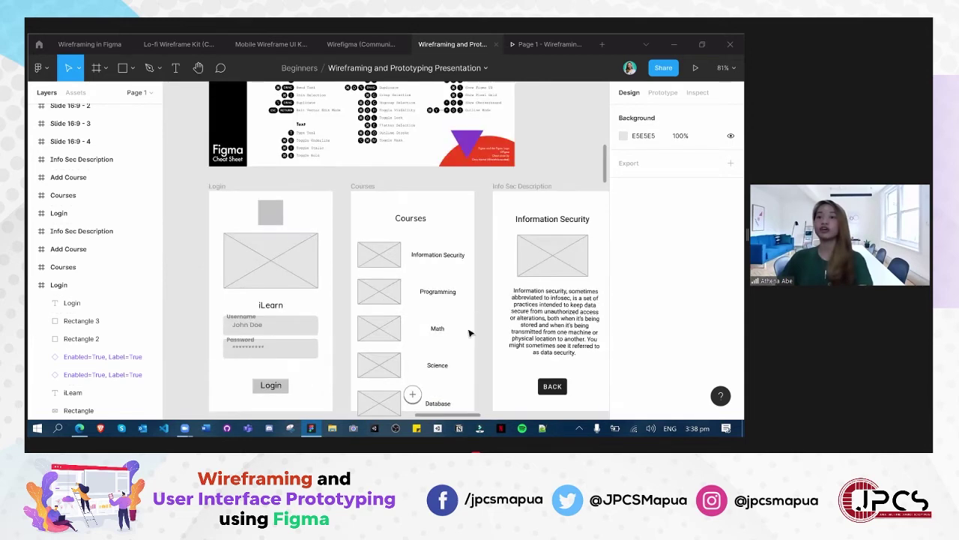
{"action": "scroll", "coordinate": [358, 129], "scroll_direction": "down", "scroll_amount": 2}
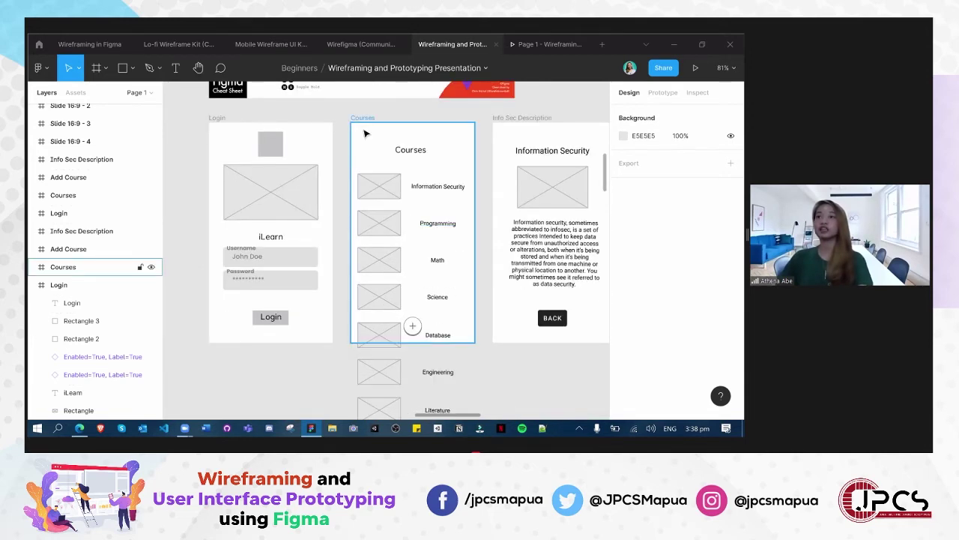
{"action": "left_click", "coordinate": [365, 133]}
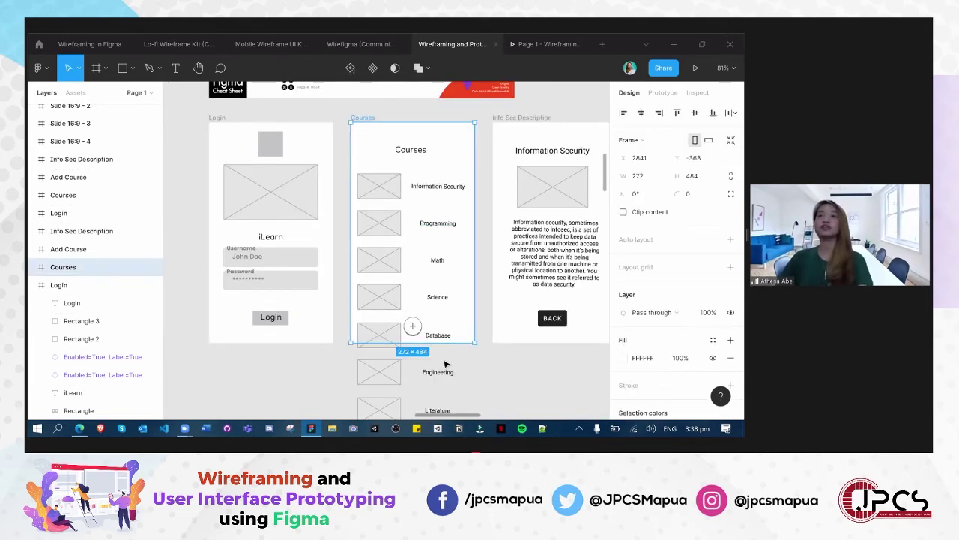
{"action": "left_click", "coordinate": [231, 371]}
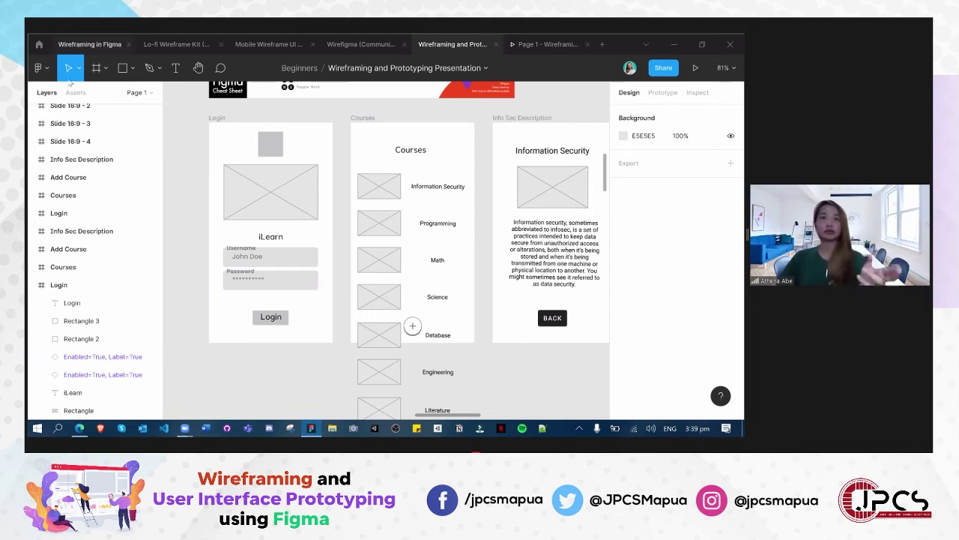
View the Community wireframe resources and return to the Wireframing and Prototyping Presentation file
{"action": "left_click", "coordinate": [39, 44]}
{"action": "left_click", "coordinate": [45, 145]}
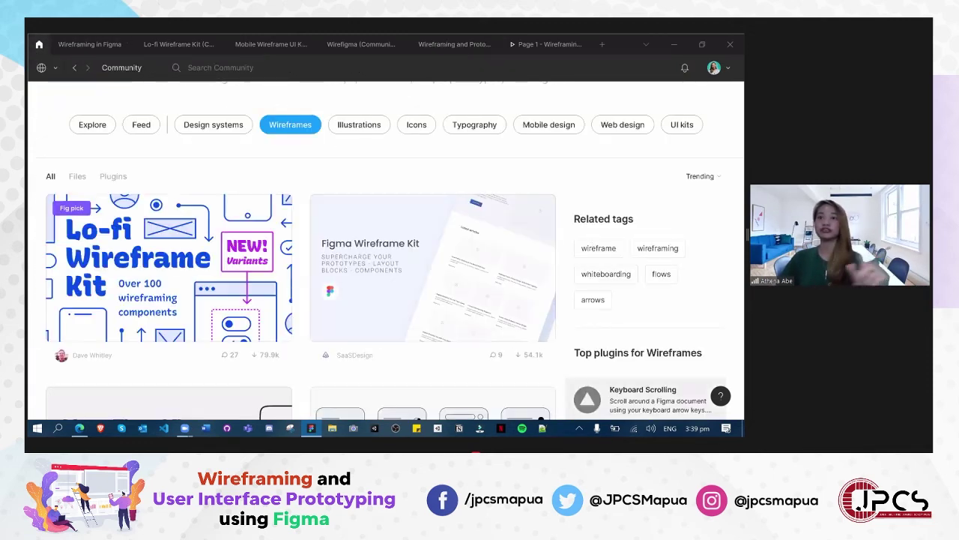
{"action": "left_click", "coordinate": [465, 44]}
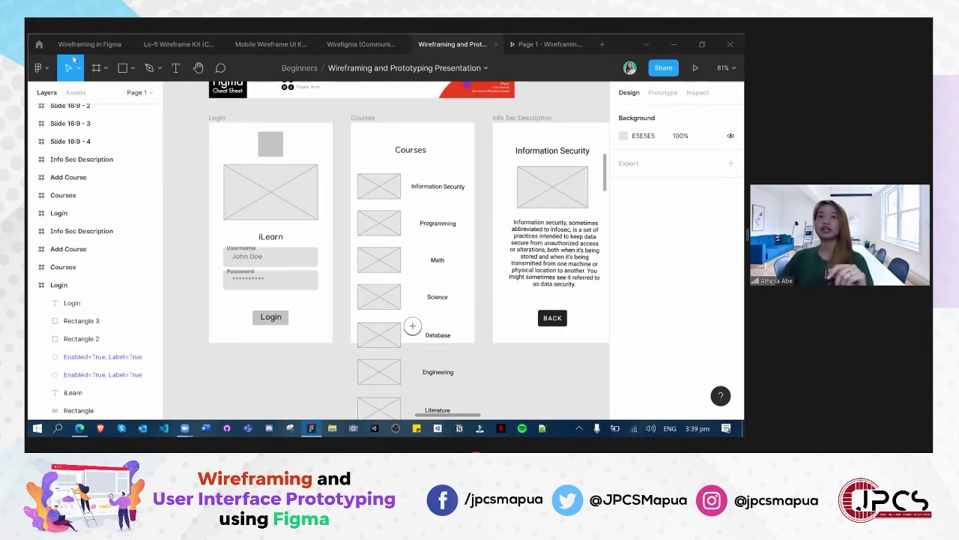
Place a new 100 × 100 frame beside the Login wireframe using the Frame tool
{"action": "left_click", "coordinate": [97, 69]}
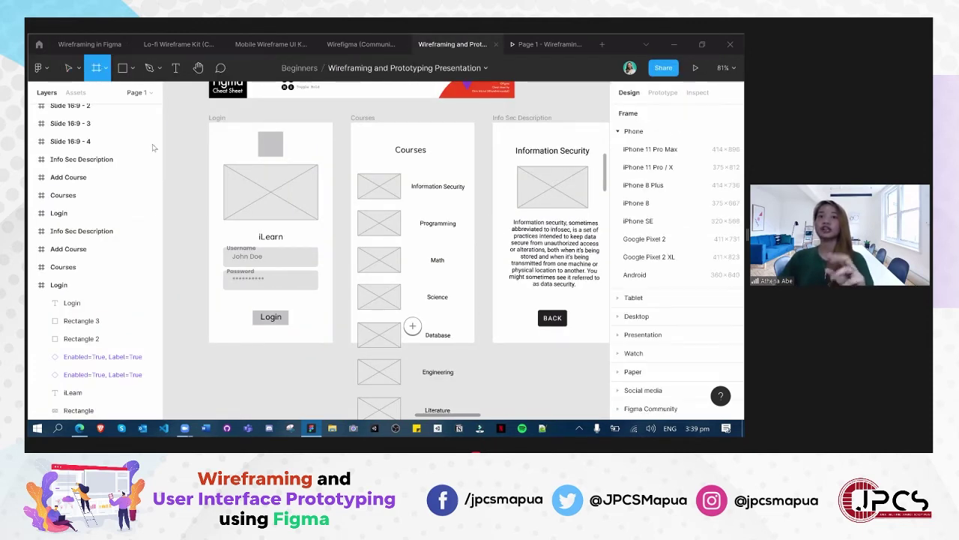
{"action": "left_click", "coordinate": [106, 69]}
{"action": "left_click", "coordinate": [185, 148]}
{"action": "left_click", "coordinate": [185, 148]}
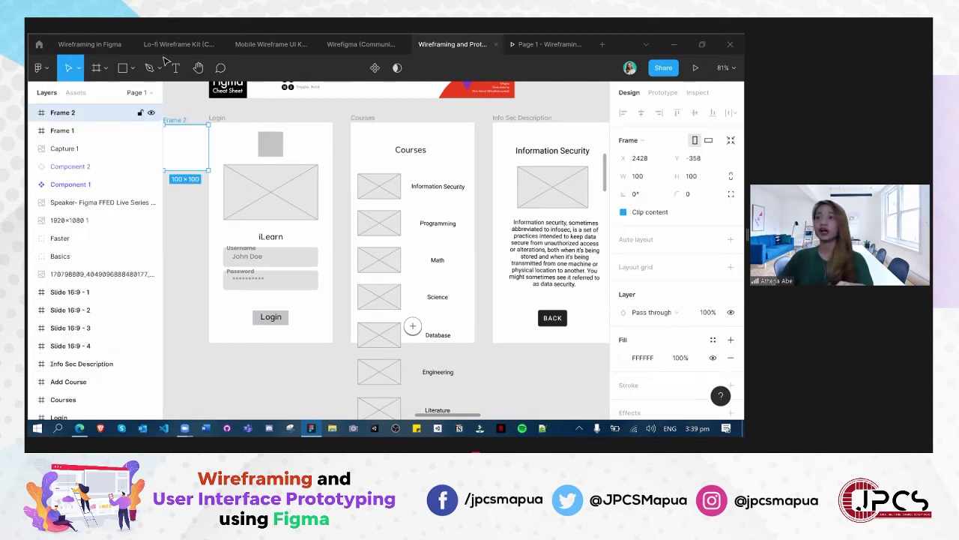
Show the Presentation frame size presets and examine the existing Slide 16:9 frames on the canvas
{"action": "left_click", "coordinate": [96, 69]}
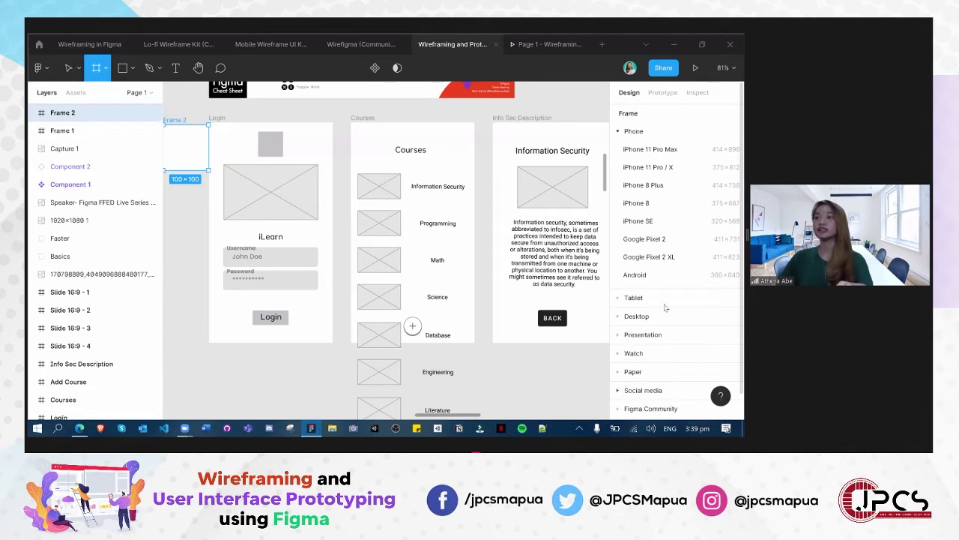
{"action": "left_click", "coordinate": [624, 132]}
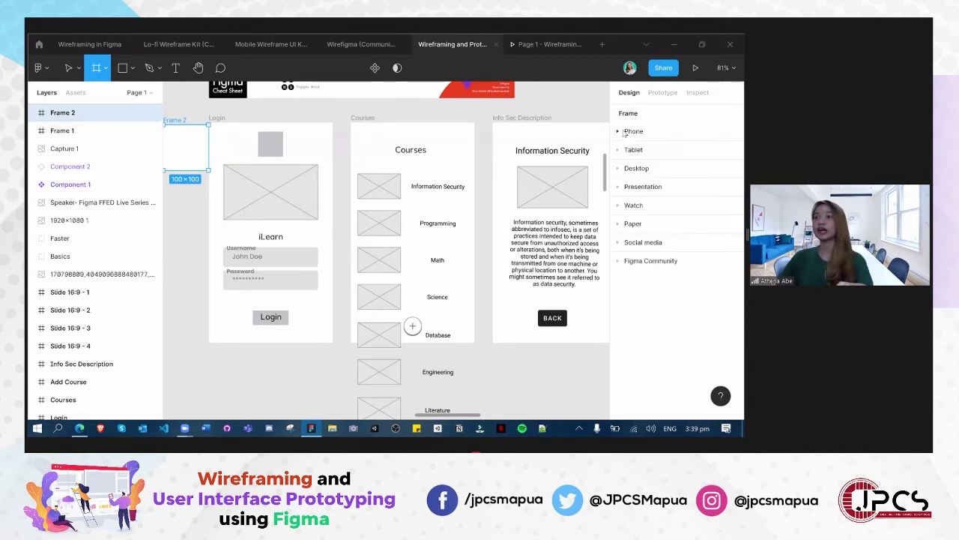
{"action": "left_click", "coordinate": [621, 189]}
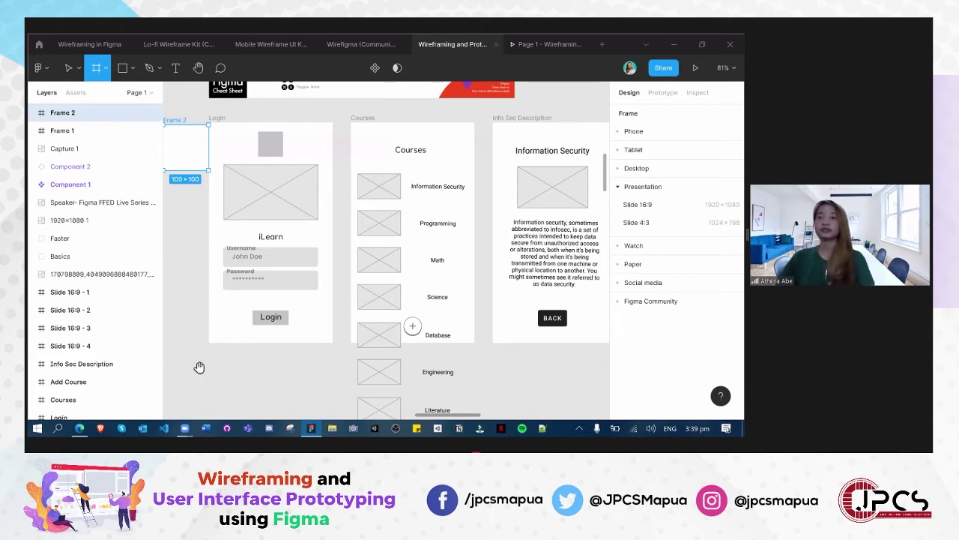
{"action": "scroll", "coordinate": [319, 319], "scroll_direction": "left", "scroll_amount": 10}
{"action": "scroll", "coordinate": [495, 305], "scroll_direction": "left", "scroll_amount": 5}
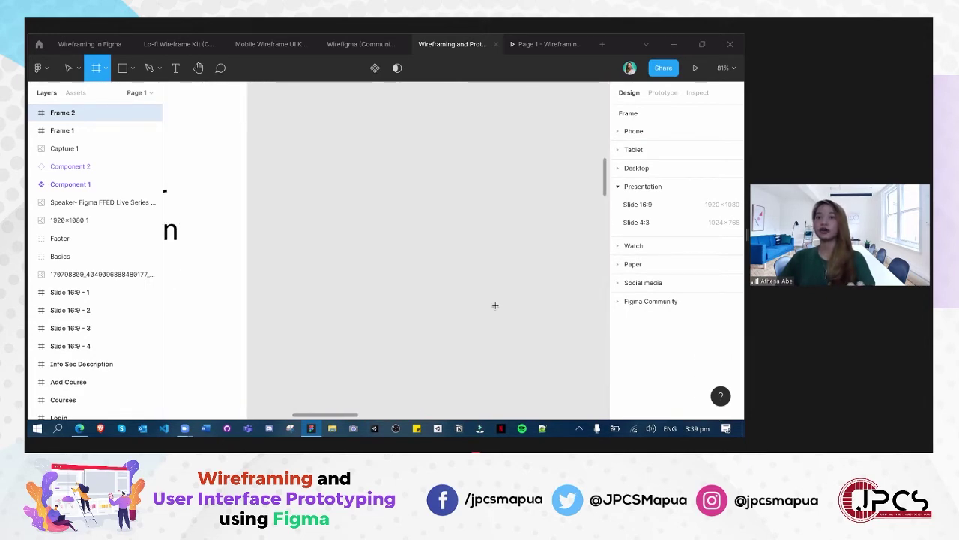
{"action": "scroll", "coordinate": [493, 349], "scroll_direction": "down", "scroll_amount": 5}
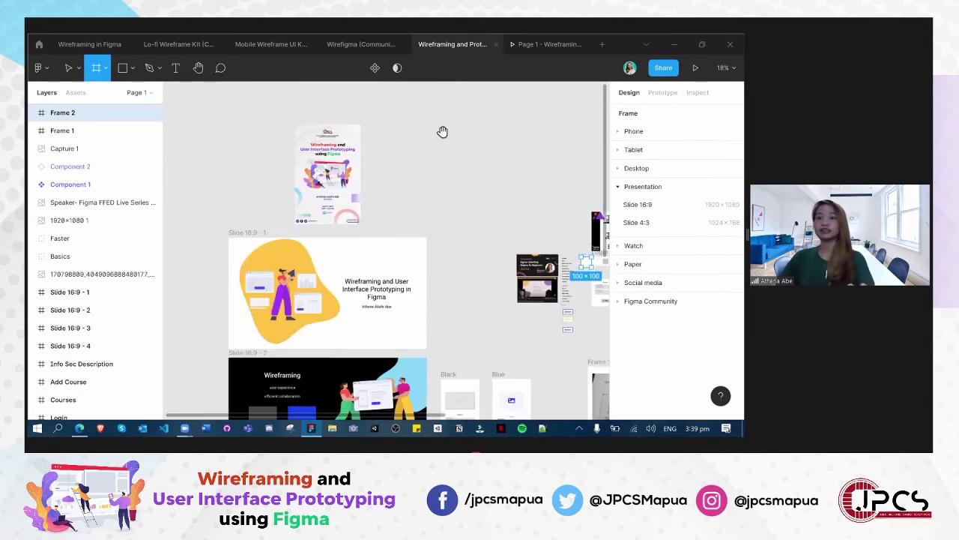
{"action": "scroll", "coordinate": [479, 138], "scroll_direction": "down", "scroll_amount": 5}
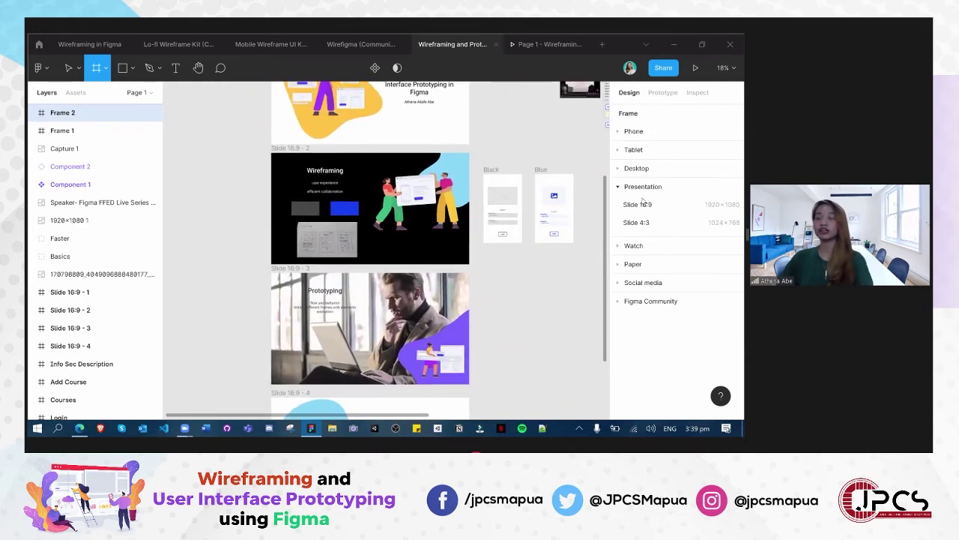
Show the Watch and Paper frame size presets and bring the wireframes and paper sketch into view
{"action": "left_click", "coordinate": [625, 248]}
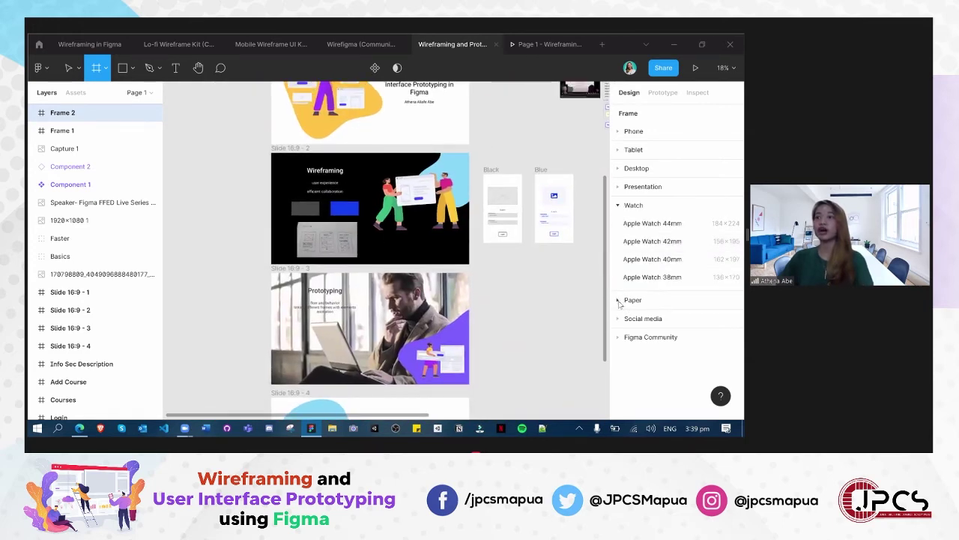
{"action": "left_click", "coordinate": [619, 300]}
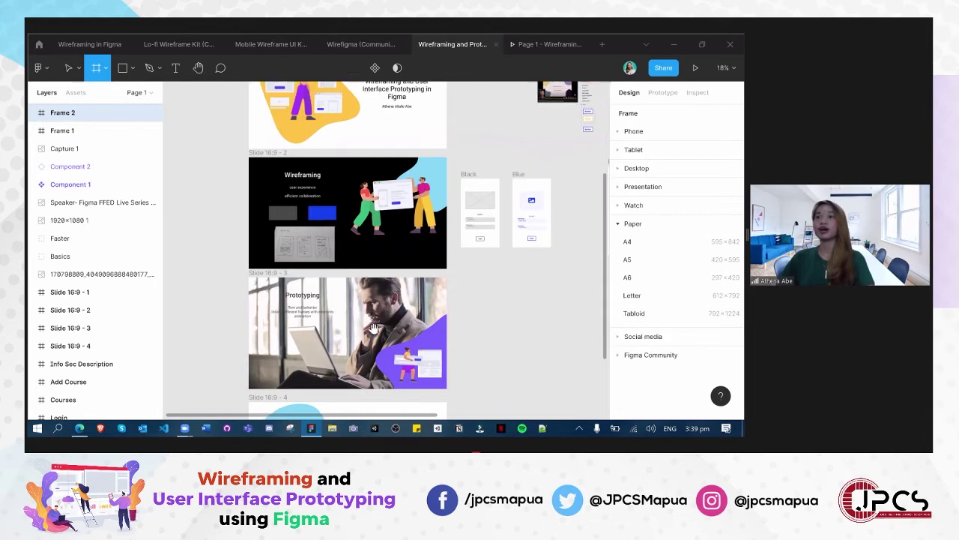
{"action": "scroll", "coordinate": [373, 328], "scroll_direction": "right", "scroll_amount": 3}
{"action": "scroll", "coordinate": [482, 327], "scroll_direction": "down", "scroll_amount": 3}
{"action": "scroll", "coordinate": [544, 229], "scroll_direction": "up", "scroll_amount": 2}
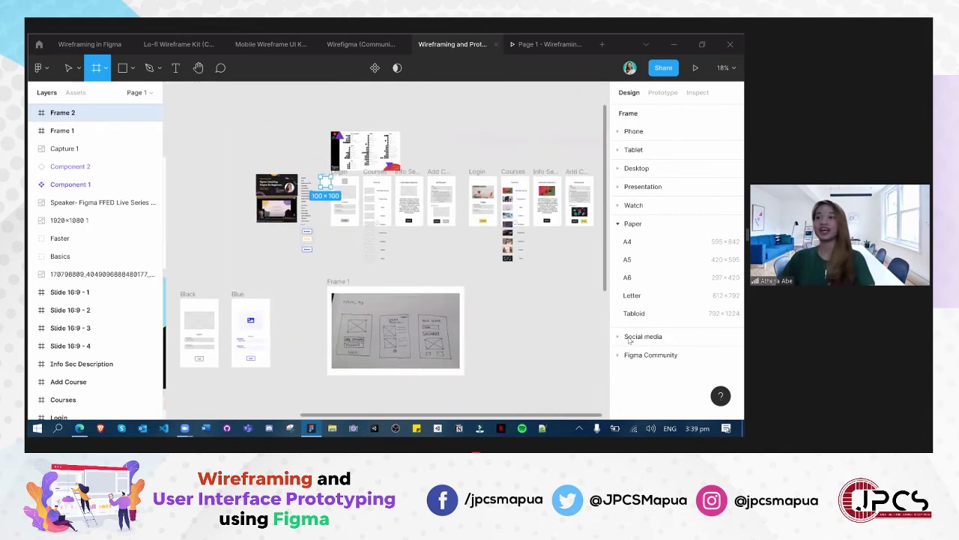
Examine the Social media and Figma Community frame presets, collapse the preset list, and return to the wireframes above the paper sketch
{"action": "left_click", "coordinate": [630, 337]}
{"action": "scroll", "coordinate": [637, 329], "scroll_direction": "down", "scroll_amount": 1}
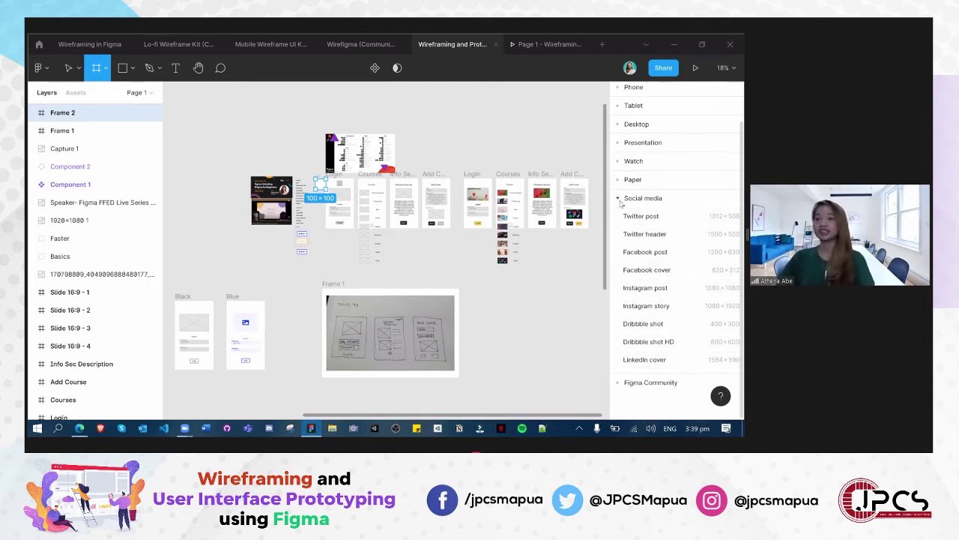
{"action": "left_click", "coordinate": [628, 383]}
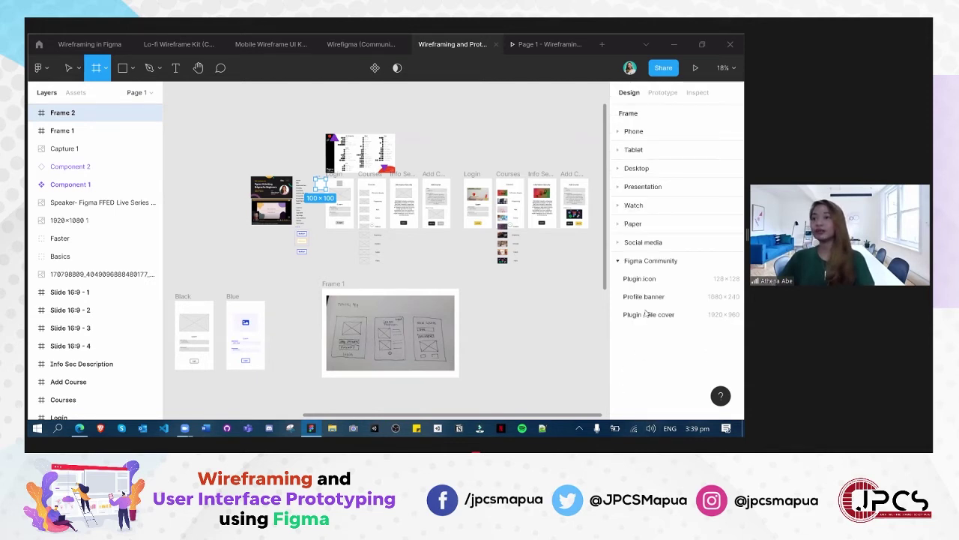
{"action": "left_click", "coordinate": [623, 255]}
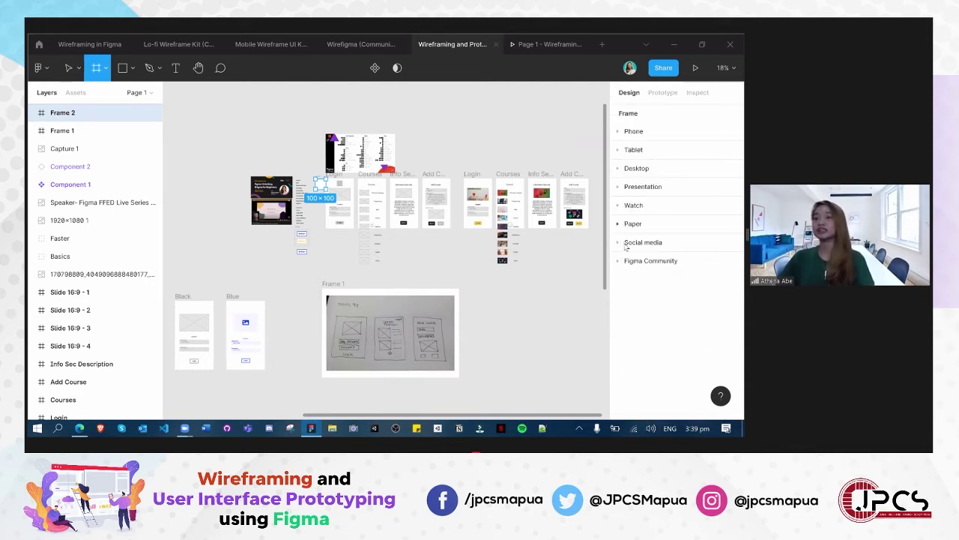
{"action": "scroll", "coordinate": [276, 307], "scroll_direction": "up", "scroll_amount": 5}
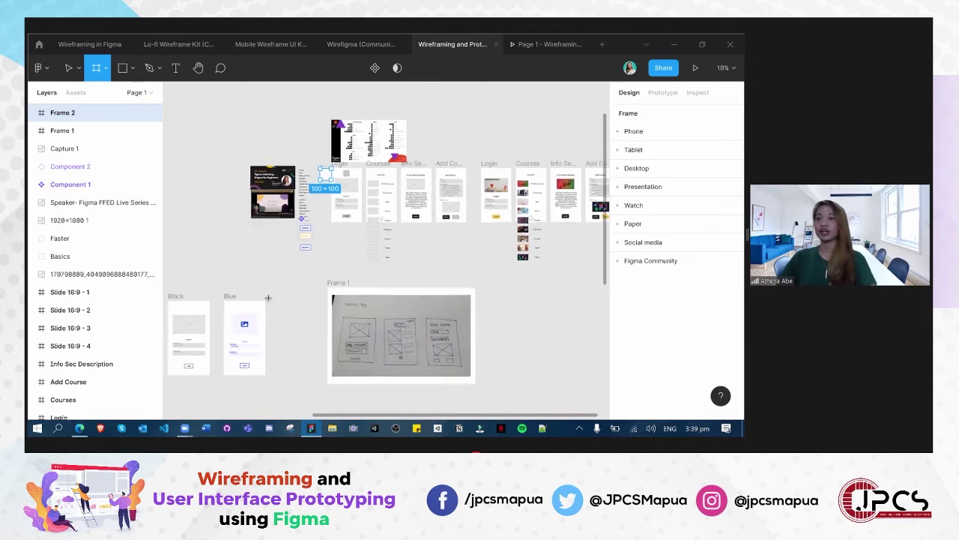
{"action": "scroll", "coordinate": [327, 267], "scroll_direction": "up", "scroll_amount": 5}
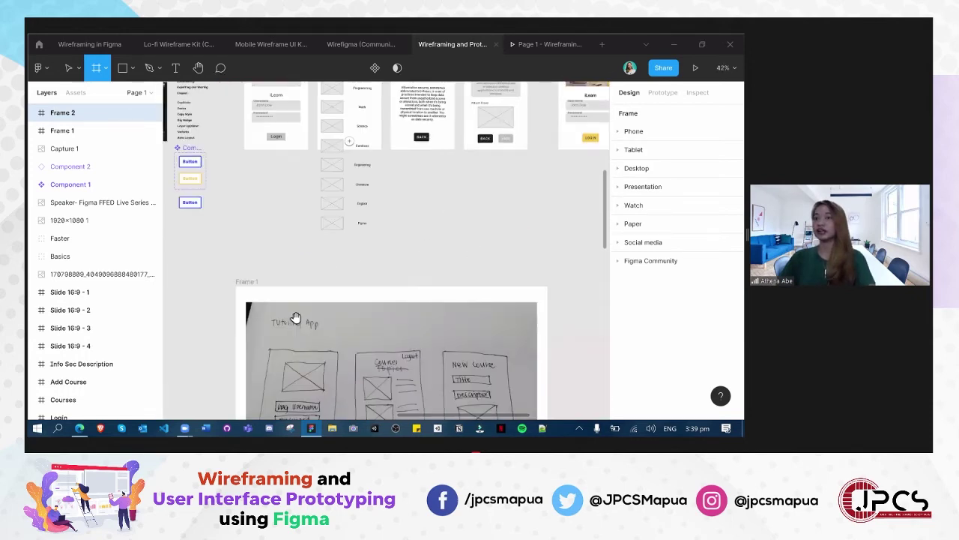
Delete the empty 100 × 100 Frame 2 beside the Login wireframe
{"action": "scroll", "coordinate": [292, 318], "scroll_direction": "up", "scroll_amount": 5}
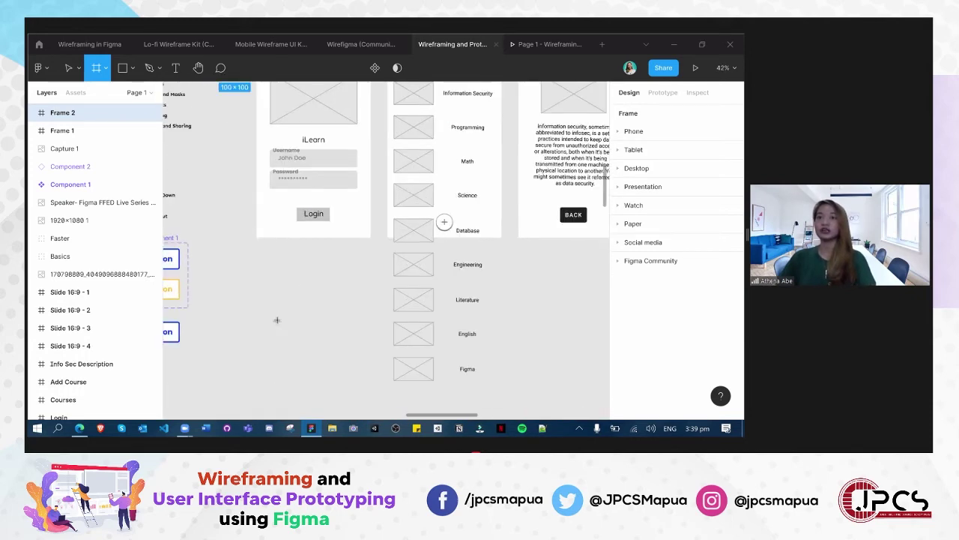
{"action": "key", "text": "Escape"}
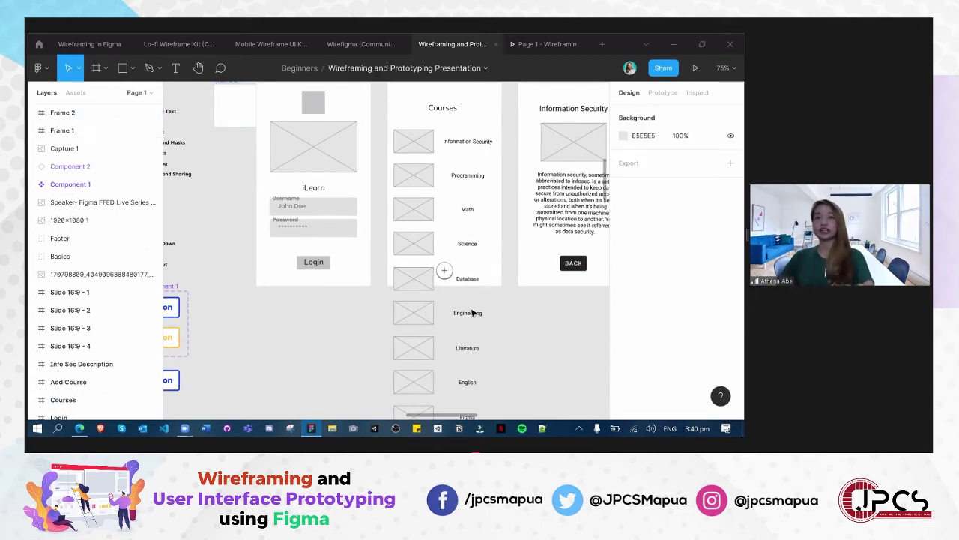
{"action": "scroll", "coordinate": [223, 159], "scroll_direction": "up", "scroll_amount": 1}
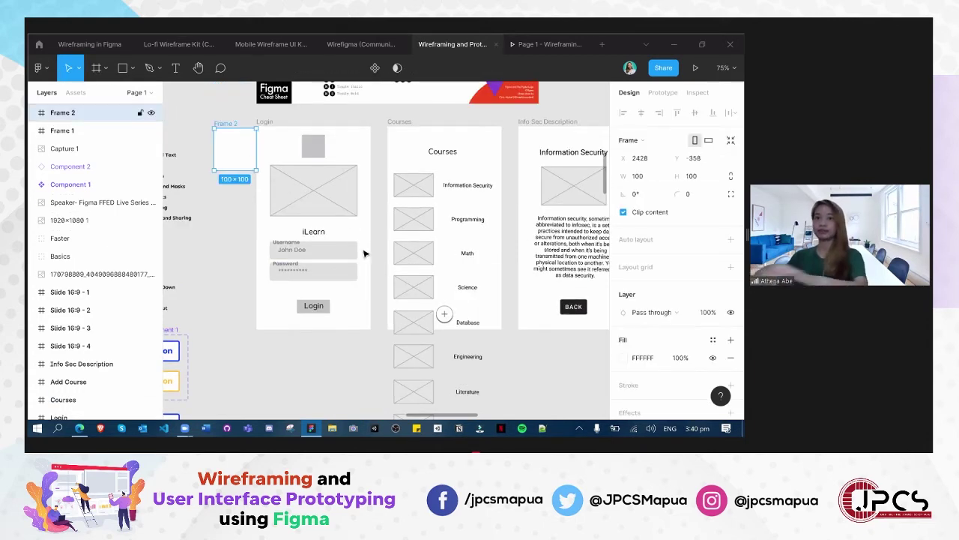
{"action": "key", "text": "Delete"}
Examine the Courses wireframe and the course items that extend below its frame
{"action": "scroll", "coordinate": [430, 347], "scroll_direction": "up", "scroll_amount": 5}
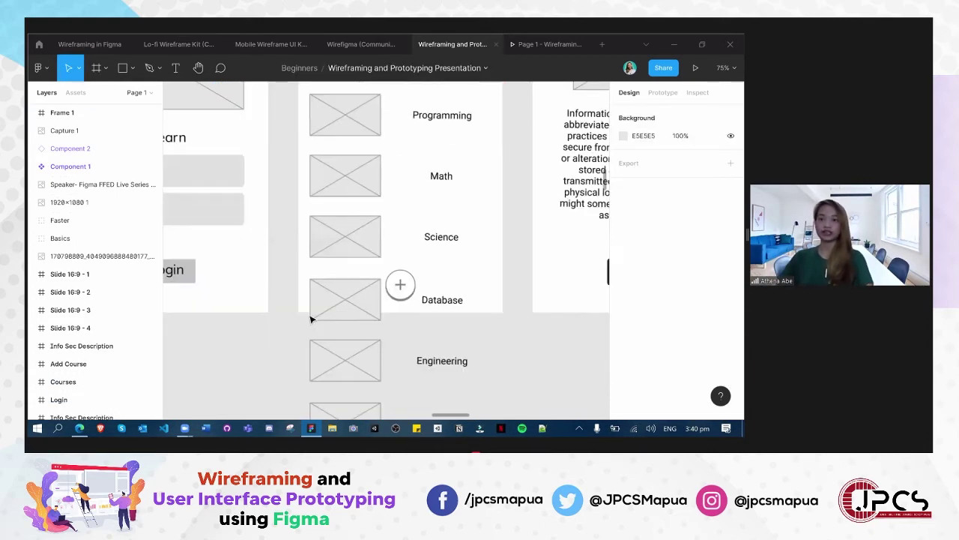
{"action": "scroll", "coordinate": [315, 318], "scroll_direction": "up", "scroll_amount": 3}
{"action": "scroll", "coordinate": [313, 315], "scroll_direction": "down", "scroll_amount": 5}
{"action": "scroll", "coordinate": [313, 315], "scroll_direction": "down", "scroll_amount": 5}
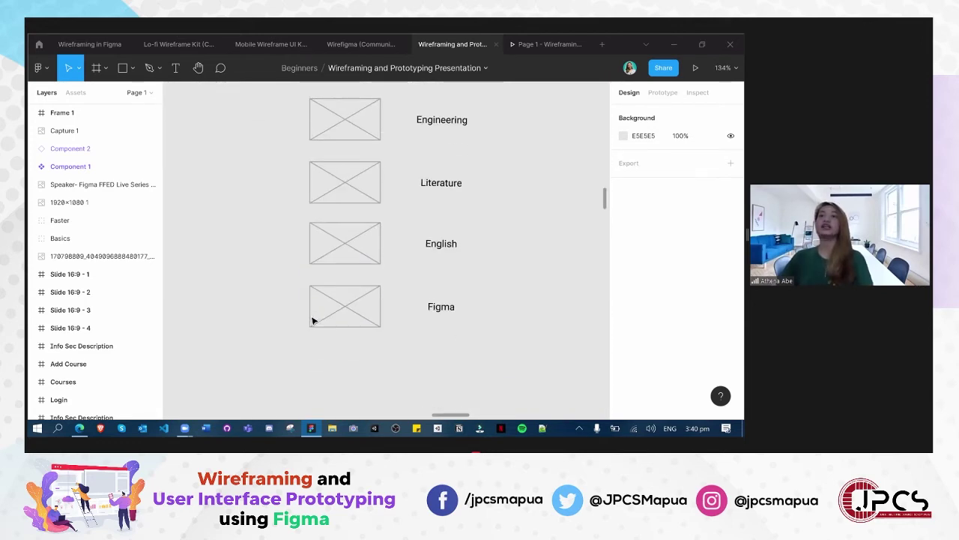
{"action": "scroll", "coordinate": [323, 328], "scroll_direction": "up", "scroll_amount": 2}
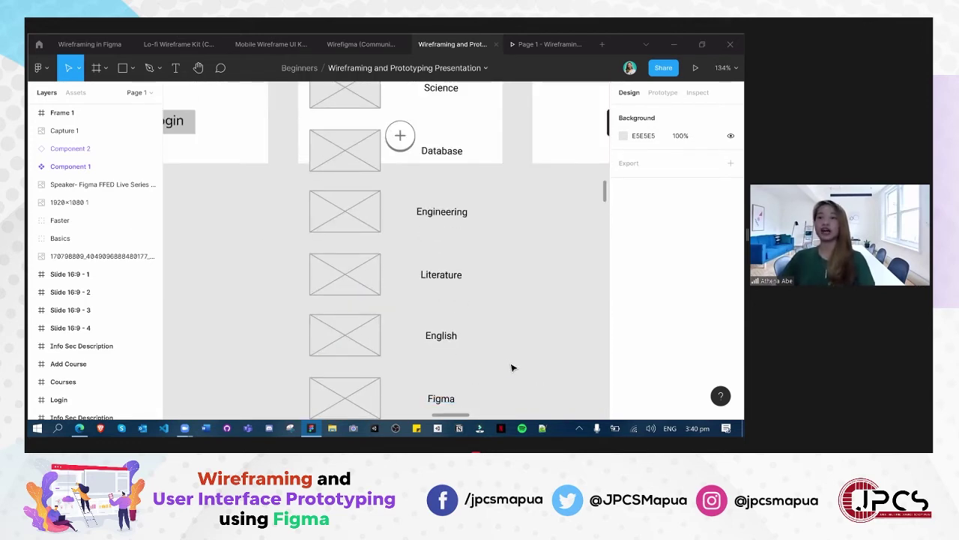
{"action": "scroll", "coordinate": [512, 367], "scroll_direction": "down", "scroll_amount": 3}
{"action": "scroll", "coordinate": [495, 338], "scroll_direction": "down", "scroll_amount": 1}
{"action": "scroll", "coordinate": [480, 255], "scroll_direction": "up", "scroll_amount": 3}
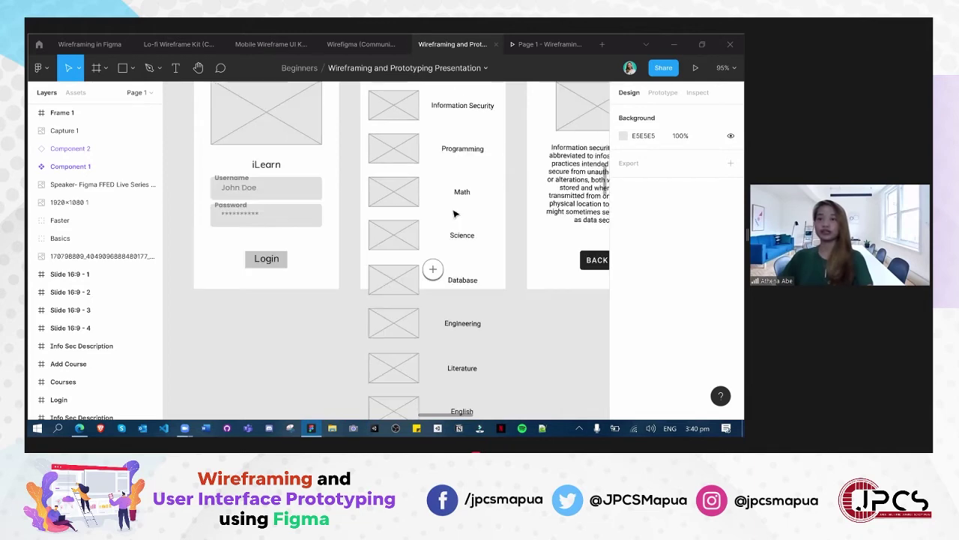
{"action": "scroll", "coordinate": [454, 214], "scroll_direction": "up", "scroll_amount": 3}
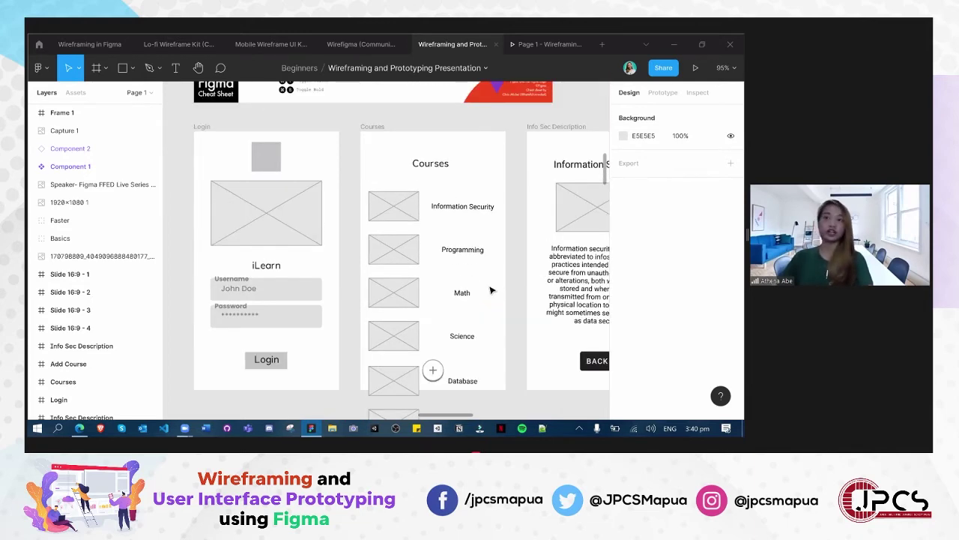
{"action": "scroll", "coordinate": [491, 290], "scroll_direction": "down", "scroll_amount": 3}
{"action": "scroll", "coordinate": [371, 220], "scroll_direction": "up", "scroll_amount": 5}
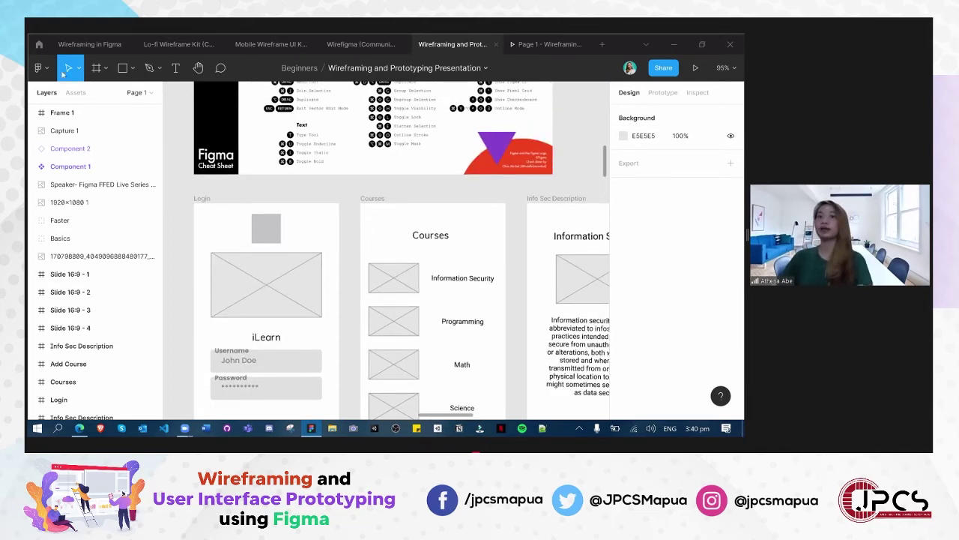
Select the grayscale Courses frame and examine its lower boundary against the overflowing course list
{"action": "left_click", "coordinate": [62, 114]}
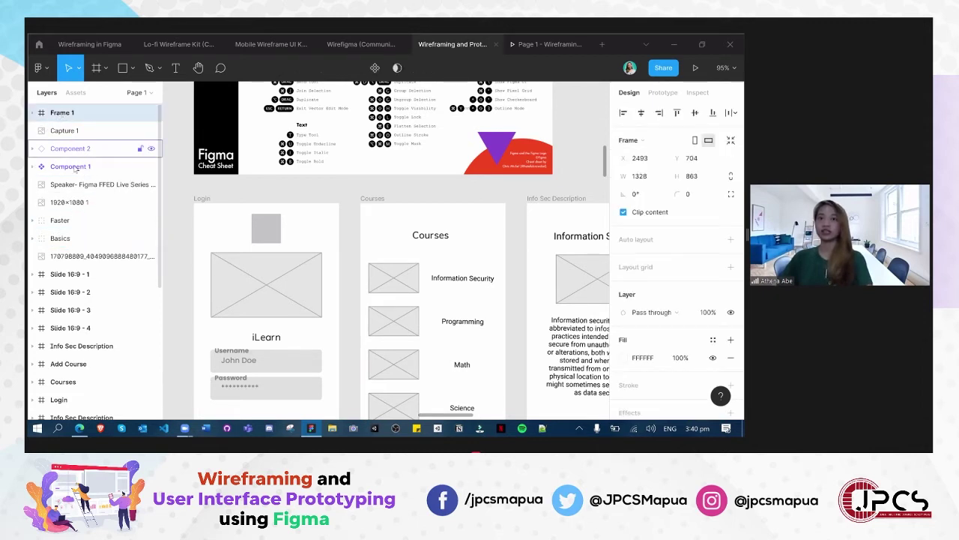
{"action": "scroll", "coordinate": [34, 288], "scroll_direction": "down", "scroll_amount": 3}
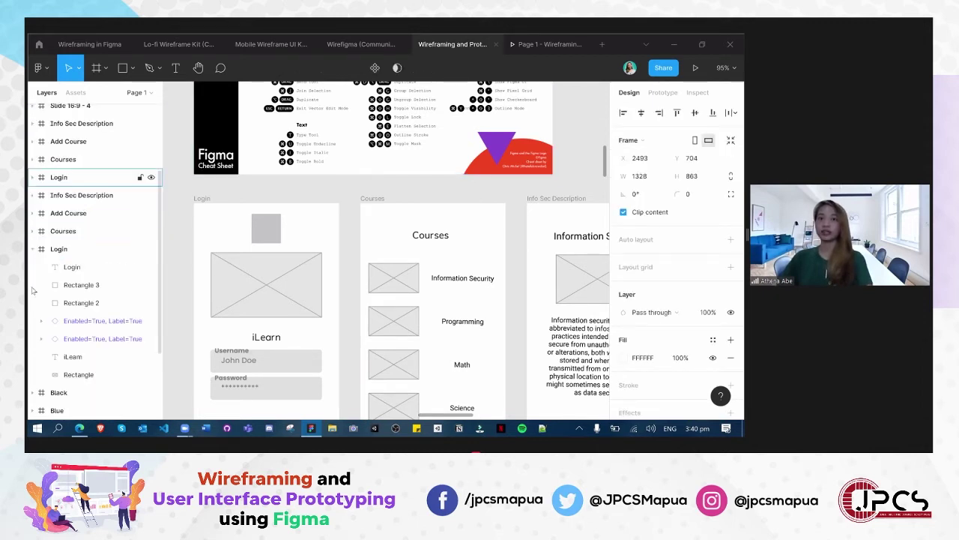
{"action": "left_click", "coordinate": [51, 234]}
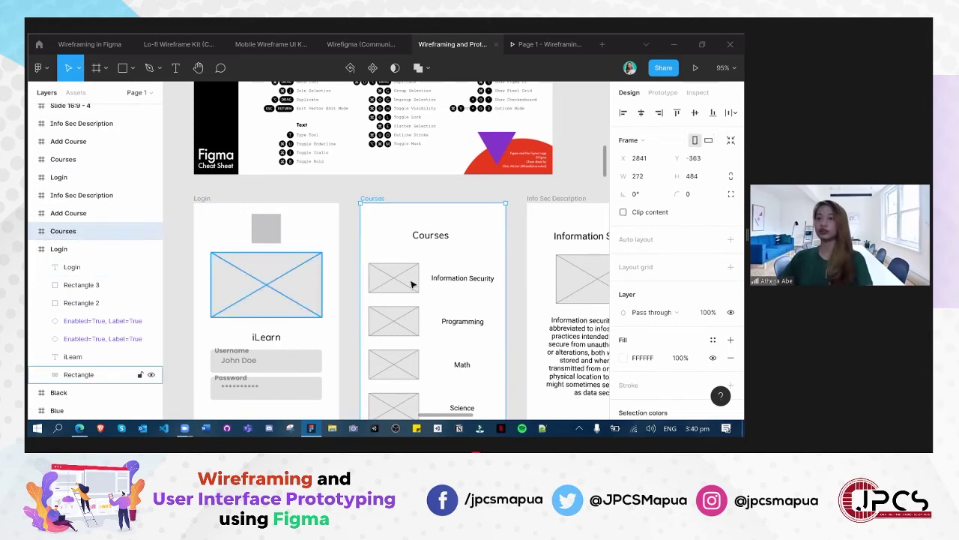
{"action": "scroll", "coordinate": [472, 298], "scroll_direction": "down", "scroll_amount": 3}
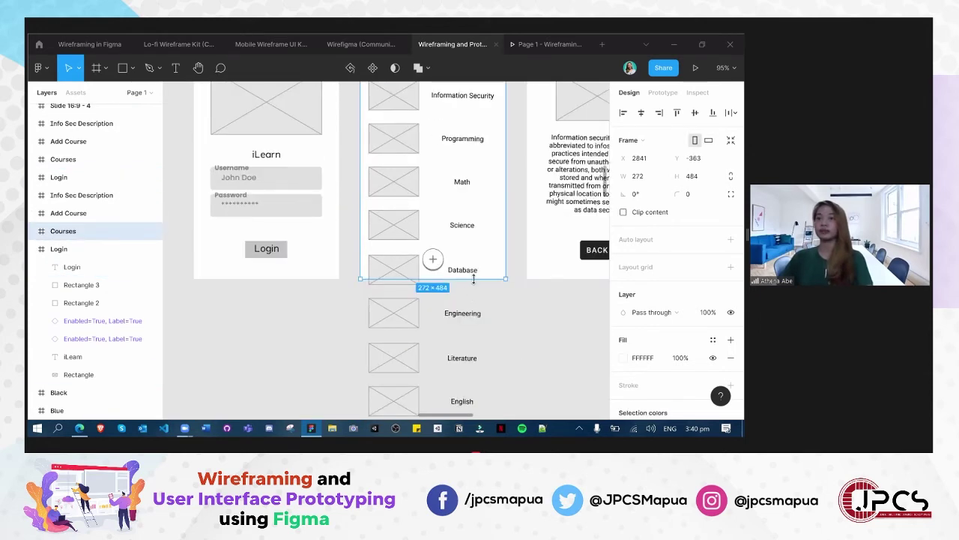
{"action": "scroll", "coordinate": [473, 279], "scroll_direction": "down", "scroll_amount": 5}
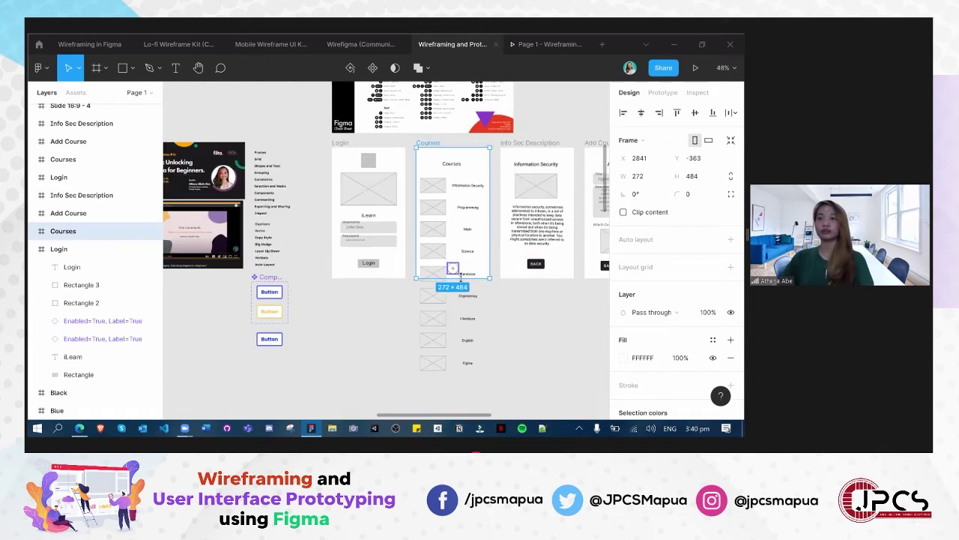
{"action": "left_click_drag", "start_coordinate": [470, 358], "coordinate": [444, 278]}
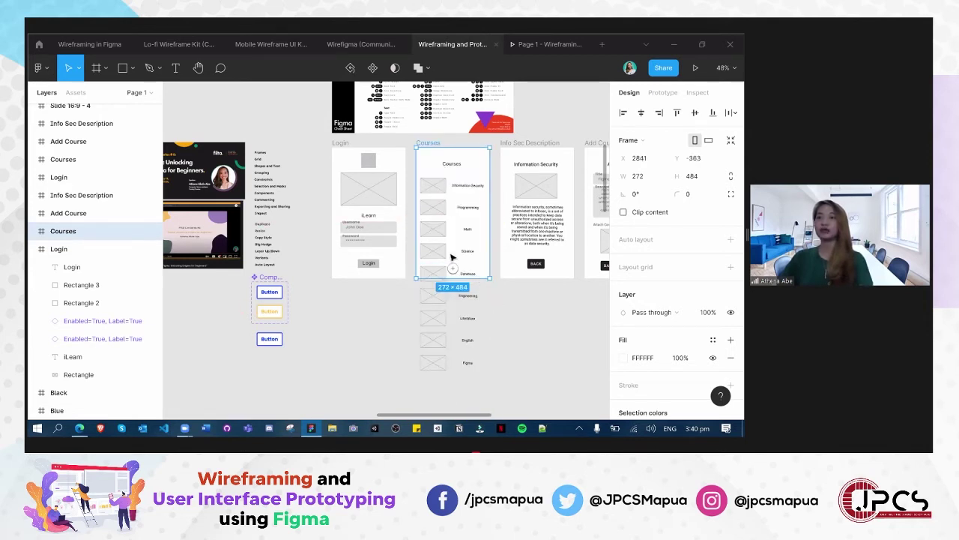
Add a new frame using the Android 360 × 640 phone preset
{"action": "scroll", "coordinate": [565, 347], "scroll_direction": "down", "scroll_amount": 3}
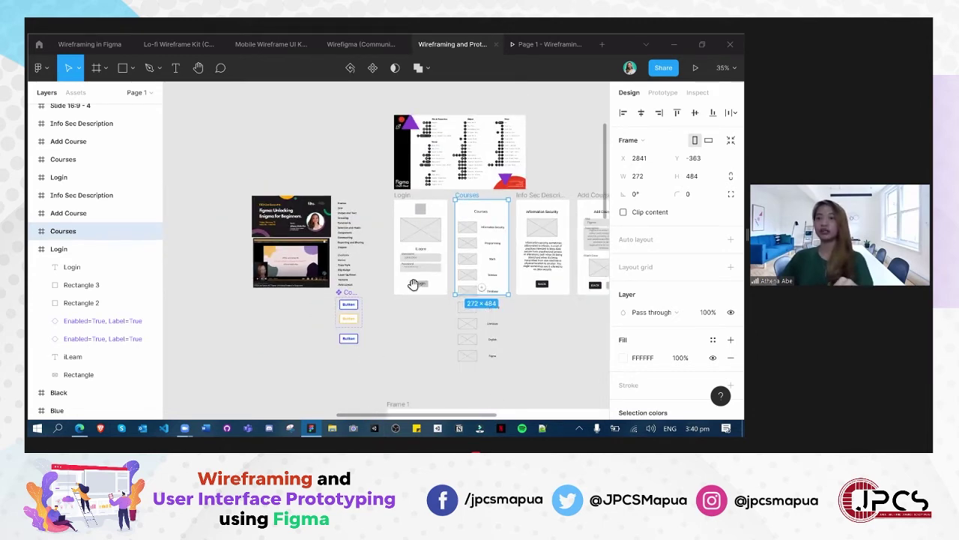
{"action": "scroll", "coordinate": [335, 278], "scroll_direction": "right", "scroll_amount": 3}
{"action": "scroll", "coordinate": [335, 277], "scroll_direction": "down", "scroll_amount": 1}
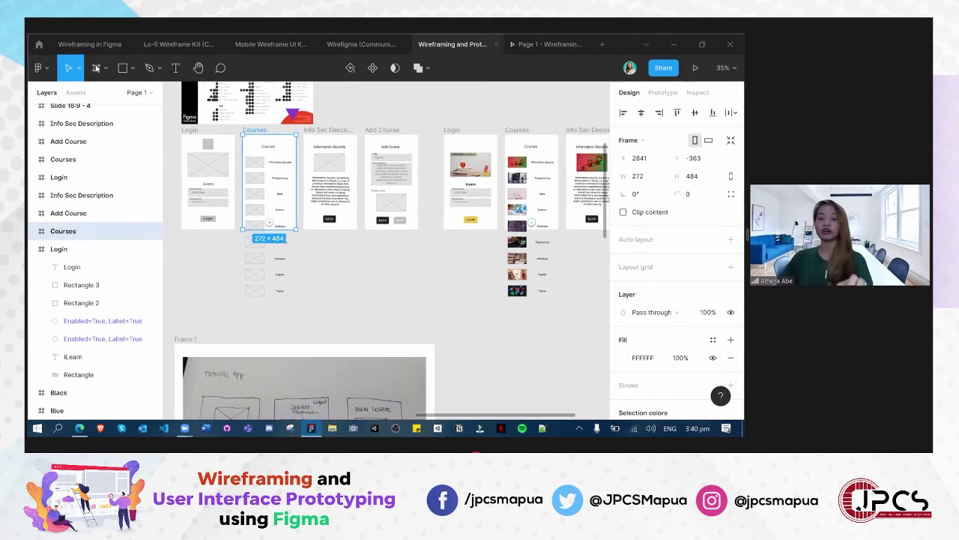
{"action": "key", "text": "f"}
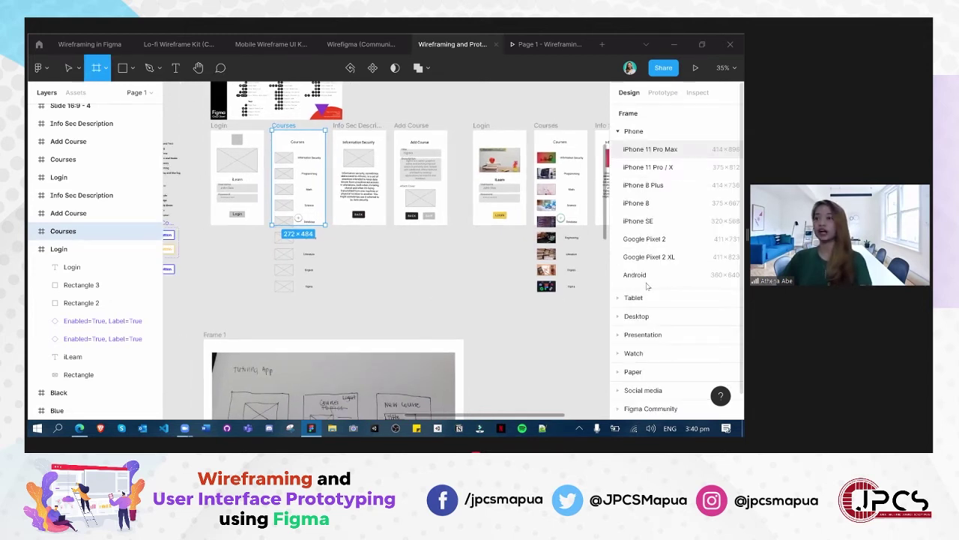
{"action": "left_click", "coordinate": [634, 275]}
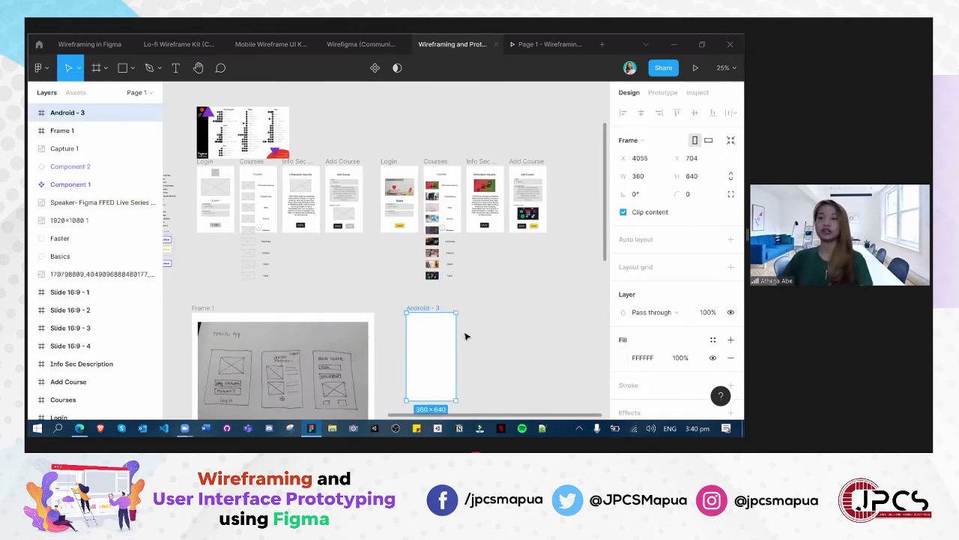
Copy the image placeholder rectangle from the grayscale Info Sec Description wireframe into the new Android frame
{"action": "scroll", "coordinate": [468, 331], "scroll_direction": "up", "scroll_amount": 5}
{"action": "scroll", "coordinate": [229, 147], "scroll_direction": "down", "scroll_amount": 2}
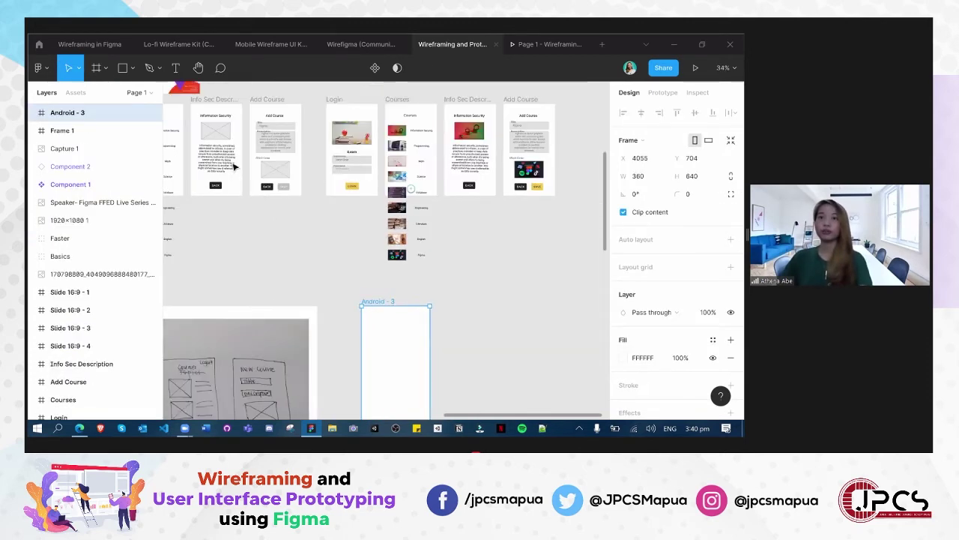
{"action": "left_click", "coordinate": [215, 133]}
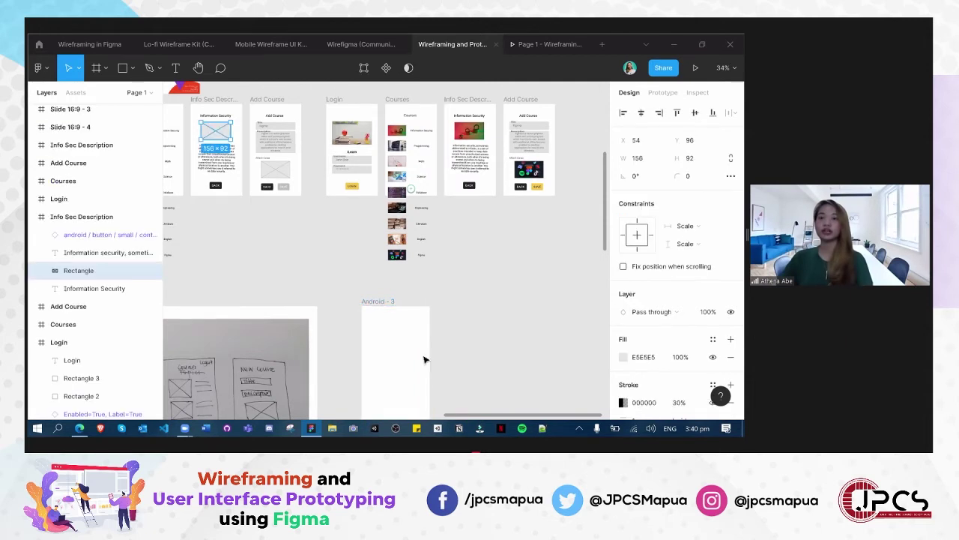
{"action": "left_click", "coordinate": [398, 350]}
{"action": "key", "text": "ctrl+v"}
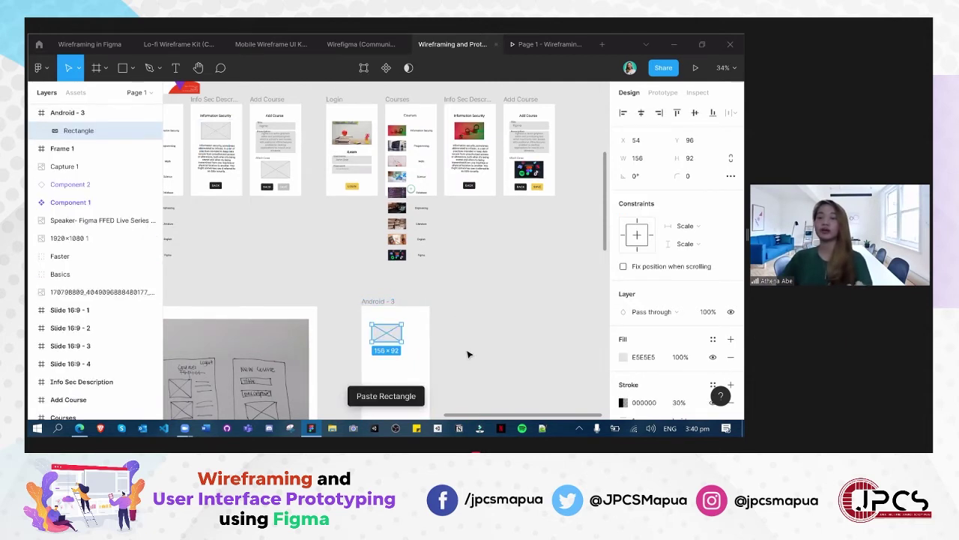
Center the pasted placeholder horizontally near the top of the Android frame, at X 102, Y 72
{"action": "scroll", "coordinate": [437, 314], "scroll_direction": "up", "scroll_amount": 3}
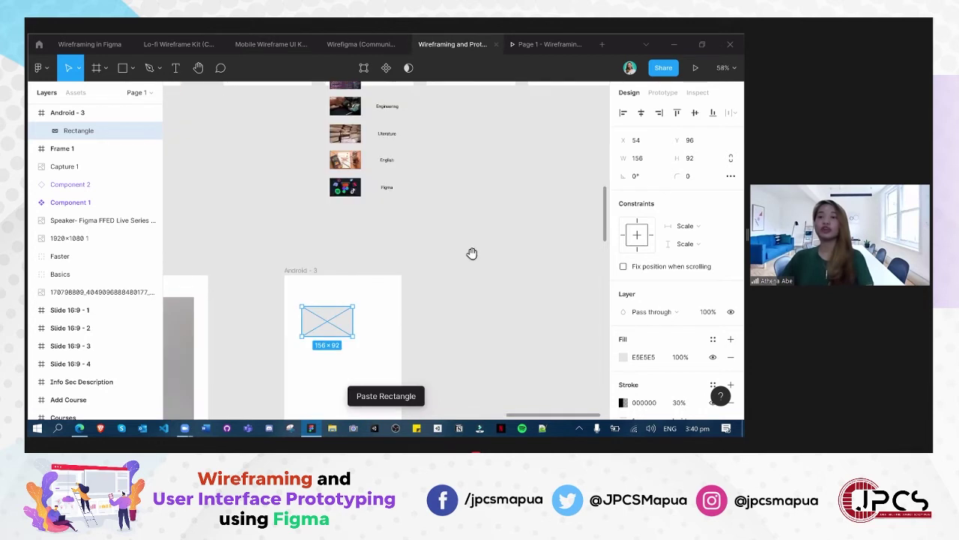
{"action": "scroll", "coordinate": [530, 243], "scroll_direction": "down", "scroll_amount": 3}
{"action": "scroll", "coordinate": [529, 242], "scroll_direction": "left", "scroll_amount": 2}
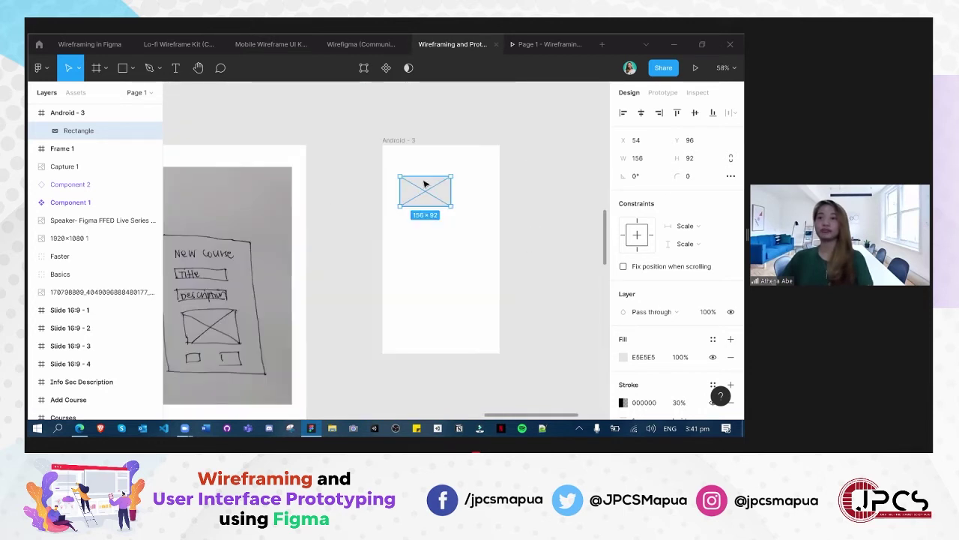
{"action": "left_click_drag", "start_coordinate": [434, 176], "coordinate": [438, 177]}
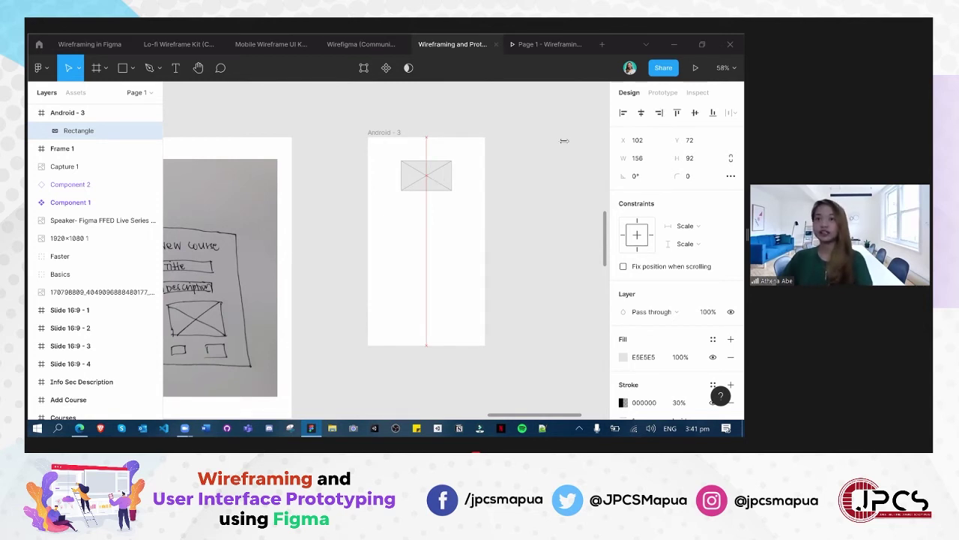
{"action": "left_click_drag", "start_coordinate": [438, 177], "coordinate": [437, 178]}
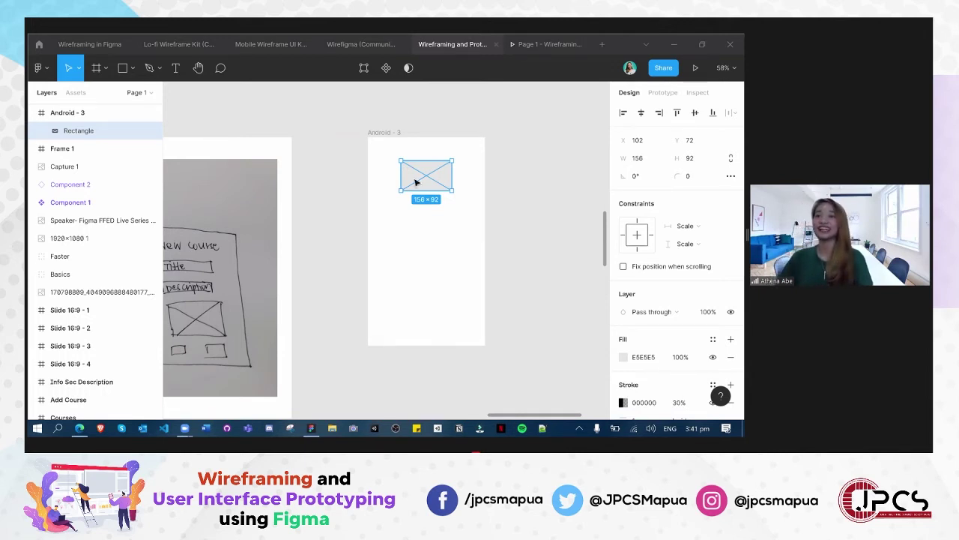
Paste copies of the placeholder and stack them into a centered, evenly spaced column of three in the Android frame
{"action": "key", "text": "ctrl+v"}
{"action": "left_click_drag", "start_coordinate": [411, 178], "coordinate": [434, 271]}
{"action": "key", "text": "ctrl+v"}
{"action": "key", "text": "ctrl+v"}
{"action": "key", "text": "ctrl+z"}
{"action": "left_click_drag", "start_coordinate": [409, 192], "coordinate": [459, 273]}
{"action": "left_click", "coordinate": [416, 251]}
{"action": "key", "text": "ctrl+v"}
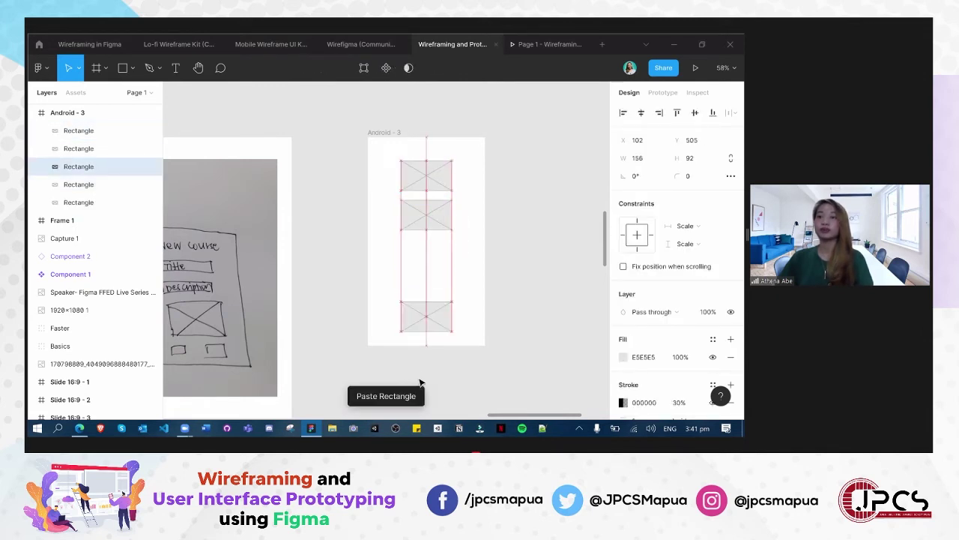
{"action": "key", "text": "ctrl+z"}
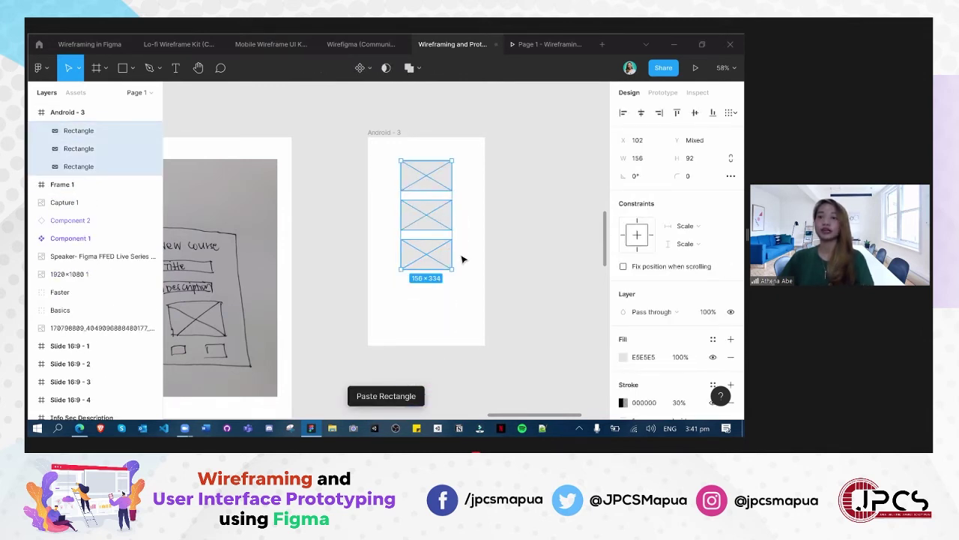
{"action": "left_click_drag", "start_coordinate": [438, 244], "coordinate": [454, 325]}
{"action": "left_click", "coordinate": [491, 292]}
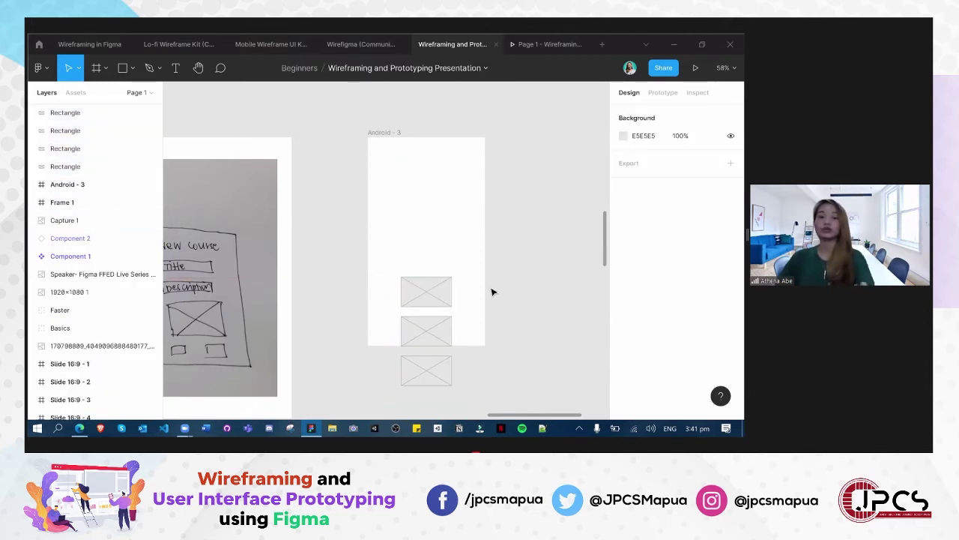
{"action": "key", "text": "ctrl+z"}
{"action": "key", "text": "ctrl+z"}
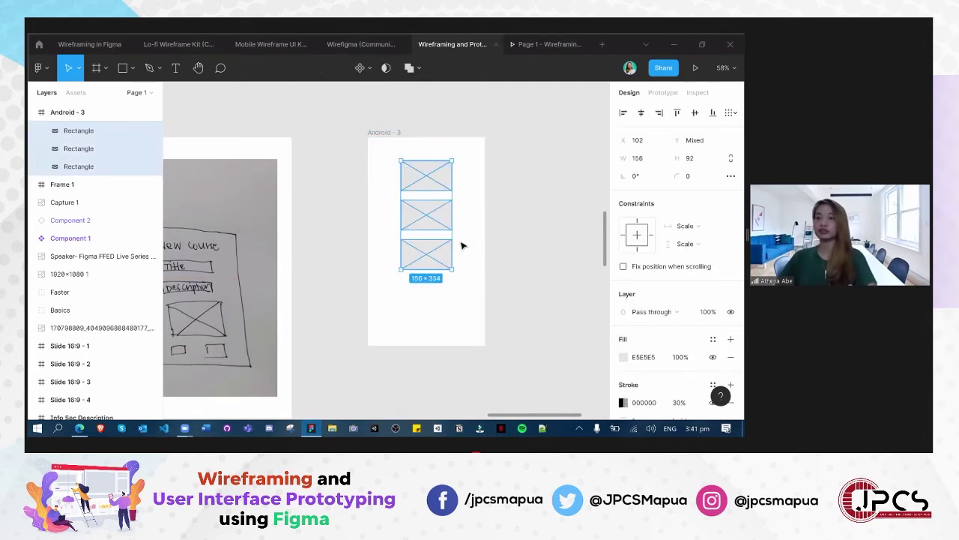
Duplicate the placeholder column and align the copy directly beneath it, extending past the Android frame's lower edge
{"action": "key", "text": "ctrl+v"}
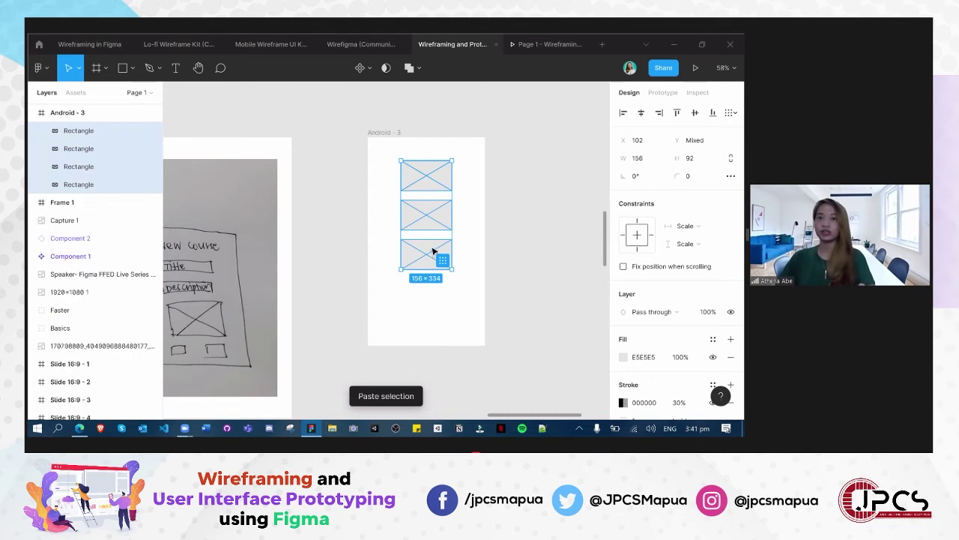
{"action": "left_click", "coordinate": [428, 253]}
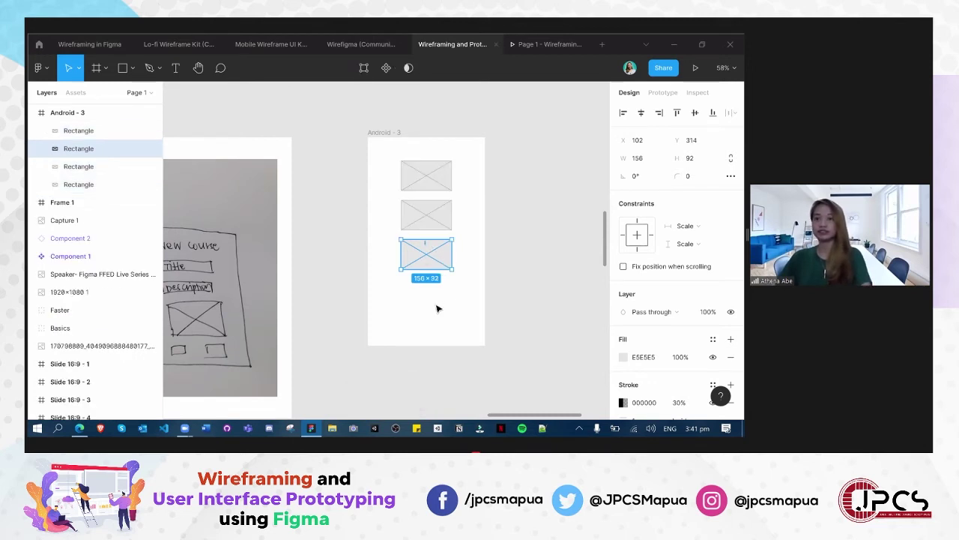
{"action": "left_click_drag", "start_coordinate": [390, 153], "coordinate": [470, 284]}
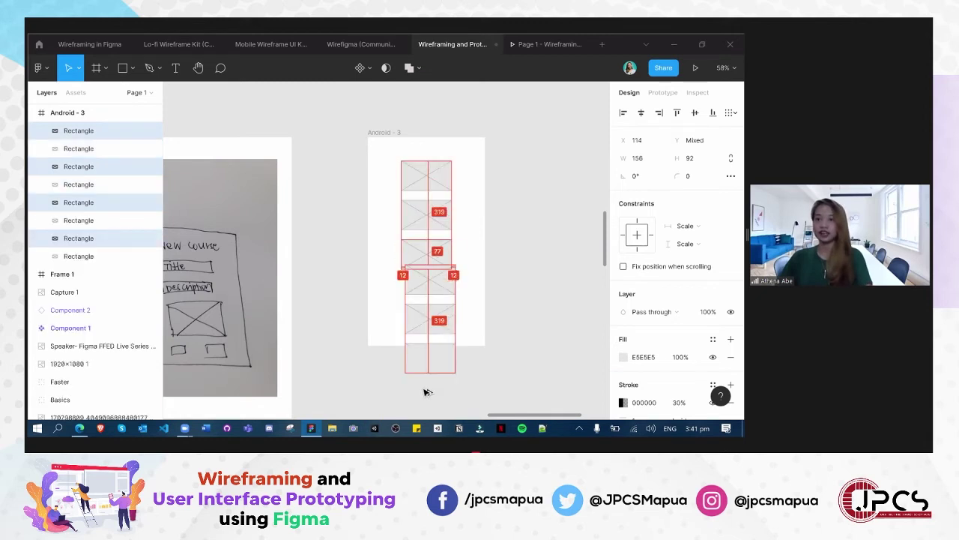
{"action": "left_click_drag", "start_coordinate": [426, 245], "coordinate": [427, 359]}
{"action": "left_click", "coordinate": [549, 271]}
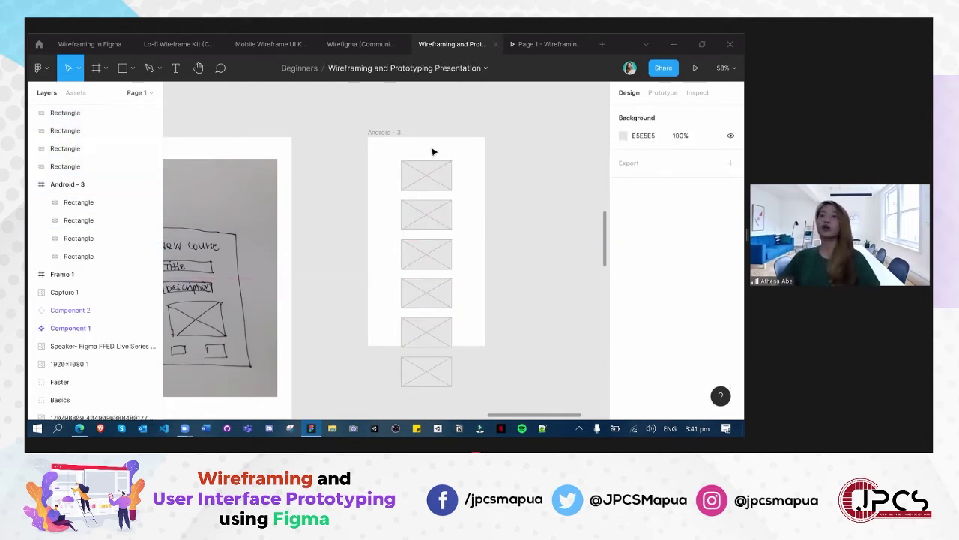
{"action": "scroll", "coordinate": [295, 285], "scroll_direction": "down", "scroll_amount": 3}
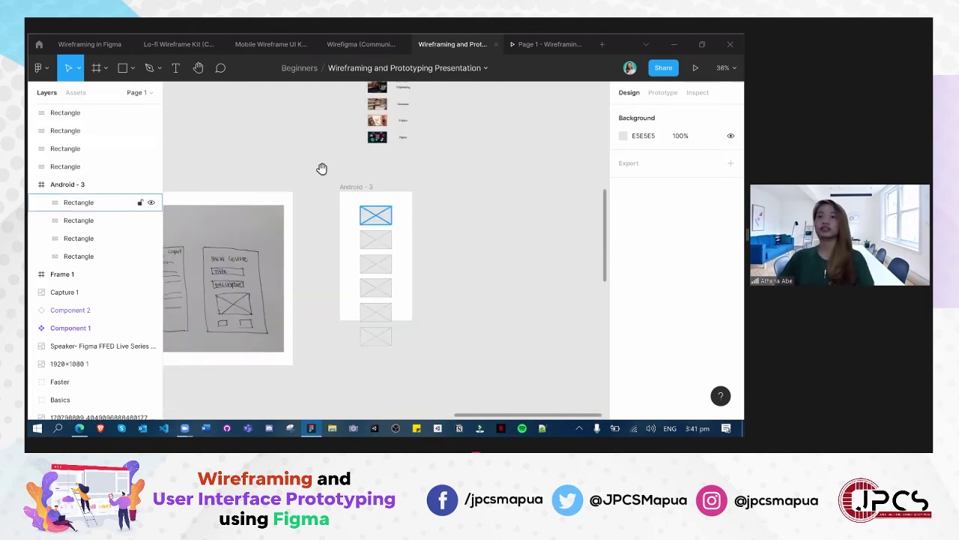
Move the prototype's starting point from the grayscale Login wireframe to the Android - 3 frame
{"action": "scroll", "coordinate": [452, 242], "scroll_direction": "up", "scroll_amount": 1}
{"action": "scroll", "coordinate": [458, 323], "scroll_direction": "up", "scroll_amount": 3}
{"action": "scroll", "coordinate": [458, 322], "scroll_direction": "left", "scroll_amount": 3}
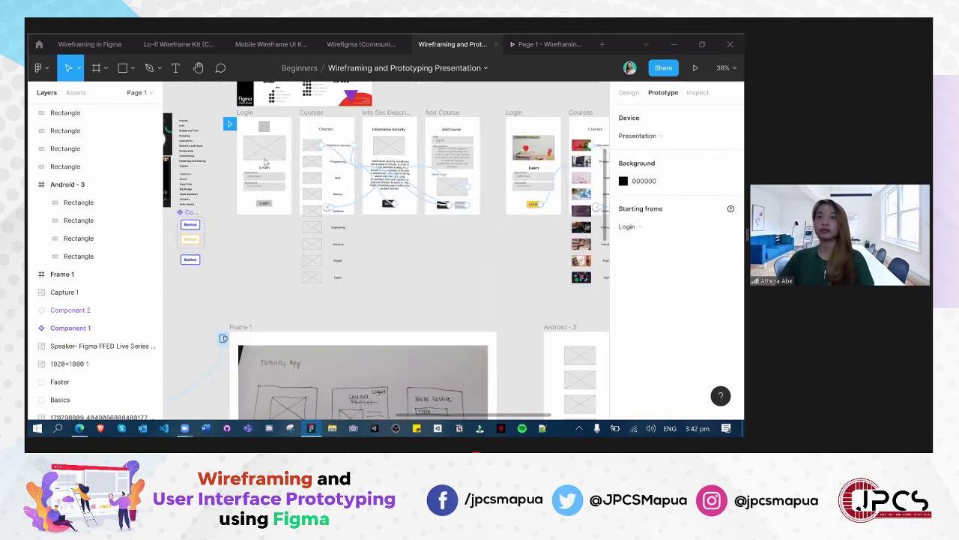
{"action": "left_click_drag", "start_coordinate": [229, 124], "coordinate": [559, 343]}
{"action": "scroll", "coordinate": [439, 167], "scroll_direction": "down", "scroll_amount": 3}
{"action": "scroll", "coordinate": [439, 167], "scroll_direction": "right", "scroll_amount": 4}
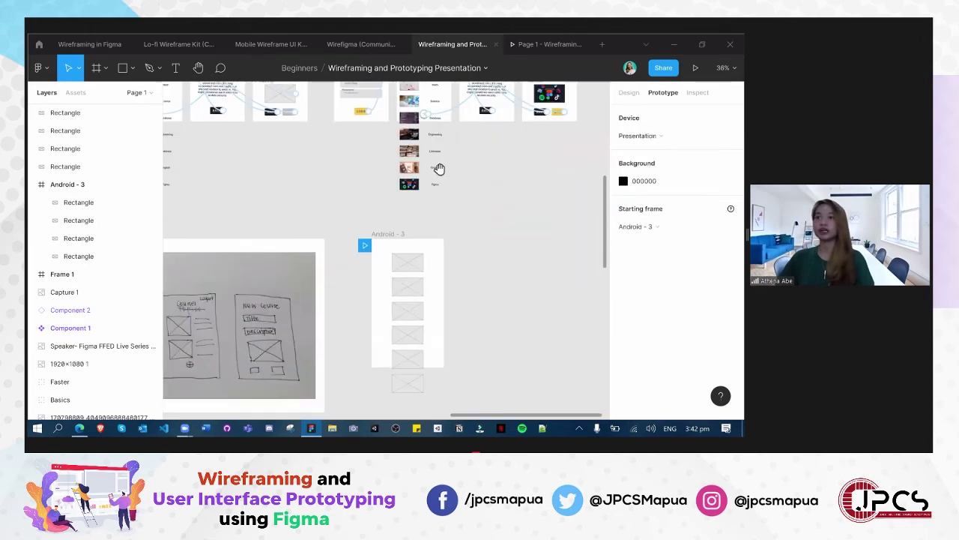
Close the old prototype preview and present the prototype again from the Android - 3 frame
{"action": "left_click", "coordinate": [553, 39]}
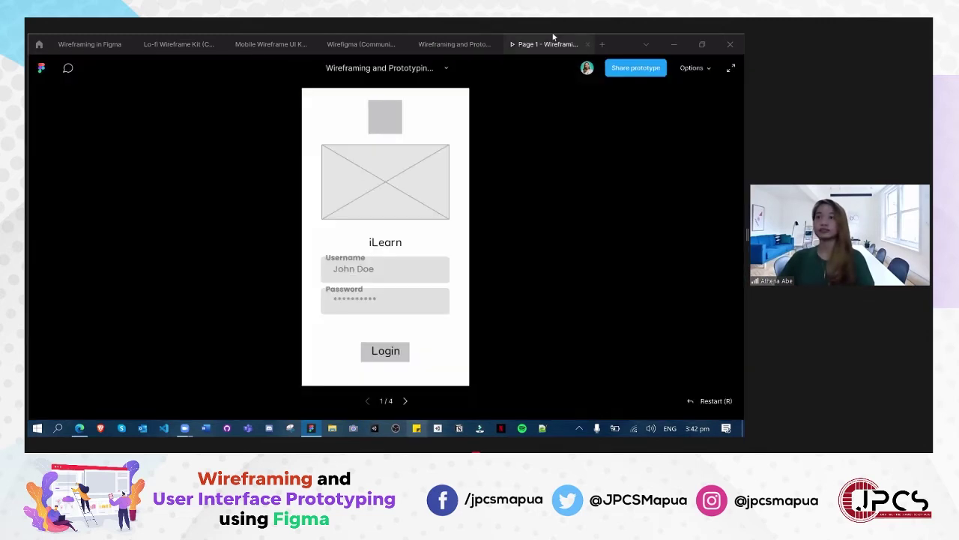
{"action": "left_click", "coordinate": [587, 43]}
{"action": "left_click", "coordinate": [695, 68]}
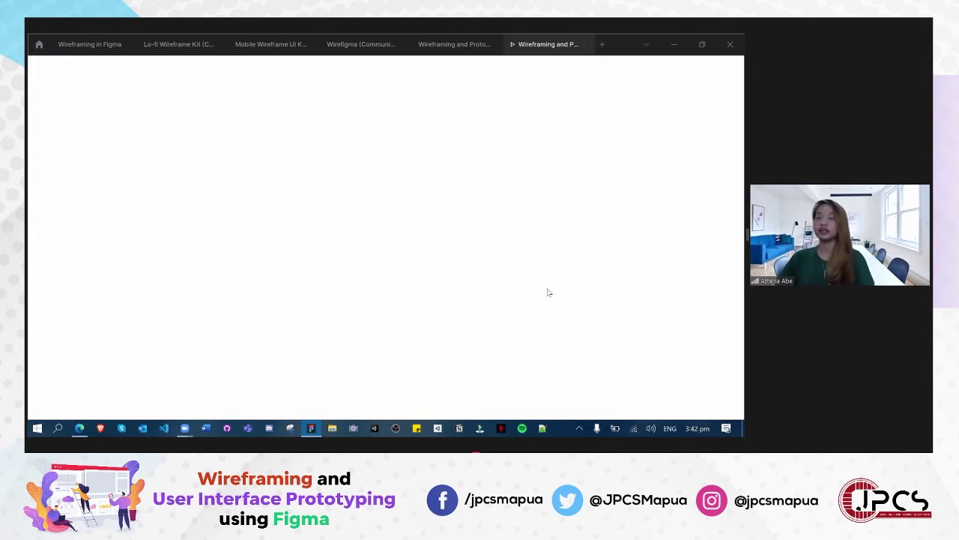
{"action": "left_click", "coordinate": [434, 46]}
{"action": "left_click", "coordinate": [534, 45]}
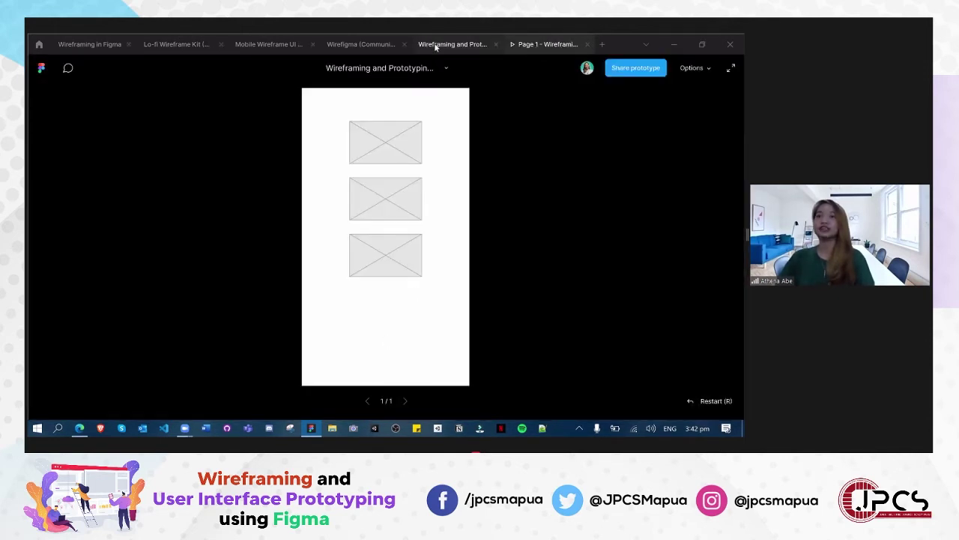
Nest the placeholder rectangles lying outside the frame into Android - 3 and check the result in the prototype preview
{"action": "key", "text": "ctrl+shift+Tab"}
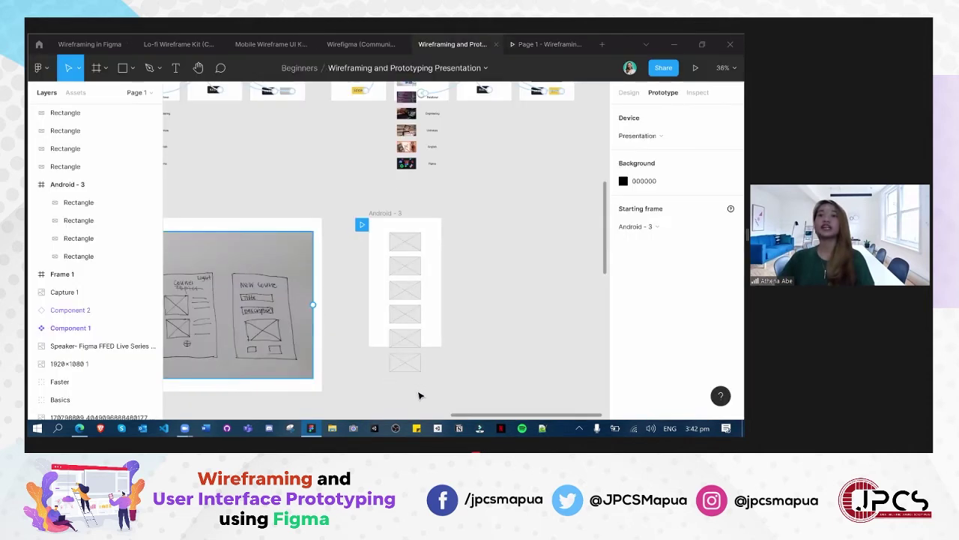
{"action": "left_click_drag", "start_coordinate": [438, 385], "coordinate": [389, 304]}
{"action": "left_click_drag", "start_coordinate": [111, 146], "coordinate": [127, 268]}
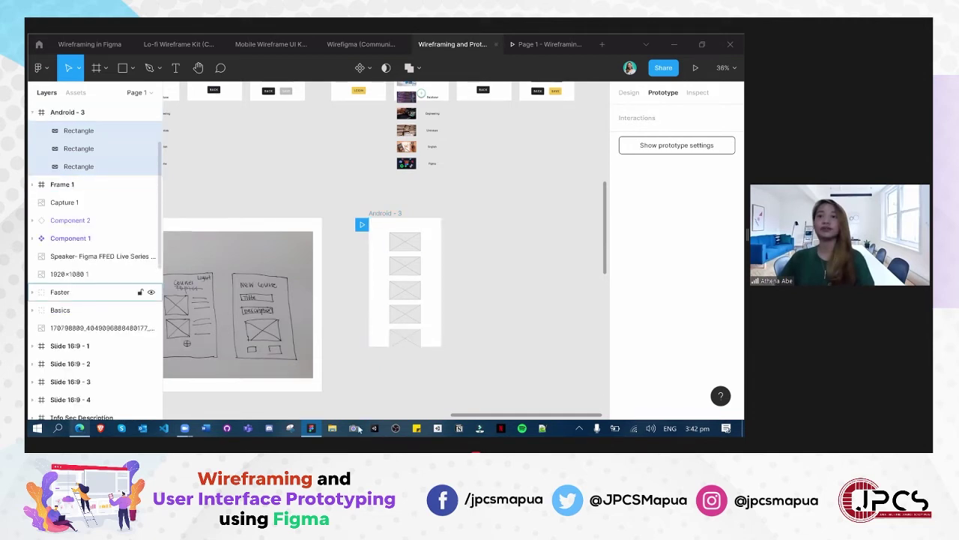
{"action": "left_click", "coordinate": [460, 379]}
{"action": "left_click", "coordinate": [550, 44]}
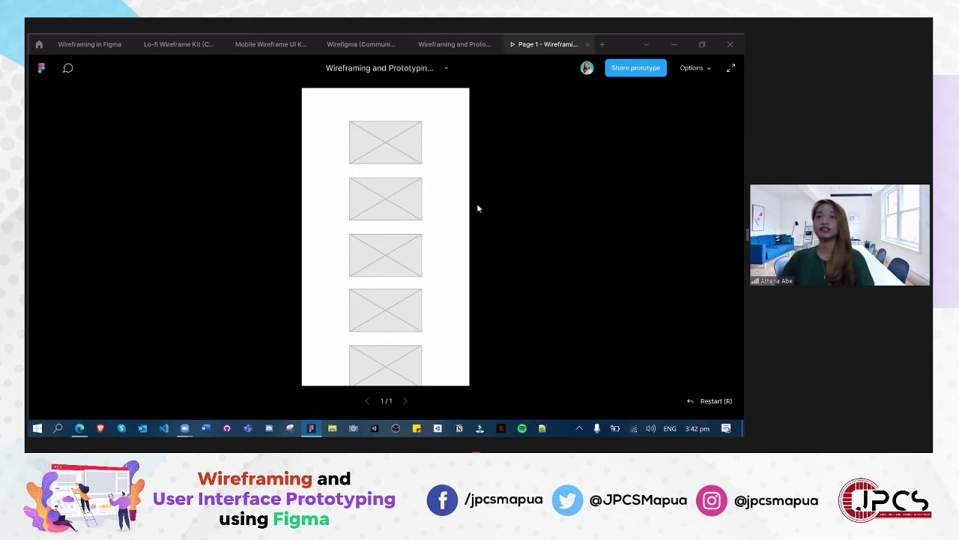
{"action": "key", "text": "ctrl+shift+Tab"}
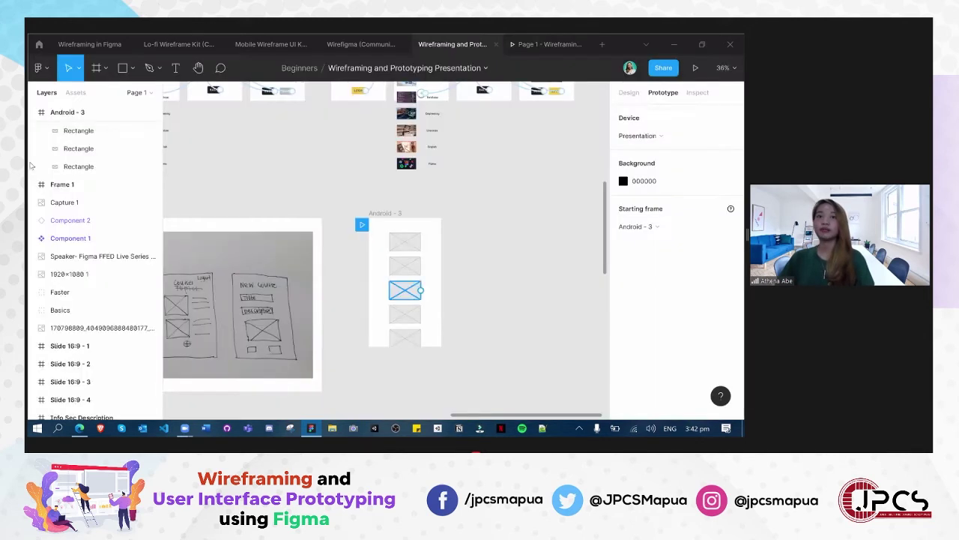
Stretch the Android - 3 frame downward to about 360 × 893 and preview it in the prototype
{"action": "left_click", "coordinate": [73, 116]}
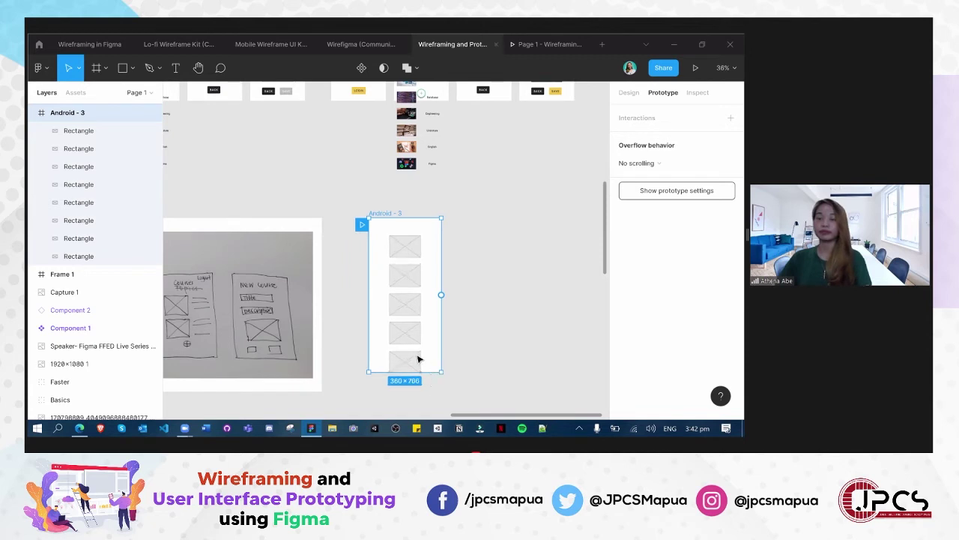
{"action": "left_click", "coordinate": [431, 344]}
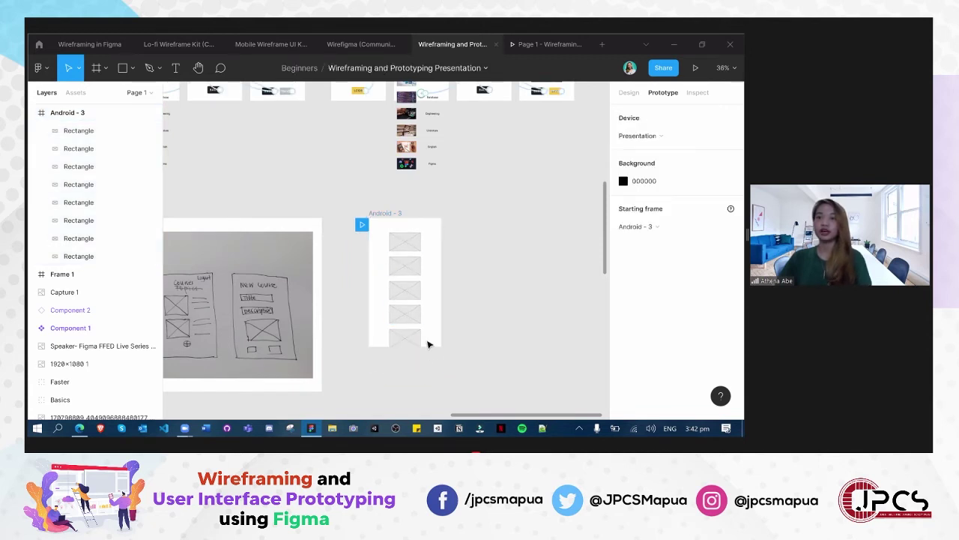
{"action": "left_click", "coordinate": [96, 116]}
{"action": "left_click_drag", "start_coordinate": [380, 345], "coordinate": [381, 398]}
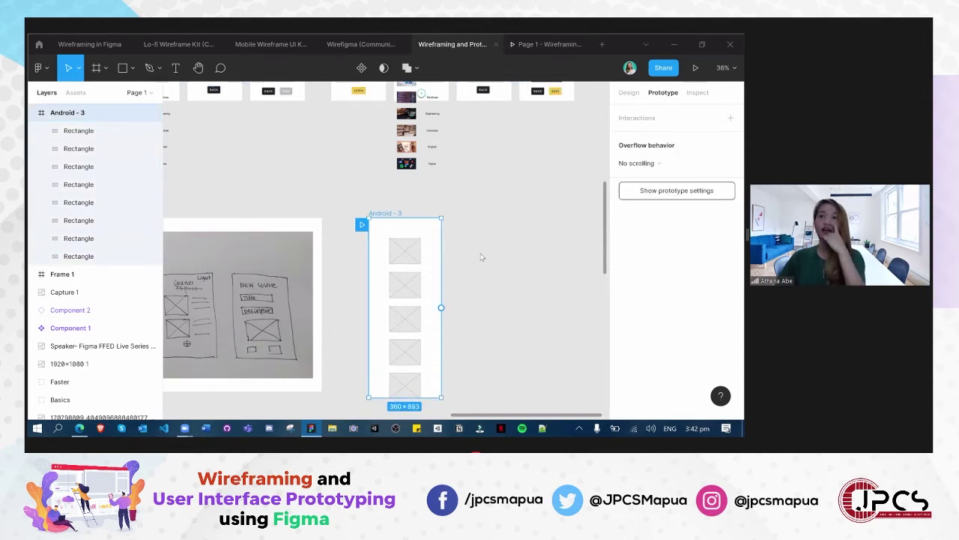
{"action": "key", "text": "ctrl+alt+Return"}
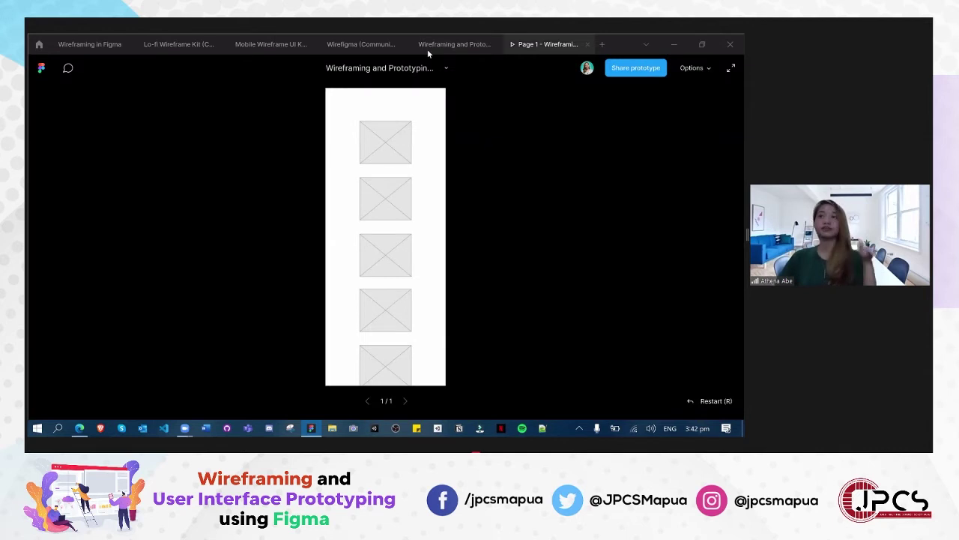
Close the prototype preview and delete the Android - 3 frame with its placeholders
{"action": "left_click", "coordinate": [588, 46]}
{"action": "key", "text": "Delete"}
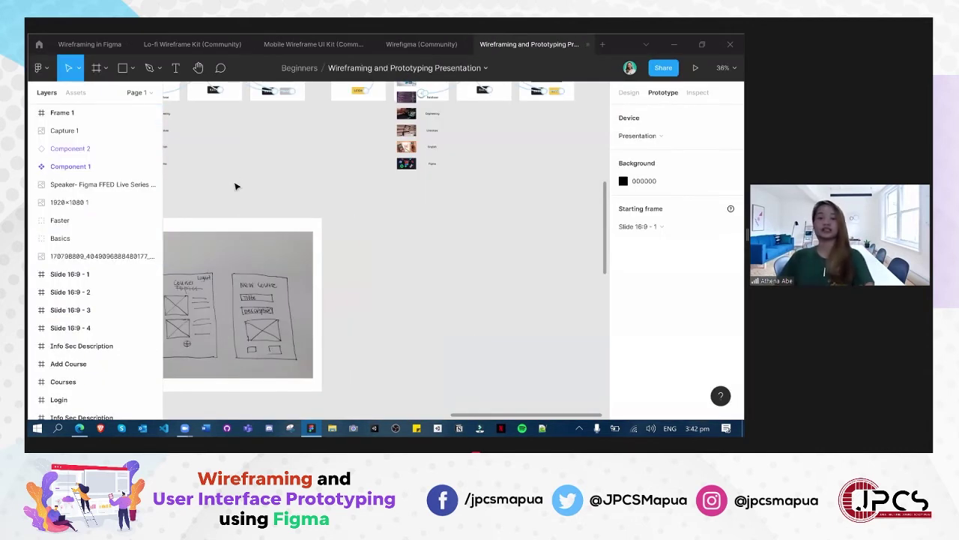
Move the prototype's starting point from Slide 16:9 - 1 to the grayscale Courses wireframe
{"action": "scroll", "coordinate": [407, 239], "scroll_direction": "up", "scroll_amount": 5}
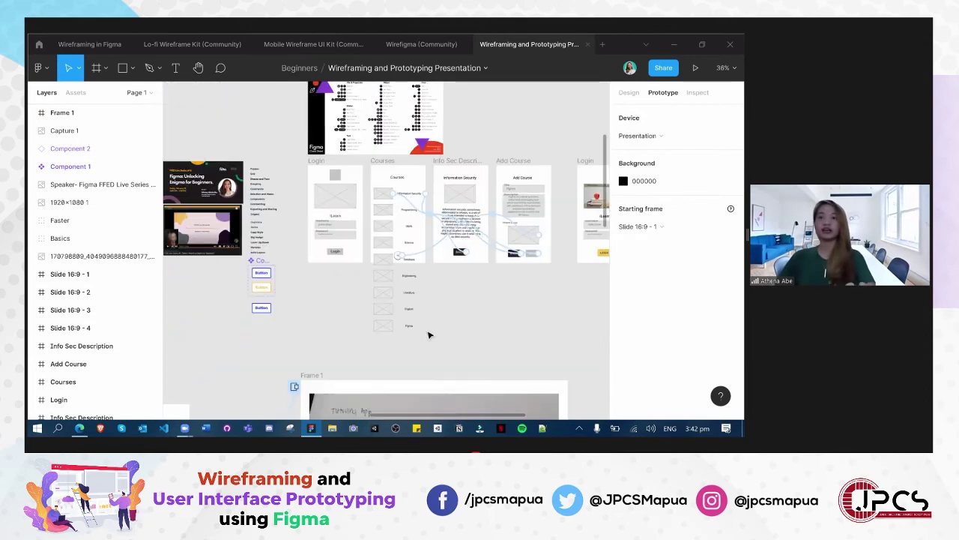
{"action": "scroll", "coordinate": [427, 333], "scroll_direction": "up", "scroll_amount": 5, "text": "ctrl"}
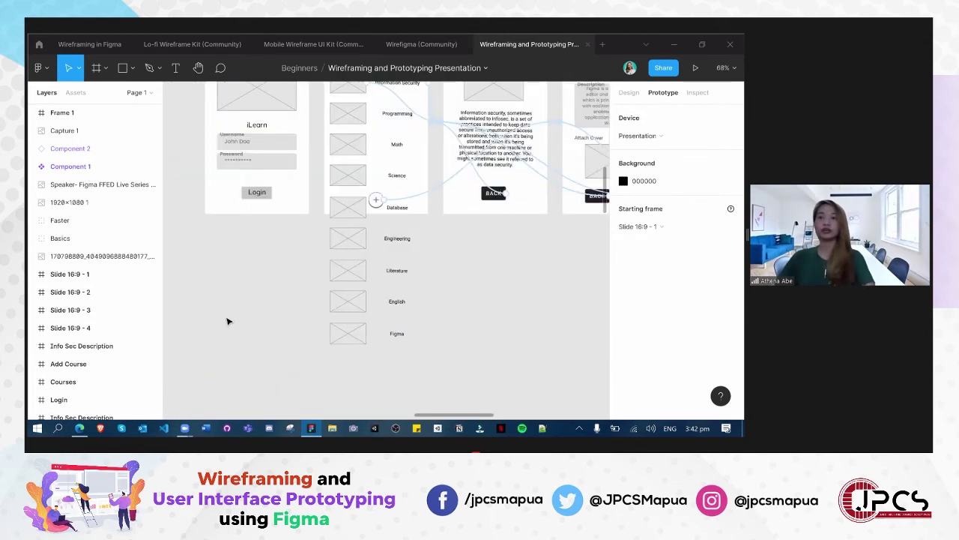
{"action": "scroll", "coordinate": [369, 254], "scroll_direction": "up", "scroll_amount": 3}
{"action": "scroll", "coordinate": [366, 290], "scroll_direction": "down", "scroll_amount": 3}
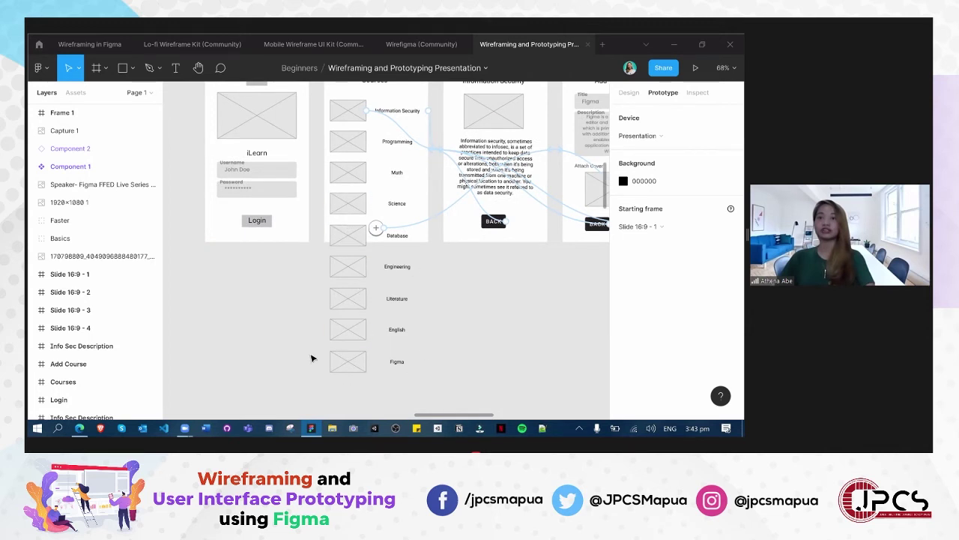
{"action": "scroll", "coordinate": [452, 341], "scroll_direction": "up", "scroll_amount": 2}
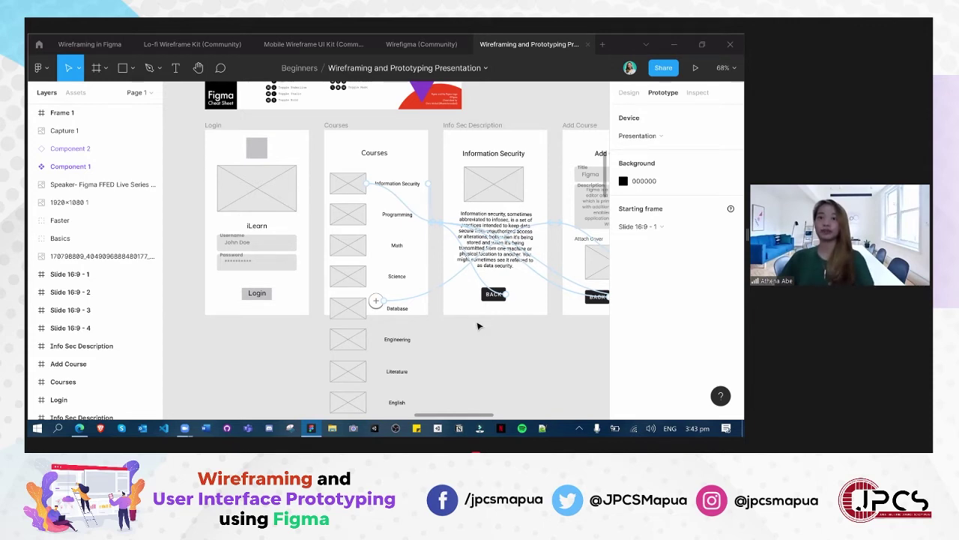
{"action": "scroll", "coordinate": [474, 317], "scroll_direction": "down", "scroll_amount": 10}
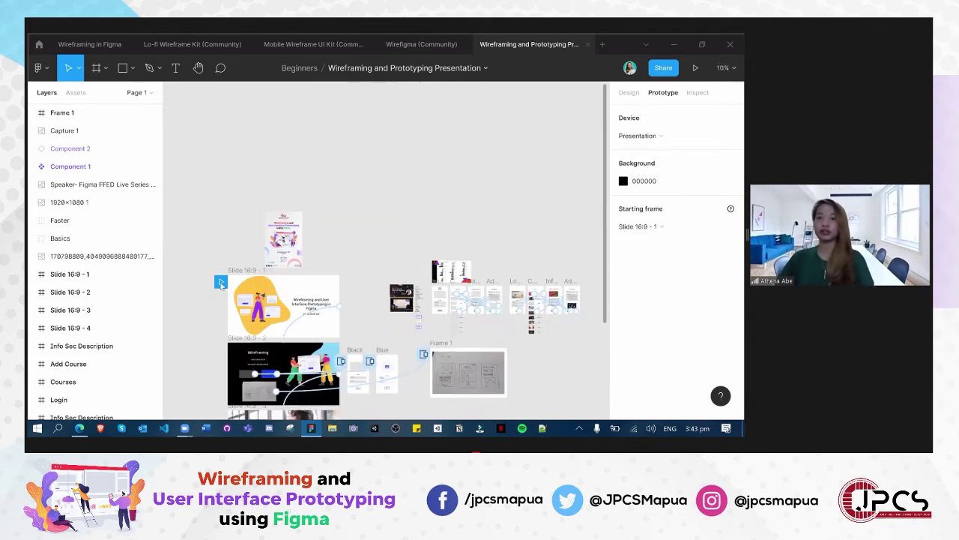
{"action": "mouse_move", "coordinate": [221, 283]}
{"action": "left_mouse_down"}
{"action": "mouse_move", "coordinate": [420, 283]}
{"action": "mouse_move", "coordinate": [436, 287]}
{"action": "mouse_move", "coordinate": [433, 294]}
{"action": "left_mouse_up"}
Present the prototype from the Courses wireframe and scroll its course list down and up to test the overflow
{"action": "scroll", "coordinate": [505, 348], "scroll_direction": "up", "scroll_amount": 3}
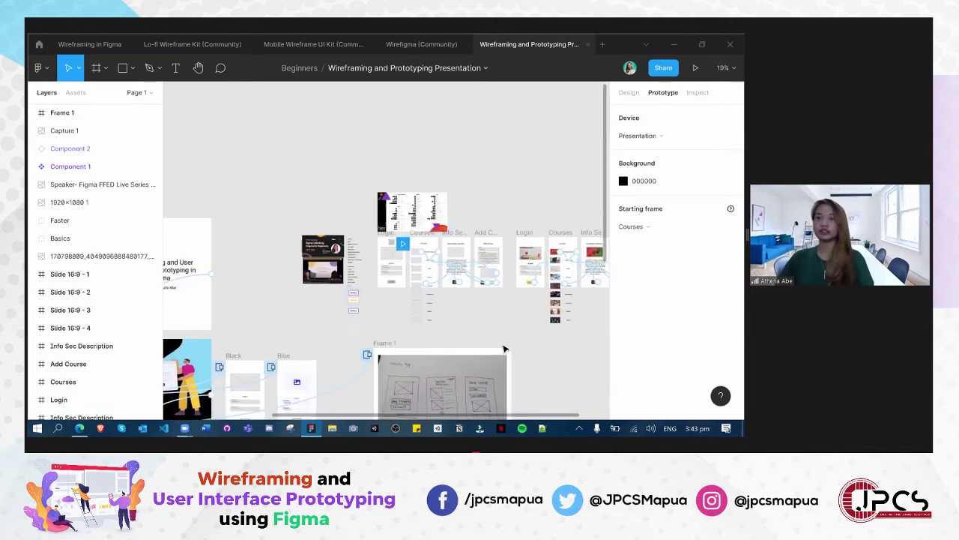
{"action": "scroll", "coordinate": [504, 349], "scroll_direction": "up", "scroll_amount": 3}
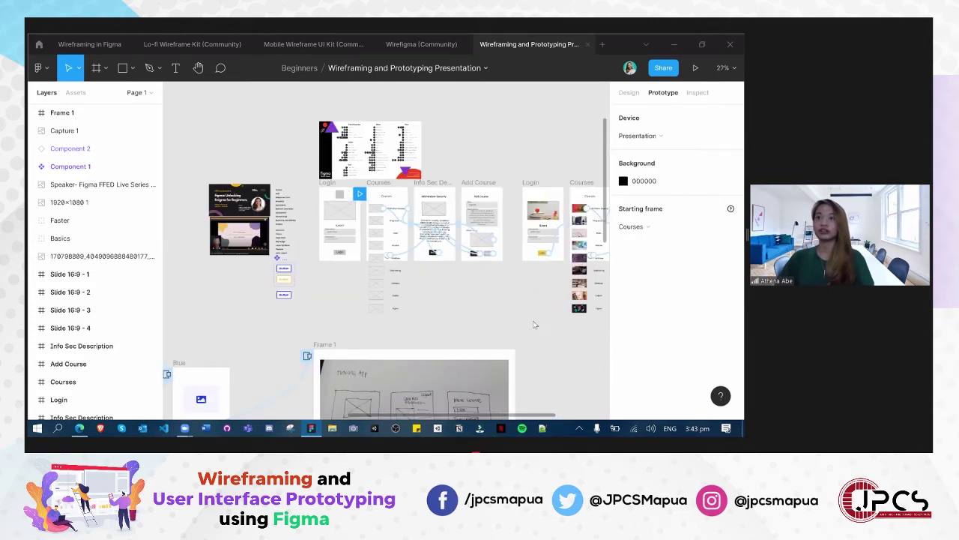
{"action": "key", "text": "ctrl+alt+Return"}
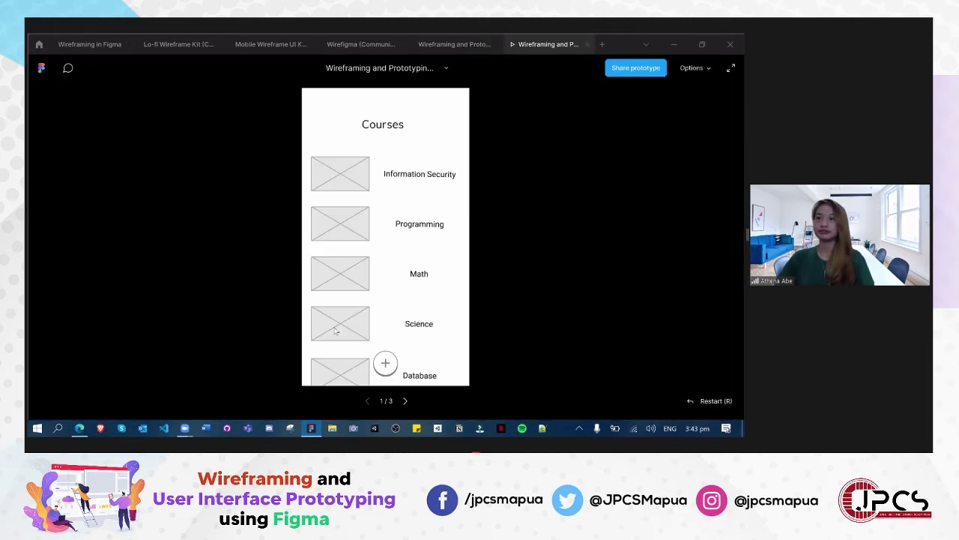
{"action": "scroll", "coordinate": [389, 225], "scroll_direction": "down", "scroll_amount": 2}
{"action": "scroll", "coordinate": [387, 229], "scroll_direction": "up", "scroll_amount": 2}
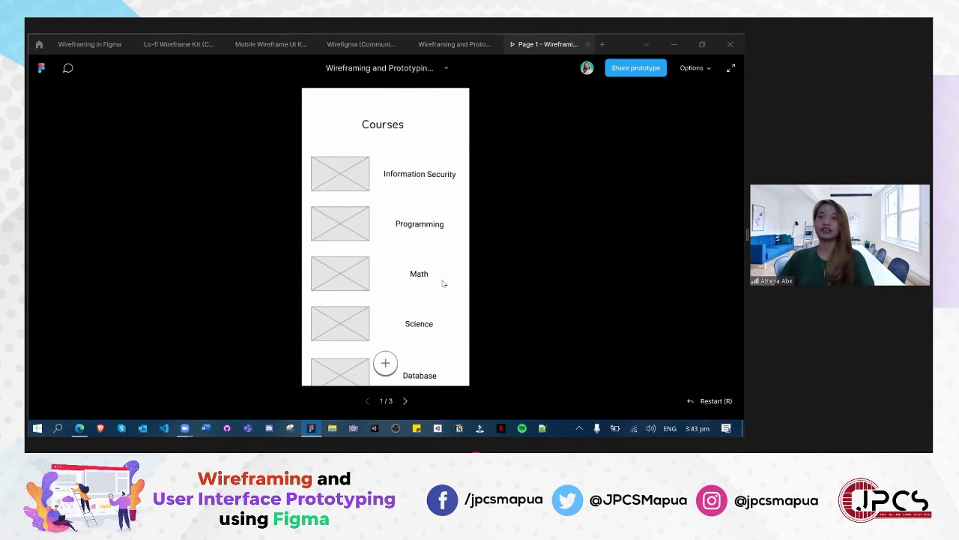
{"action": "scroll", "coordinate": [390, 337], "scroll_direction": "down", "scroll_amount": 2}
{"action": "scroll", "coordinate": [390, 339], "scroll_direction": "up", "scroll_amount": 2}
{"action": "scroll", "coordinate": [385, 315], "scroll_direction": "down", "scroll_amount": 2}
{"action": "scroll", "coordinate": [386, 313], "scroll_direction": "up", "scroll_amount": 2}
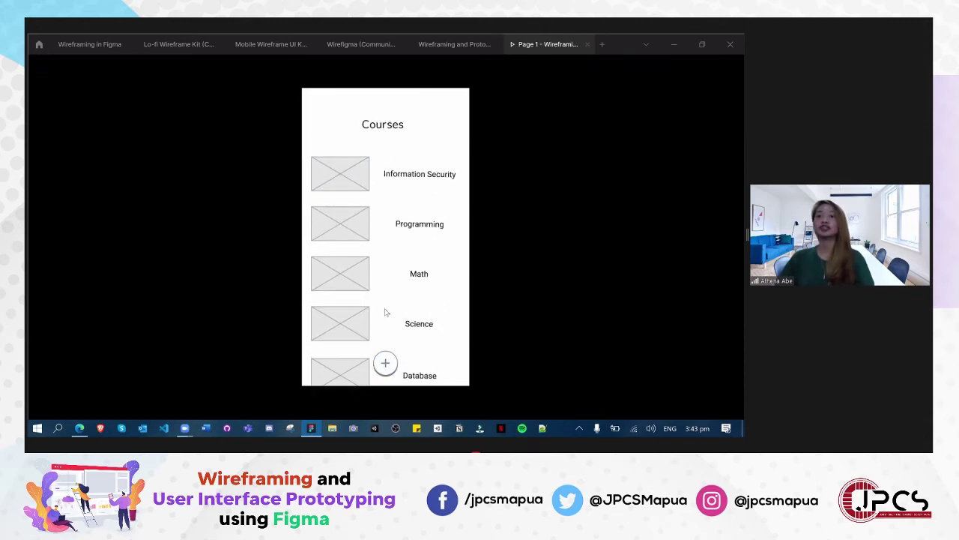
Return to the design file and compare the grayscale Courses wireframe with the hand-drawn Courses sketch
{"action": "left_click", "coordinate": [452, 44]}
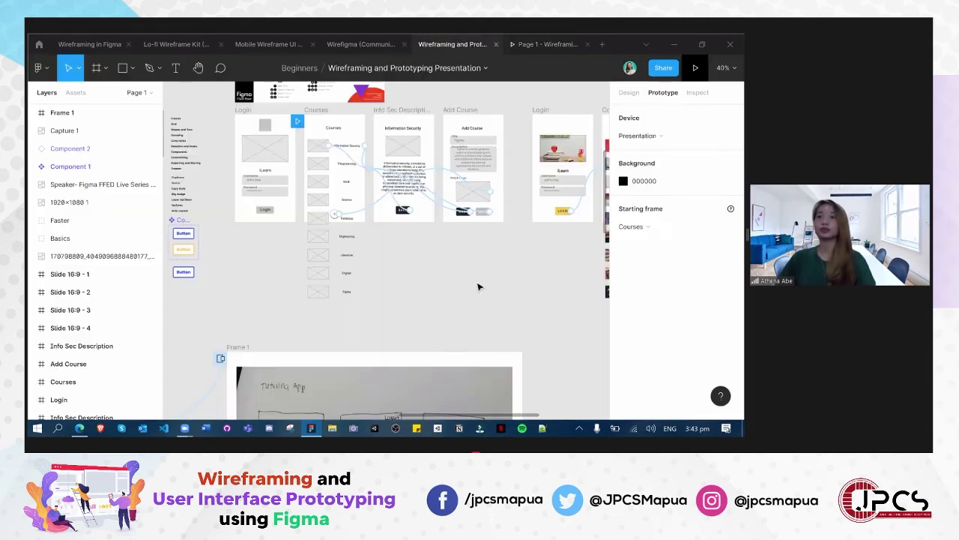
{"action": "scroll", "coordinate": [272, 278], "scroll_direction": "up", "scroll_amount": 1}
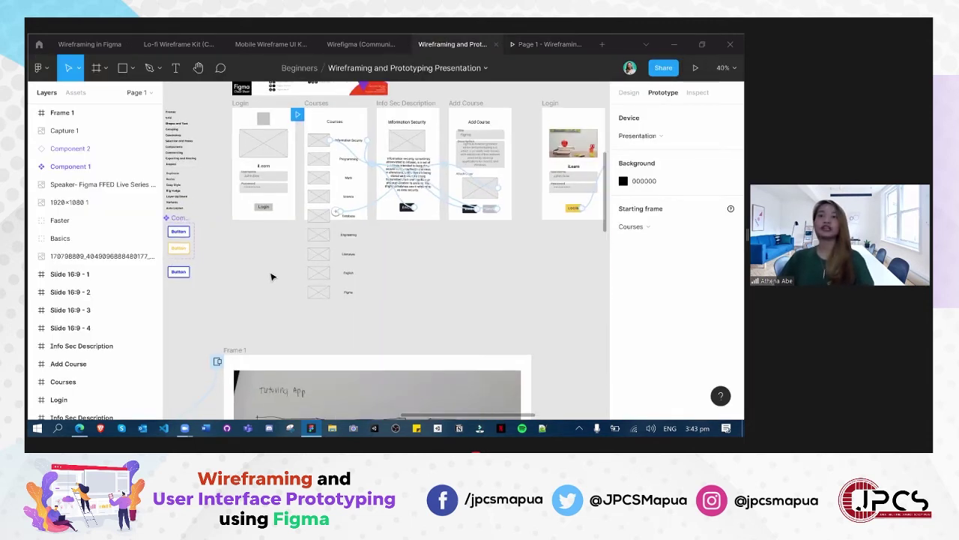
{"action": "scroll", "coordinate": [390, 279], "scroll_direction": "up", "scroll_amount": 5}
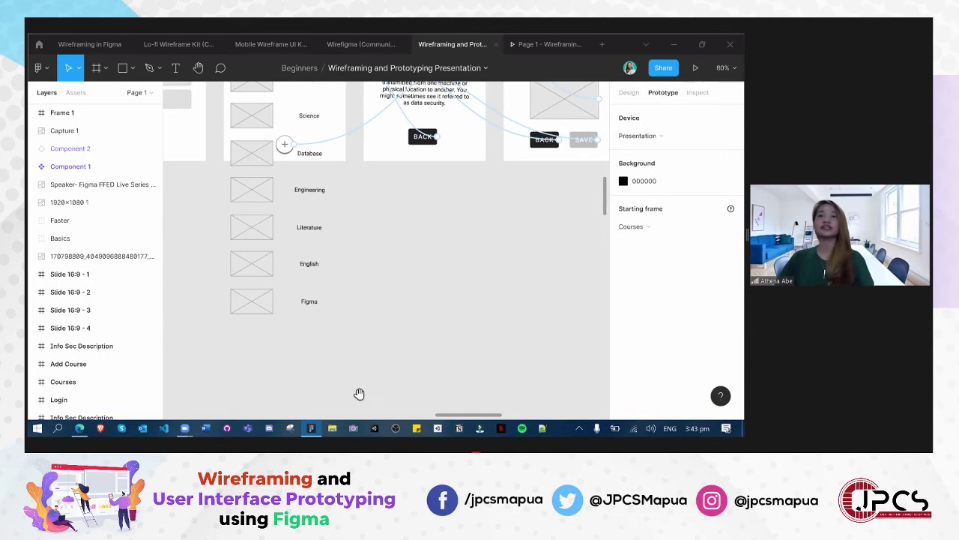
{"action": "scroll", "coordinate": [359, 393], "scroll_direction": "up", "scroll_amount": 5}
{"action": "scroll", "coordinate": [359, 394], "scroll_direction": "left", "scroll_amount": 2}
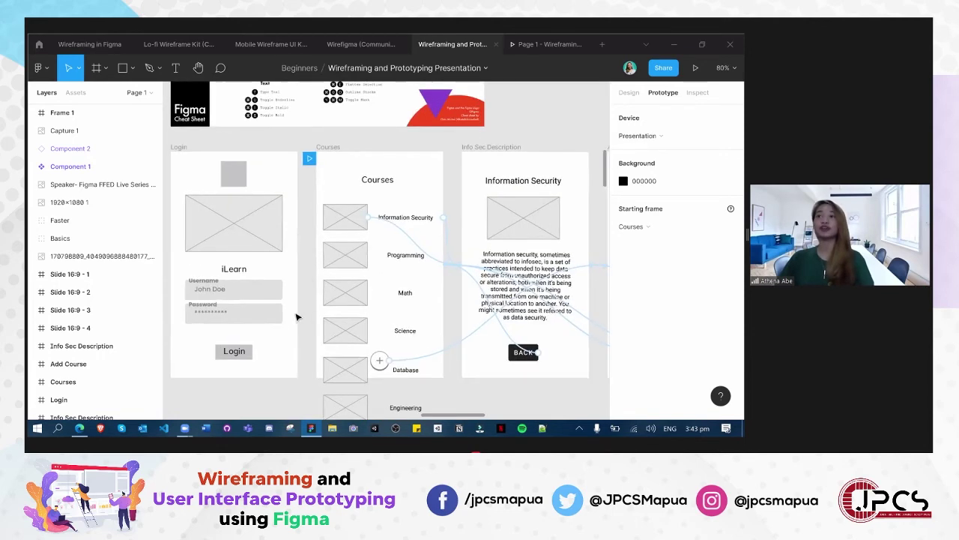
{"action": "scroll", "coordinate": [298, 317], "scroll_direction": "up", "scroll_amount": 2}
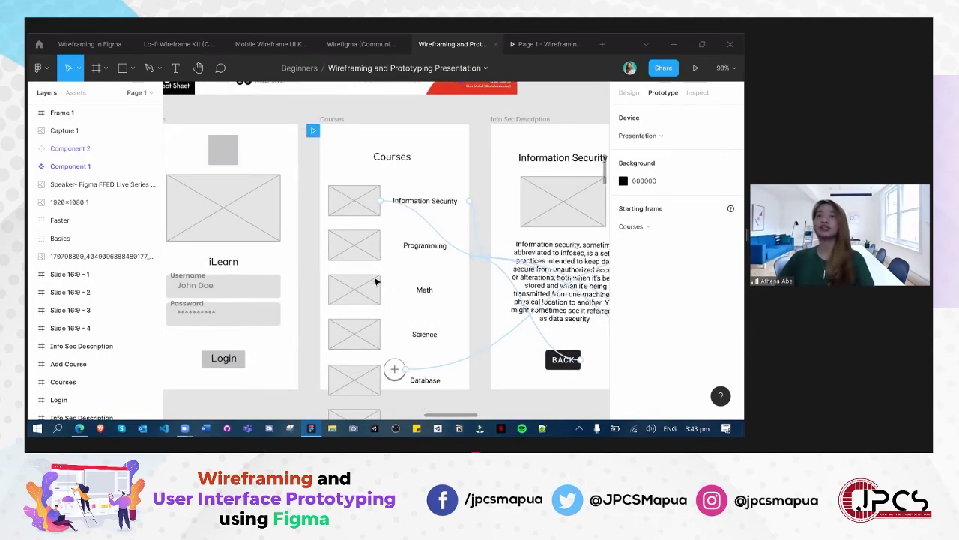
{"action": "scroll", "coordinate": [462, 361], "scroll_direction": "down", "scroll_amount": 1}
{"action": "left_click_drag", "start_coordinate": [465, 319], "coordinate": [462, 180]}
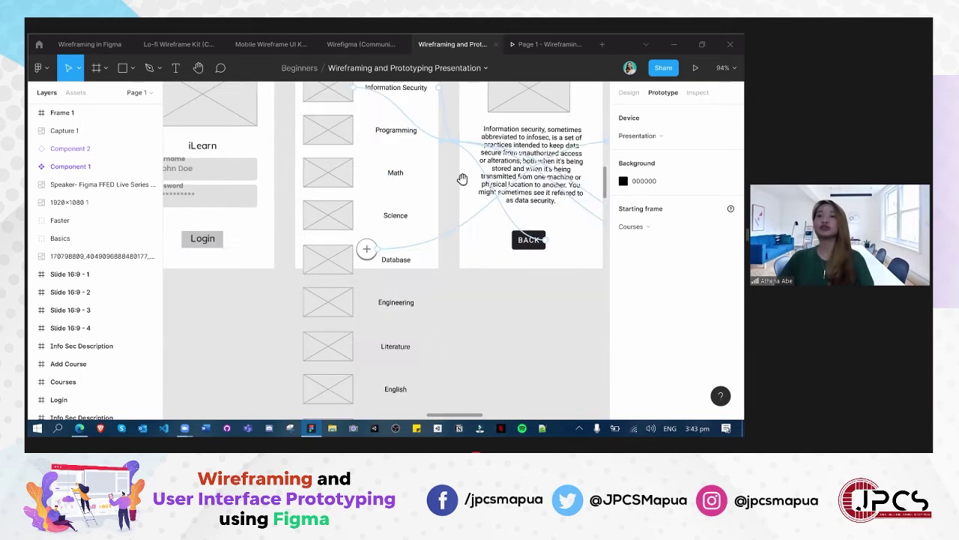
{"action": "left_click_drag", "start_coordinate": [427, 325], "coordinate": [345, 180]}
{"action": "scroll", "coordinate": [347, 182], "scroll_direction": "down", "scroll_amount": 3}
{"action": "scroll", "coordinate": [346, 182], "scroll_direction": "right", "scroll_amount": 2}
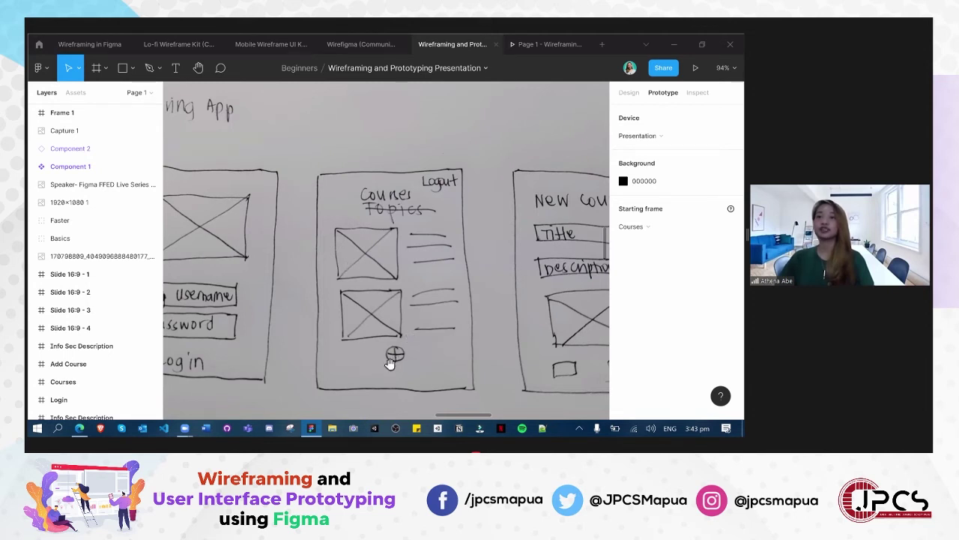
{"action": "scroll", "coordinate": [368, 179], "scroll_direction": "up", "scroll_amount": 1}
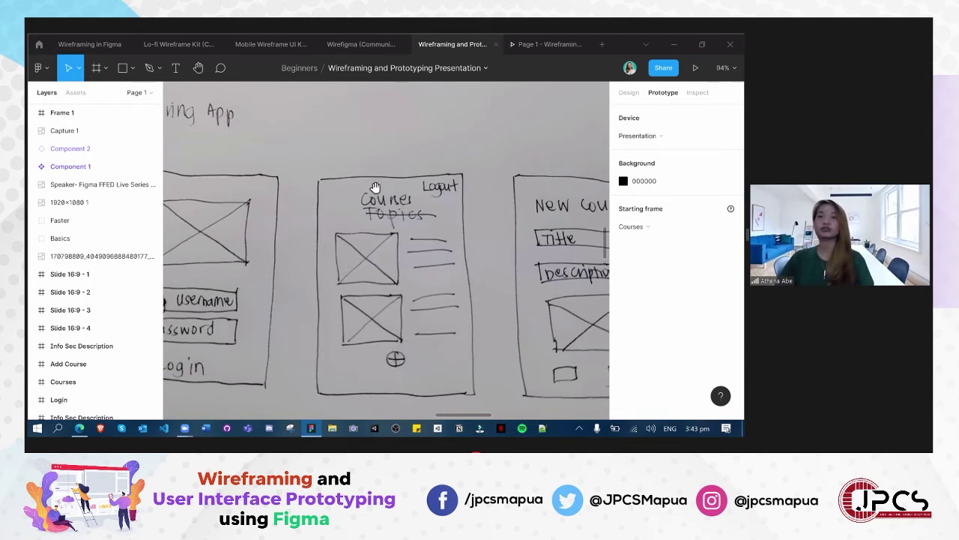
{"action": "scroll", "coordinate": [397, 300], "scroll_direction": "down", "scroll_amount": 5}
Duplicate the Login button's gray rectangle and place the copy in the Courses wireframe's upper-right corner at X 181, Y 8
{"action": "scroll", "coordinate": [216, 362], "scroll_direction": "up", "scroll_amount": 3}
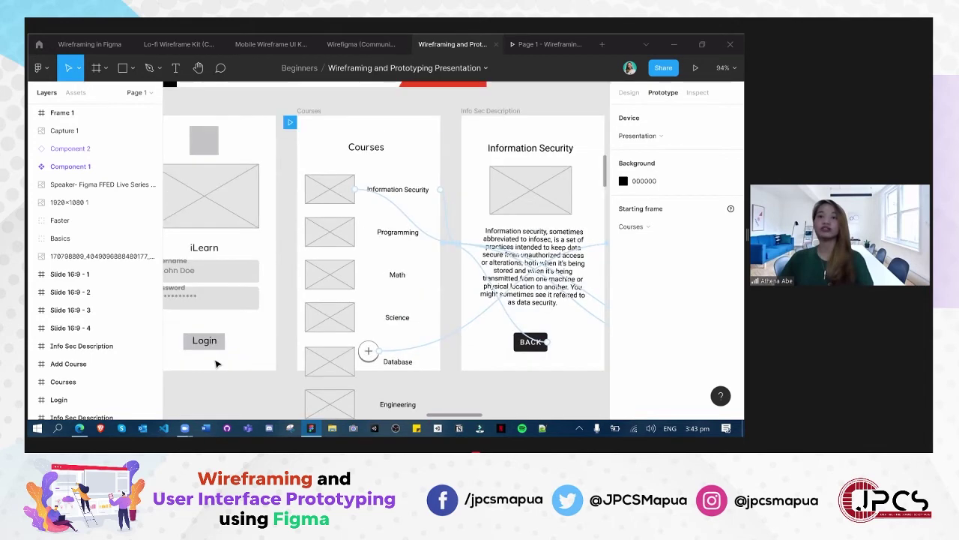
{"action": "scroll", "coordinate": [225, 365], "scroll_direction": "up", "scroll_amount": 1}
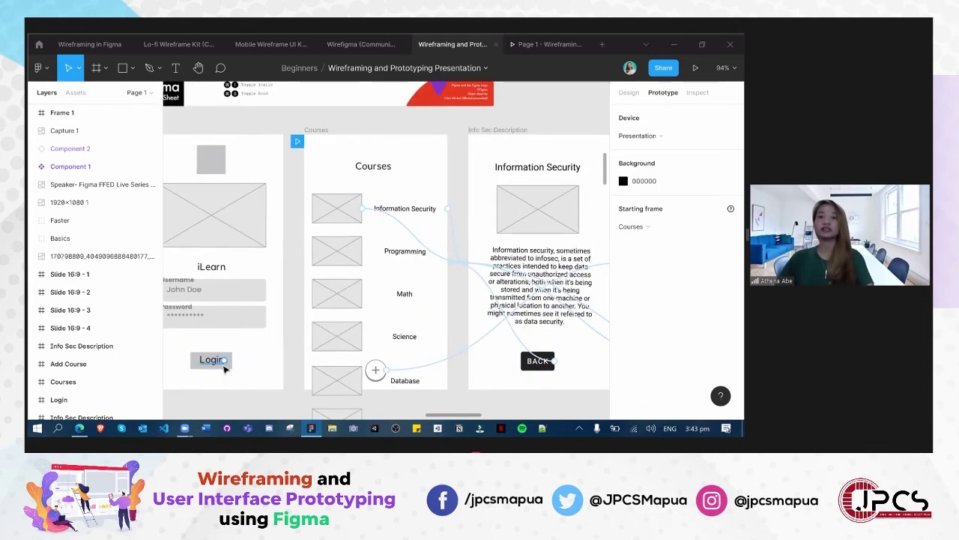
{"action": "left_click", "coordinate": [228, 365]}
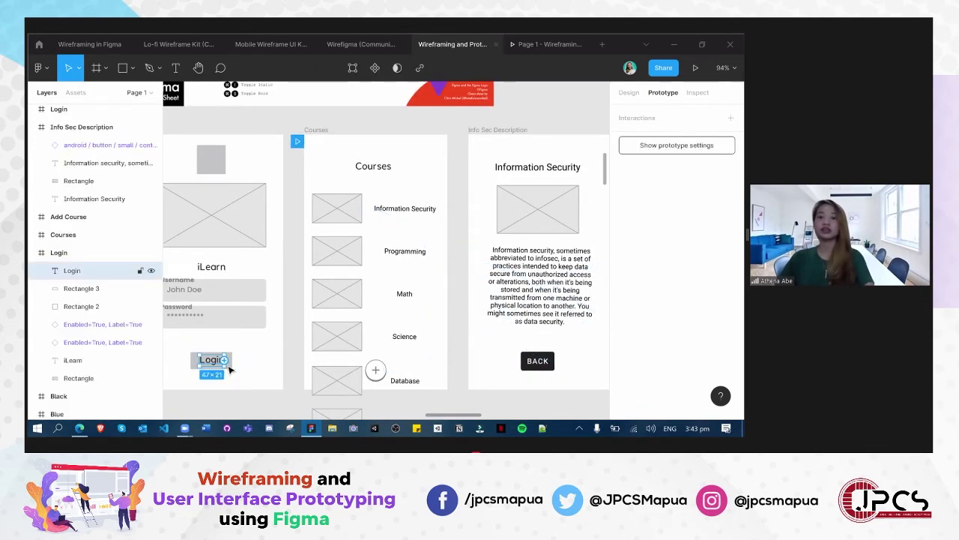
{"action": "left_click_drag", "start_coordinate": [224, 360], "coordinate": [281, 321]}
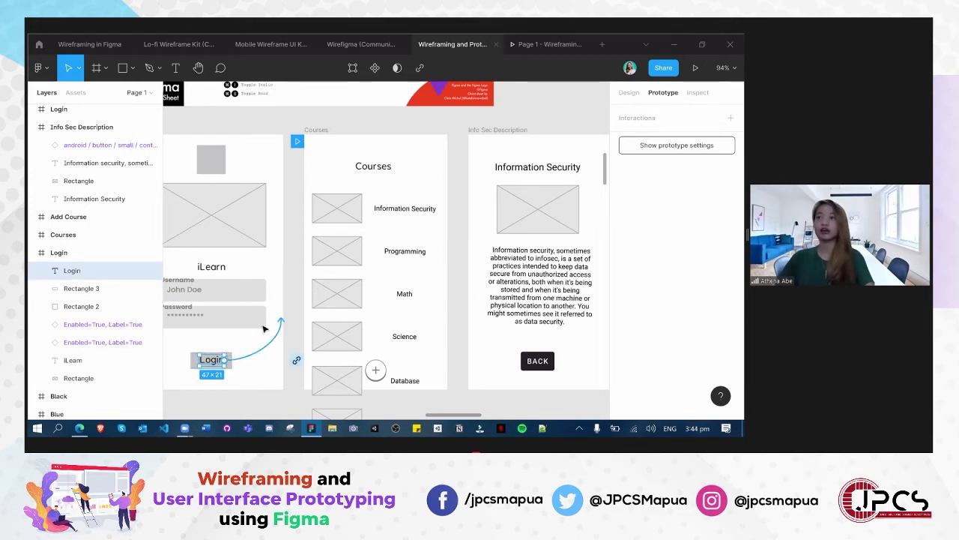
{"action": "left_click", "coordinate": [213, 363], "text": "shift"}
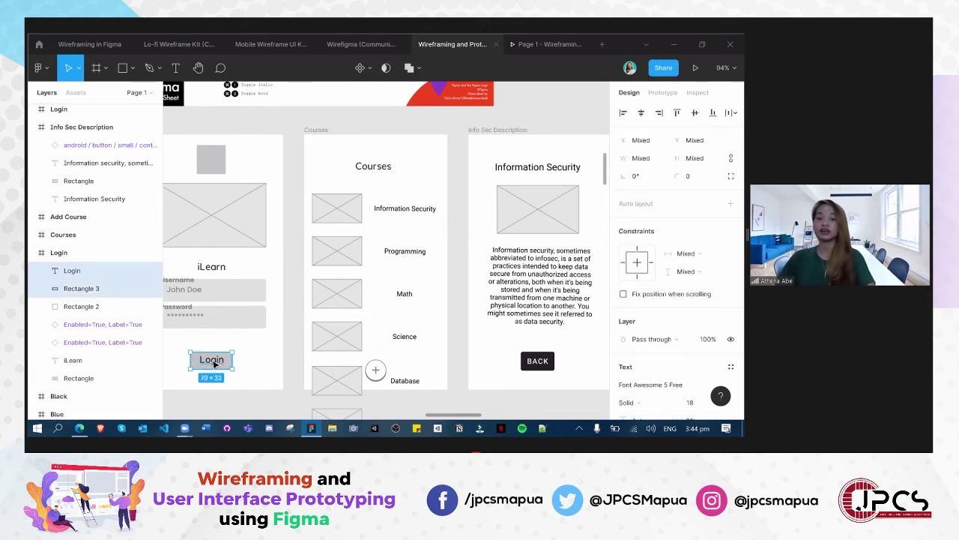
{"action": "left_click", "coordinate": [213, 363], "text": "shift"}
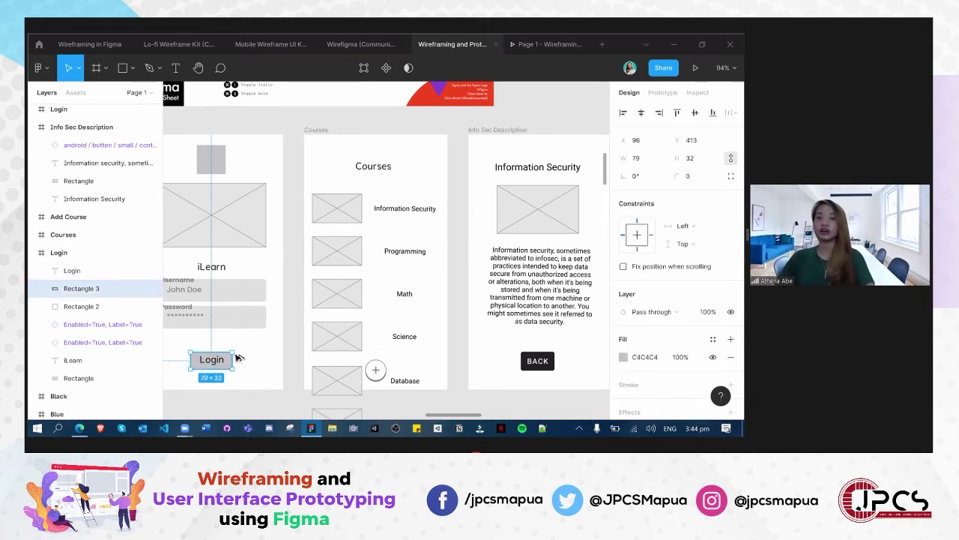
{"action": "key", "text": "ctrl+d"}
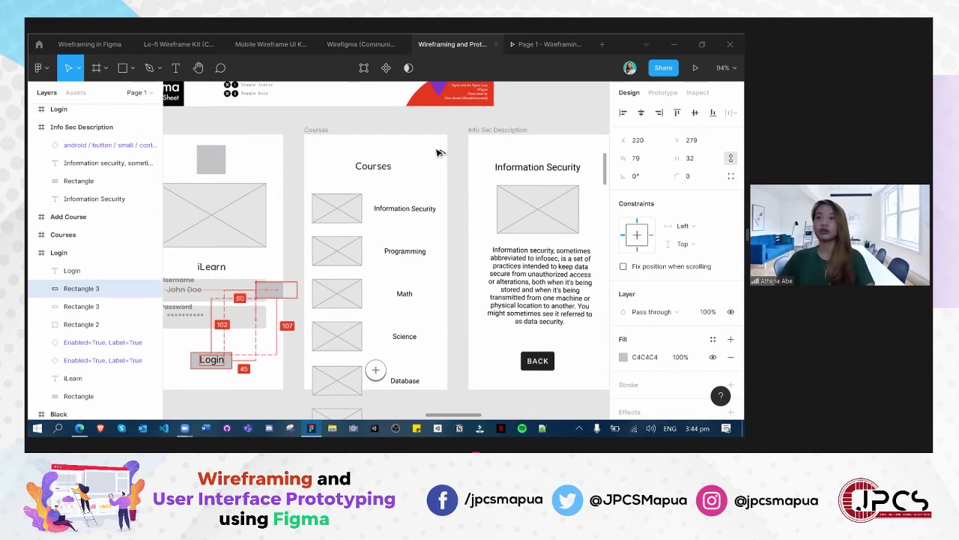
{"action": "left_click_drag", "start_coordinate": [440, 152], "coordinate": [439, 152]}
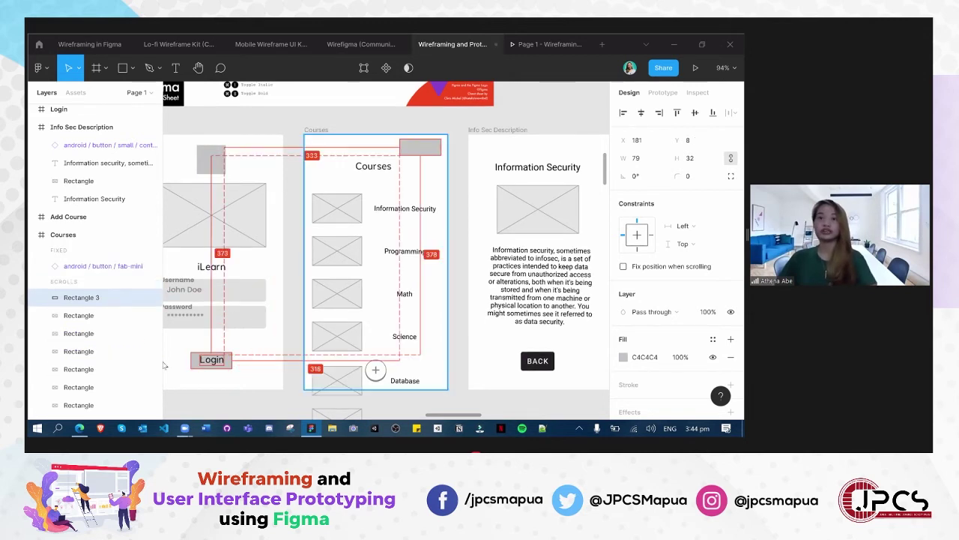
Move the Login button's text onto the new rectangle in the Courses wireframe and change it to Logout
{"action": "left_click", "coordinate": [214, 362]}
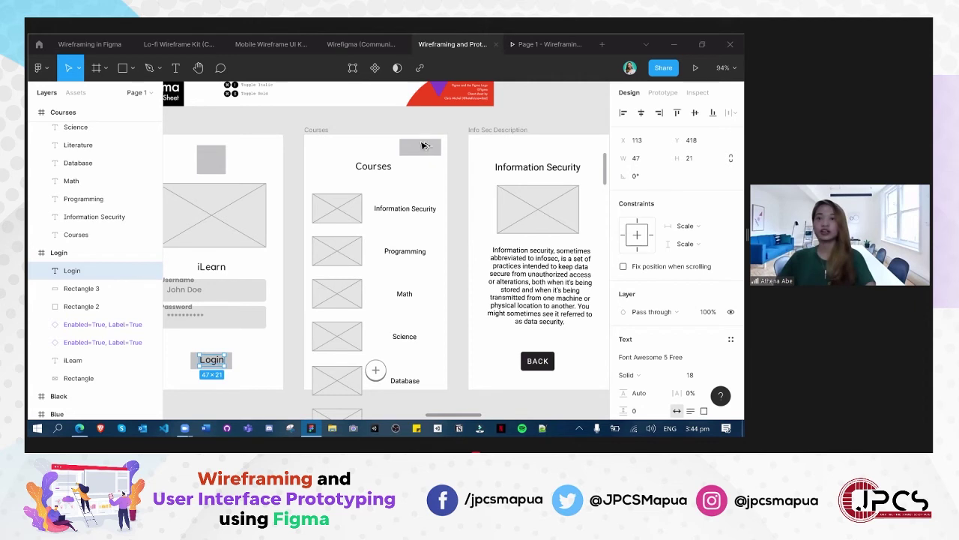
{"action": "mouse_move", "coordinate": [422, 143]}
{"action": "left_mouse_down"}
{"action": "mouse_move", "coordinate": [428, 151]}
{"action": "mouse_move", "coordinate": [419, 147]}
{"action": "left_mouse_up"}
{"action": "double_click", "coordinate": [412, 146]}
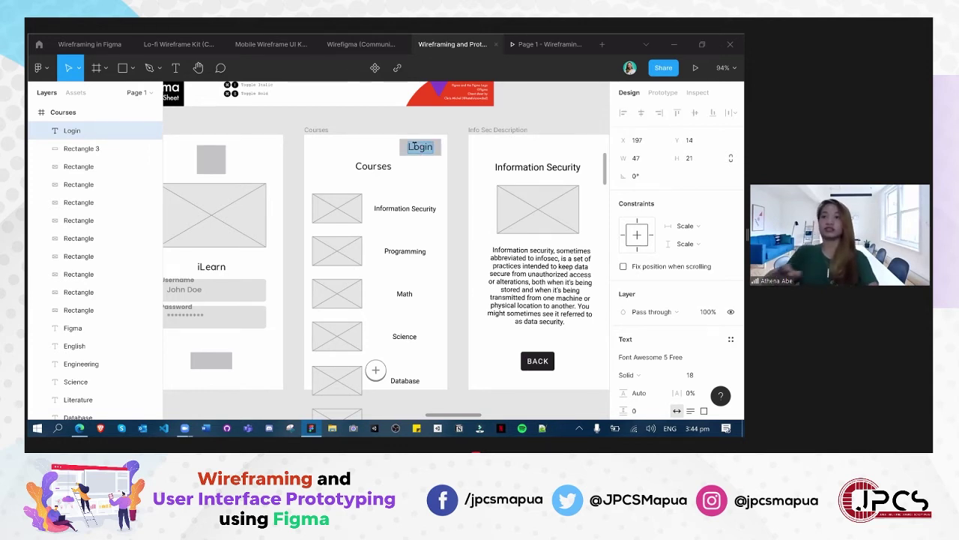
{"action": "type", "text": "Logout"}
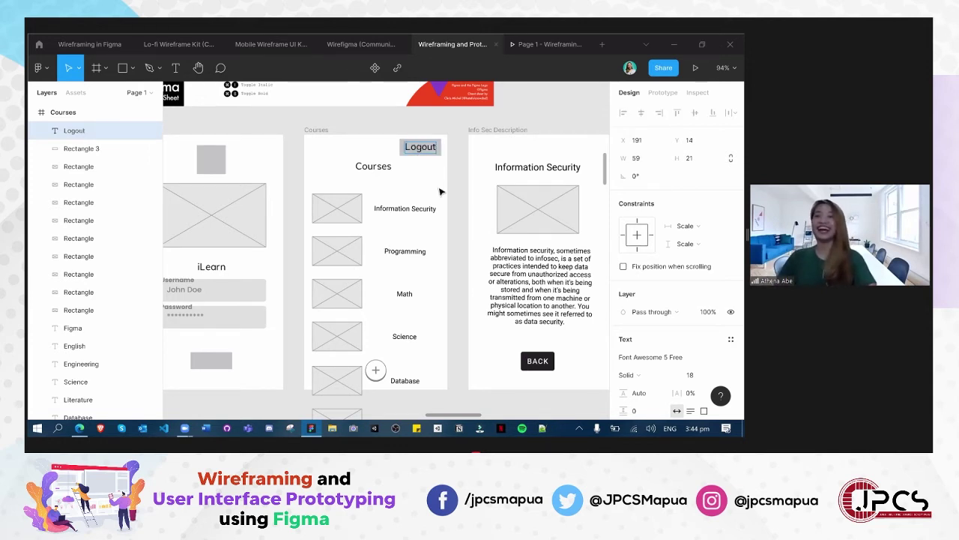
{"action": "left_click", "coordinate": [442, 397]}
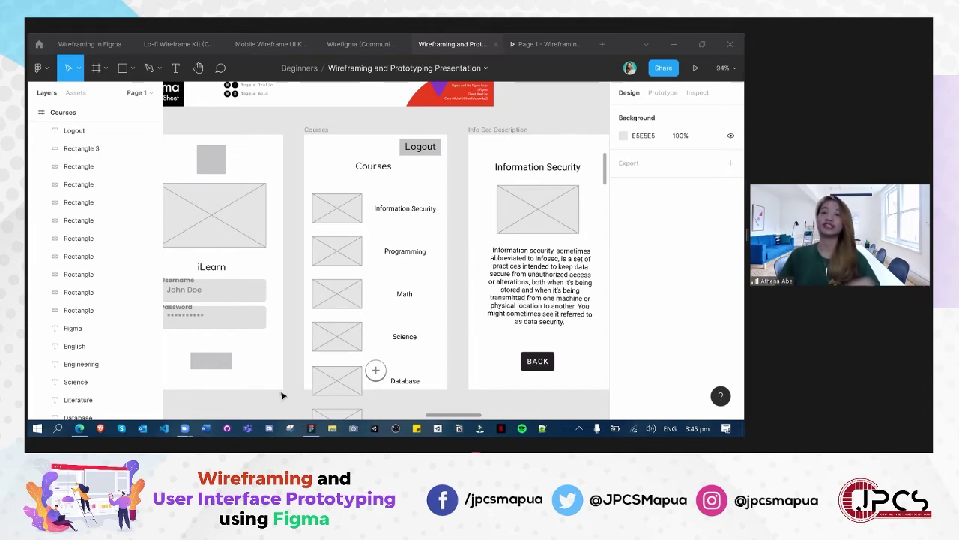
Compare the overflowing course list in the Courses wireframe with the hand-drawn Courses and New Course sketches
{"action": "left_click", "coordinate": [296, 372]}
{"action": "scroll", "coordinate": [296, 373], "scroll_direction": "down", "scroll_amount": 3}
{"action": "scroll", "coordinate": [281, 338], "scroll_direction": "down", "scroll_amount": 3}
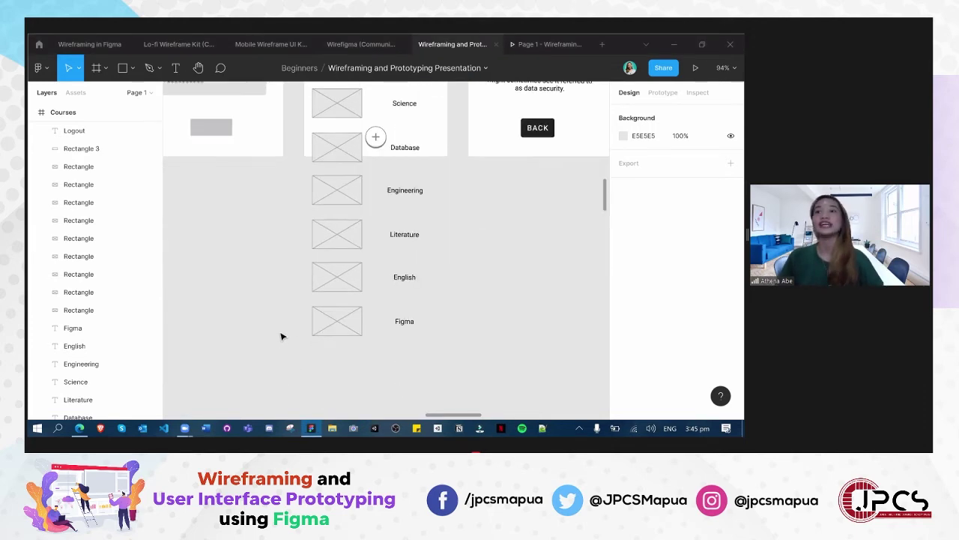
{"action": "scroll", "coordinate": [294, 330], "scroll_direction": "up", "scroll_amount": 3}
{"action": "scroll", "coordinate": [295, 328], "scroll_direction": "down", "scroll_amount": 3}
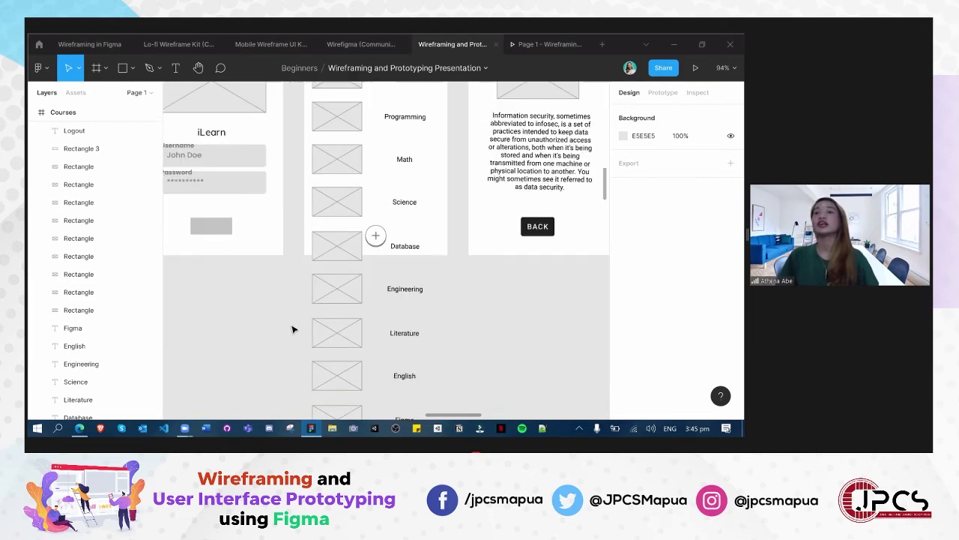
{"action": "scroll", "coordinate": [238, 333], "scroll_direction": "up", "scroll_amount": 1}
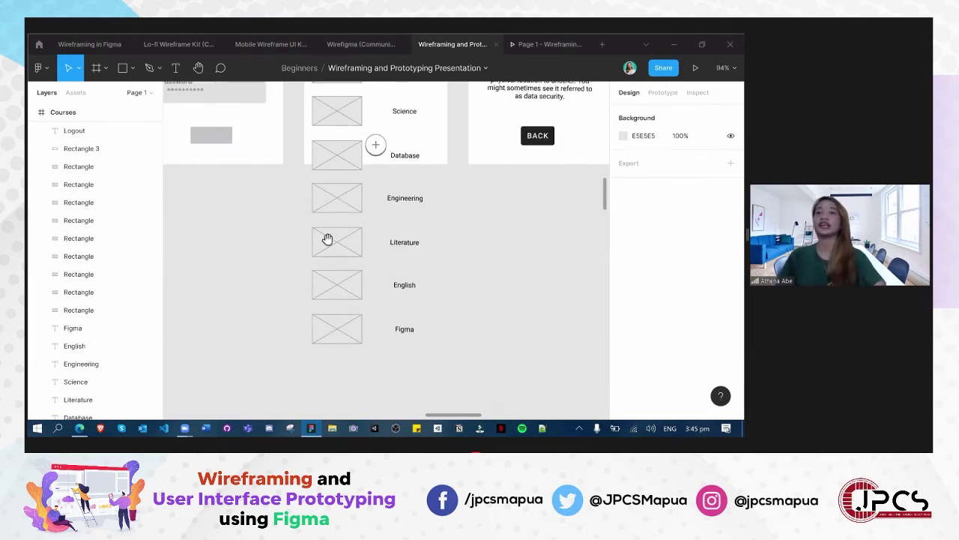
{"action": "scroll", "coordinate": [302, 308], "scroll_direction": "down", "scroll_amount": 2}
{"action": "scroll", "coordinate": [301, 309], "scroll_direction": "left", "scroll_amount": 2}
{"action": "scroll", "coordinate": [301, 308], "scroll_direction": "down", "scroll_amount": 10}
{"action": "scroll", "coordinate": [370, 285], "scroll_direction": "right", "scroll_amount": 4}
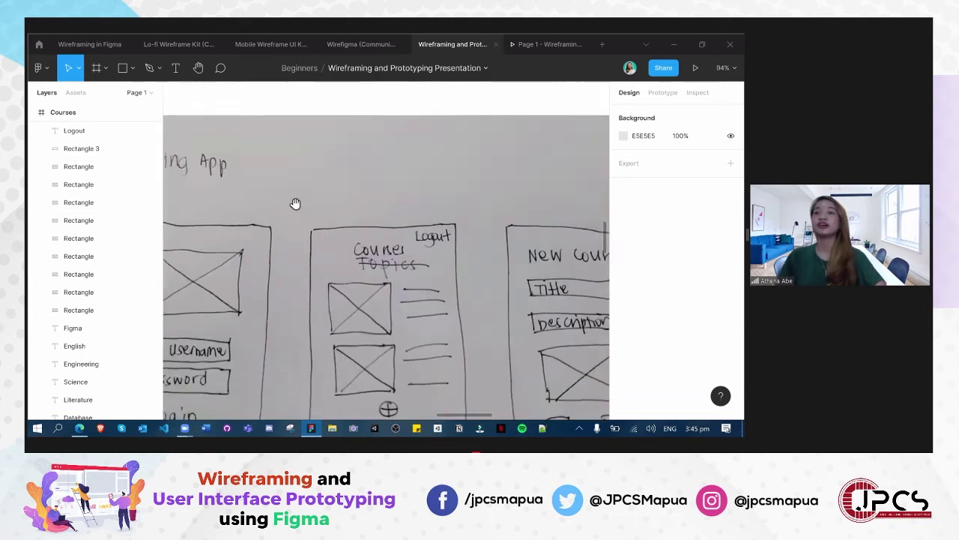
{"action": "scroll", "coordinate": [372, 225], "scroll_direction": "up", "scroll_amount": 1}
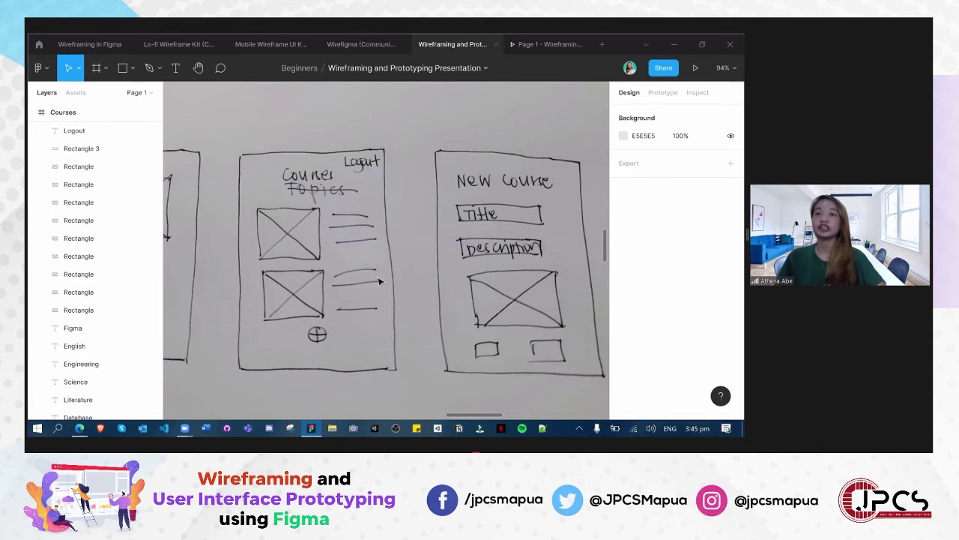
{"action": "scroll", "coordinate": [323, 174], "scroll_direction": "up", "scroll_amount": 6}
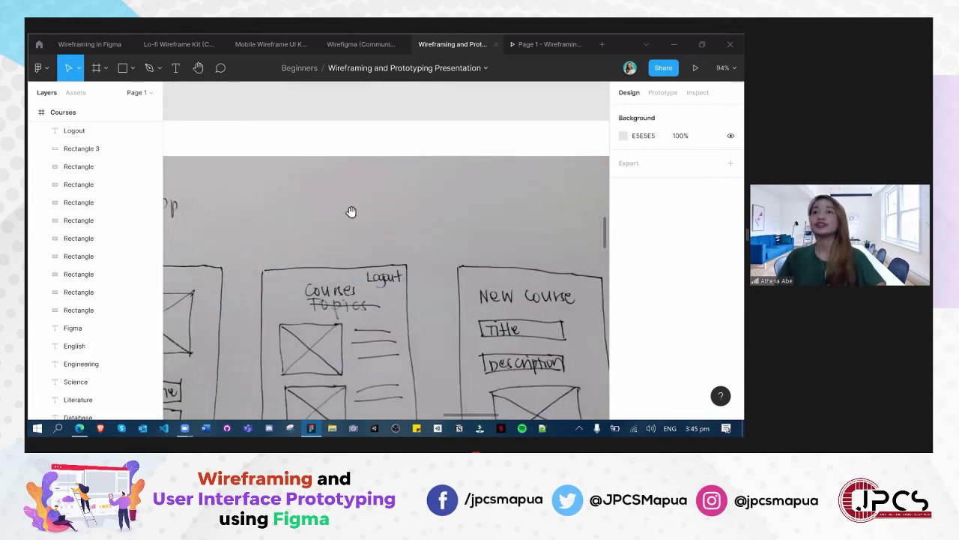
{"action": "scroll", "coordinate": [295, 345], "scroll_direction": "up", "scroll_amount": 1}
{"action": "scroll", "coordinate": [293, 163], "scroll_direction": "down", "scroll_amount": 4}
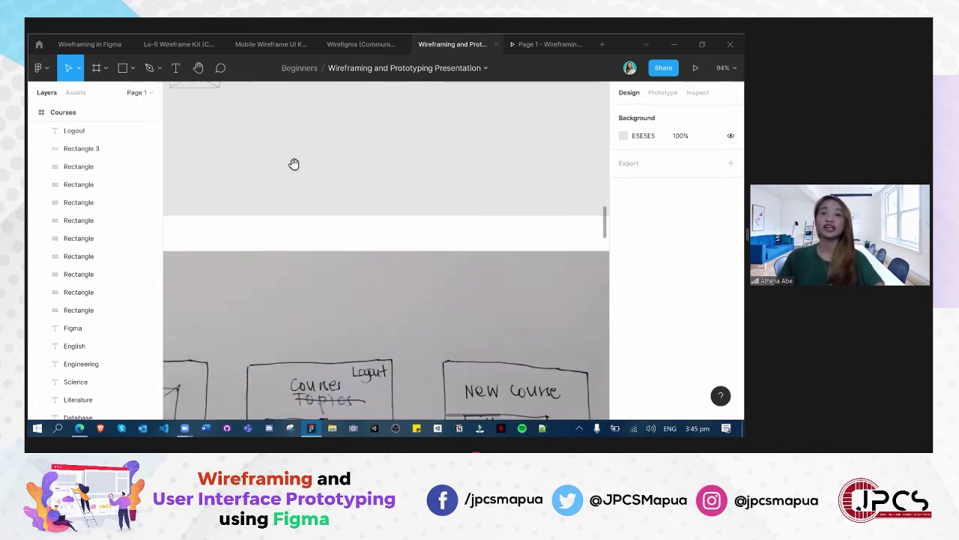
Review the grayscale Courses, Info Sec Description and Add Course wireframes side by side
{"action": "scroll", "coordinate": [348, 259], "scroll_direction": "up", "scroll_amount": 6}
{"action": "scroll", "coordinate": [353, 397], "scroll_direction": "up", "scroll_amount": 6}
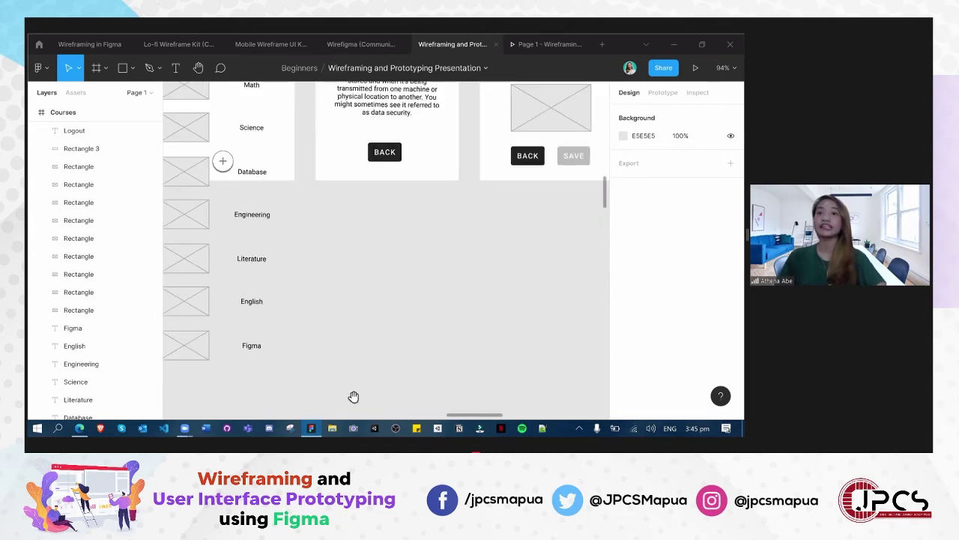
{"action": "scroll", "coordinate": [330, 354], "scroll_direction": "left", "scroll_amount": 1}
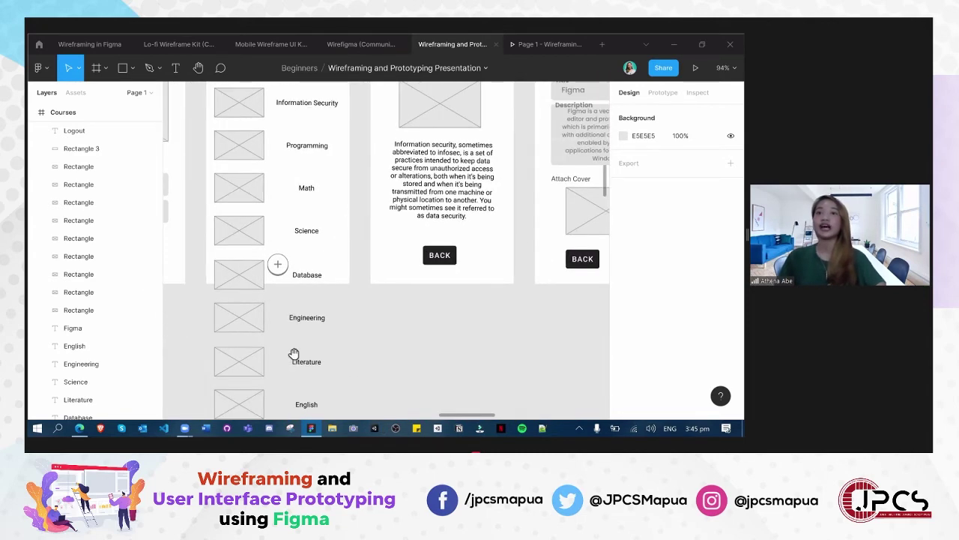
{"action": "scroll", "coordinate": [285, 344], "scroll_direction": "up", "scroll_amount": 4}
{"action": "scroll", "coordinate": [330, 300], "scroll_direction": "right", "scroll_amount": 2}
{"action": "scroll", "coordinate": [344, 293], "scroll_direction": "down", "scroll_amount": 2}
{"action": "scroll", "coordinate": [344, 293], "scroll_direction": "left", "scroll_amount": 2}
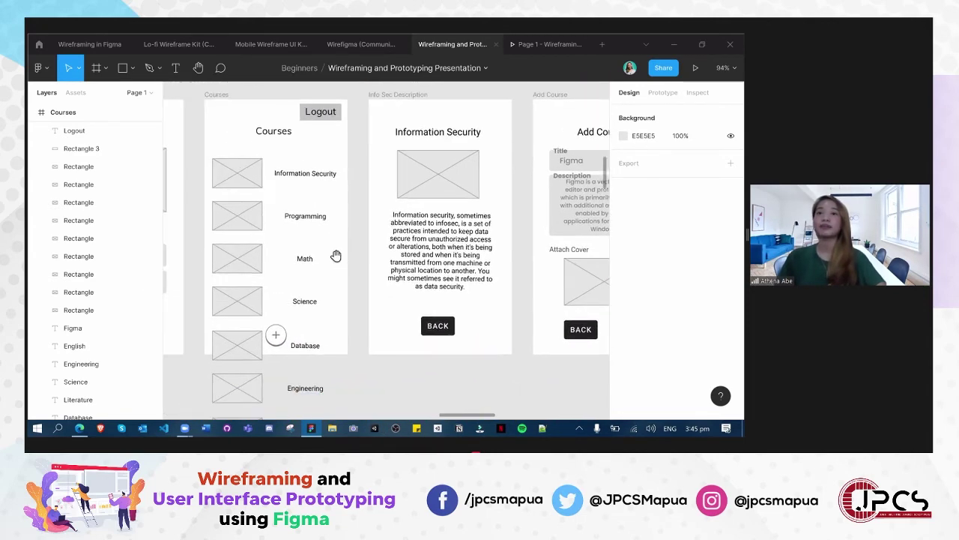
{"action": "scroll", "coordinate": [295, 315], "scroll_direction": "up", "scroll_amount": 2}
{"action": "scroll", "coordinate": [295, 315], "scroll_direction": "right", "scroll_amount": 3}
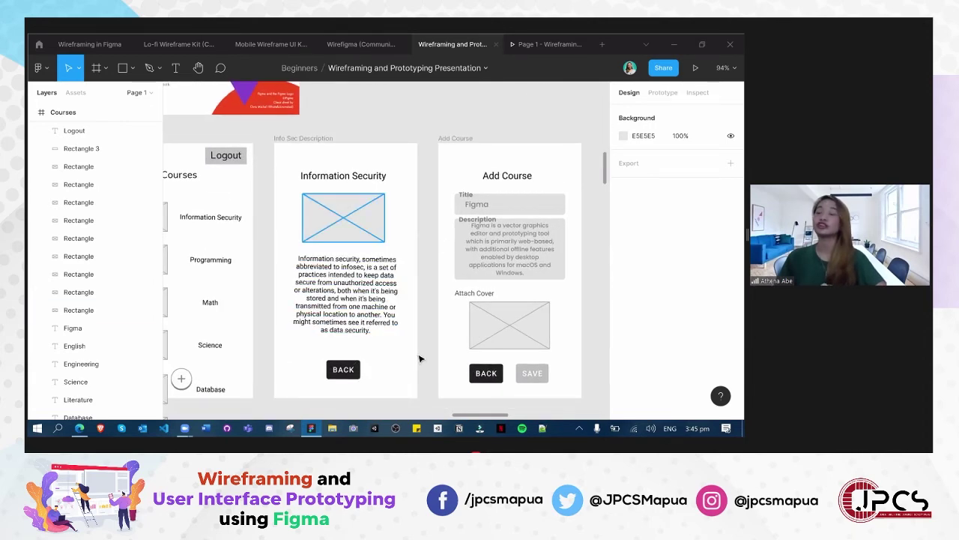
{"action": "scroll", "coordinate": [349, 242], "scroll_direction": "left", "scroll_amount": 3}
{"action": "scroll", "coordinate": [350, 242], "scroll_direction": "down", "scroll_amount": 1}
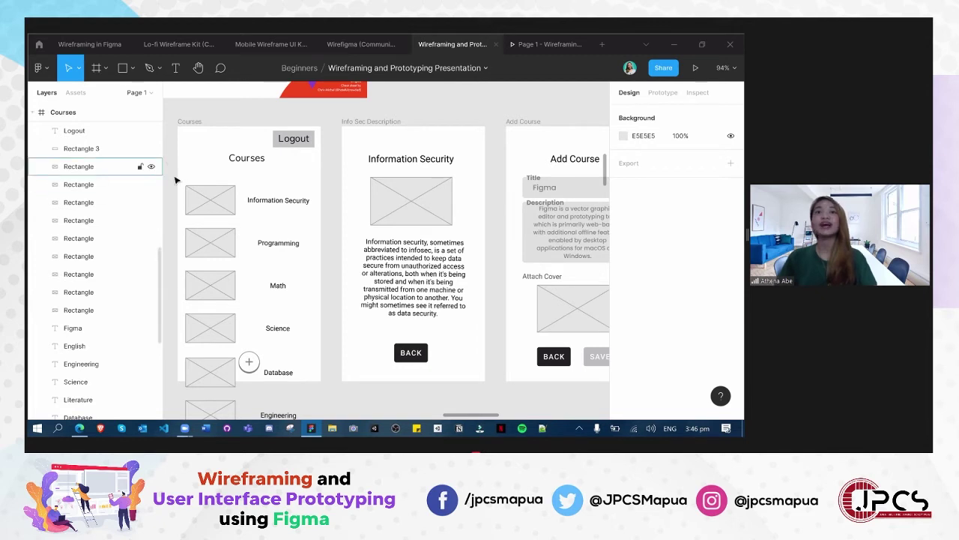
Shift all the course image placeholders in the Courses wireframe, including the overflowing ones, right to X 29
{"action": "left_click_drag", "start_coordinate": [171, 172], "coordinate": [328, 390]}
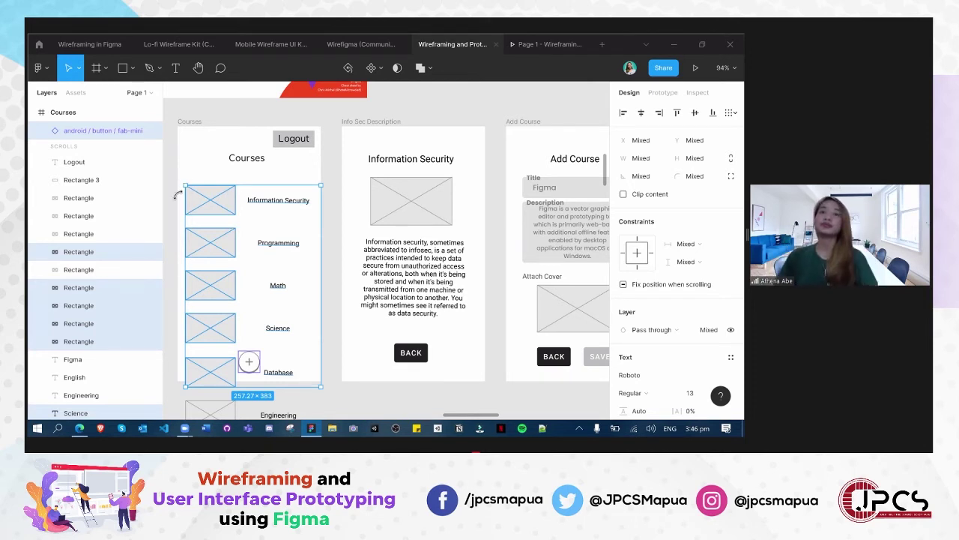
{"action": "left_click", "coordinate": [182, 156]}
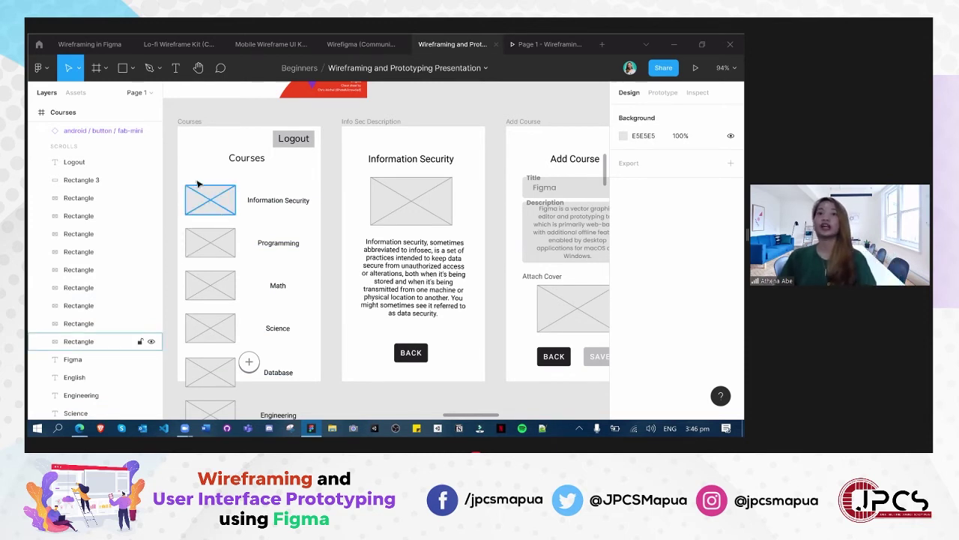
{"action": "scroll", "coordinate": [206, 180], "scroll_direction": "down", "scroll_amount": 3}
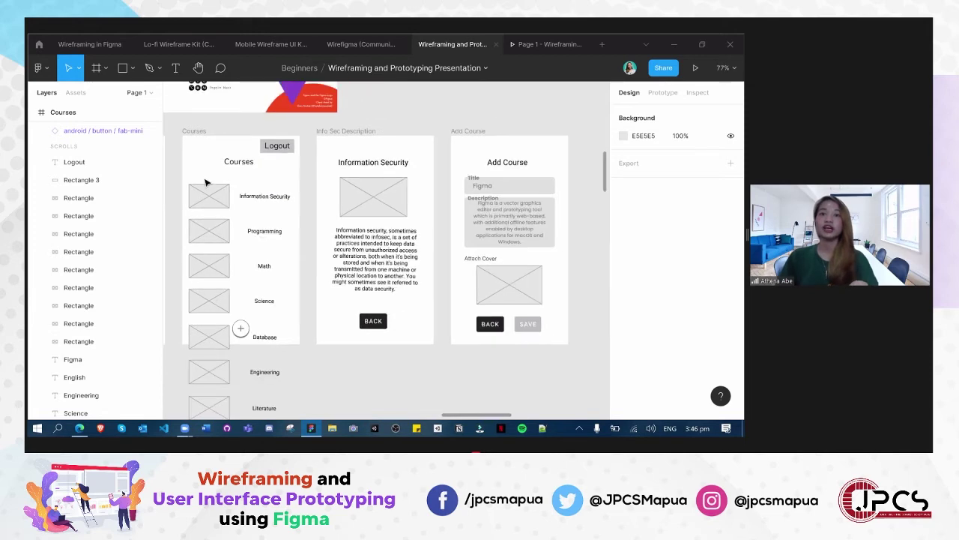
{"action": "scroll", "coordinate": [209, 174], "scroll_direction": "down", "scroll_amount": 2}
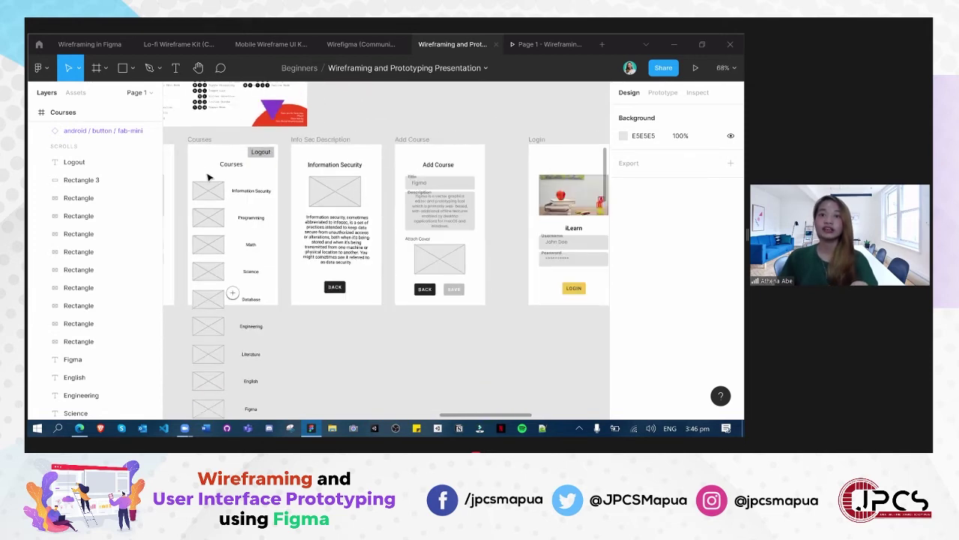
{"action": "left_click_drag", "start_coordinate": [204, 171], "coordinate": [212, 396]}
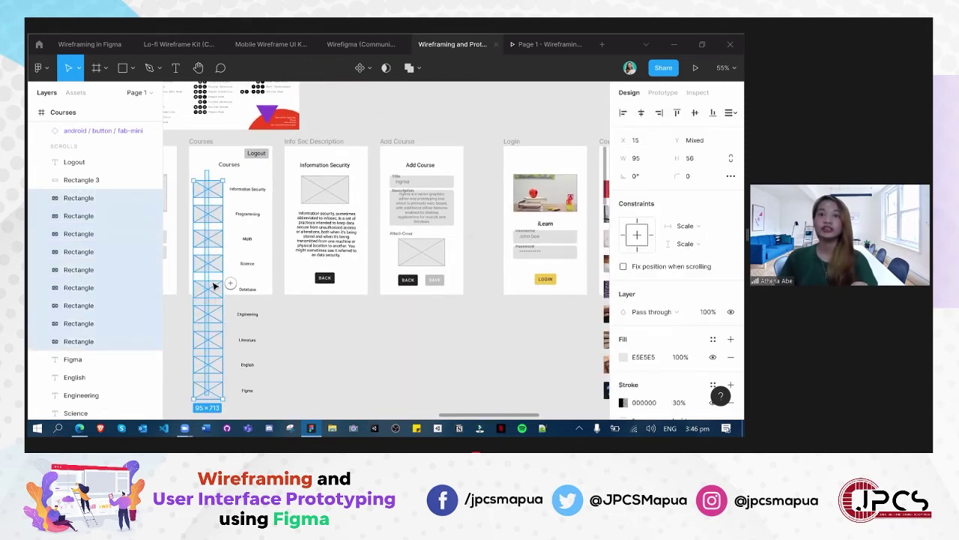
{"action": "key", "text": "Right"}
{"action": "key", "text": "Right"}
{"action": "key", "text": "Right"}
{"action": "key", "text": "Right"}
{"action": "key", "text": "Right"}
{"action": "key", "text": "Right"}
{"action": "key", "text": "Right"}
{"action": "key", "text": "Right"}
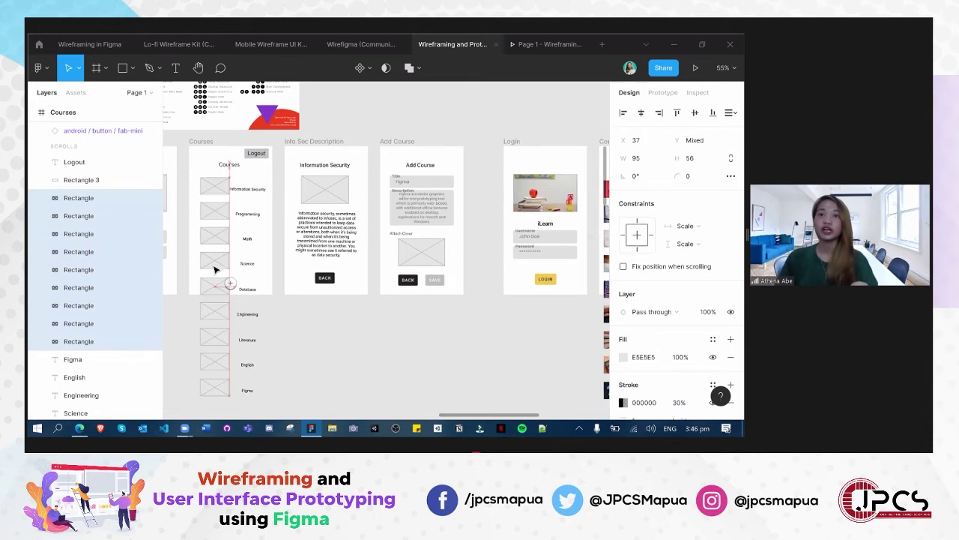
{"action": "key", "text": "Left"}
{"action": "key", "text": "Left"}
{"action": "key", "text": "Left"}
{"action": "key", "text": "Left"}
{"action": "key", "text": "Left"}
{"action": "key", "text": "Left"}
{"action": "key", "text": "Left"}
{"action": "key", "text": "Left"}
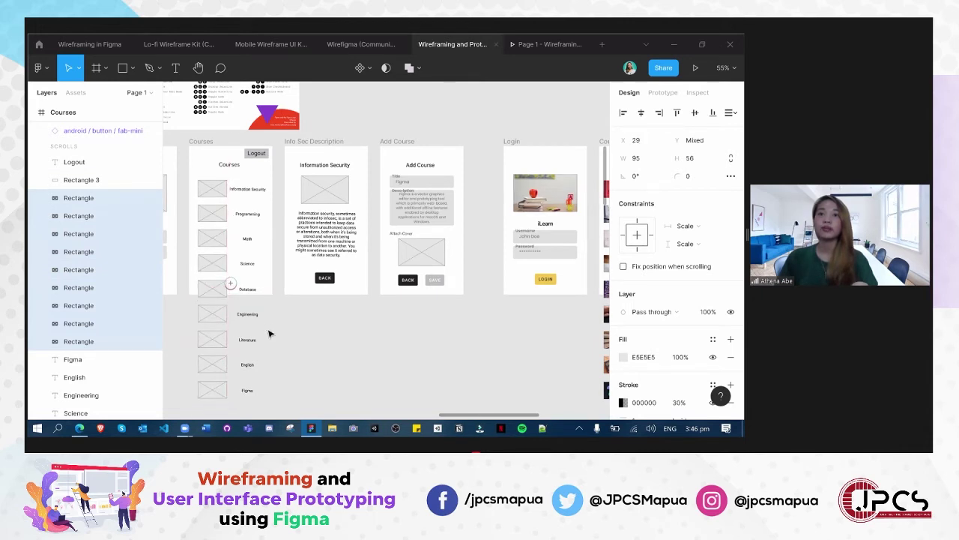
{"action": "key", "text": "Escape"}
Break the Information Security label in the Courses wireframe into two lines, with Security on the second line
{"action": "left_click", "coordinate": [250, 191]}
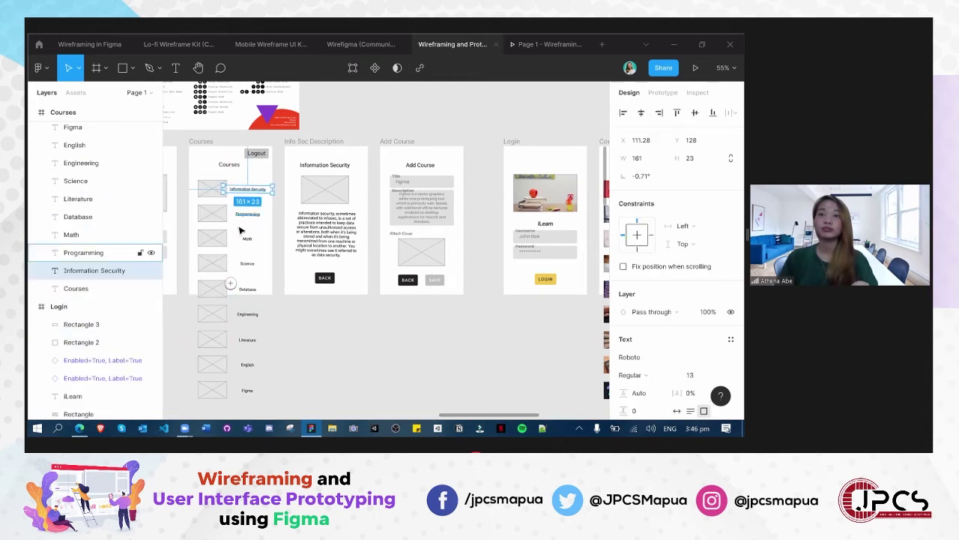
{"action": "scroll", "coordinate": [251, 191], "scroll_direction": "up", "scroll_amount": 5}
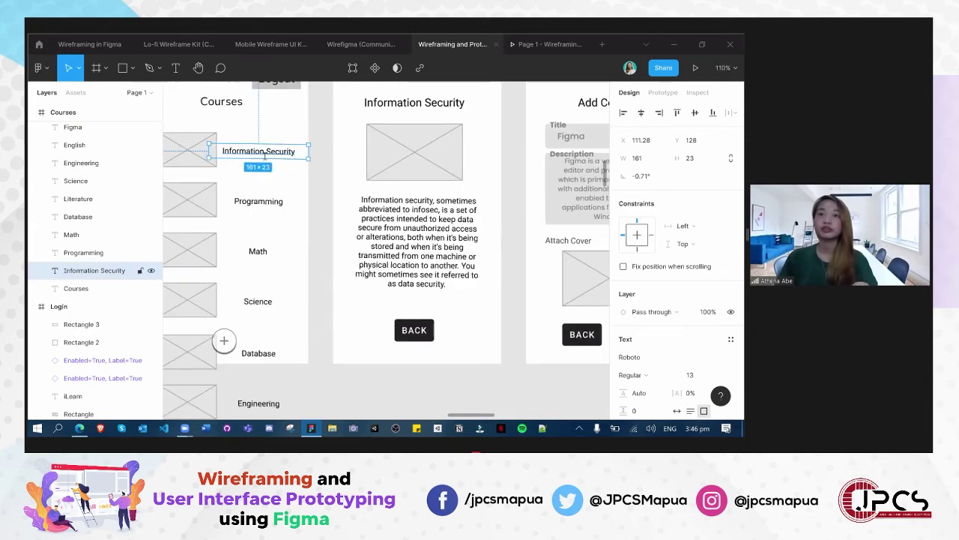
{"action": "double_click", "coordinate": [260, 152]}
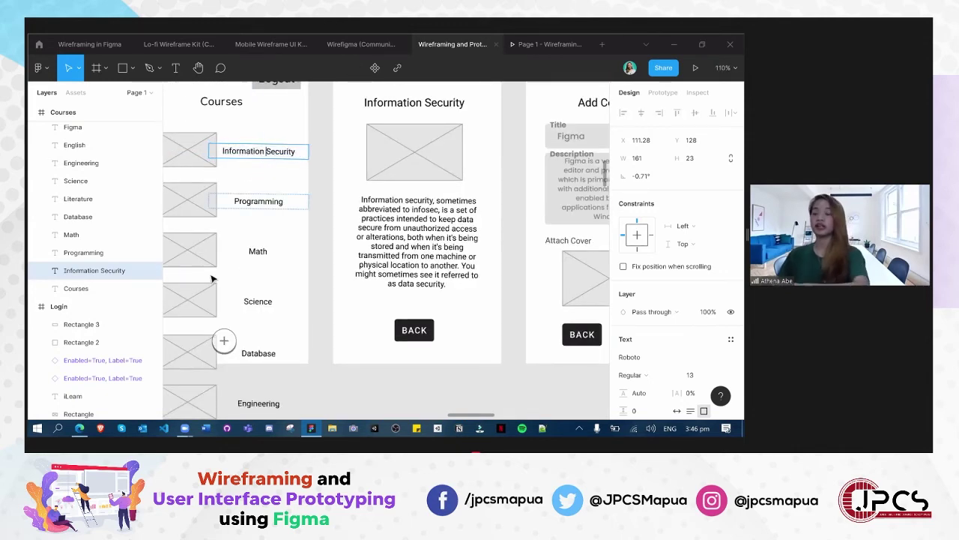
{"action": "key", "text": "Return"}
{"action": "key", "text": "Escape"}
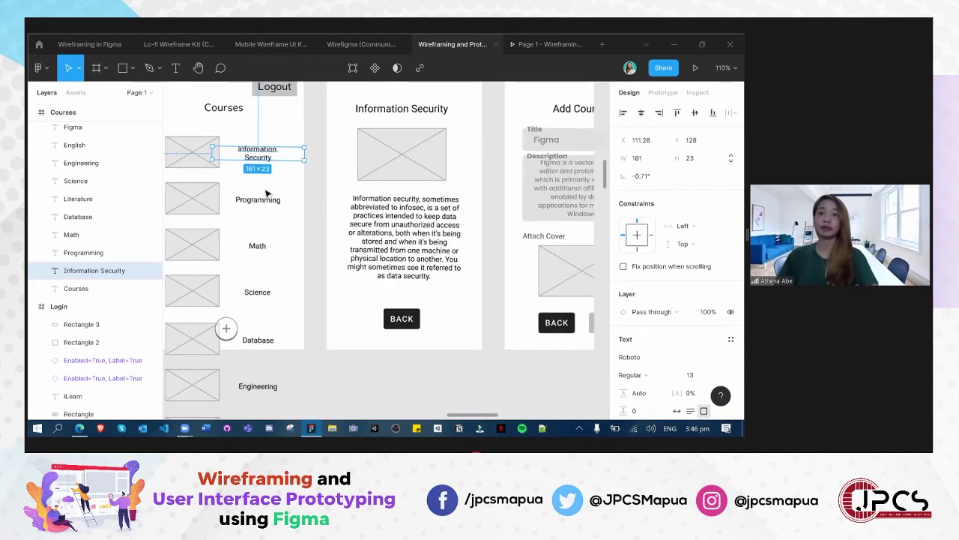
Inspect the full course list in the Courses wireframe, from Information Security down to Figma, beside the neighbouring wireframes
{"action": "scroll", "coordinate": [263, 181], "scroll_direction": "down", "scroll_amount": 5}
{"action": "left_click", "coordinate": [289, 267]}
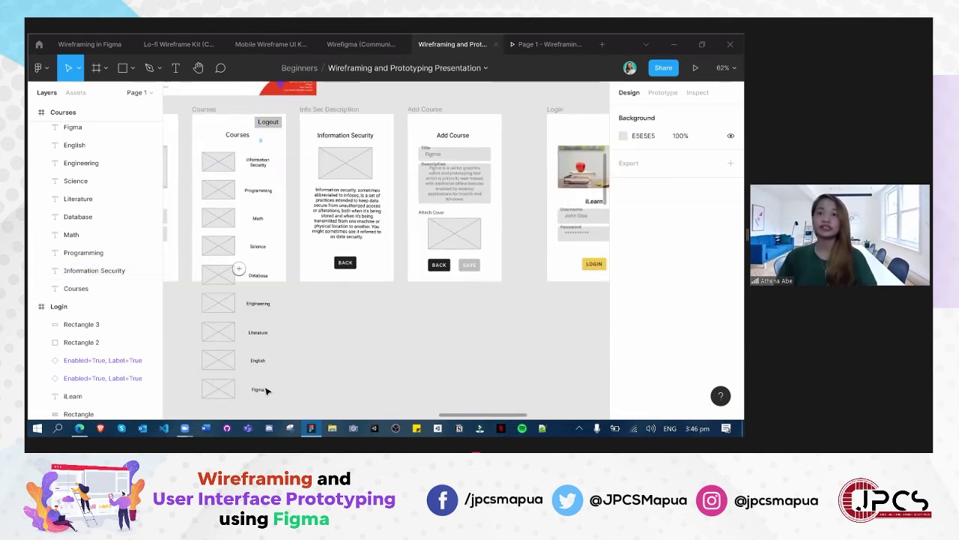
{"action": "left_click_drag", "start_coordinate": [267, 391], "coordinate": [248, 154]}
{"action": "left_click", "coordinate": [338, 358]}
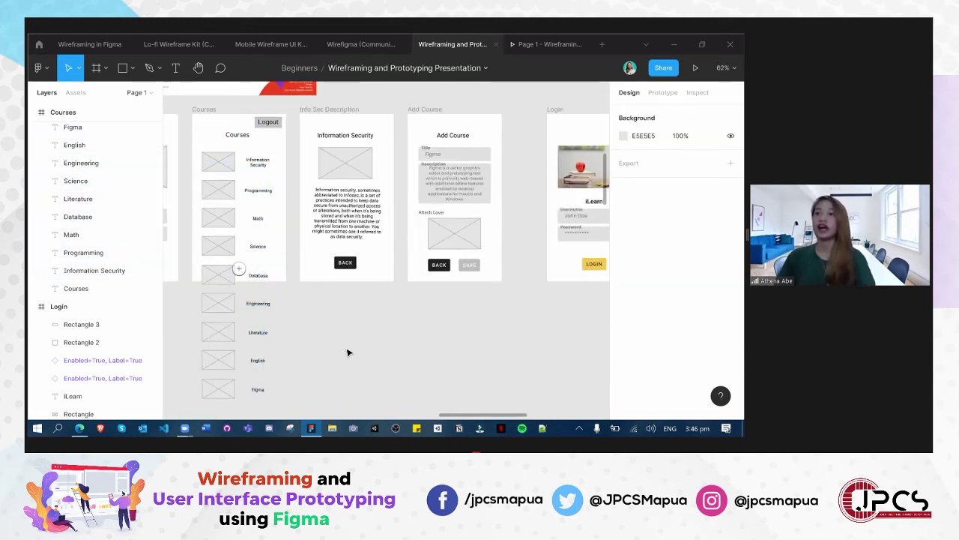
{"action": "scroll", "coordinate": [342, 355], "scroll_direction": "up", "scroll_amount": 3}
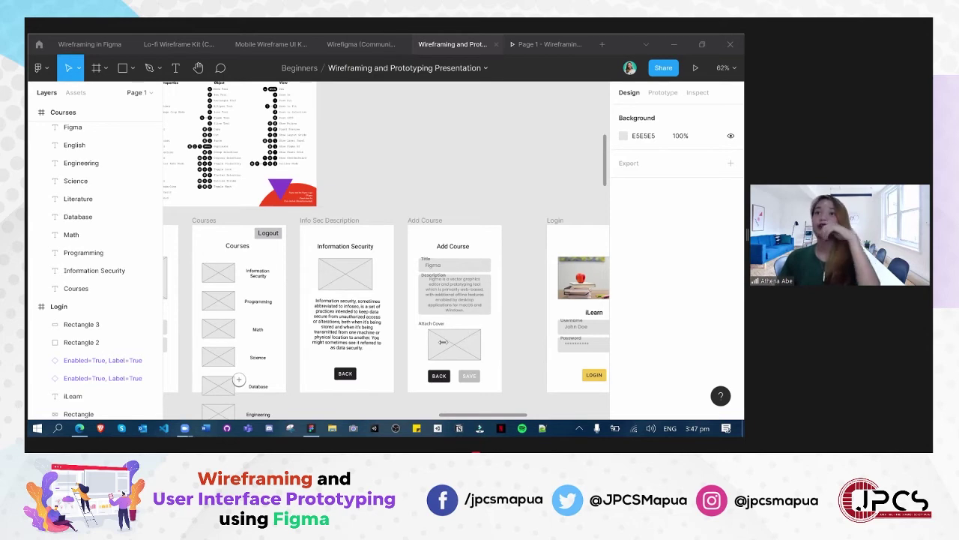
{"action": "scroll", "coordinate": [266, 319], "scroll_direction": "down", "scroll_amount": 10}
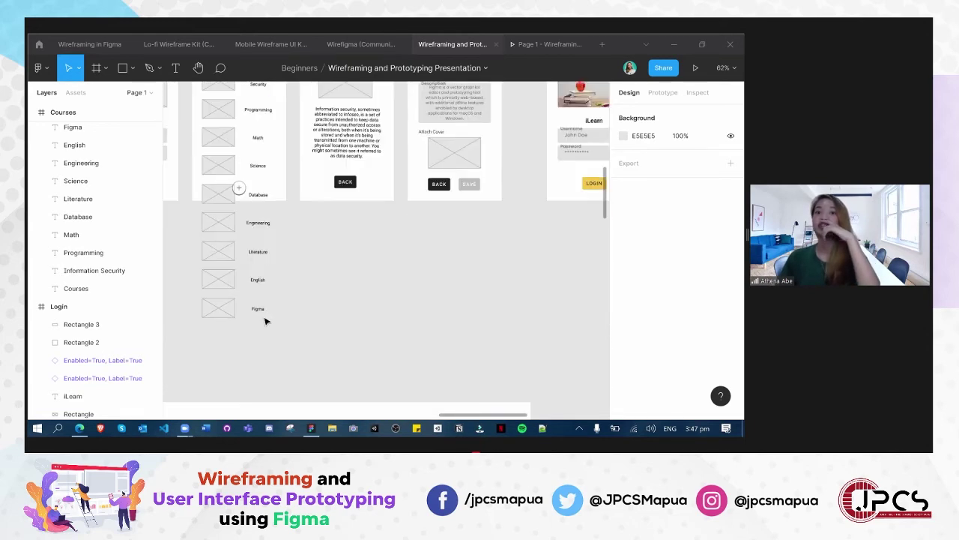
{"action": "scroll", "coordinate": [272, 319], "scroll_direction": "up", "scroll_amount": 10}
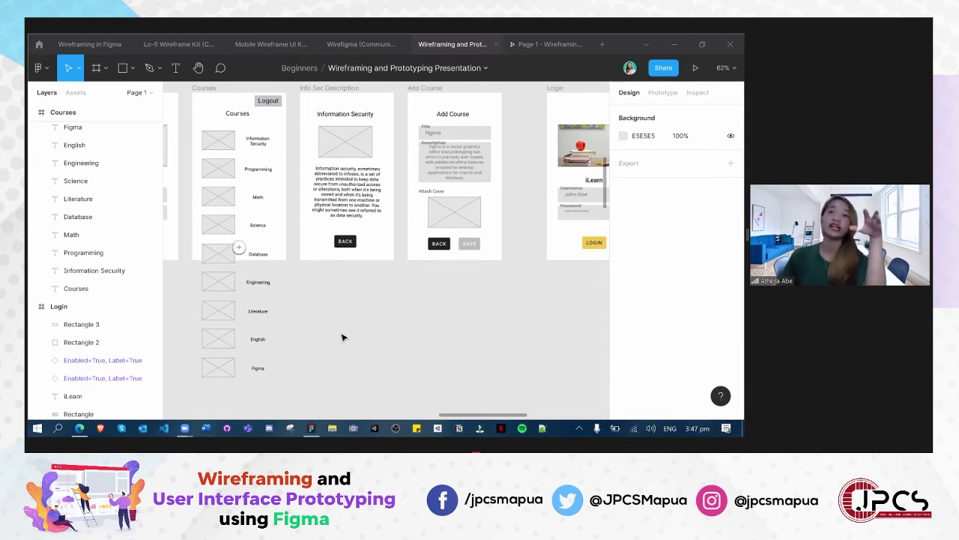
{"action": "scroll", "coordinate": [337, 342], "scroll_direction": "up", "scroll_amount": 2}
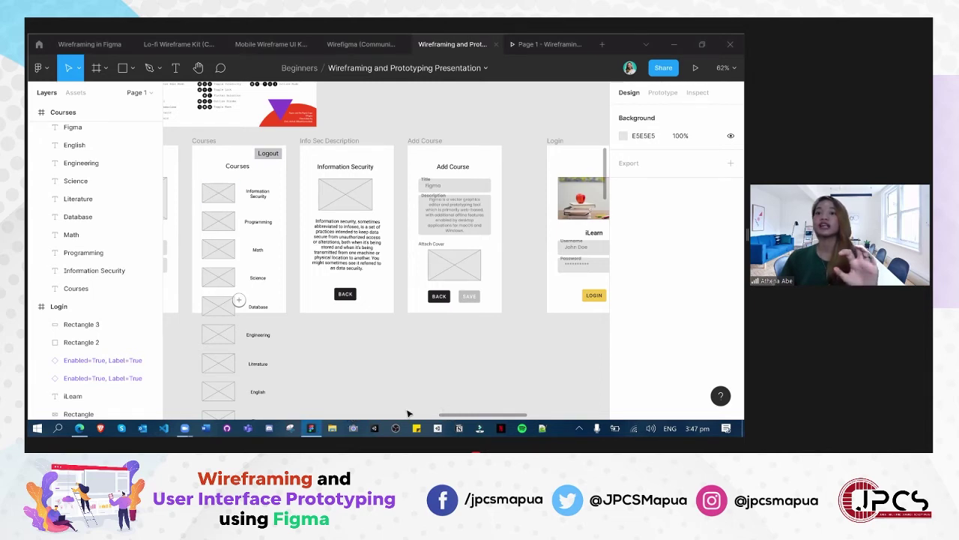
Compare the grayscale Login, Courses, Info Sec Description and Add Course wireframes with their coloured versions
{"action": "scroll", "coordinate": [408, 413], "scroll_direction": "right", "scroll_amount": 5}
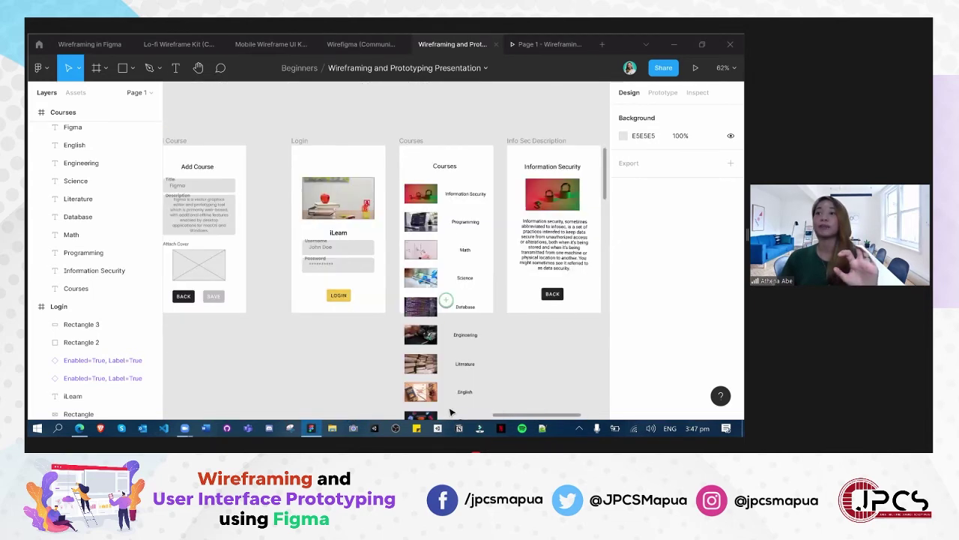
{"action": "scroll", "coordinate": [450, 412], "scroll_direction": "left", "scroll_amount": 10}
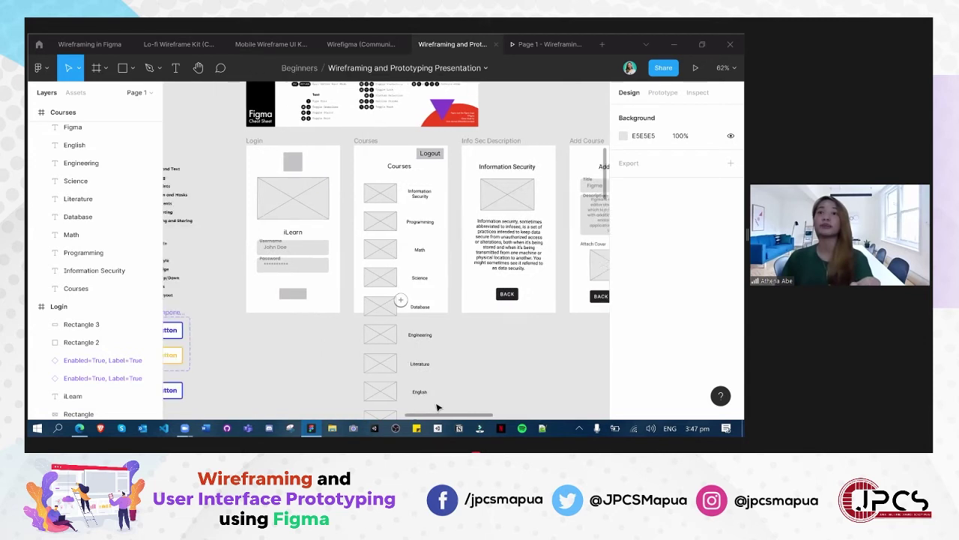
{"action": "scroll", "coordinate": [438, 407], "scroll_direction": "right", "scroll_amount": 5}
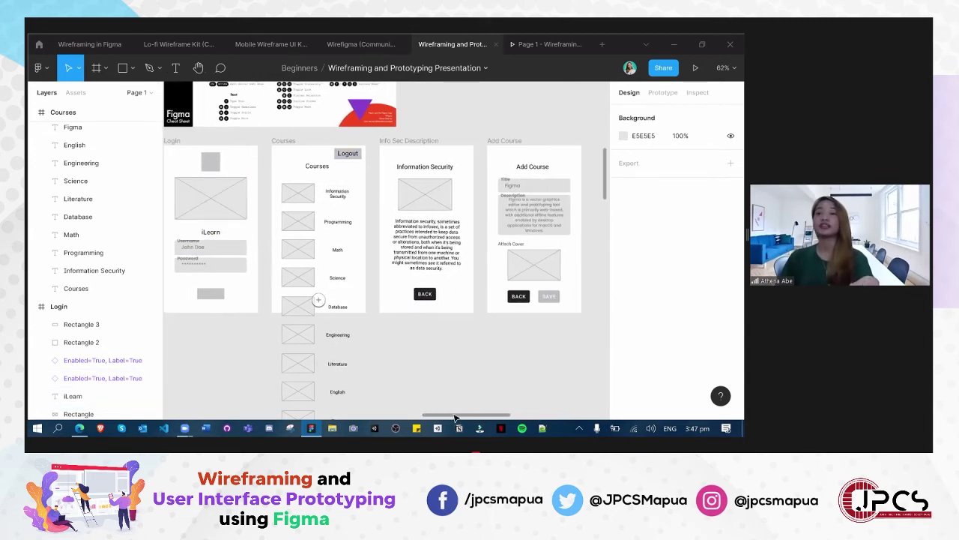
{"action": "scroll", "coordinate": [451, 413], "scroll_direction": "right", "scroll_amount": 4}
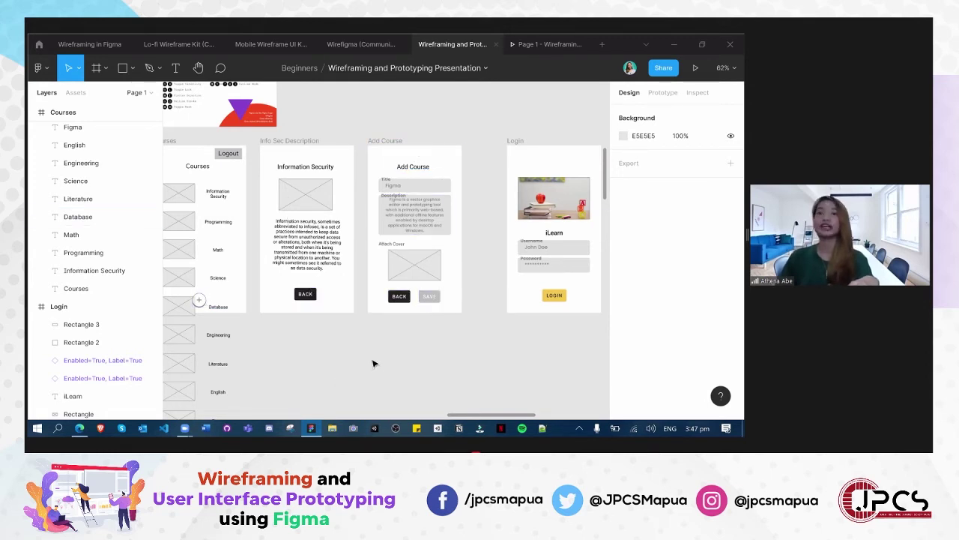
{"action": "left_click_drag", "start_coordinate": [440, 418], "coordinate": [468, 418]}
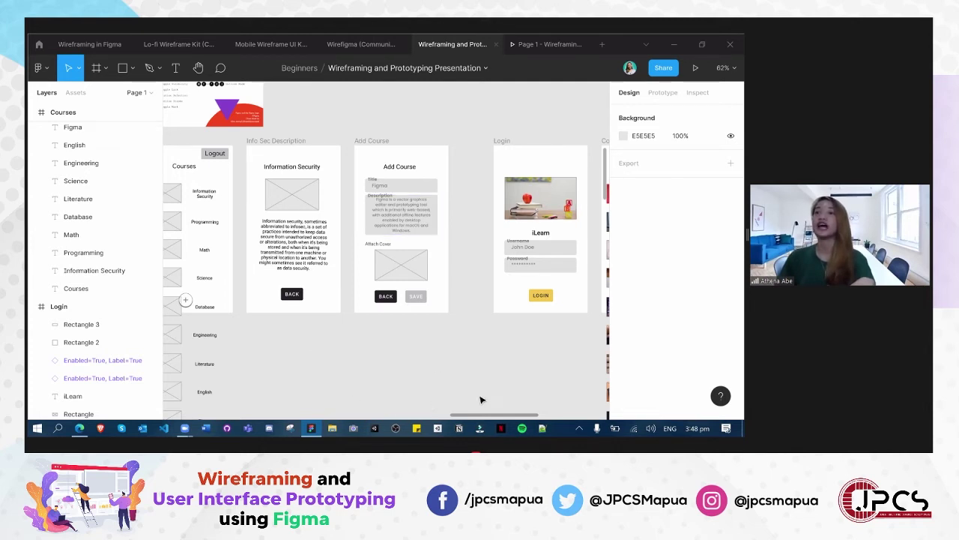
{"action": "mouse_move", "coordinate": [487, 417]}
{"action": "left_mouse_down"}
{"action": "mouse_move", "coordinate": [472, 417]}
{"action": "mouse_move", "coordinate": [480, 416]}
{"action": "left_mouse_up"}
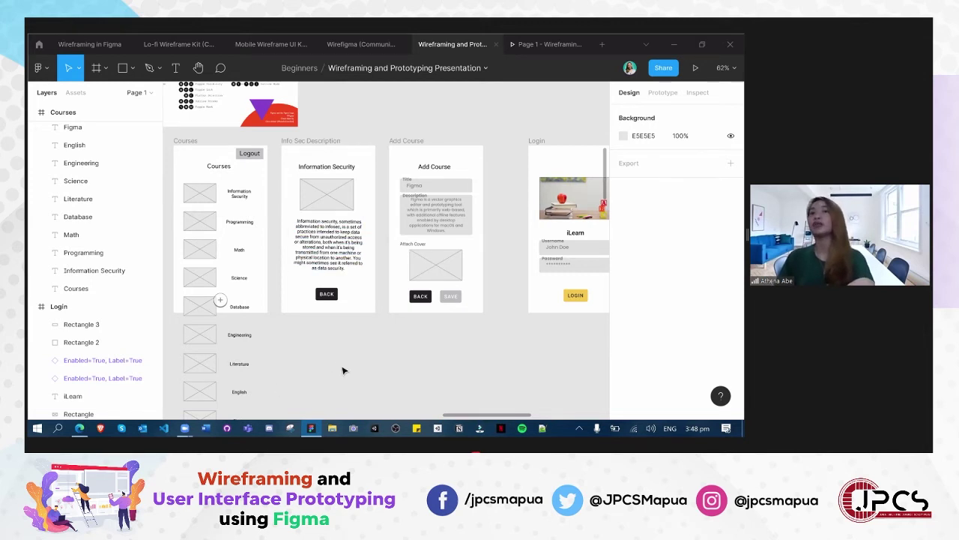
Duplicate the Courses heading in the grayscale Courses wireframe to Y 12 and change the copy's text to Hi plus the user's name
{"action": "left_click", "coordinate": [219, 167]}
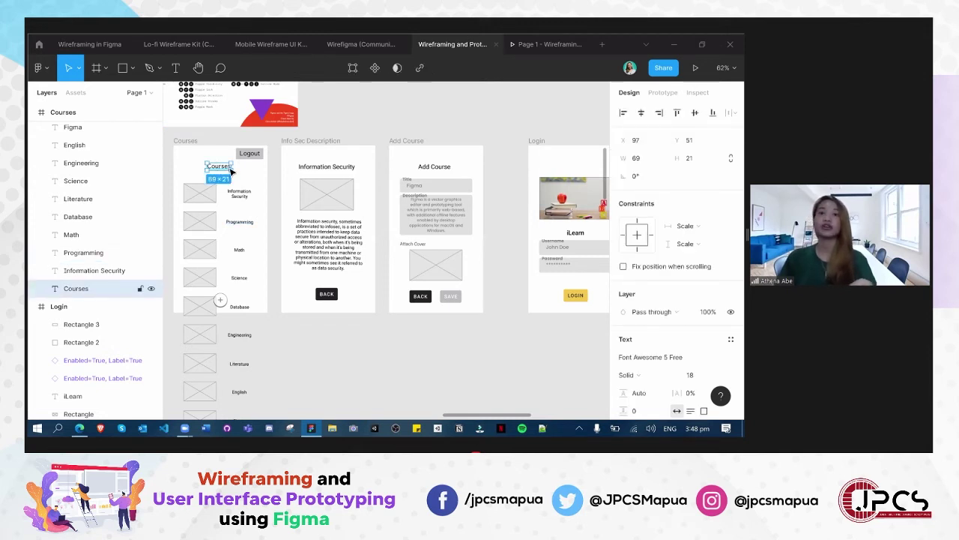
{"action": "key", "text": "ctrl+c"}
{"action": "key", "text": "ctrl+v"}
{"action": "left_click_drag", "start_coordinate": [222, 171], "coordinate": [227, 158]}
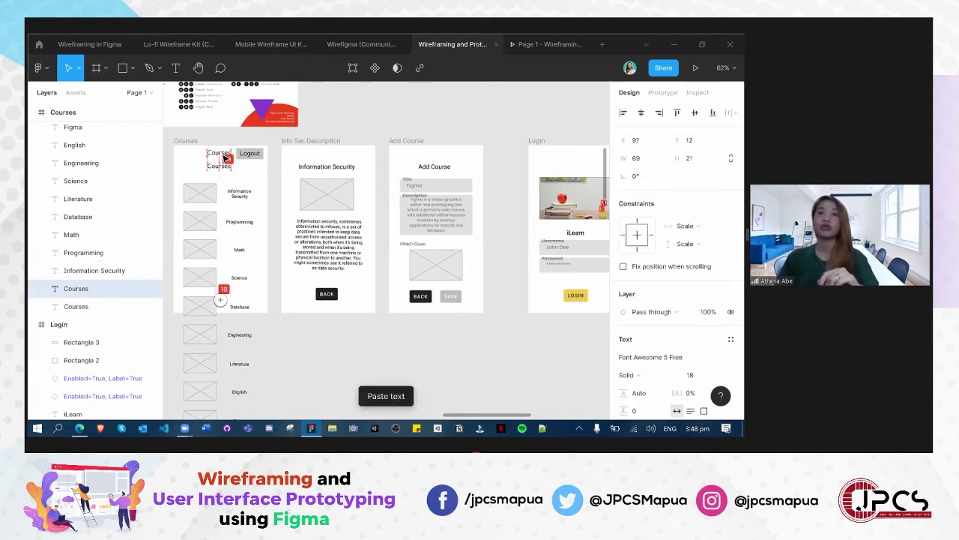
{"action": "double_click", "coordinate": [224, 156]}
{"action": "type", "text": "Hi"}
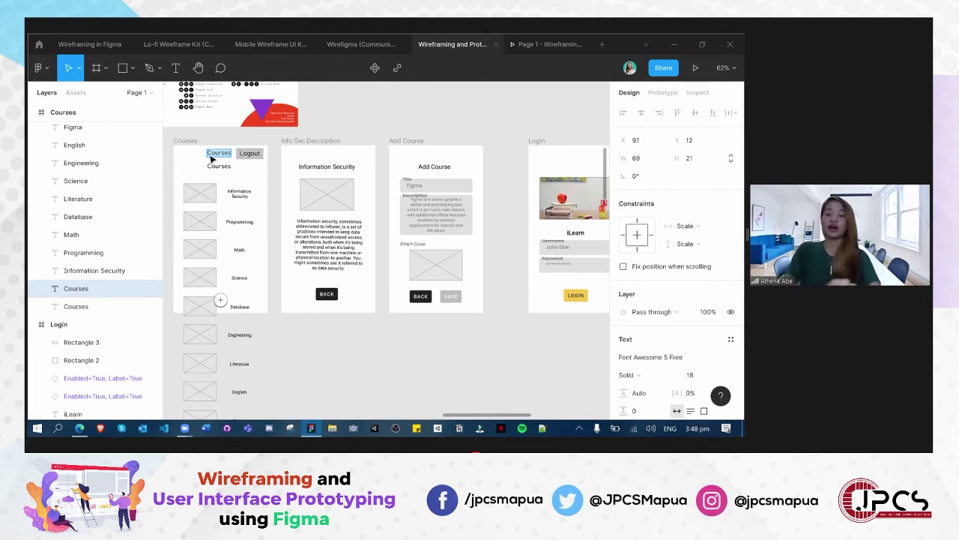
{"action": "type", "text": " Atcha"}
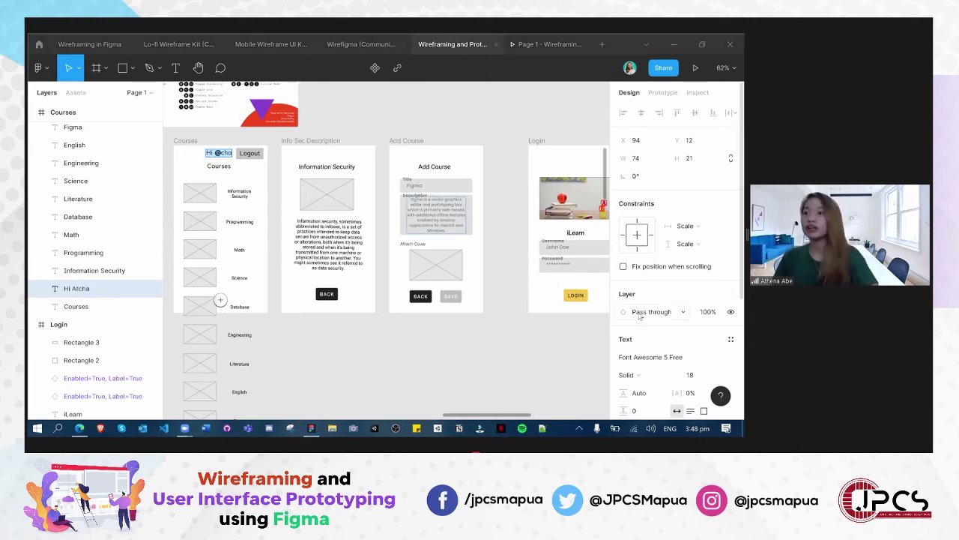
Set the greeting text in the Courses wireframe to the Roboto font in Regular weight
{"action": "scroll", "coordinate": [643, 308], "scroll_direction": "down", "scroll_amount": 3}
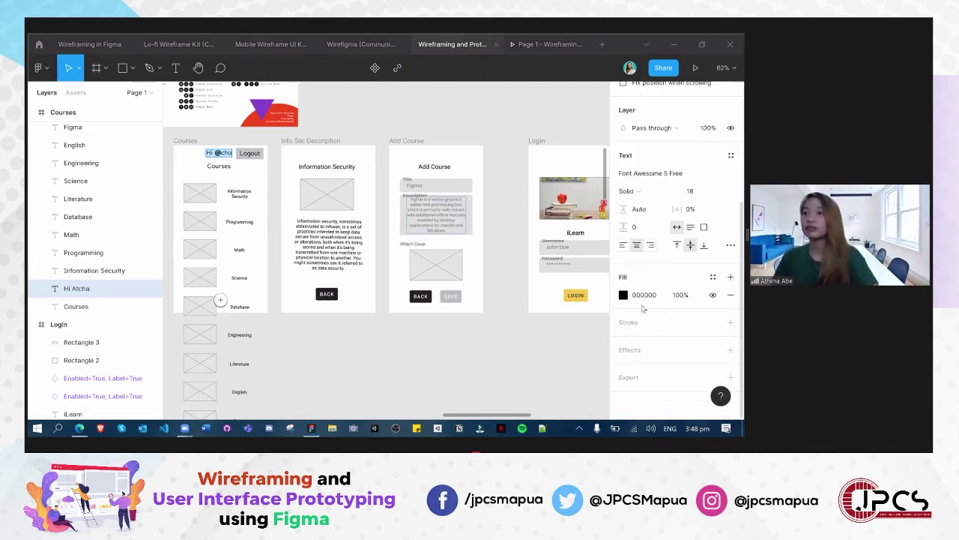
{"action": "left_click", "coordinate": [660, 172]}
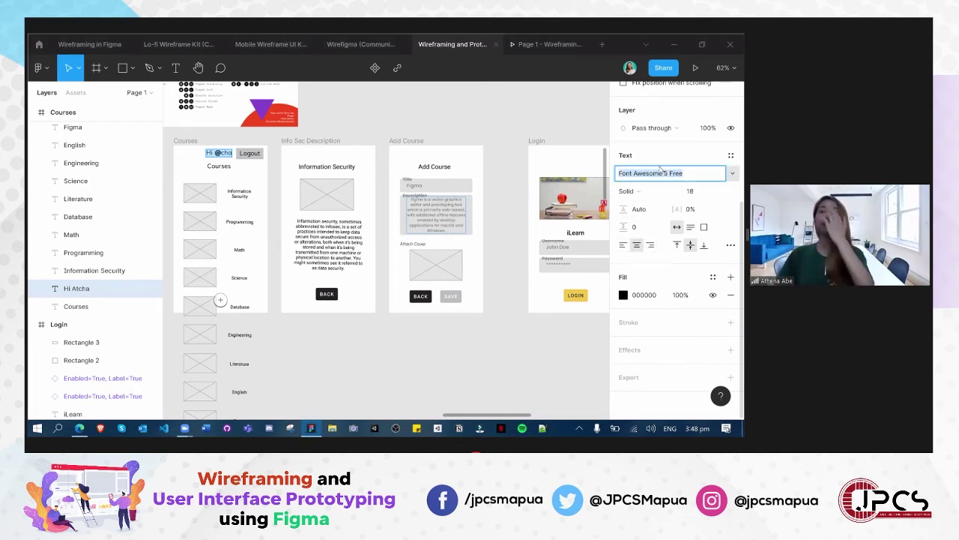
{"action": "type", "text": "Ro"}
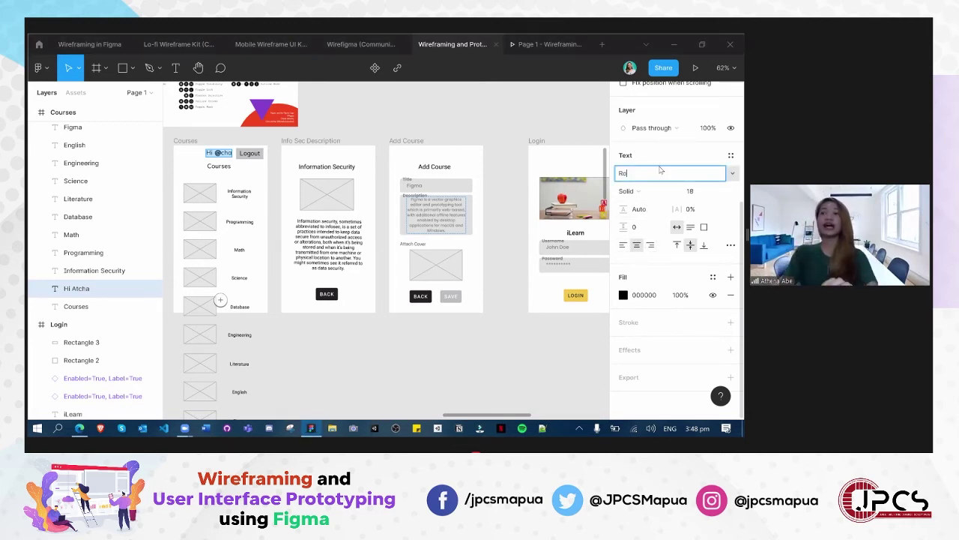
{"action": "type", "text": "boto"}
{"action": "key", "text": "Return"}
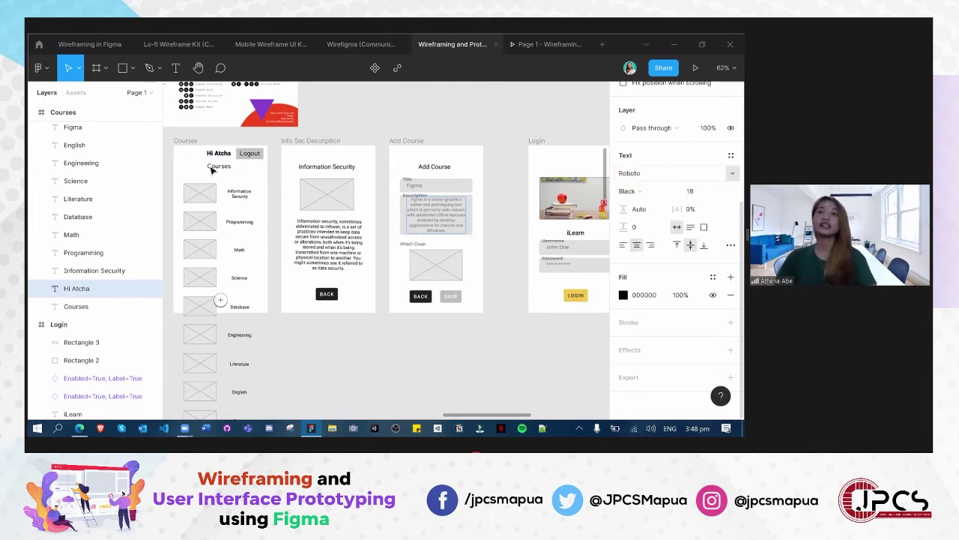
{"action": "left_click", "coordinate": [642, 196]}
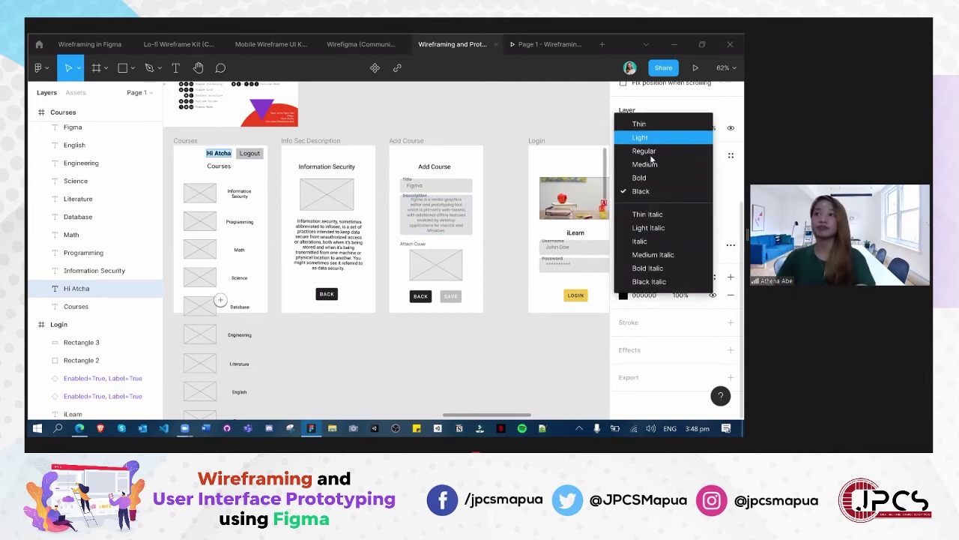
{"action": "left_click", "coordinate": [651, 158]}
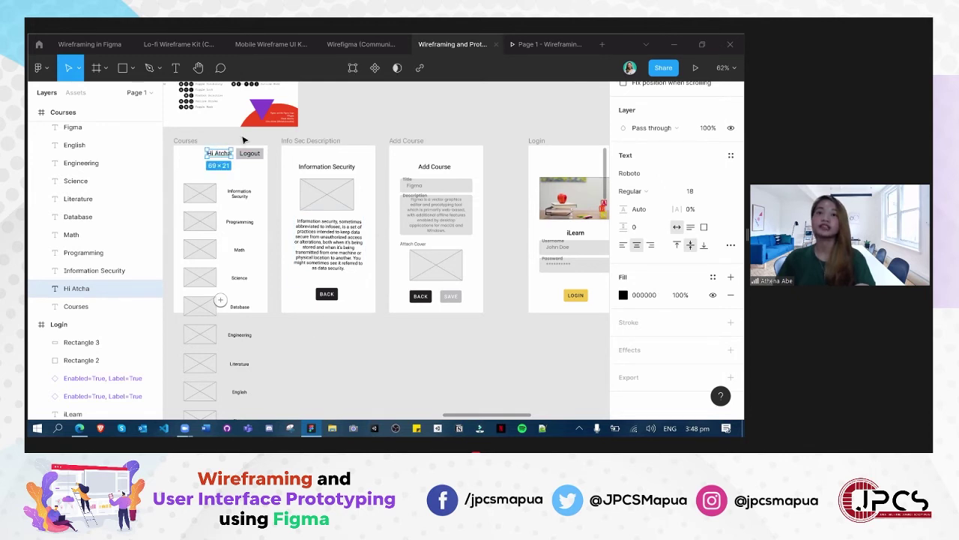
{"action": "left_click", "coordinate": [200, 165]}
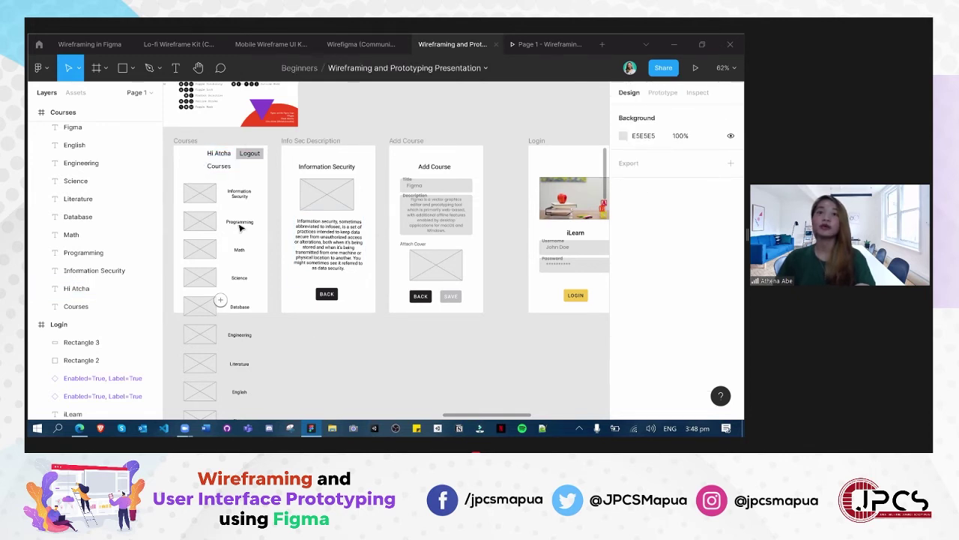
Try to set the Courses heading's font size to 12 in the grayscale Courses wireframe
{"action": "left_click", "coordinate": [219, 167]}
{"action": "left_click", "coordinate": [235, 182]}
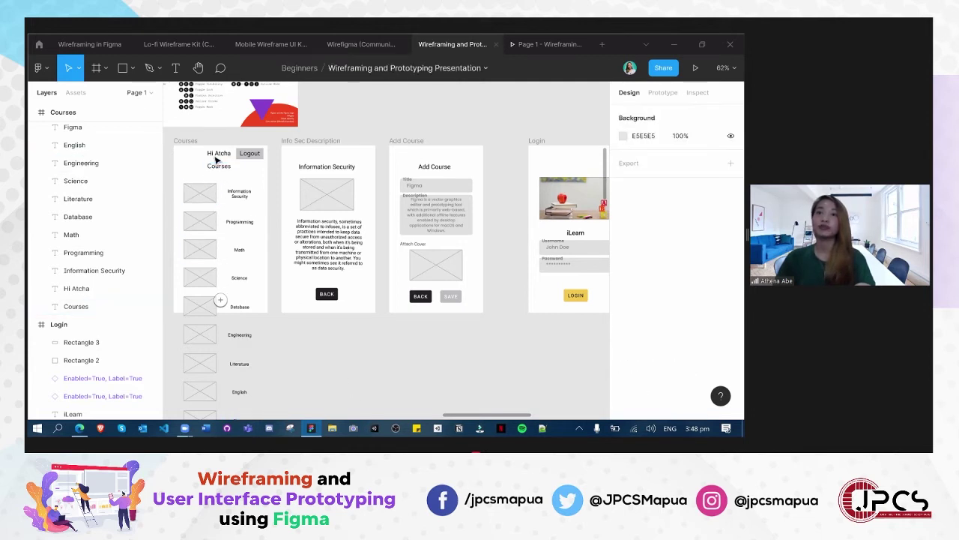
{"action": "left_click", "coordinate": [217, 155]}
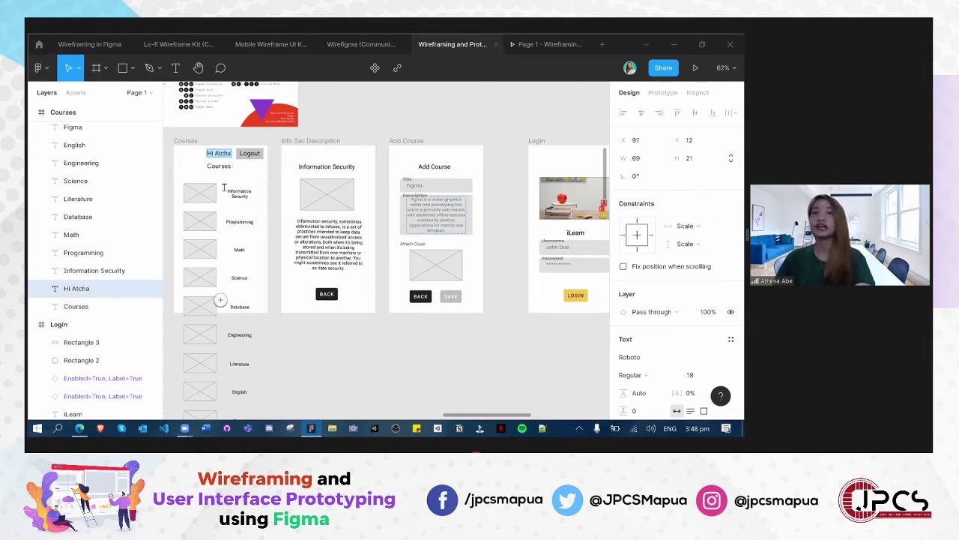
{"action": "left_click", "coordinate": [219, 165]}
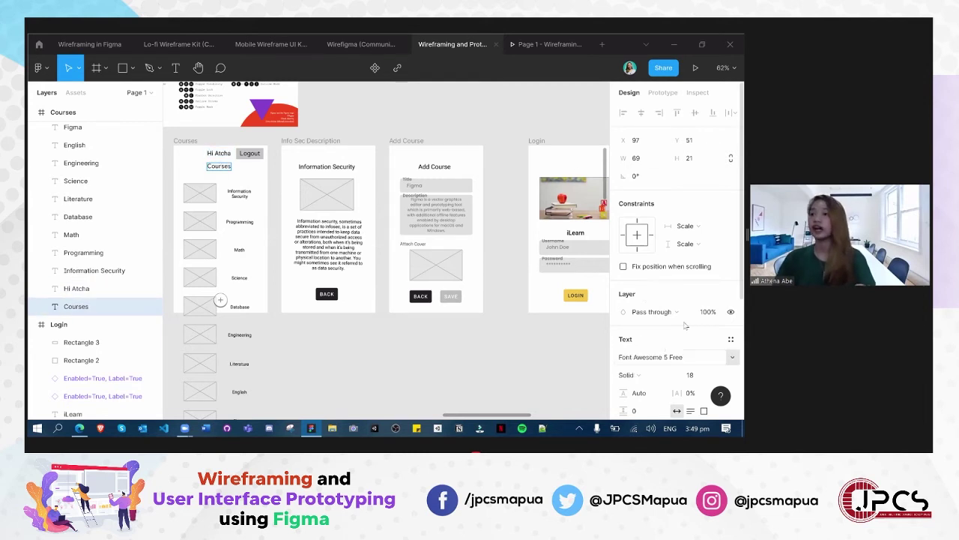
{"action": "scroll", "coordinate": [684, 324], "scroll_direction": "down", "scroll_amount": 3}
{"action": "left_click", "coordinate": [715, 208]}
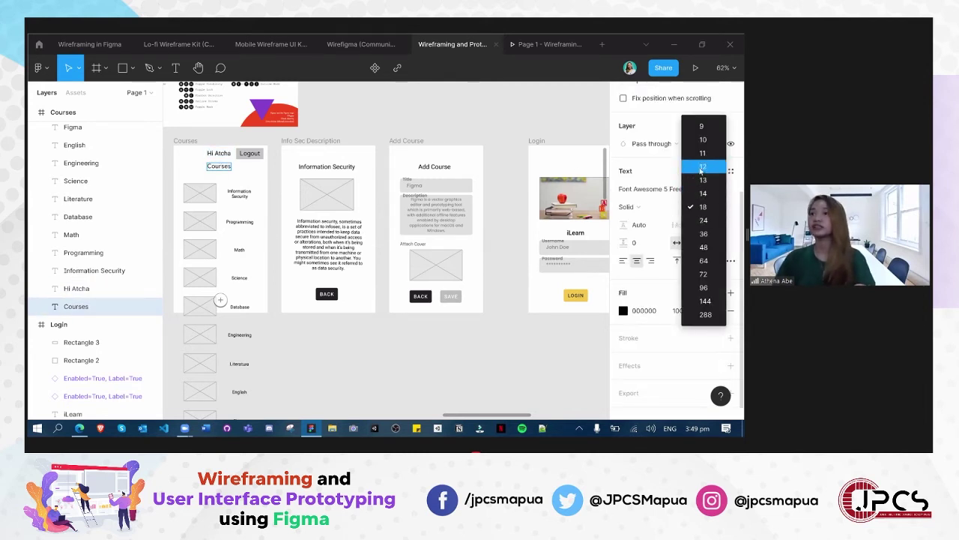
{"action": "left_click", "coordinate": [702, 166]}
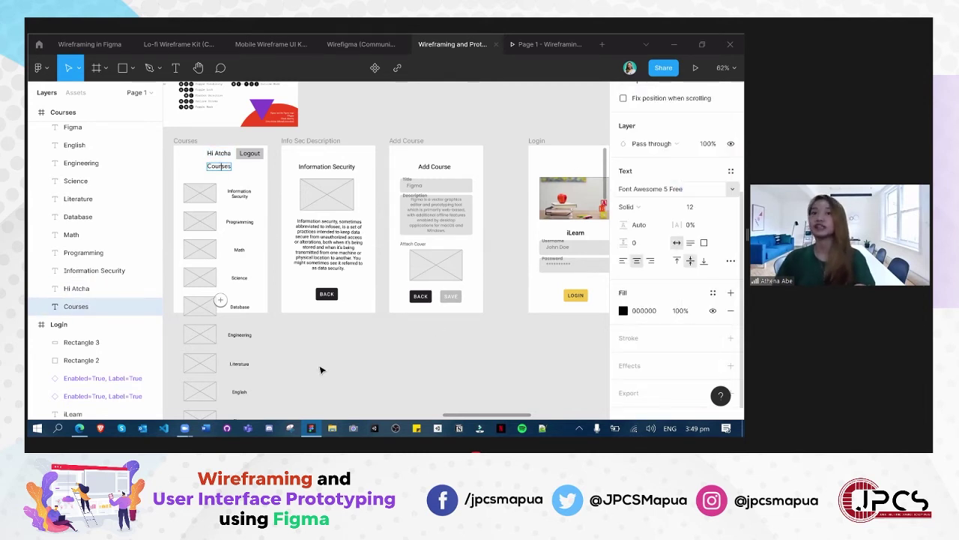
Set the greeting's font size to 11 and move it right, closer to the Logout button
{"action": "left_click", "coordinate": [219, 152]}
{"action": "left_click", "coordinate": [713, 208]}
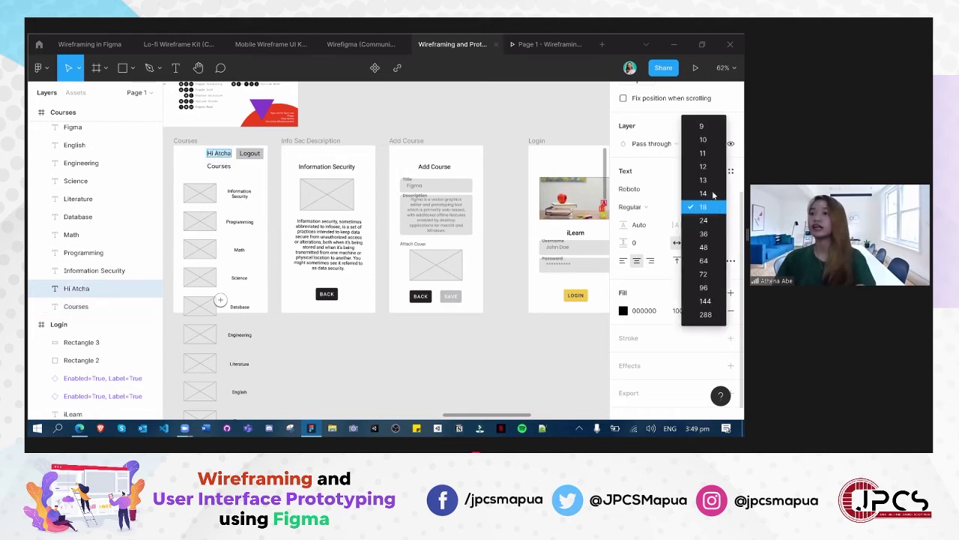
{"action": "left_click", "coordinate": [710, 154]}
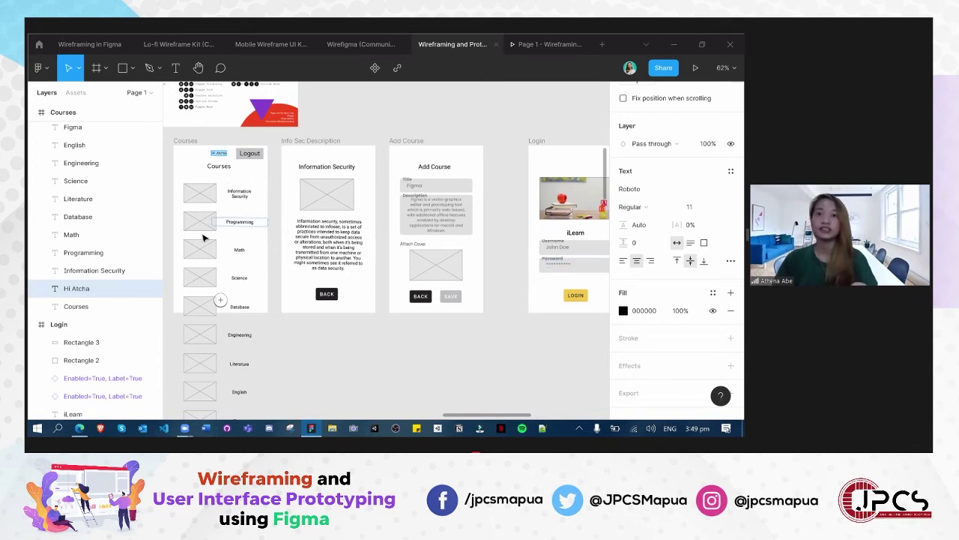
{"action": "scroll", "coordinate": [204, 233], "scroll_direction": "up", "scroll_amount": 3}
{"action": "double_click", "coordinate": [224, 131]}
{"action": "key", "text": "Escape"}
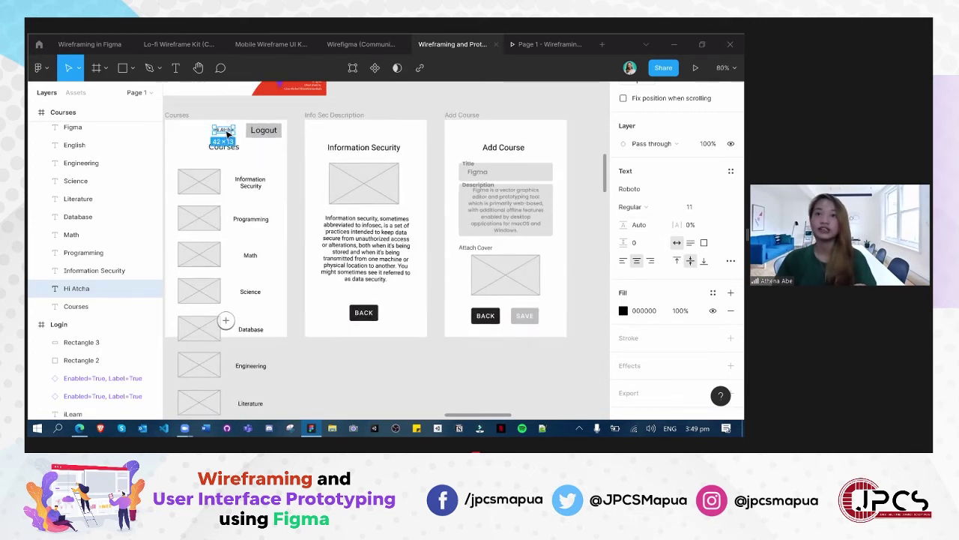
{"action": "left_click_drag", "start_coordinate": [212, 132], "coordinate": [233, 131]}
{"action": "key", "text": "Escape"}
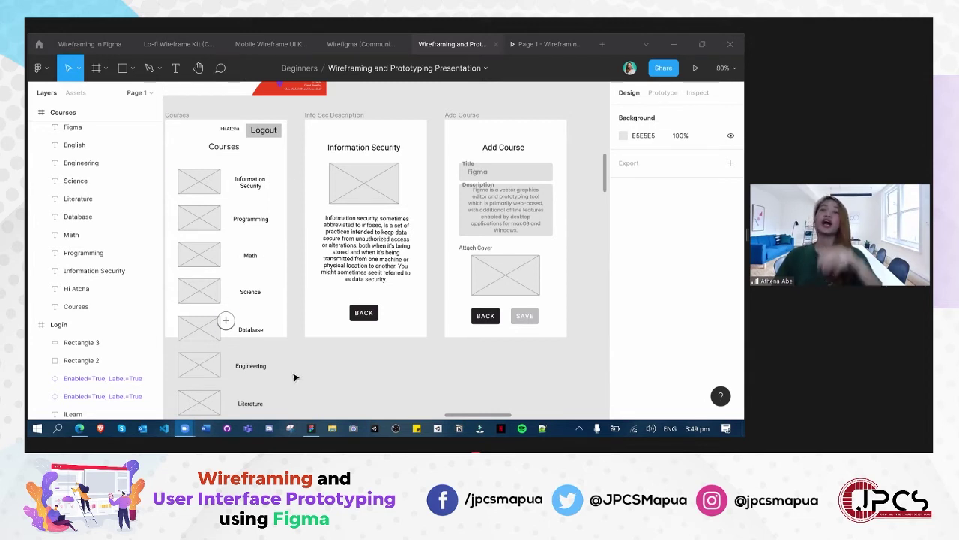
Look over the Lo-fi Wireframe Kit components and switch to the prototype preview of the Courses screen
{"action": "left_click", "coordinate": [184, 45]}
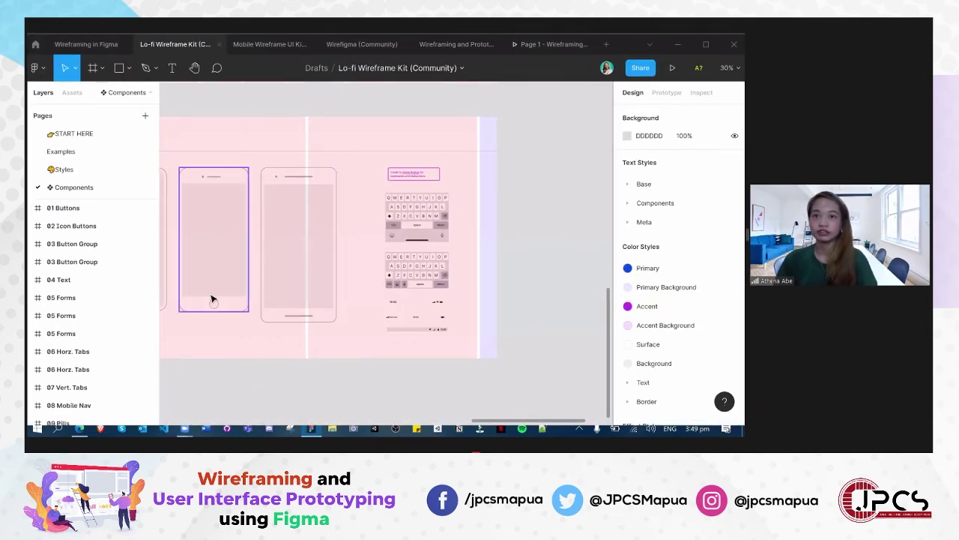
{"action": "scroll", "coordinate": [217, 302], "scroll_direction": "down", "scroll_amount": 6}
{"action": "scroll", "coordinate": [407, 390], "scroll_direction": "left", "scroll_amount": 5}
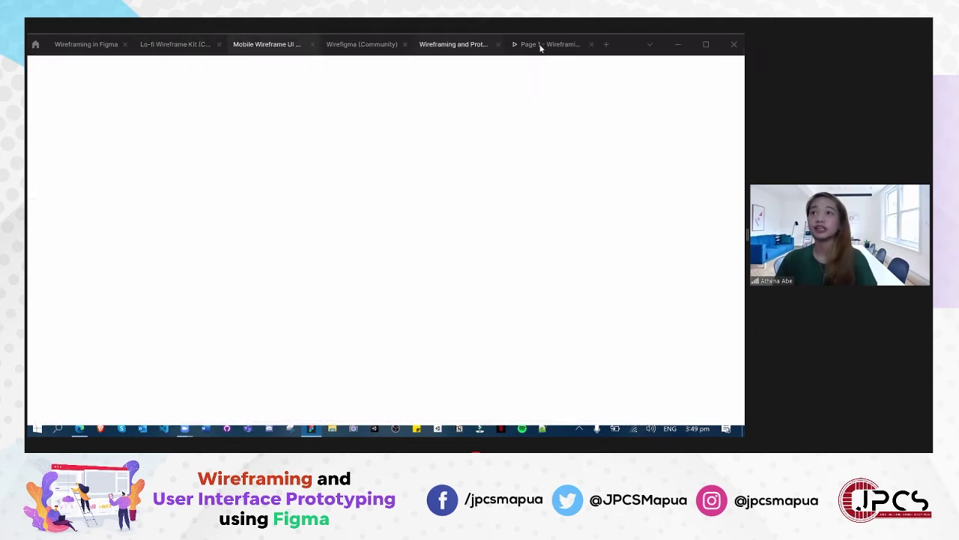
{"action": "left_click", "coordinate": [546, 44]}
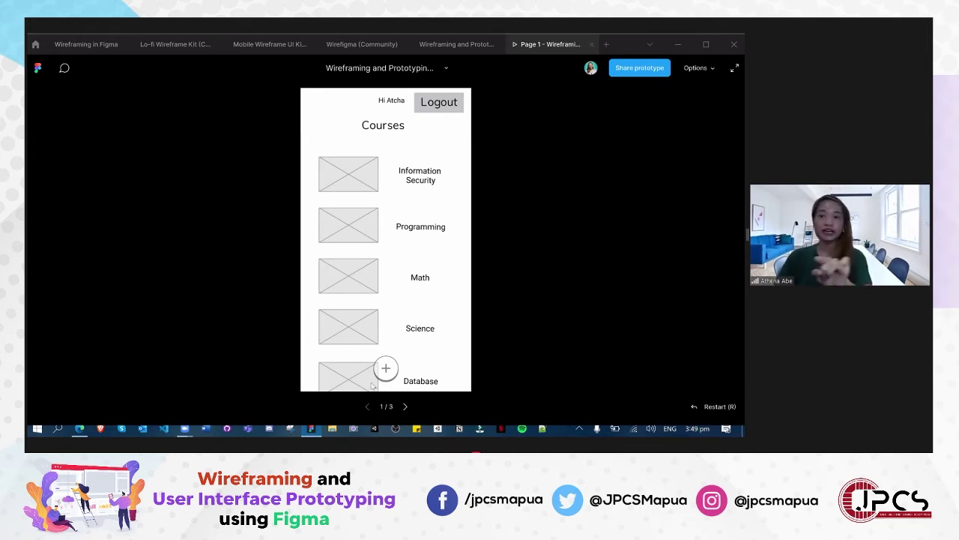
Check the Courses preview, then find and copy the vertical scrollbar component from the Wirefigma kit
{"action": "scroll", "coordinate": [364, 275], "scroll_direction": "down", "scroll_amount": 3}
{"action": "scroll", "coordinate": [378, 322], "scroll_direction": "up", "scroll_amount": 4}
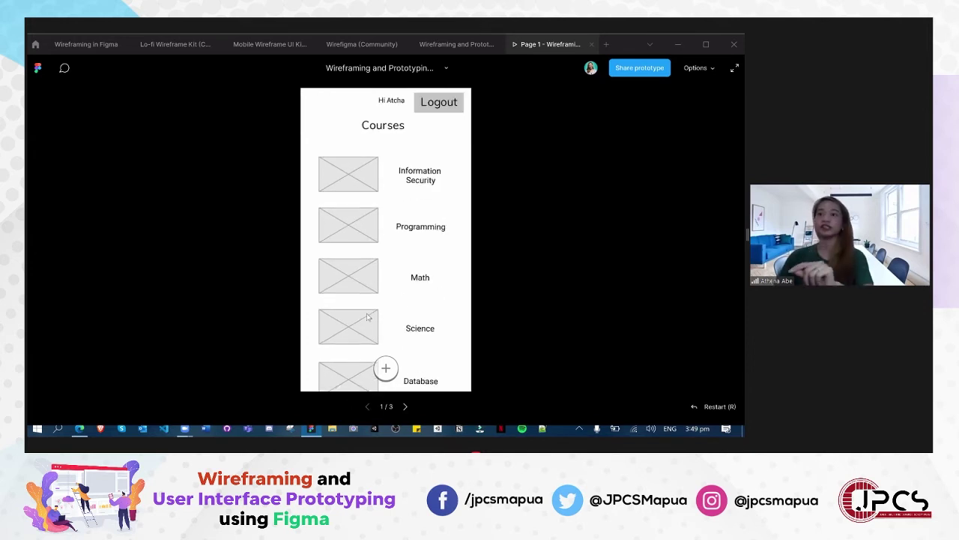
{"action": "left_click", "coordinate": [176, 44]}
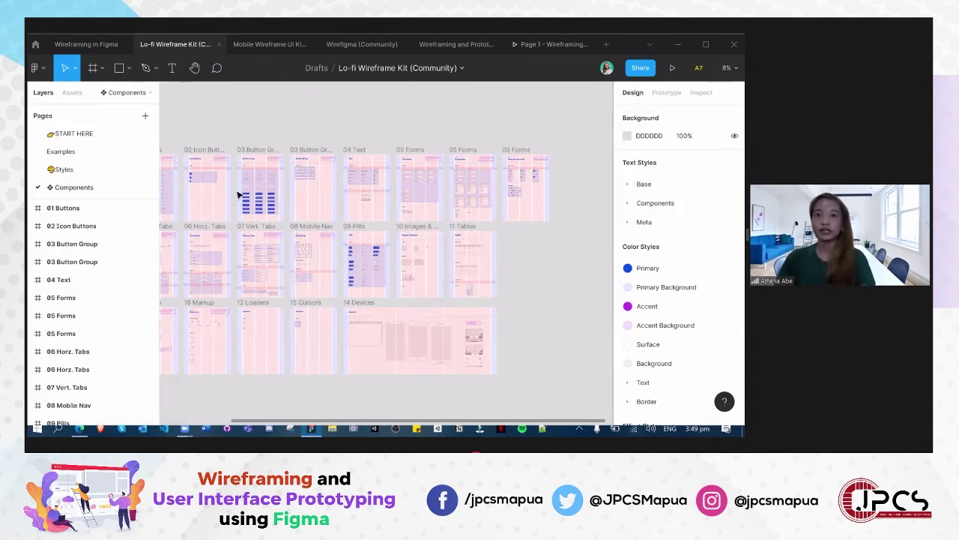
{"action": "left_click", "coordinate": [257, 45]}
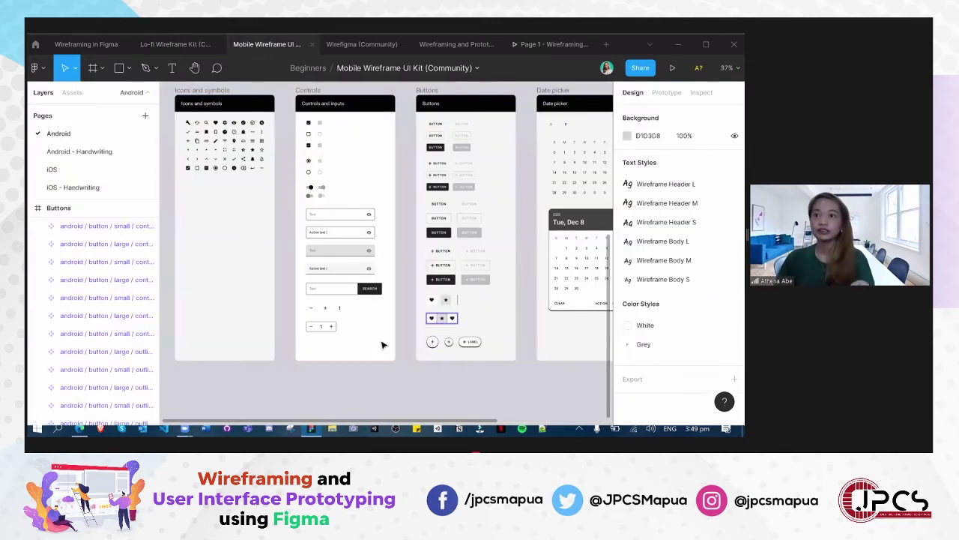
{"action": "left_click", "coordinate": [368, 46]}
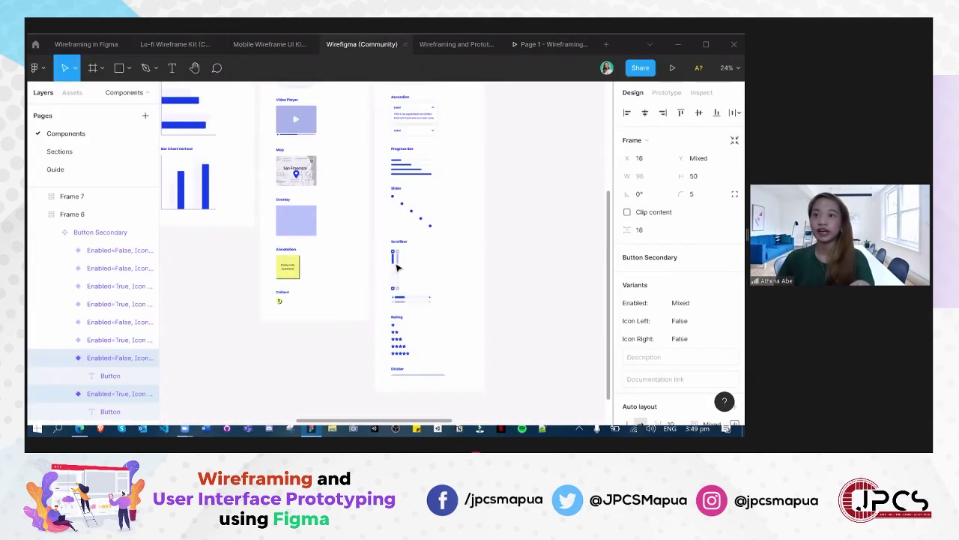
{"action": "left_click", "coordinate": [396, 287]}
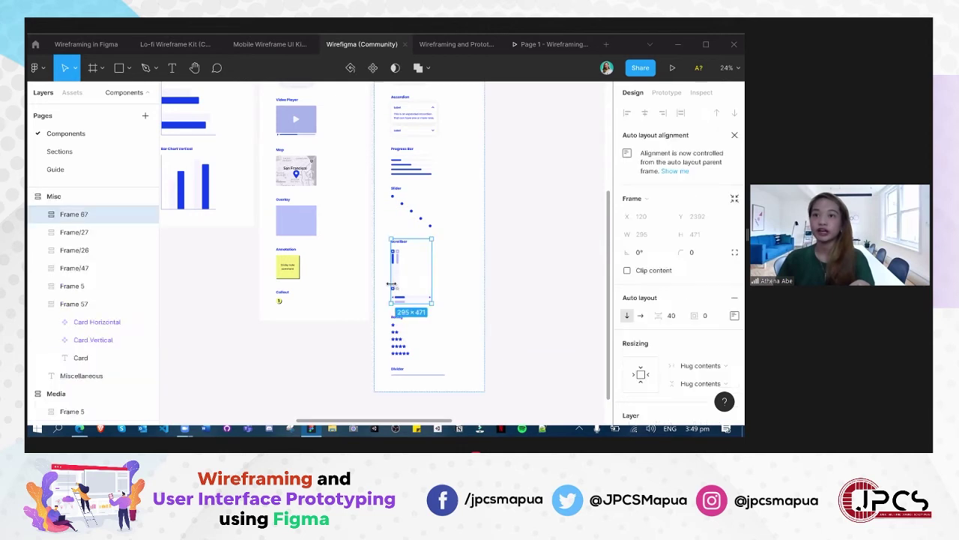
{"action": "scroll", "coordinate": [388, 286], "scroll_direction": "up", "scroll_amount": 5, "text": "ctrl"}
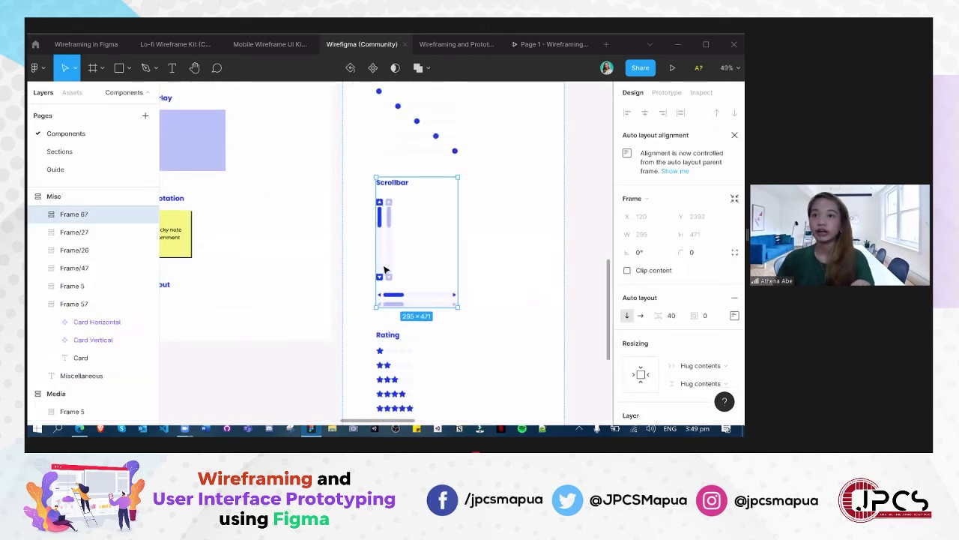
{"action": "double_click", "coordinate": [382, 274]}
{"action": "double_click", "coordinate": [382, 274]}
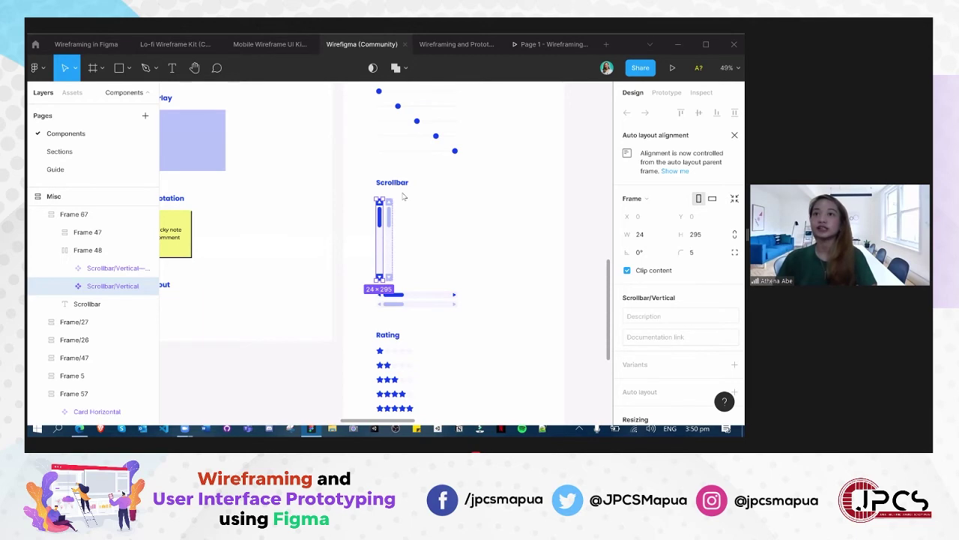
Paste the vertical scrollbar into the Courses wireframe and position it along the right edge of the course list
{"action": "left_click", "coordinate": [450, 45]}
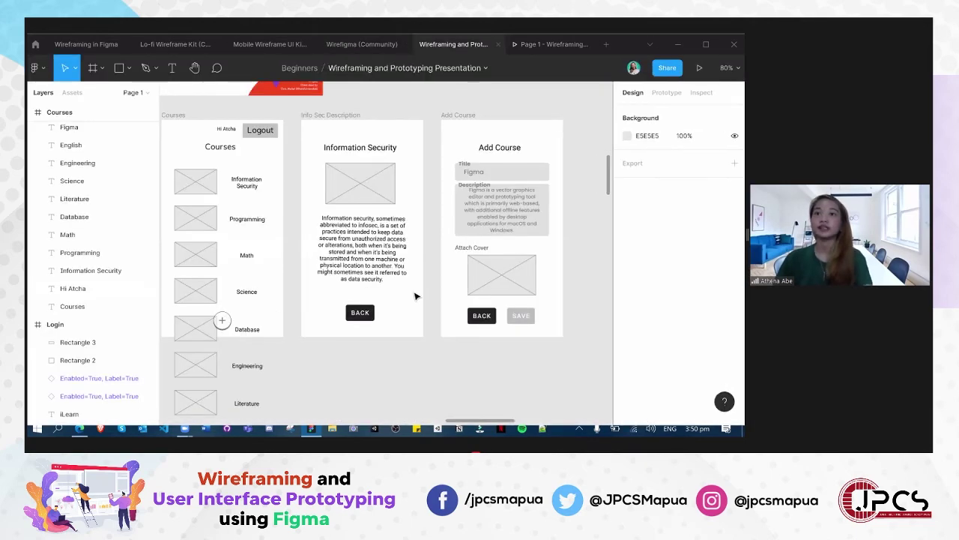
{"action": "key", "text": "ctrl+v"}
{"action": "left_click_drag", "start_coordinate": [285, 279], "coordinate": [278, 283]}
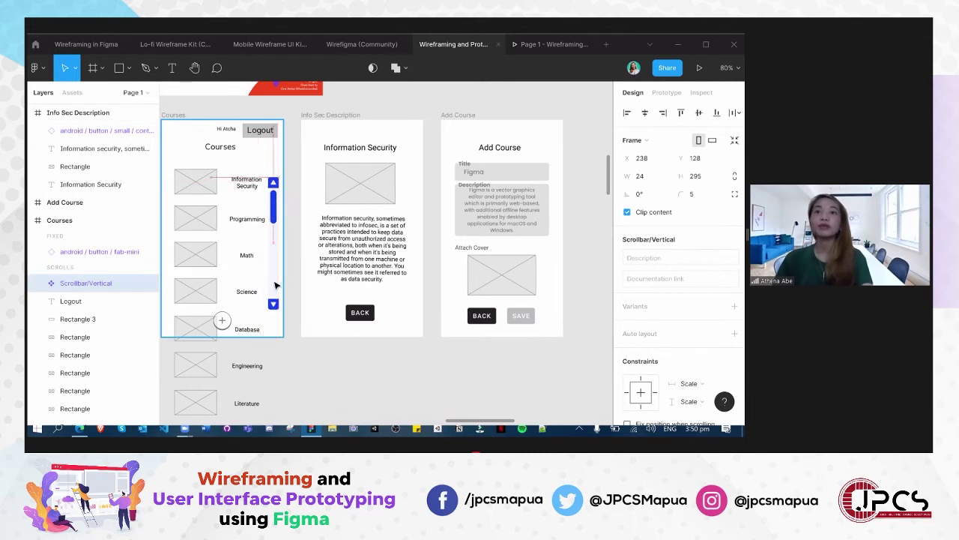
{"action": "left_click_drag", "start_coordinate": [272, 205], "coordinate": [265, 175]}
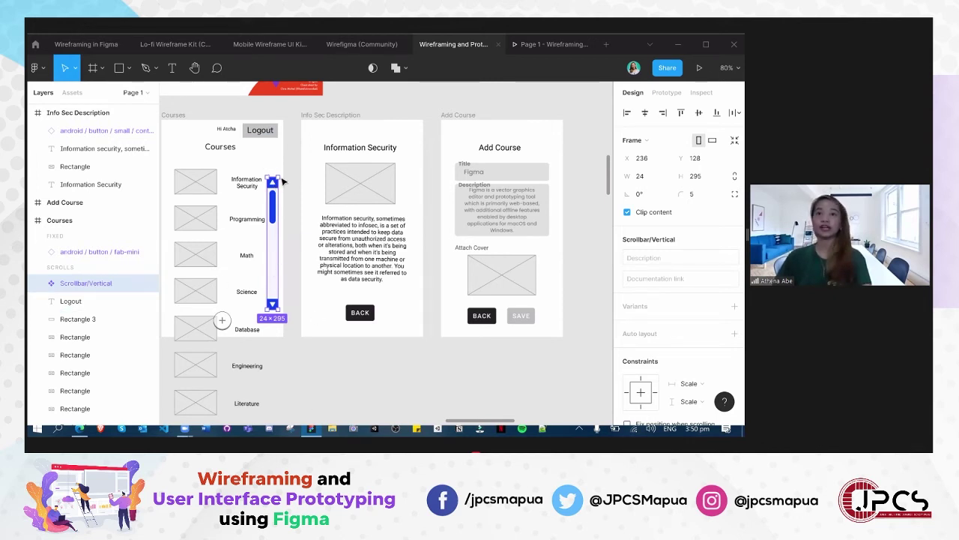
{"action": "key", "text": "Escape"}
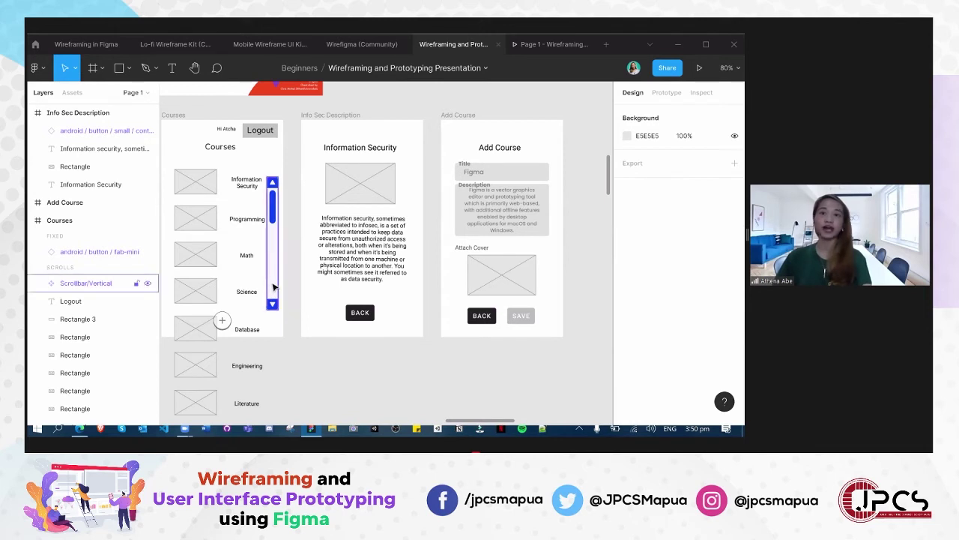
Delete the vertical scrollbar from the Courses wireframe
{"action": "left_click", "coordinate": [274, 288]}
{"action": "key", "text": "Delete"}
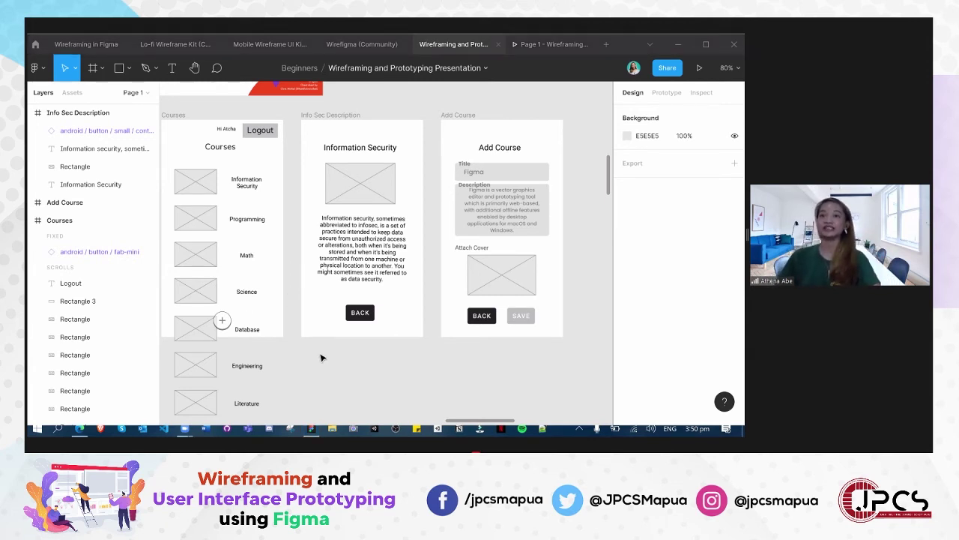
Compare the Courses wireframe and its neighbouring screens with the hand-drawn Tutoring App sketch
{"action": "scroll", "coordinate": [358, 345], "scroll_direction": "left", "scroll_amount": 3}
{"action": "scroll", "coordinate": [357, 345], "scroll_direction": "up", "scroll_amount": 1}
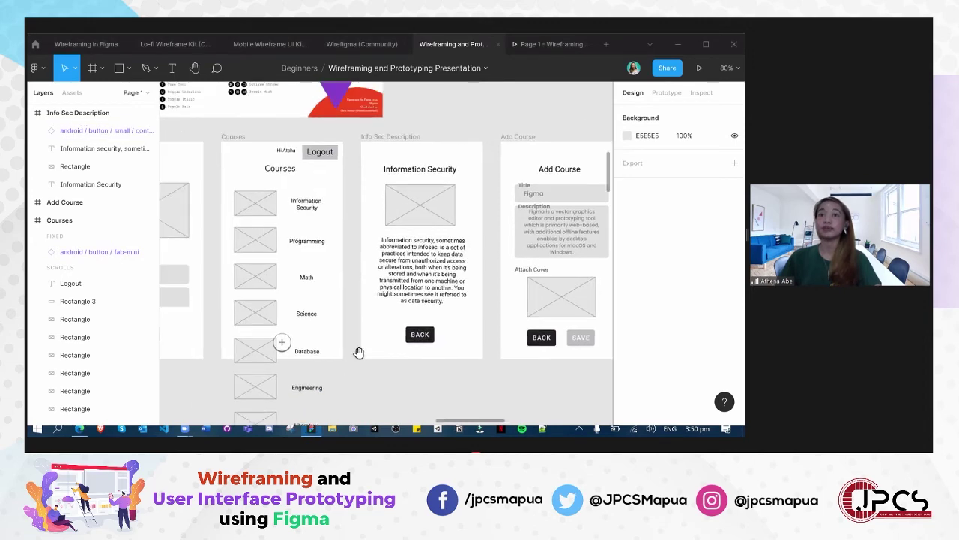
{"action": "scroll", "coordinate": [358, 352], "scroll_direction": "down", "scroll_amount": 8}
{"action": "scroll", "coordinate": [359, 352], "scroll_direction": "left", "scroll_amount": 2}
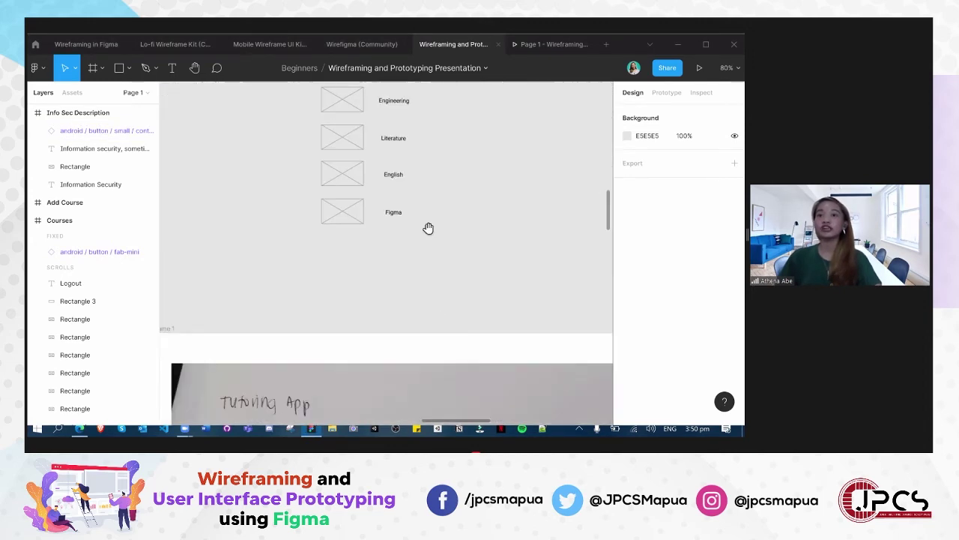
{"action": "scroll", "coordinate": [368, 317], "scroll_direction": "down", "scroll_amount": 7}
{"action": "scroll", "coordinate": [398, 200], "scroll_direction": "right", "scroll_amount": 3}
{"action": "scroll", "coordinate": [362, 332], "scroll_direction": "down", "scroll_amount": 2}
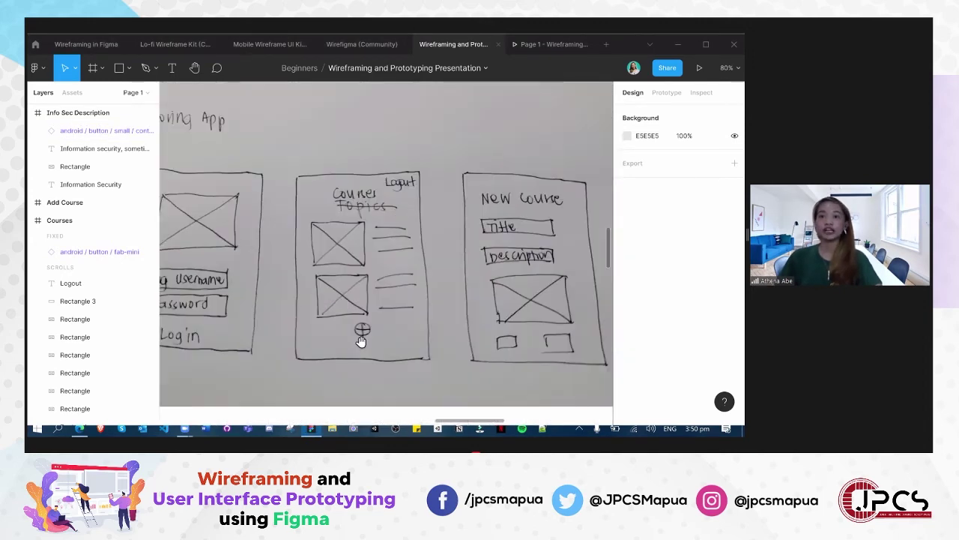
{"action": "scroll", "coordinate": [357, 385], "scroll_direction": "up", "scroll_amount": 5}
{"action": "scroll", "coordinate": [338, 296], "scroll_direction": "up", "scroll_amount": 4}
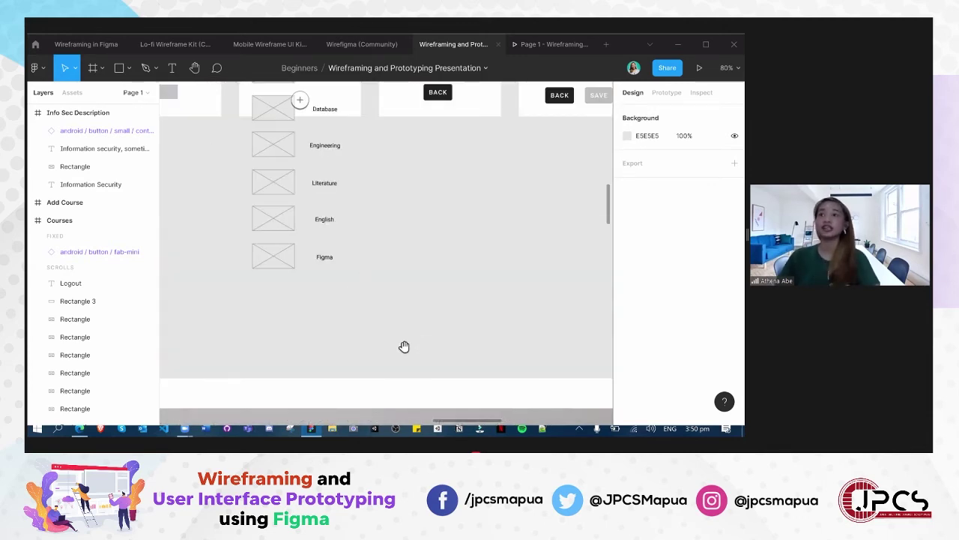
{"action": "scroll", "coordinate": [423, 410], "scroll_direction": "up", "scroll_amount": 1}
{"action": "scroll", "coordinate": [390, 408], "scroll_direction": "up", "scroll_amount": 5}
{"action": "scroll", "coordinate": [353, 407], "scroll_direction": "right", "scroll_amount": 2}
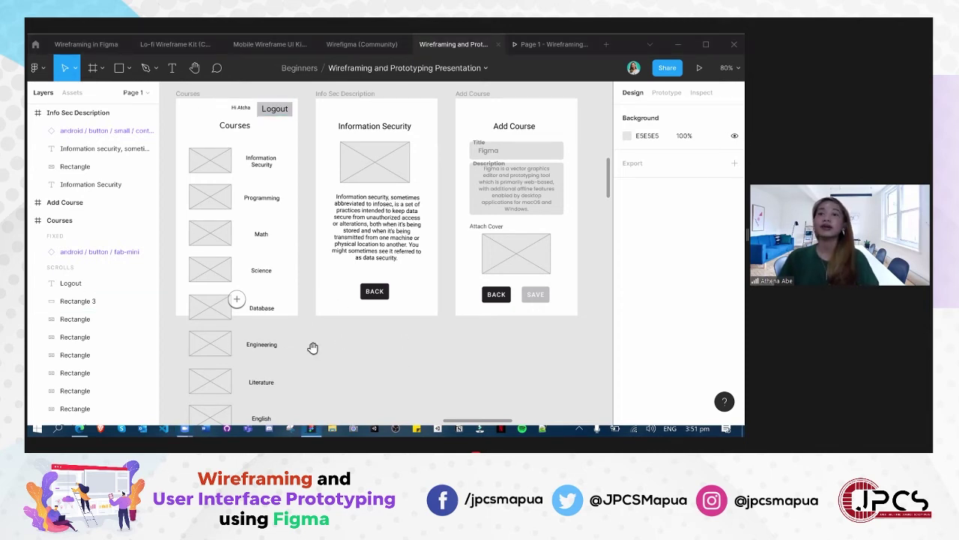
Run the Iconify plugin on the Courses frame
{"action": "scroll", "coordinate": [382, 411], "scroll_direction": "up", "scroll_amount": 2}
{"action": "scroll", "coordinate": [382, 412], "scroll_direction": "left", "scroll_amount": 2}
{"action": "scroll", "coordinate": [404, 392], "scroll_direction": "up", "scroll_amount": 2}
{"action": "scroll", "coordinate": [404, 392], "scroll_direction": "left", "scroll_amount": 4}
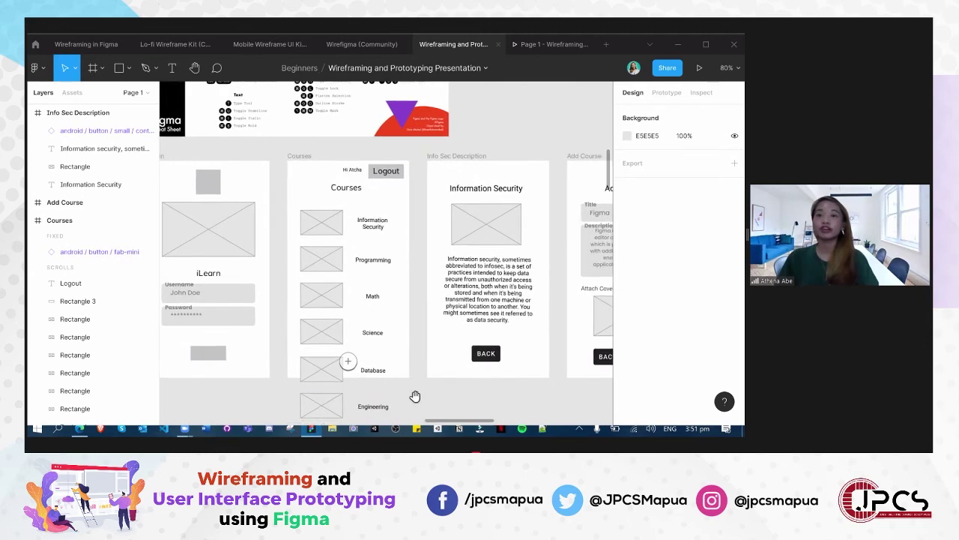
{"action": "scroll", "coordinate": [356, 297], "scroll_direction": "up", "scroll_amount": 3}
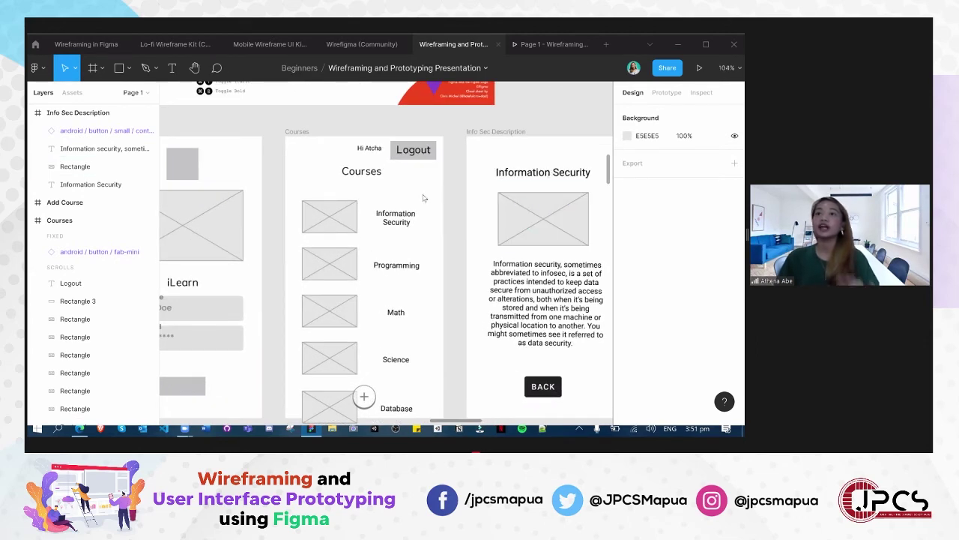
{"action": "right_click", "coordinate": [427, 357]}
{"action": "mouse_move", "coordinate": [463, 320]}
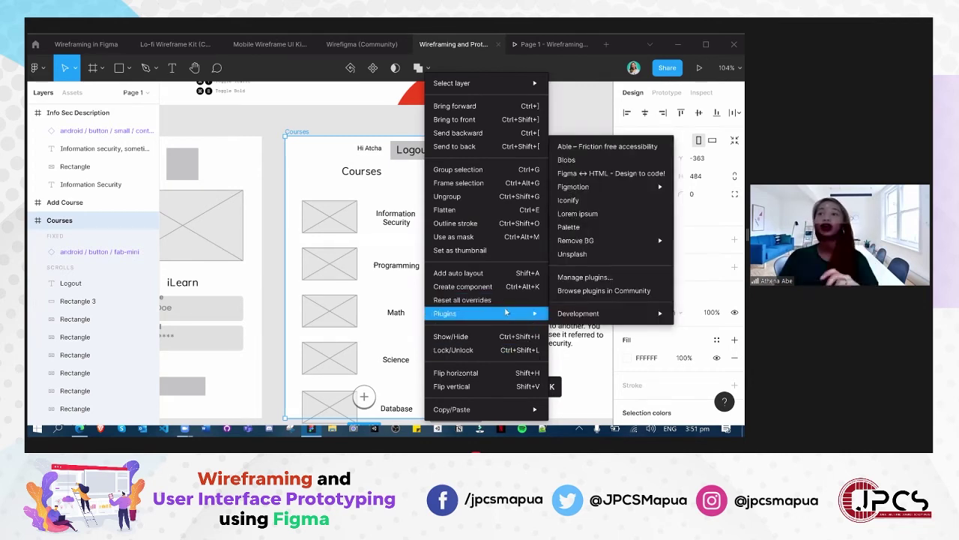
{"action": "left_click", "coordinate": [604, 207]}
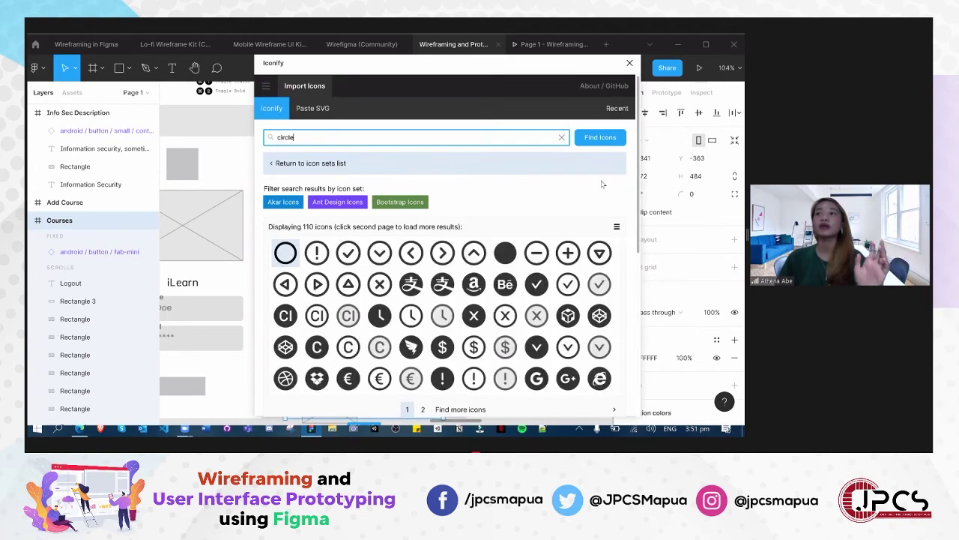
Move the Iconify window clear of its cramped position and find icons matching "search"
{"action": "left_click_drag", "start_coordinate": [611, 232], "coordinate": [610, 143]}
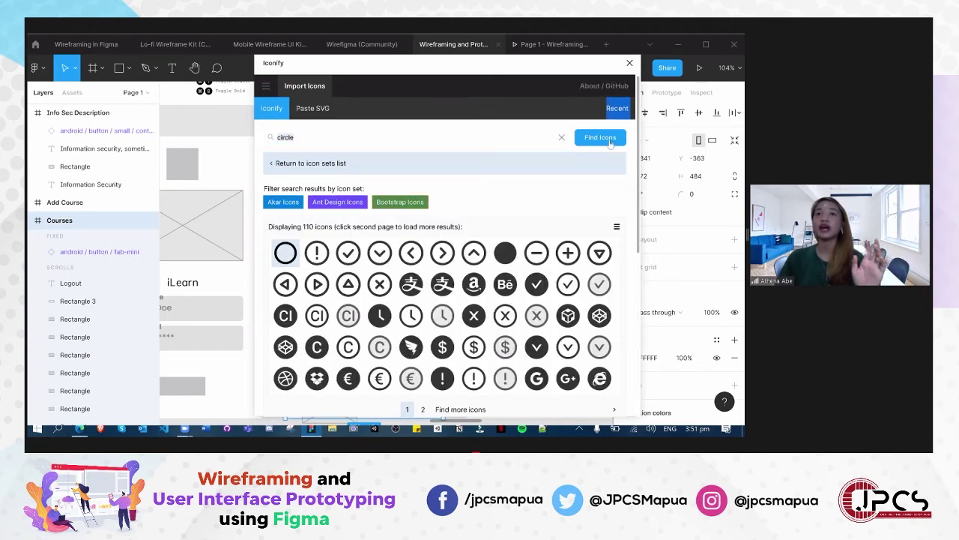
{"action": "left_click", "coordinate": [700, 50]}
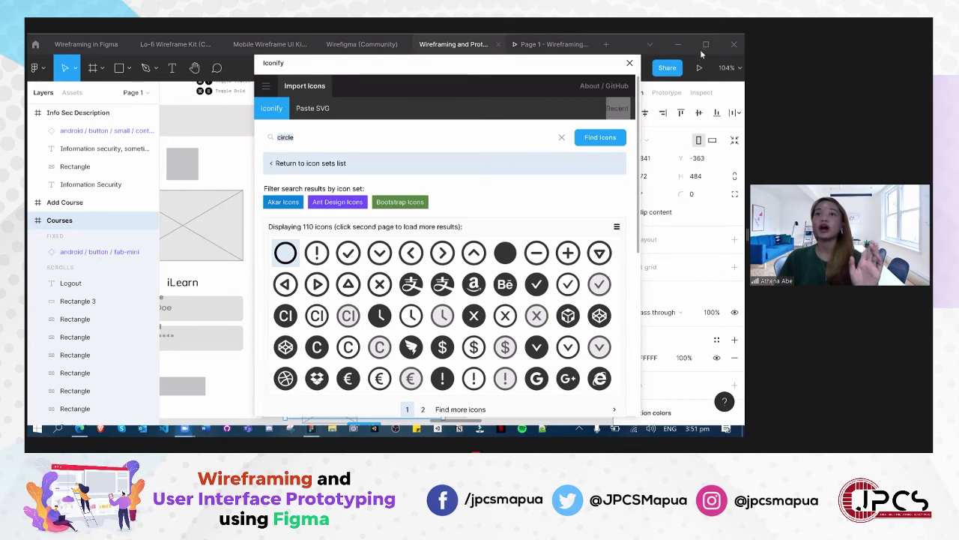
{"action": "left_click", "coordinate": [645, 108]}
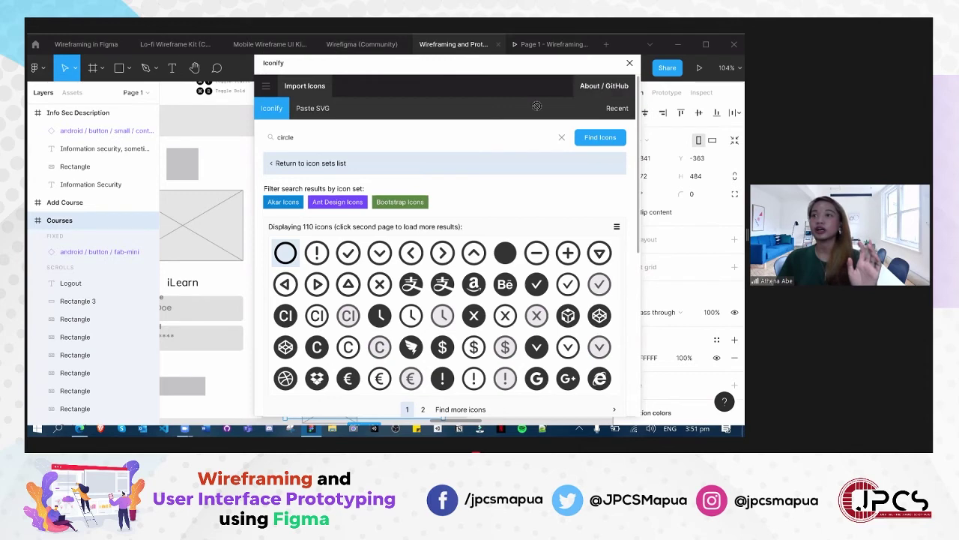
{"action": "triple_click", "coordinate": [495, 92]}
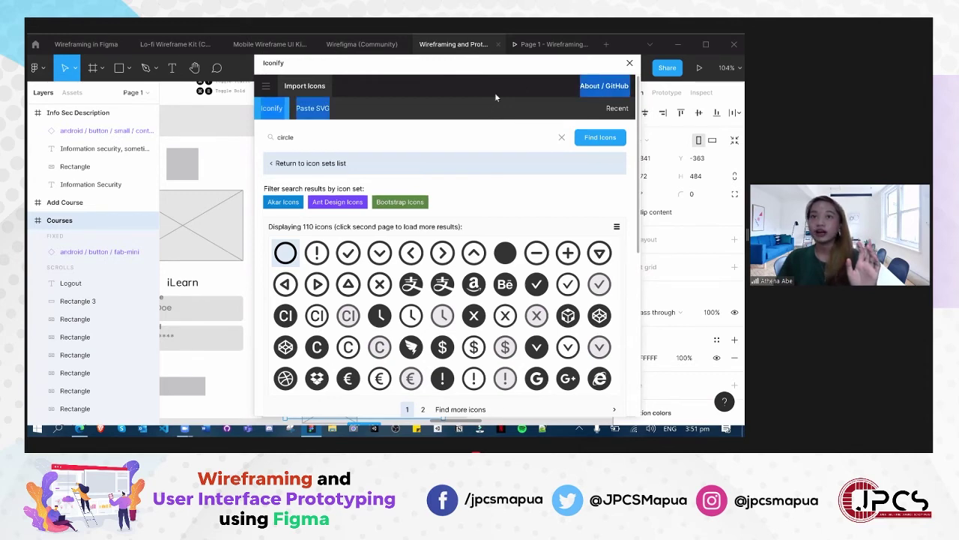
{"action": "left_click_drag", "start_coordinate": [449, 63], "coordinate": [351, 152]}
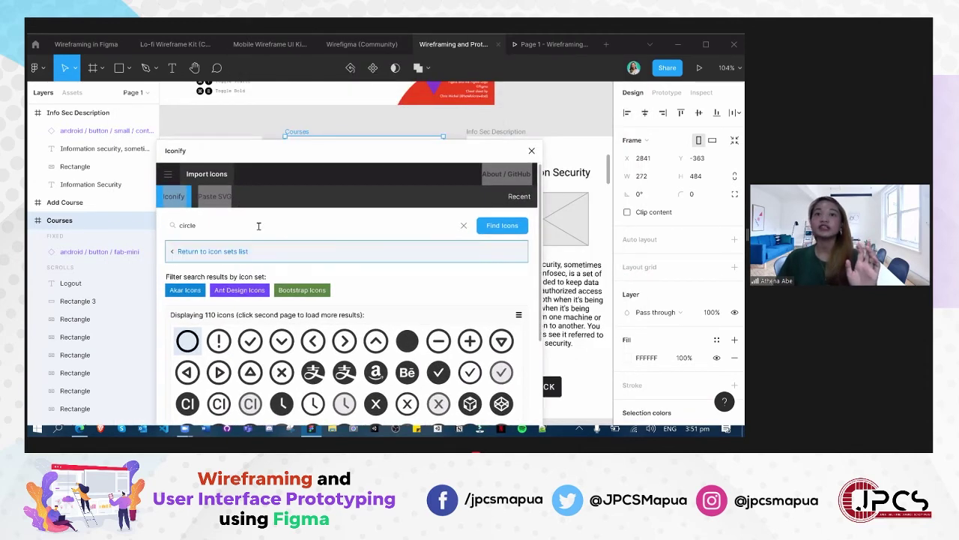
{"action": "type", "text": "search"}
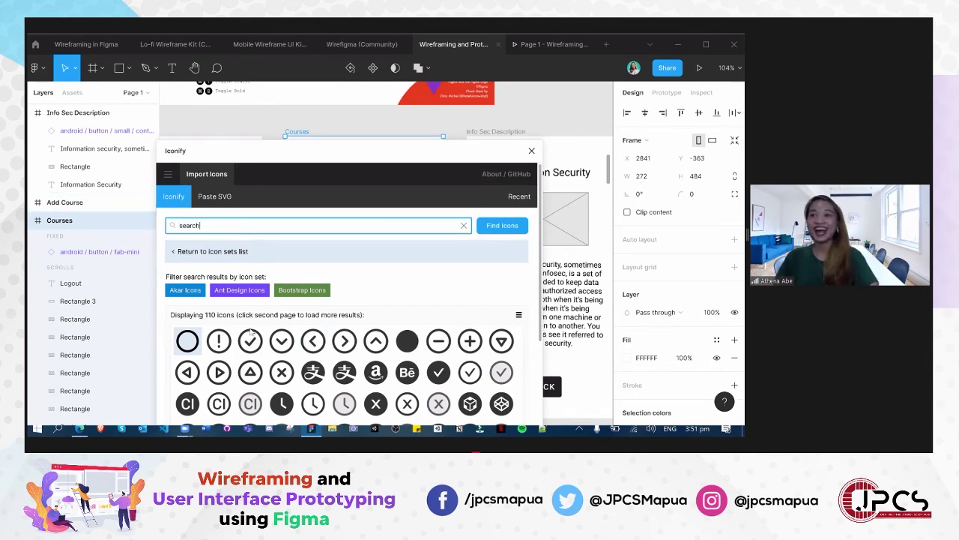
{"action": "key", "text": "Return"}
{"action": "scroll", "coordinate": [177, 382], "scroll_direction": "down", "scroll_amount": 5}
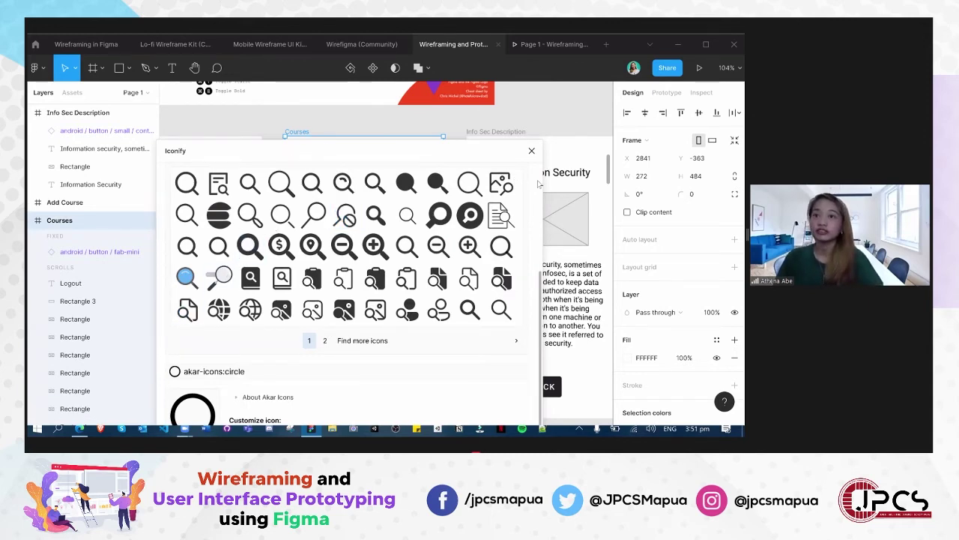
Place the eva:search-fill icon to the left of the greeting in the Courses frame, at about X 46, Y 23
{"action": "left_click_drag", "start_coordinate": [290, 151], "coordinate": [588, 189]}
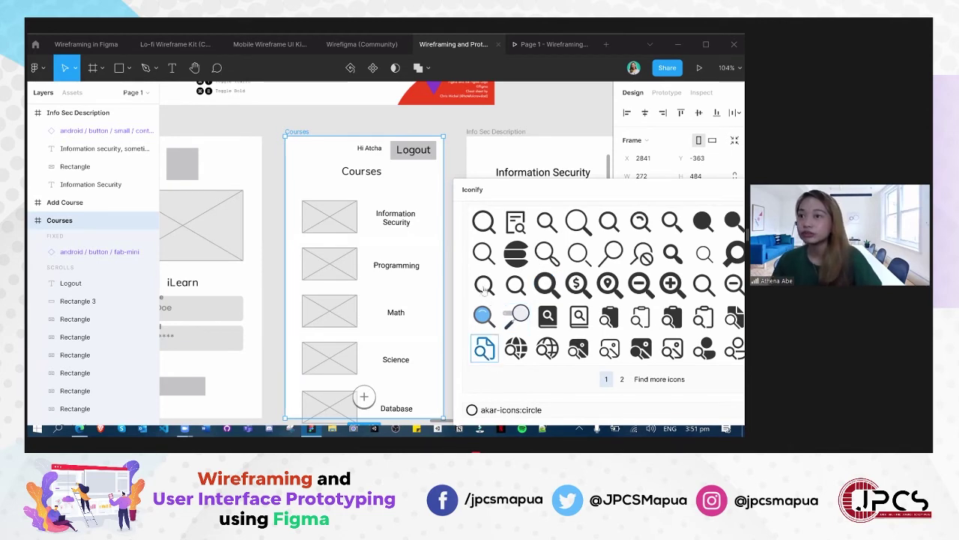
{"action": "left_click_drag", "start_coordinate": [484, 284], "coordinate": [315, 169]}
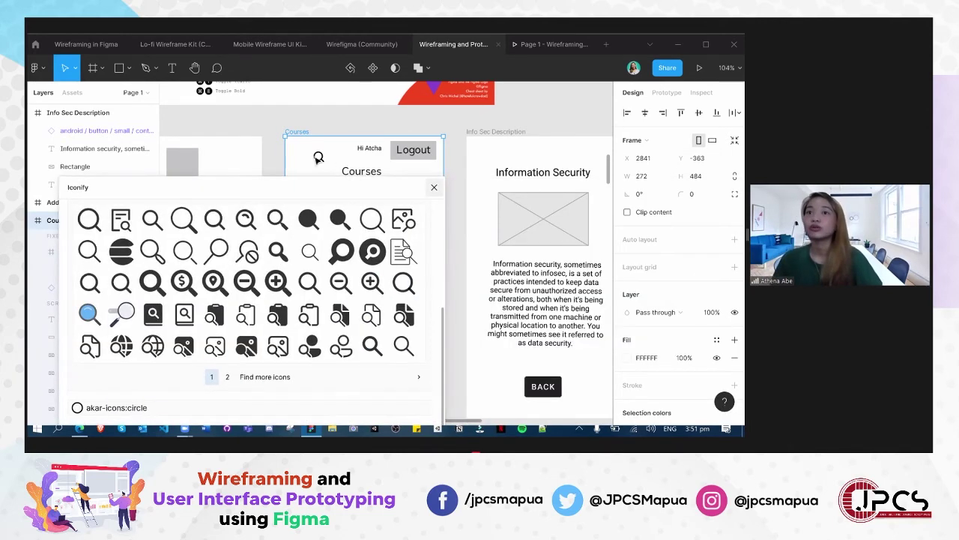
{"action": "left_click", "coordinate": [318, 157]}
Try flipping the search icon in the Courses frame vertically
{"action": "right_click", "coordinate": [318, 158]}
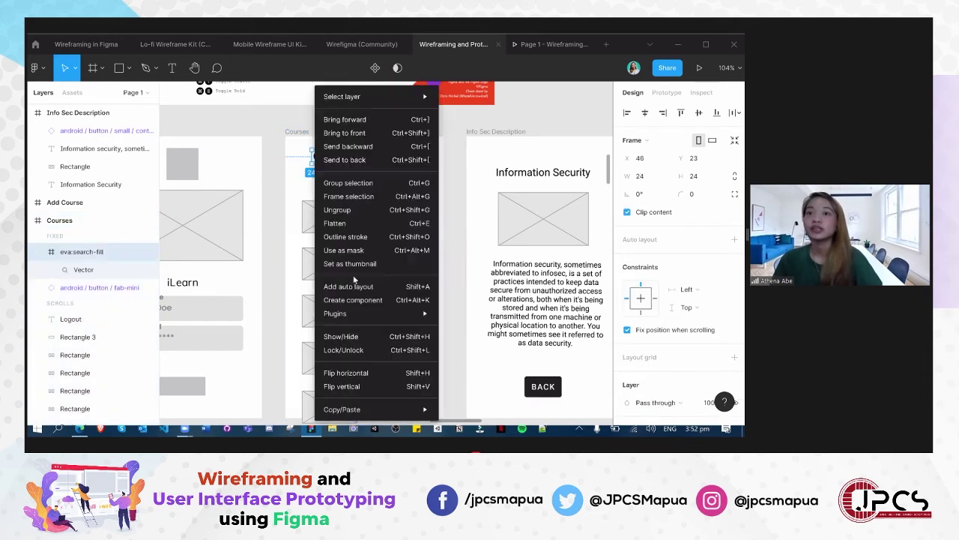
{"action": "left_click", "coordinate": [362, 386]}
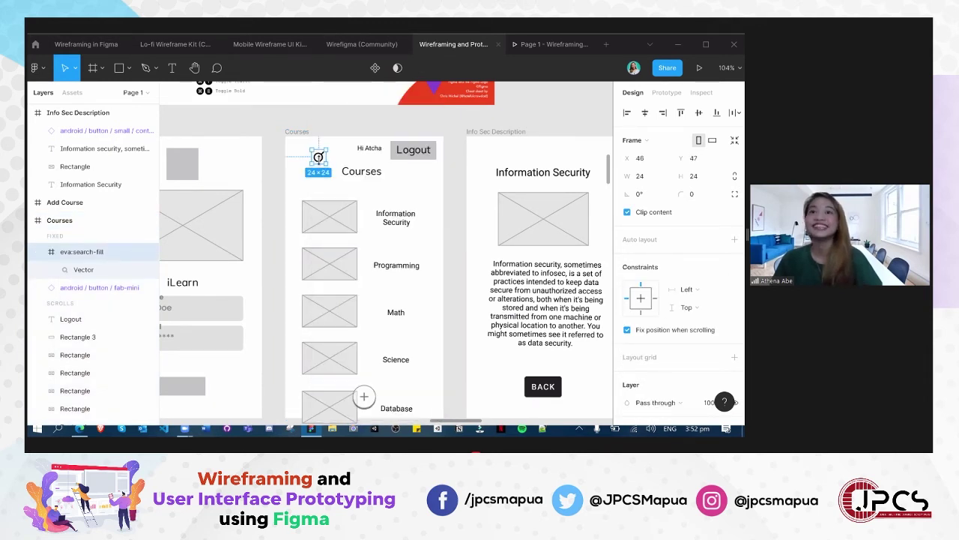
{"action": "right_click", "coordinate": [319, 158]}
{"action": "left_click", "coordinate": [320, 199]}
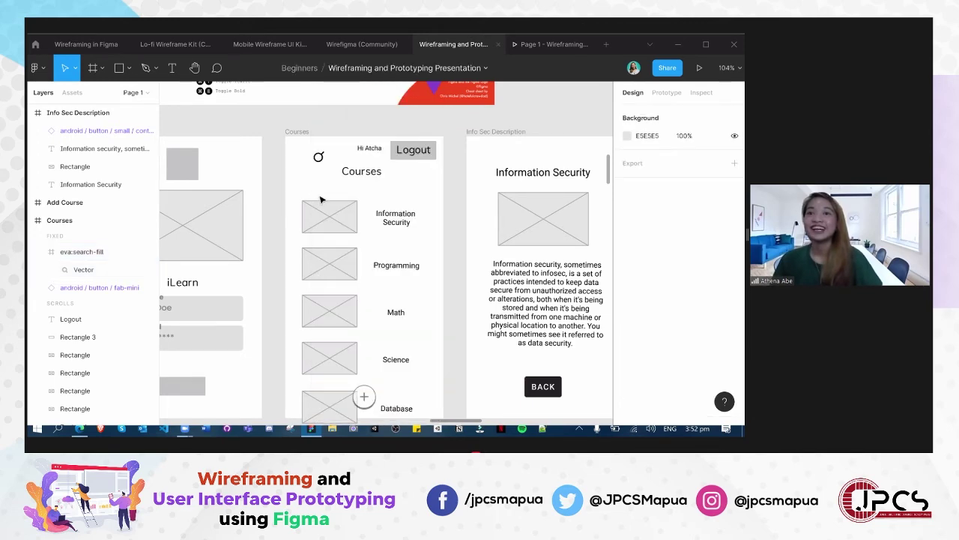
{"action": "left_click", "coordinate": [319, 158]}
{"action": "right_click", "coordinate": [318, 158]}
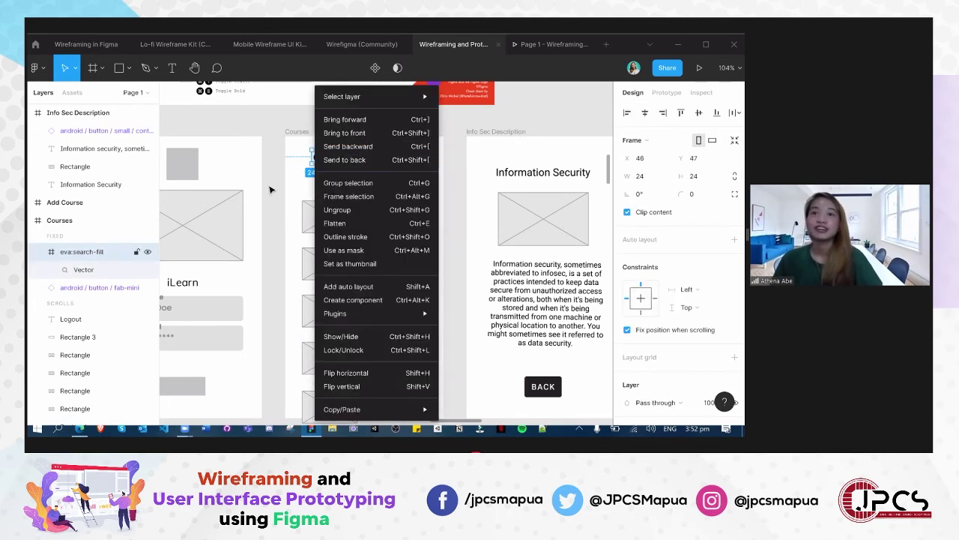
{"action": "left_click", "coordinate": [271, 190]}
Flip the search icon horizontally and move it below the Courses heading, at about X 89, Y 68
{"action": "right_click", "coordinate": [323, 166]}
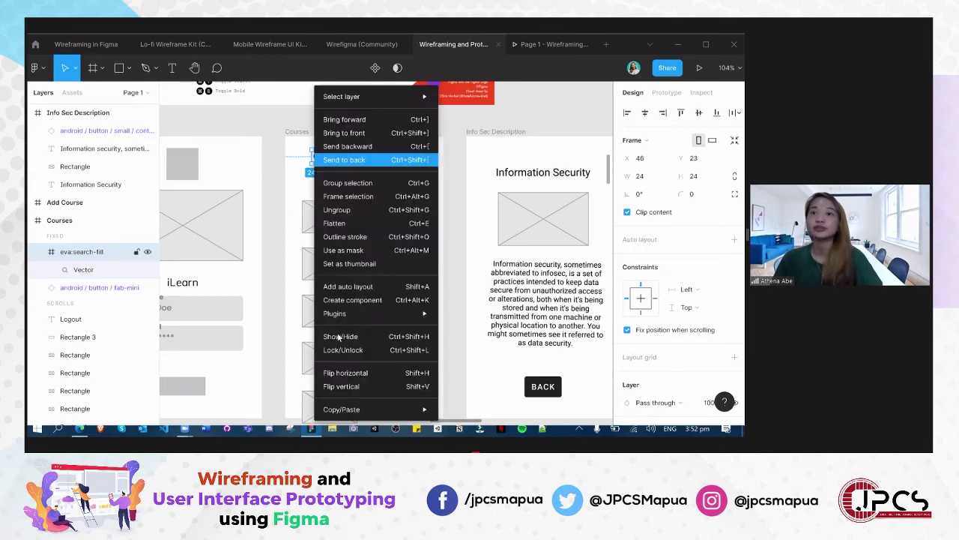
{"action": "left_click", "coordinate": [345, 372]}
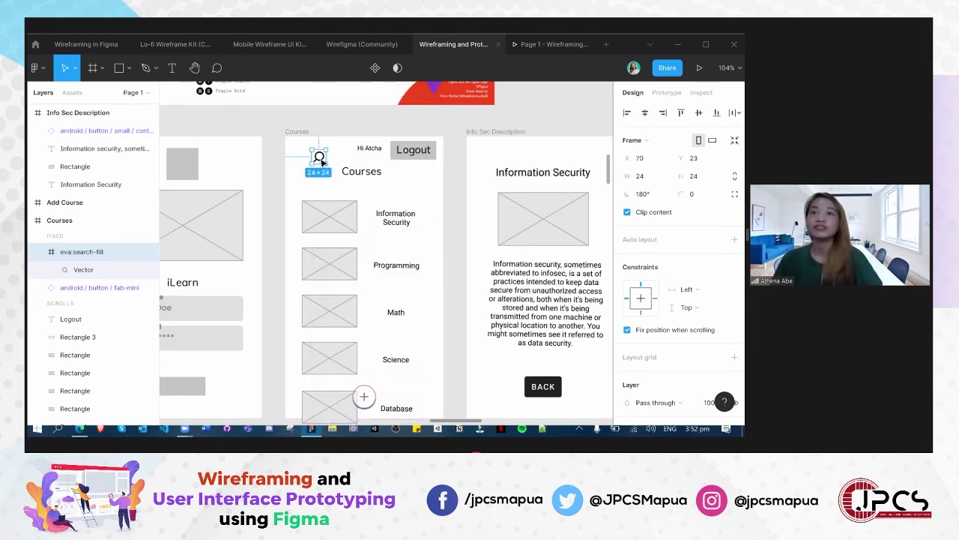
{"action": "left_click_drag", "start_coordinate": [320, 159], "coordinate": [330, 187]}
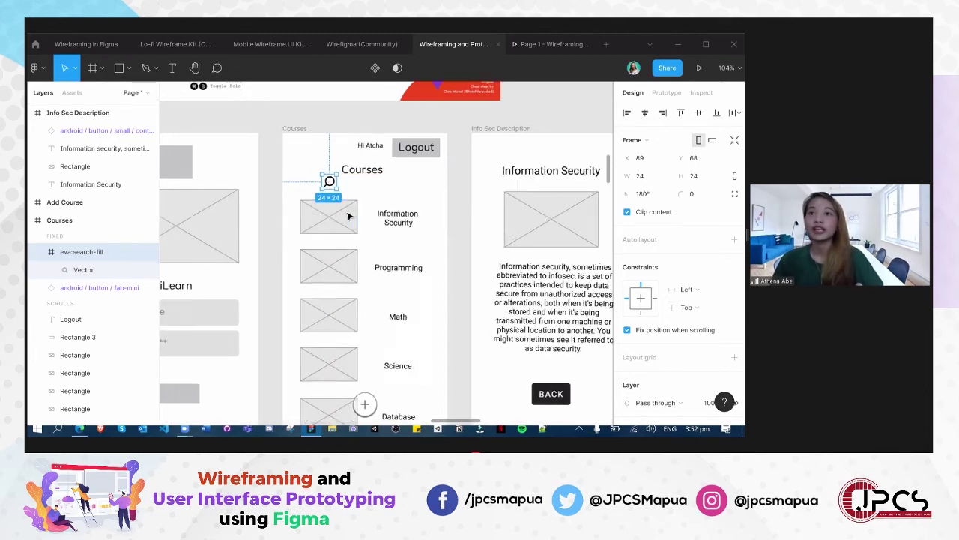
Scale the search icon in the Courses frame down to about 16 × 16
{"action": "scroll", "coordinate": [348, 217], "scroll_direction": "up", "scroll_amount": 5}
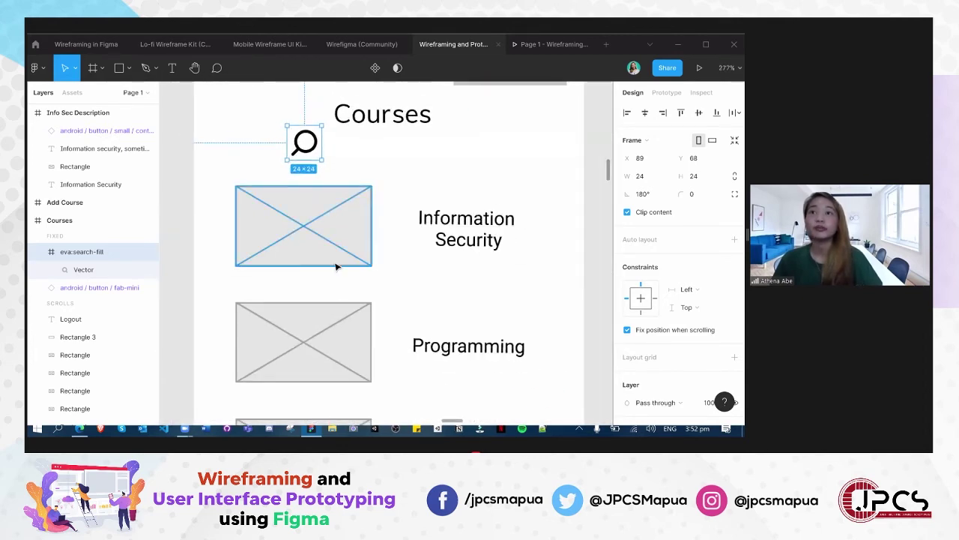
{"action": "scroll", "coordinate": [336, 266], "scroll_direction": "down", "scroll_amount": 2}
{"action": "scroll", "coordinate": [308, 319], "scroll_direction": "up", "scroll_amount": 2}
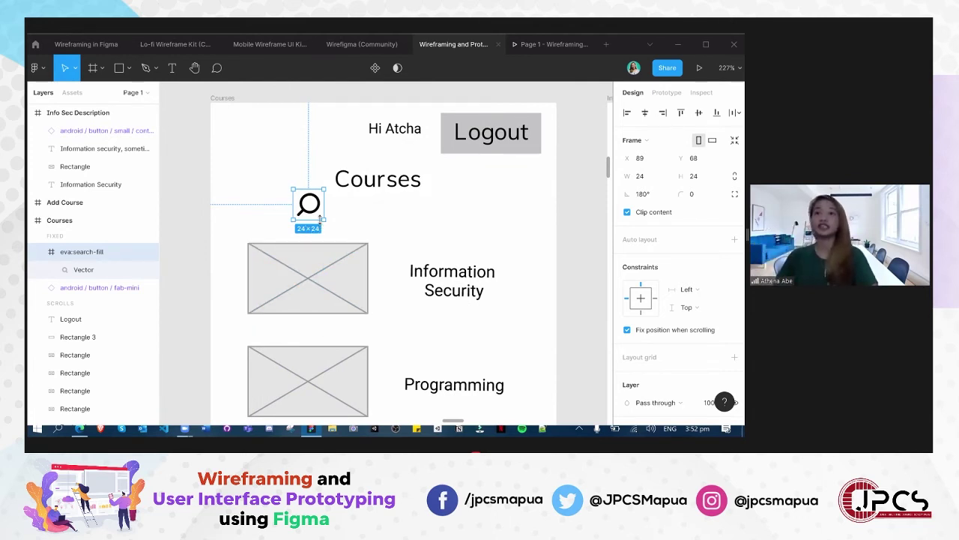
{"action": "left_click_drag", "start_coordinate": [318, 216], "coordinate": [309, 208]}
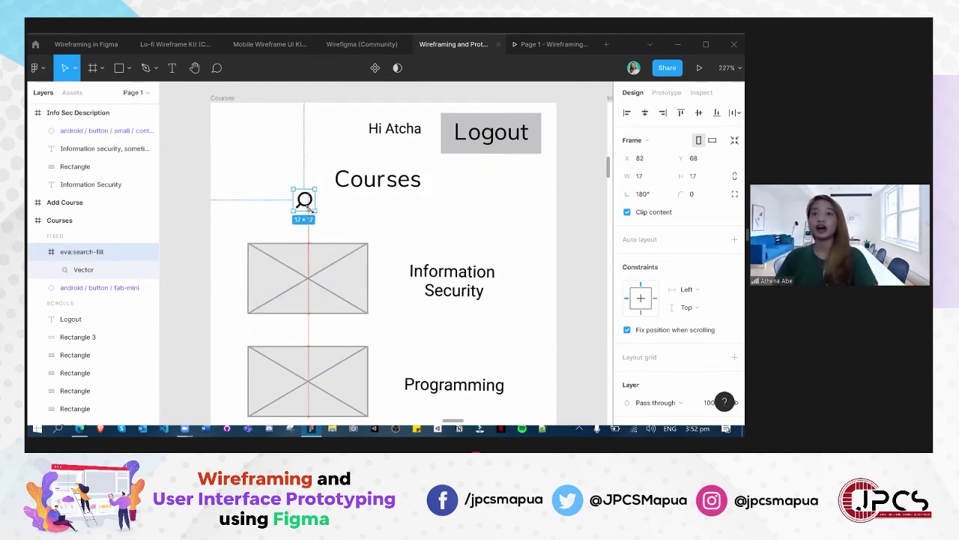
{"action": "left_click", "coordinate": [213, 206]}
Copy the grey square from the Login frame into the Courses frame as a search bar about 85 × 23, beside the search icon
{"action": "left_click_drag", "start_coordinate": [167, 212], "coordinate": [219, 228]}
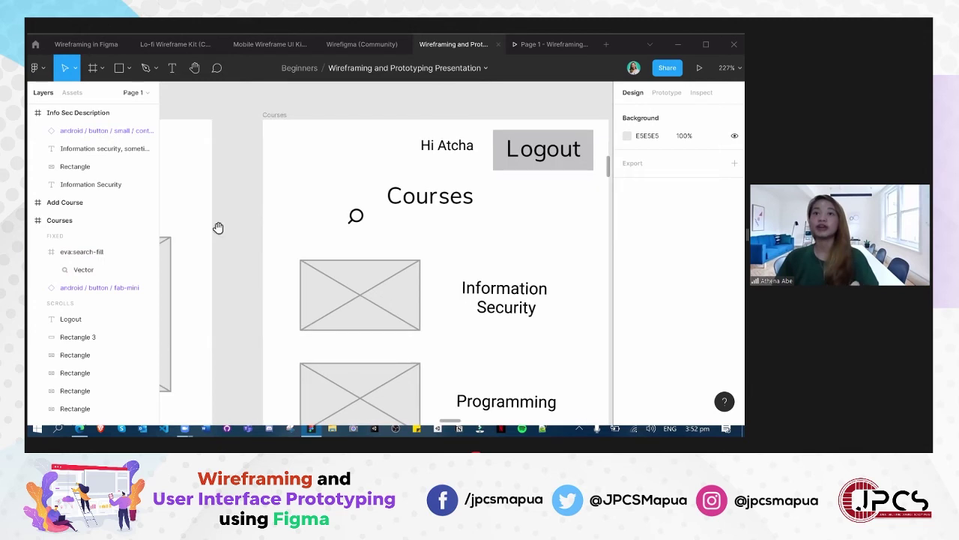
{"action": "scroll", "coordinate": [304, 215], "scroll_direction": "left", "scroll_amount": 3}
{"action": "scroll", "coordinate": [225, 217], "scroll_direction": "down", "scroll_amount": 2}
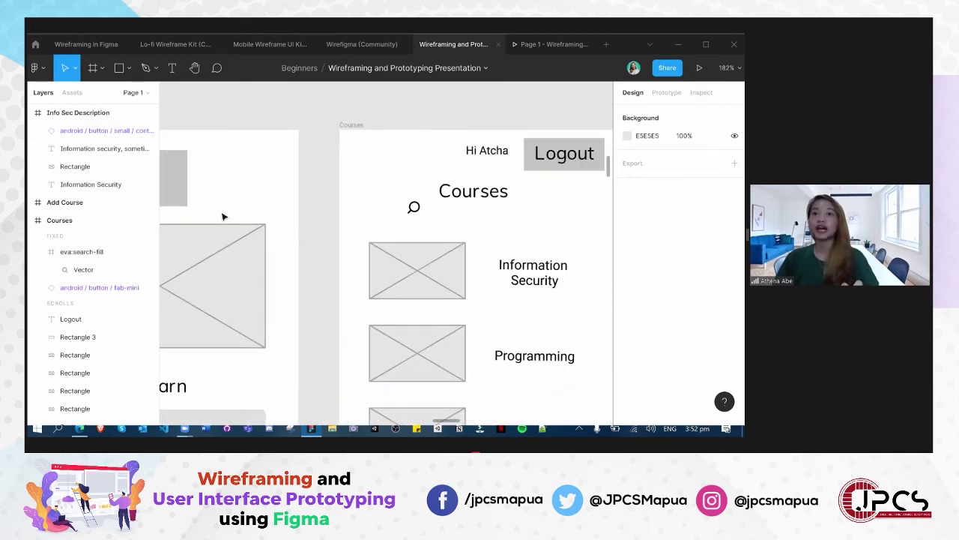
{"action": "scroll", "coordinate": [187, 203], "scroll_direction": "down", "scroll_amount": 2}
{"action": "left_click", "coordinate": [188, 200]}
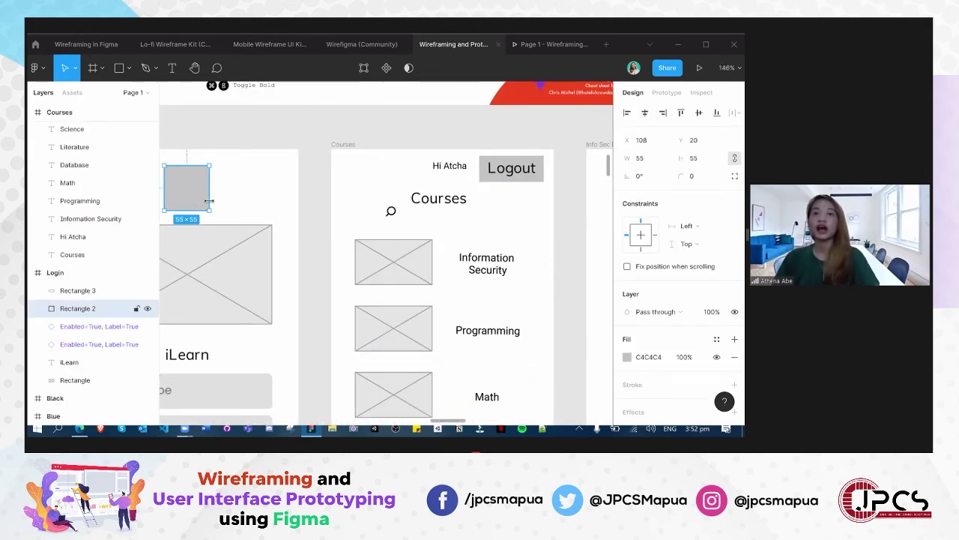
{"action": "key", "text": "ctrl+c"}
{"action": "key", "text": "ctrl+v"}
{"action": "left_click_drag", "start_coordinate": [194, 199], "coordinate": [395, 216]}
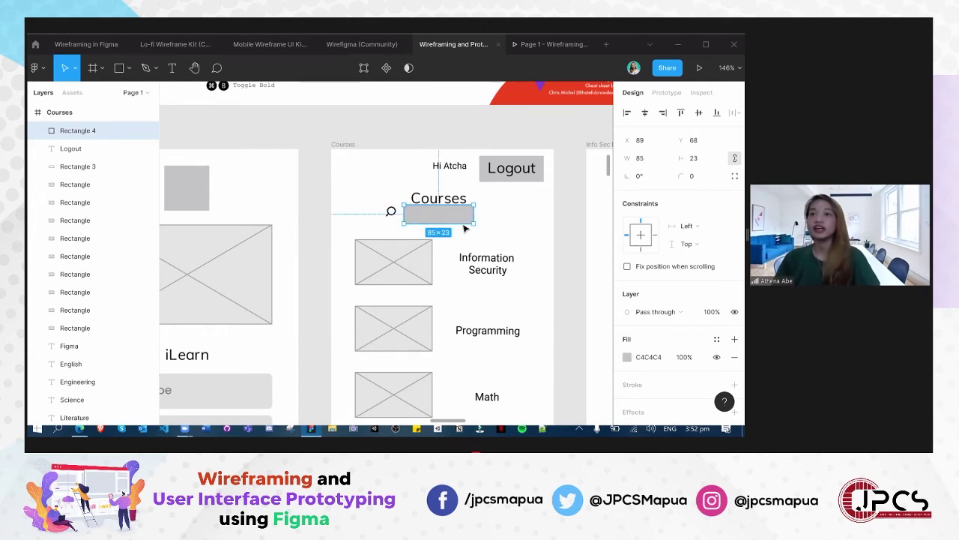
Reduce the grey search bar's height from its upper edge to clear the Courses heading, with the search icon beside it at X 85, Y 72
{"action": "left_click", "coordinate": [433, 215]}
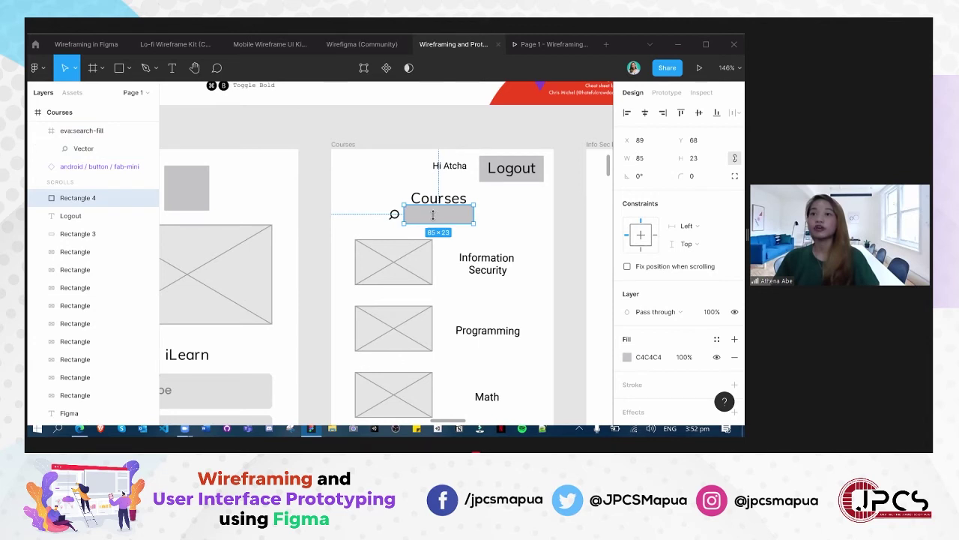
{"action": "left_click_drag", "start_coordinate": [439, 212], "coordinate": [438, 212]}
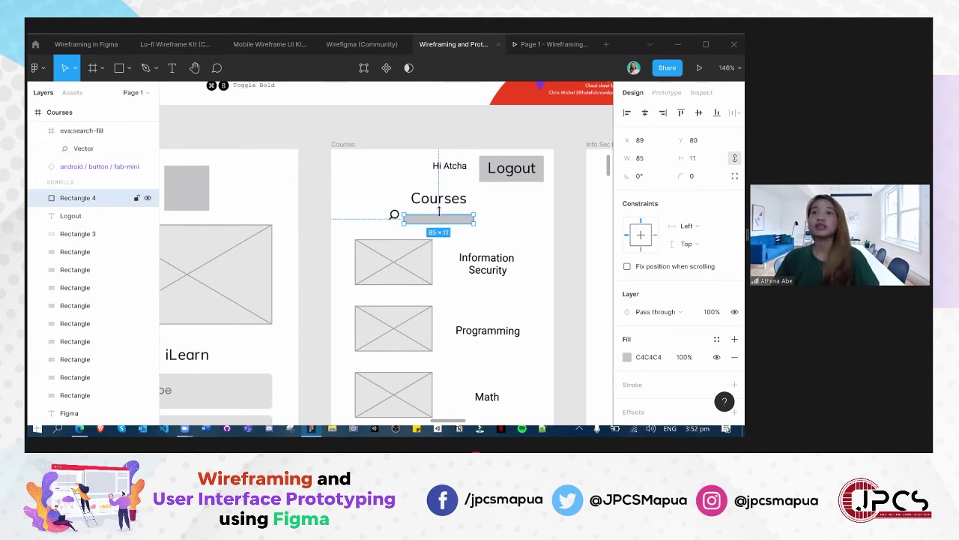
{"action": "left_click", "coordinate": [395, 223]}
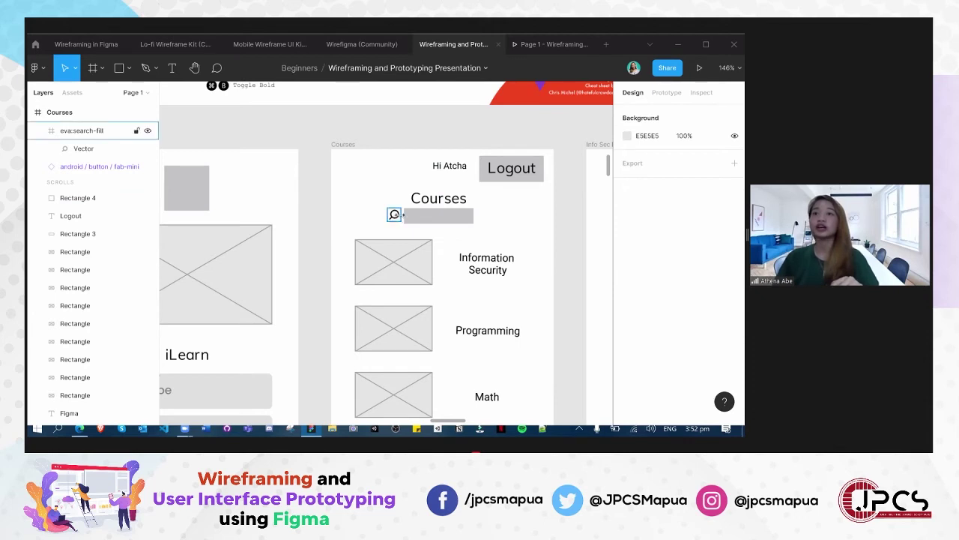
{"action": "left_click", "coordinate": [396, 215]}
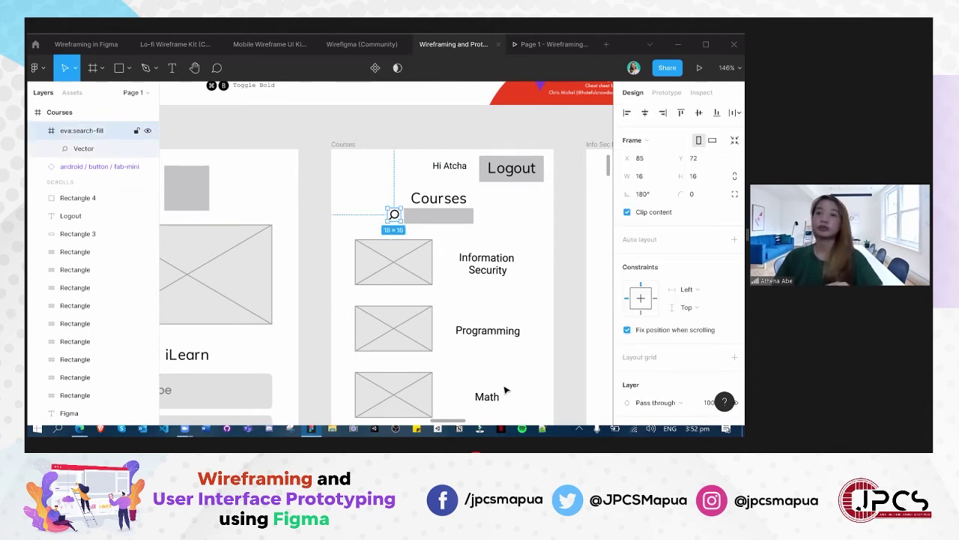
Review the Login, Courses, Info Sec Description and Add Course frames, including their buttons and the flow between screens
{"action": "scroll", "coordinate": [540, 384], "scroll_direction": "down", "scroll_amount": 3}
{"action": "left_click_drag", "start_coordinate": [567, 369], "coordinate": [358, 205]}
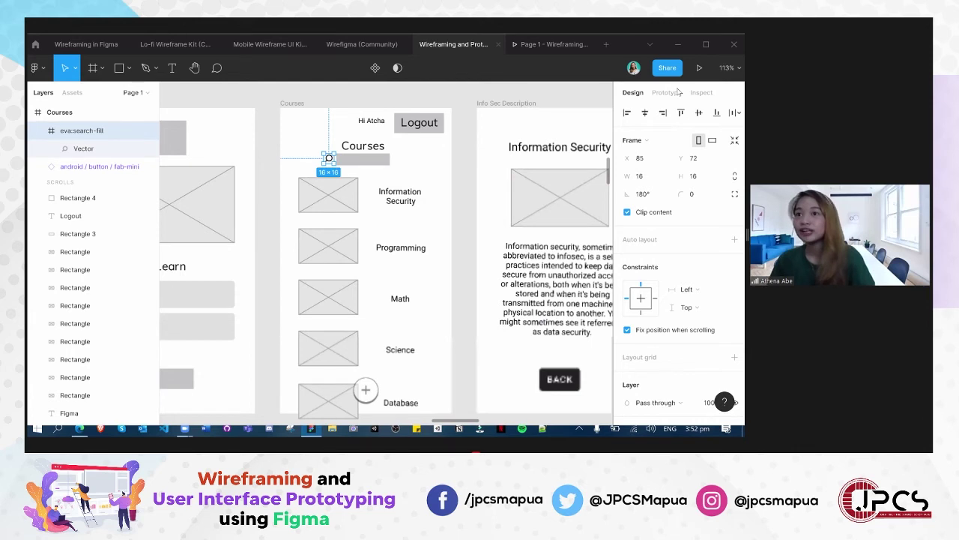
{"action": "scroll", "coordinate": [386, 254], "scroll_direction": "right", "scroll_amount": 2}
{"action": "scroll", "coordinate": [386, 254], "scroll_direction": "down", "scroll_amount": 2}
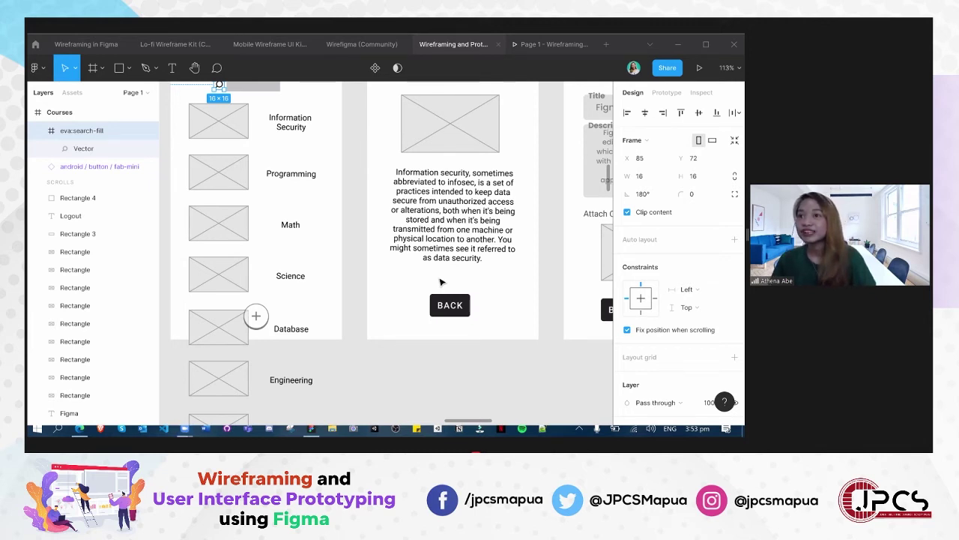
{"action": "left_click", "coordinate": [397, 354]}
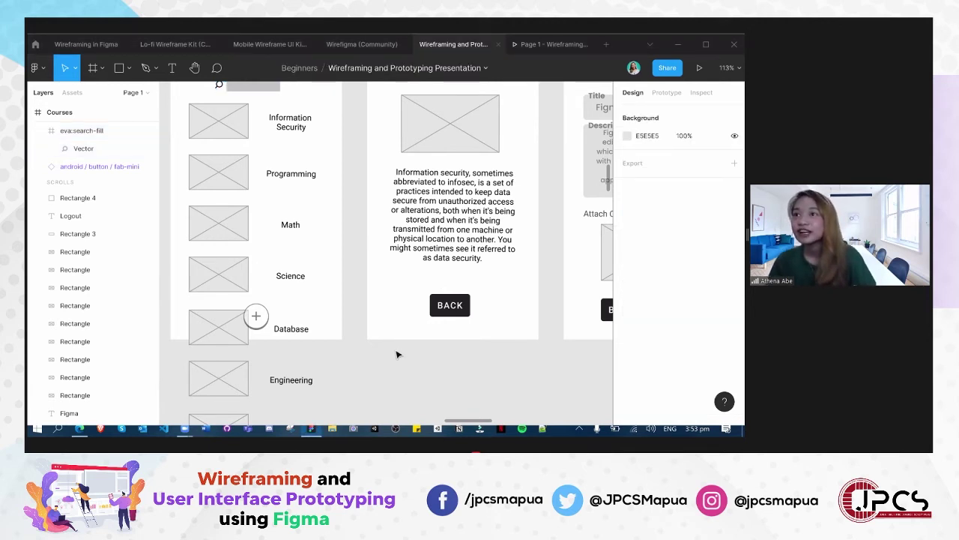
{"action": "scroll", "coordinate": [350, 320], "scroll_direction": "up", "scroll_amount": 2}
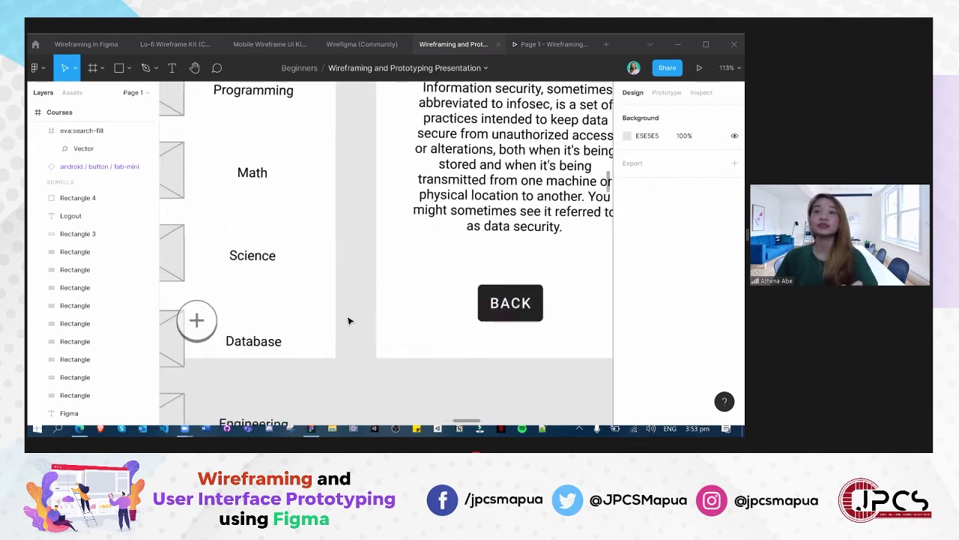
{"action": "scroll", "coordinate": [353, 323], "scroll_direction": "up", "scroll_amount": 2}
{"action": "scroll", "coordinate": [352, 323], "scroll_direction": "down", "scroll_amount": 5}
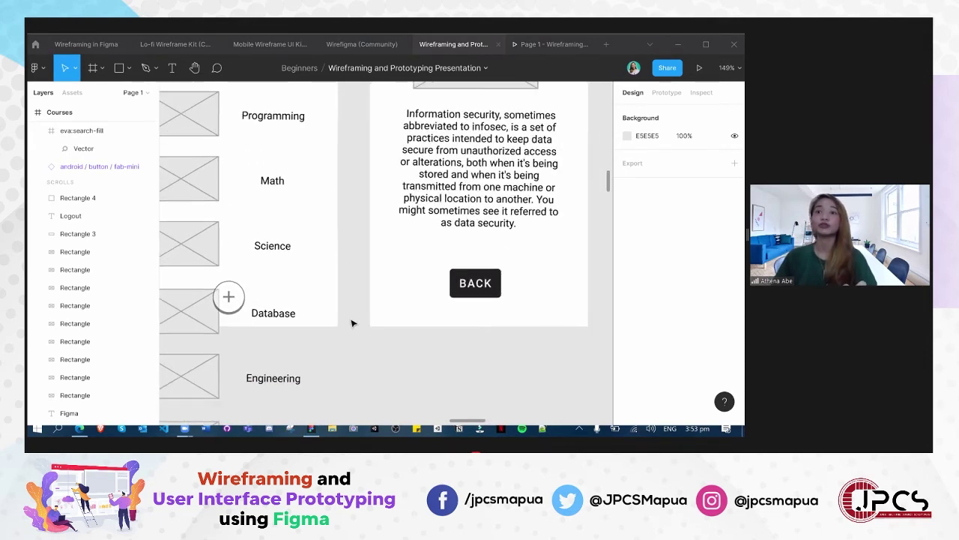
{"action": "scroll", "coordinate": [471, 343], "scroll_direction": "up", "scroll_amount": 1}
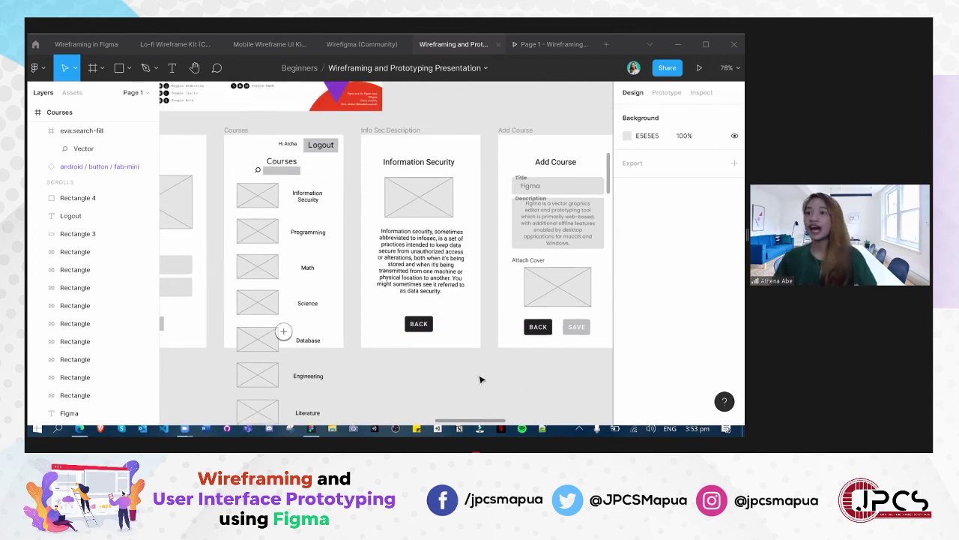
{"action": "scroll", "coordinate": [480, 189], "scroll_direction": "down", "scroll_amount": 2}
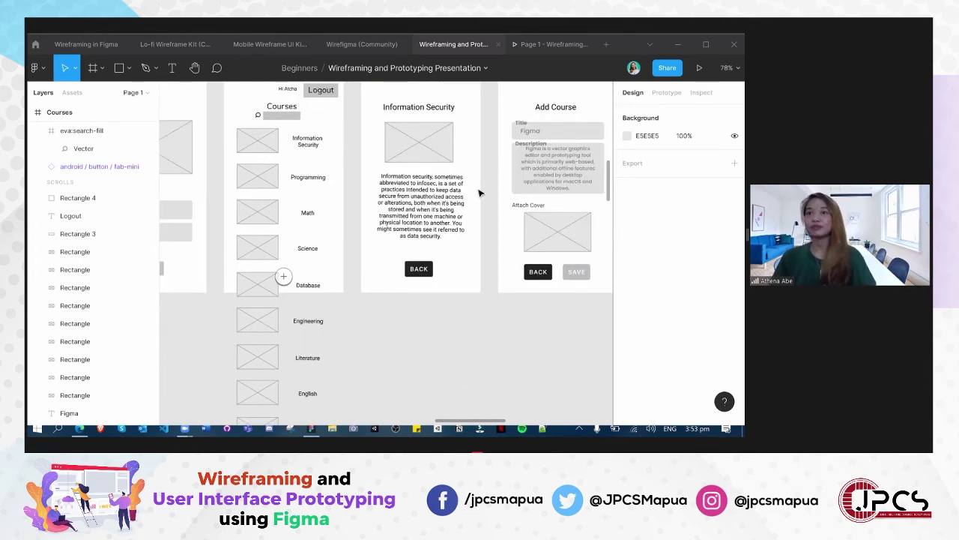
{"action": "scroll", "coordinate": [473, 143], "scroll_direction": "up", "scroll_amount": 5}
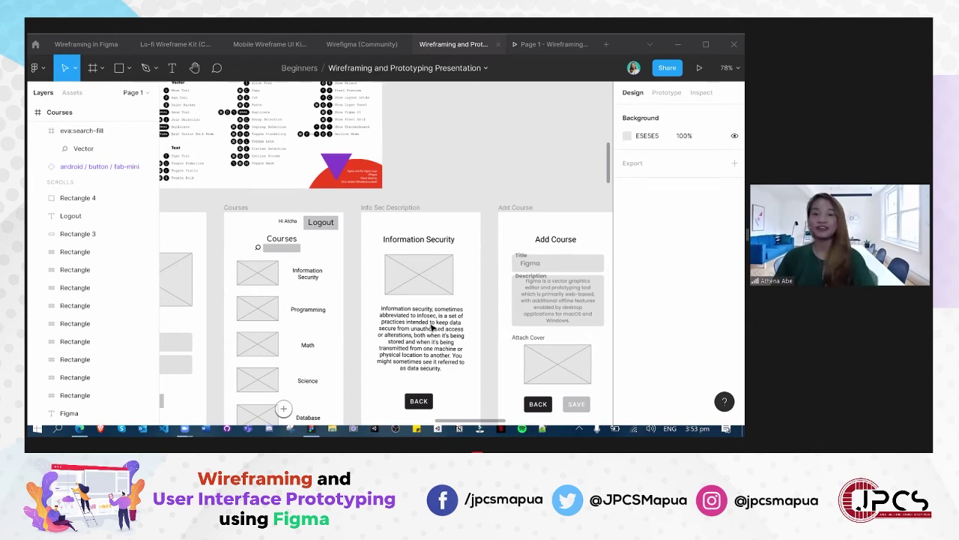
{"action": "scroll", "coordinate": [421, 352], "scroll_direction": "down", "scroll_amount": 6}
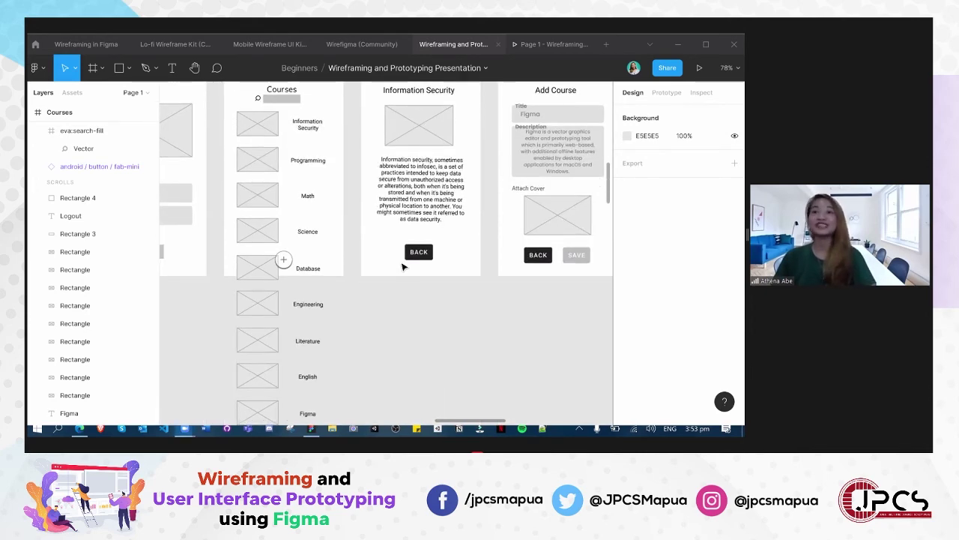
{"action": "left_click", "coordinate": [413, 255]}
{"action": "scroll", "coordinate": [460, 150], "scroll_direction": "up", "scroll_amount": 4}
{"action": "left_click", "coordinate": [460, 150]}
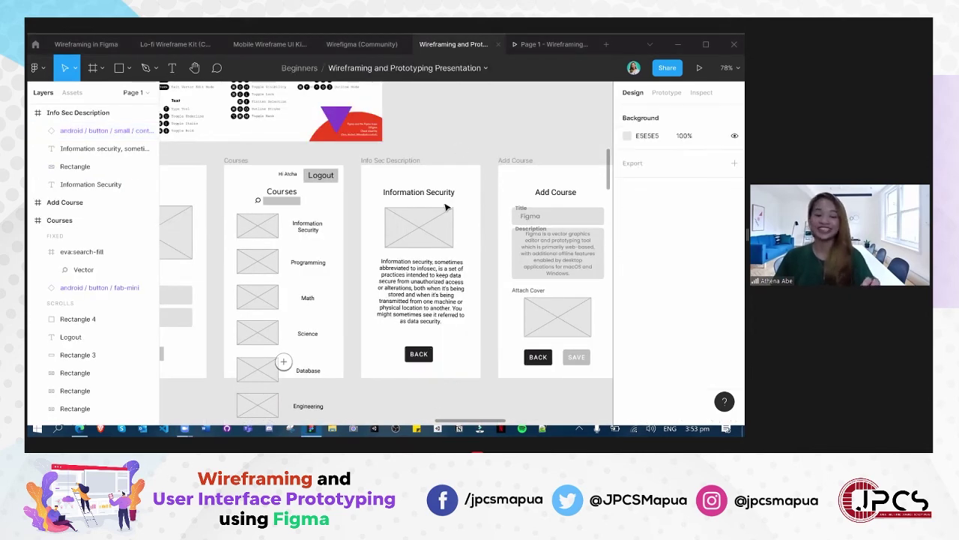
{"action": "scroll", "coordinate": [460, 355], "scroll_direction": "down", "scroll_amount": 3}
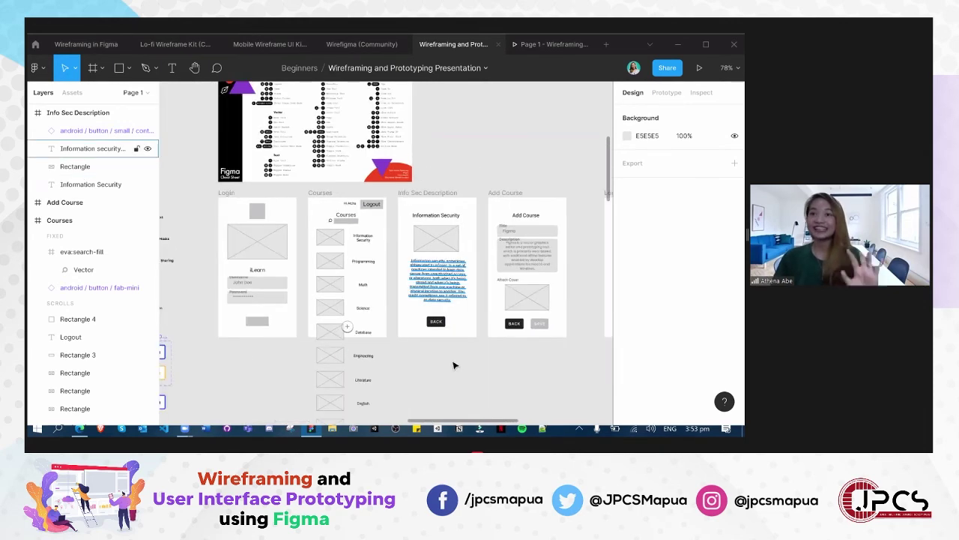
{"action": "scroll", "coordinate": [448, 364], "scroll_direction": "down", "scroll_amount": 3}
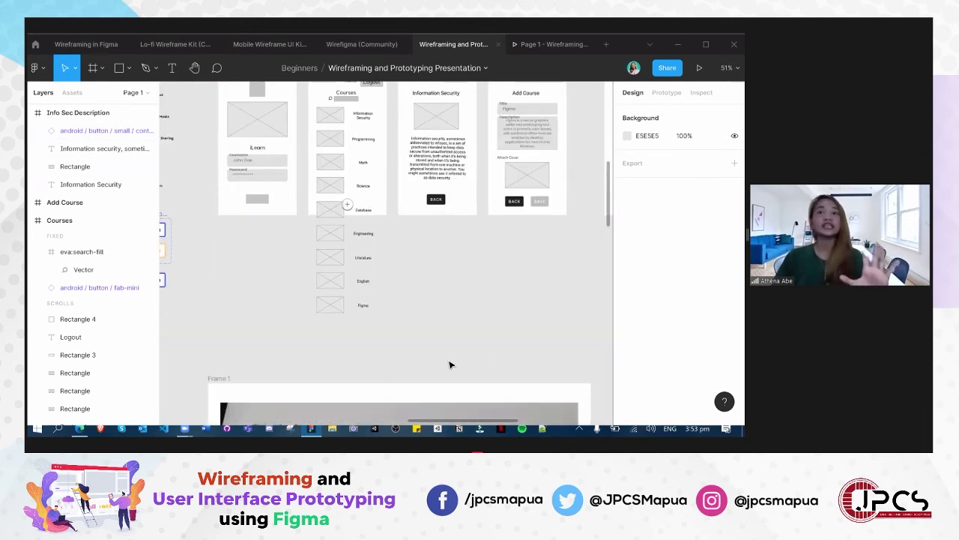
{"action": "scroll", "coordinate": [450, 365], "scroll_direction": "up", "scroll_amount": 1}
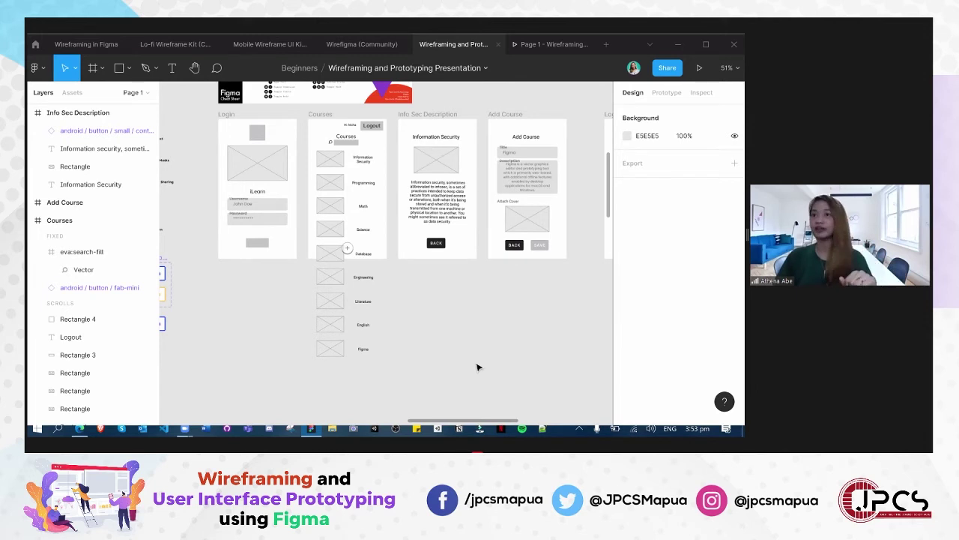
{"action": "scroll", "coordinate": [477, 367], "scroll_direction": "up", "scroll_amount": 1}
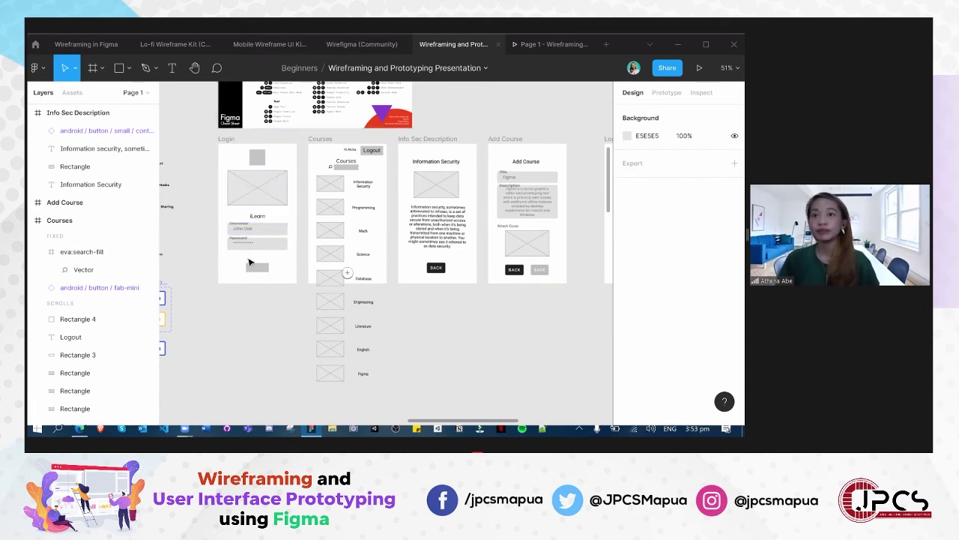
{"action": "scroll", "coordinate": [251, 262], "scroll_direction": "up", "scroll_amount": 1}
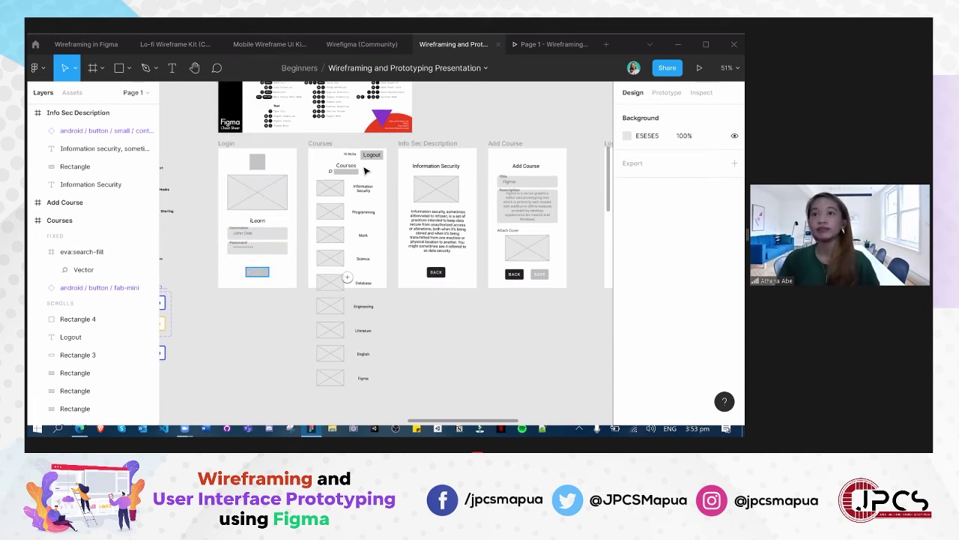
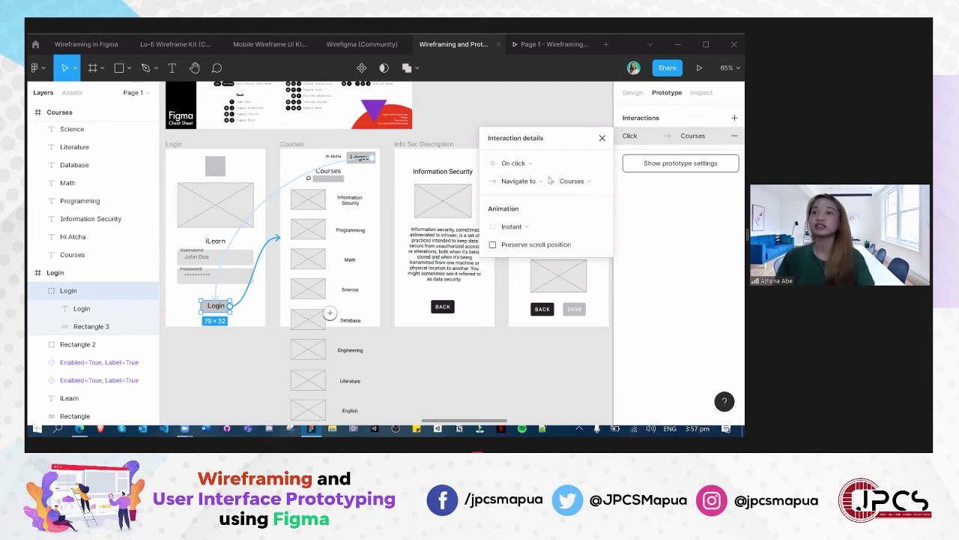
Keep the Login button's interaction on click and change its action to open the Courses frame as an overlay
{"action": "left_click", "coordinate": [514, 201]}
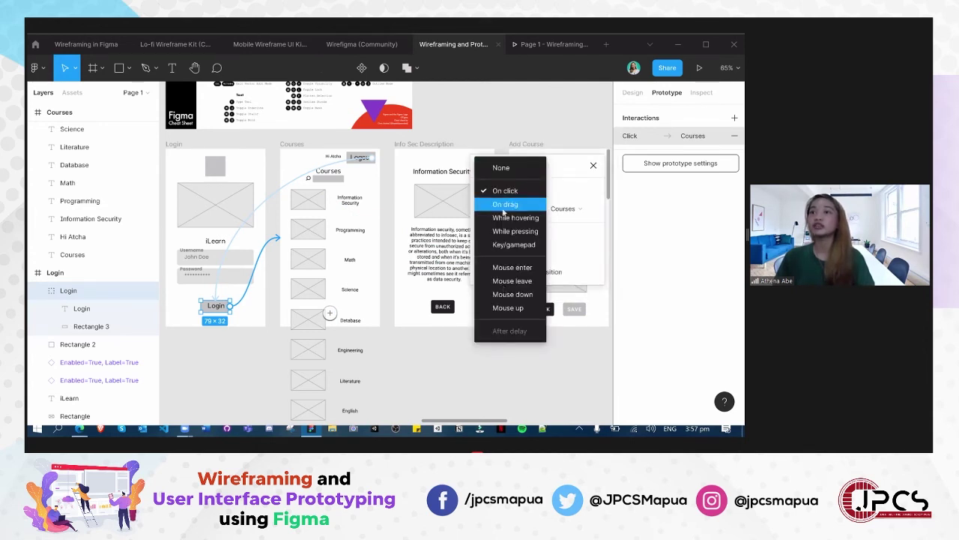
{"action": "left_click", "coordinate": [522, 193]}
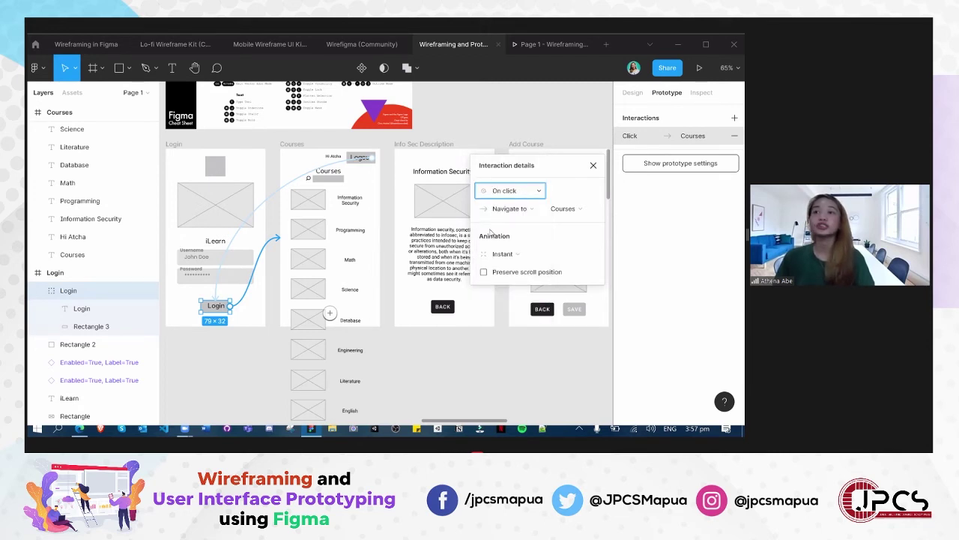
{"action": "left_click", "coordinate": [528, 212]}
{"action": "left_click", "coordinate": [528, 227]}
{"action": "left_click", "coordinate": [530, 214]}
{"action": "left_click", "coordinate": [529, 221]}
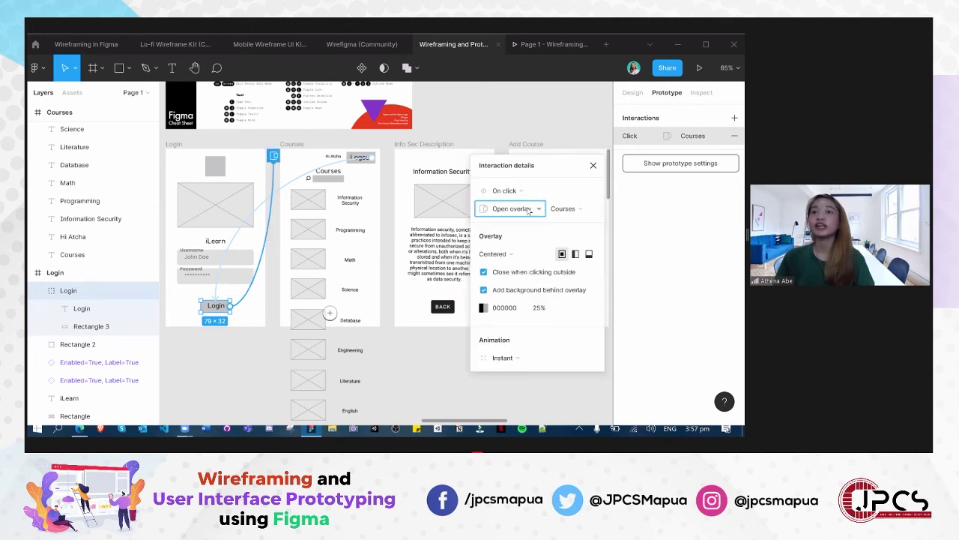
{"action": "left_click", "coordinate": [529, 210]}
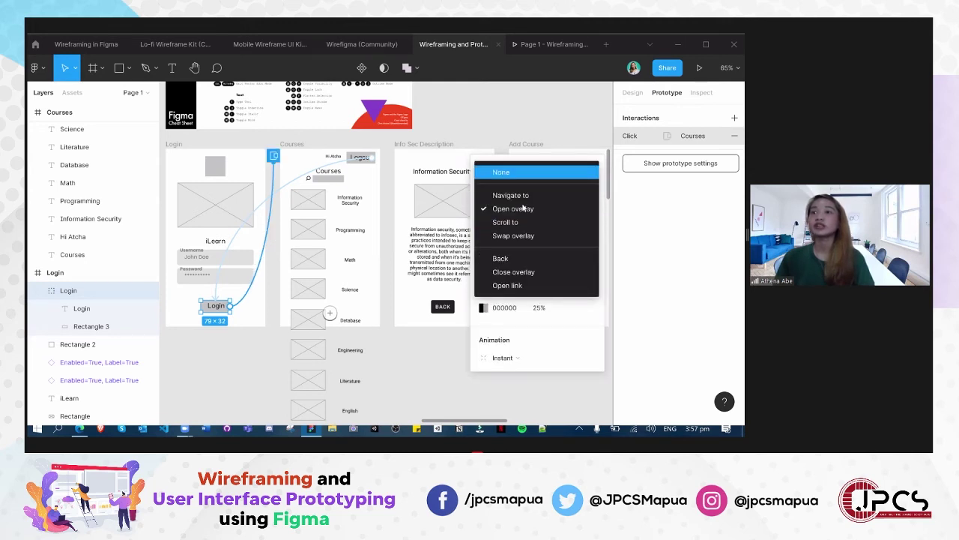
{"action": "left_click", "coordinate": [526, 208]}
{"action": "left_click", "coordinate": [564, 210]}
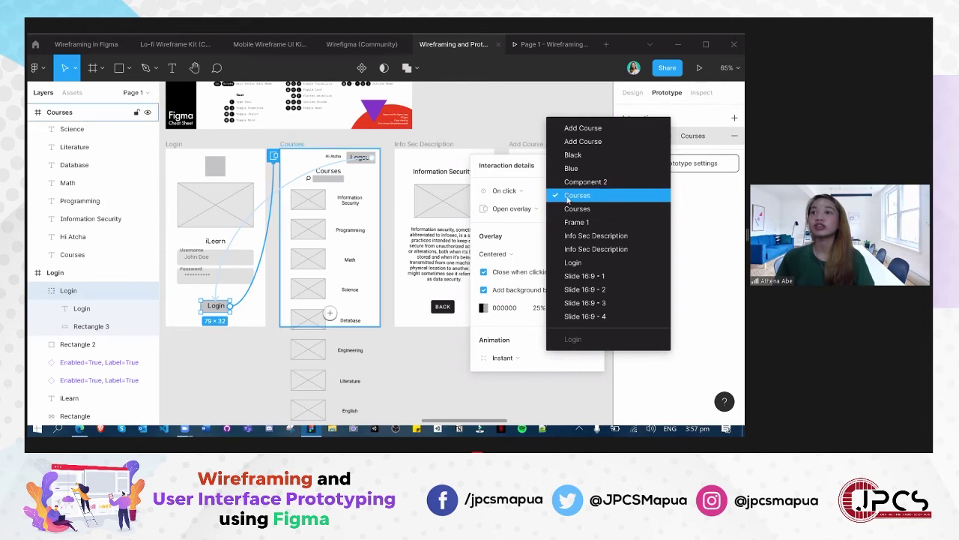
{"action": "left_click", "coordinate": [571, 199]}
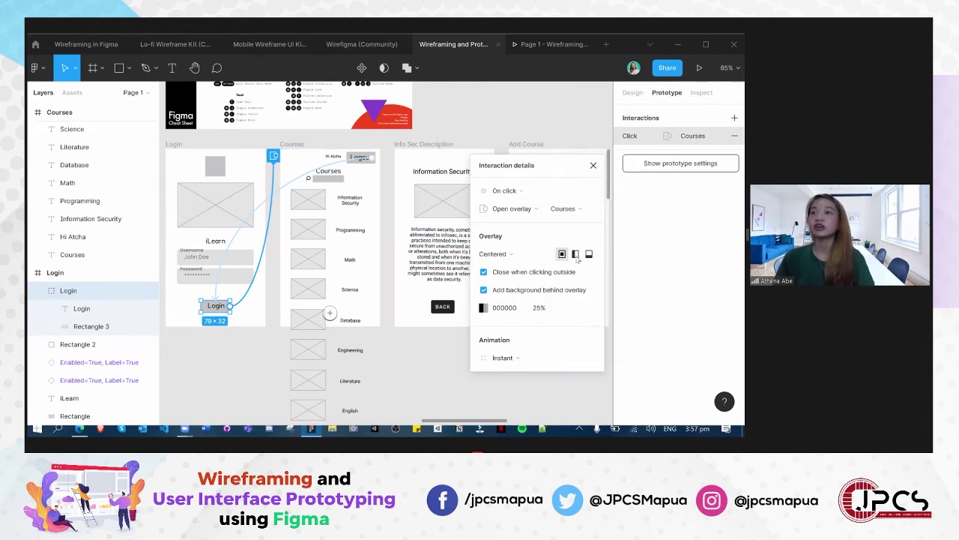
Position the Courses overlay at Bottom center and turn off closing when clicking outside, keeping the animation Instant
{"action": "left_click", "coordinate": [576, 254]}
{"action": "left_click", "coordinate": [562, 255]}
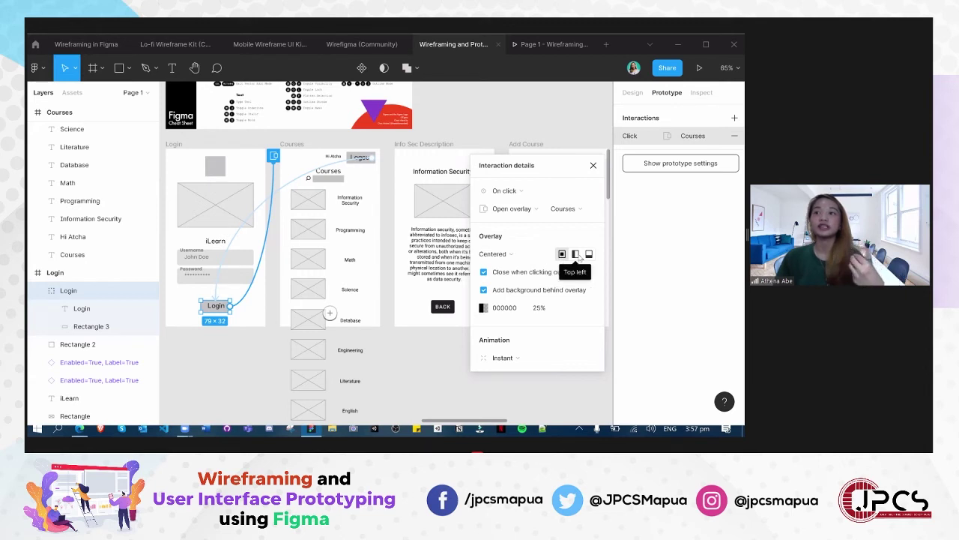
{"action": "left_click", "coordinate": [590, 254]}
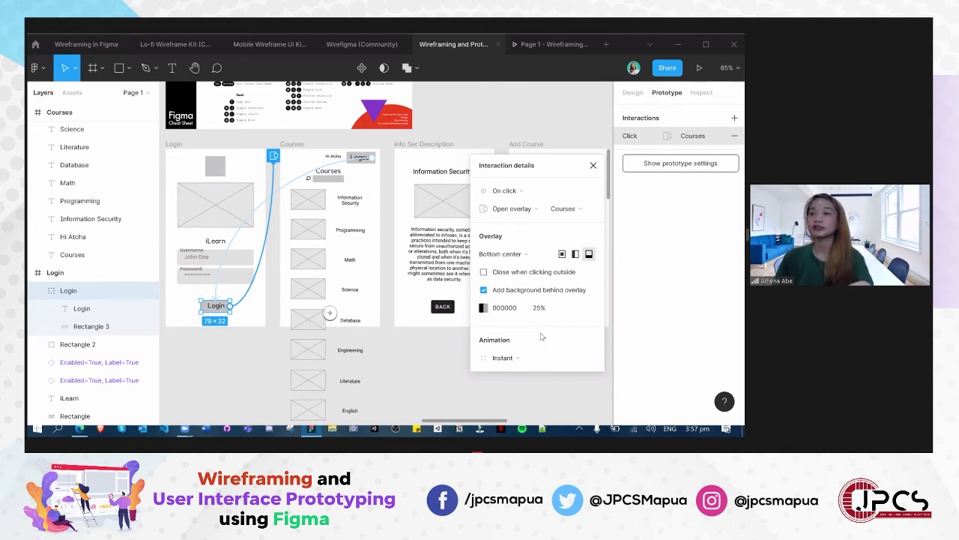
{"action": "left_click", "coordinate": [518, 358]}
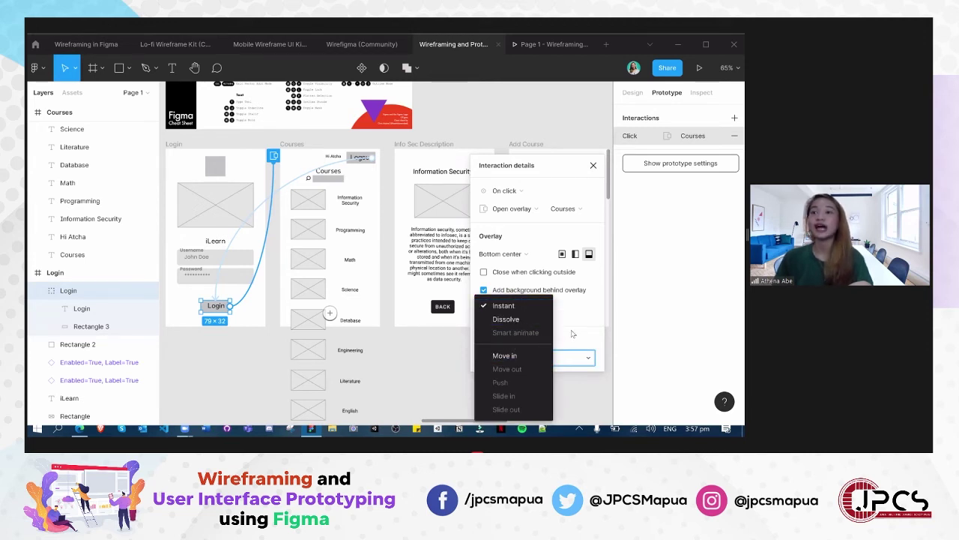
{"action": "left_click", "coordinate": [607, 168]}
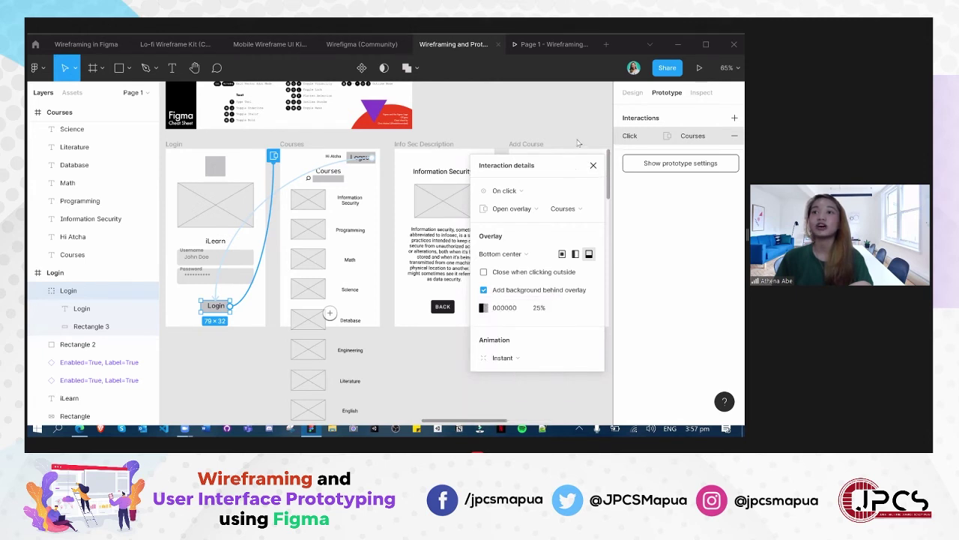
{"action": "left_click_drag", "start_coordinate": [573, 164], "coordinate": [663, 128]}
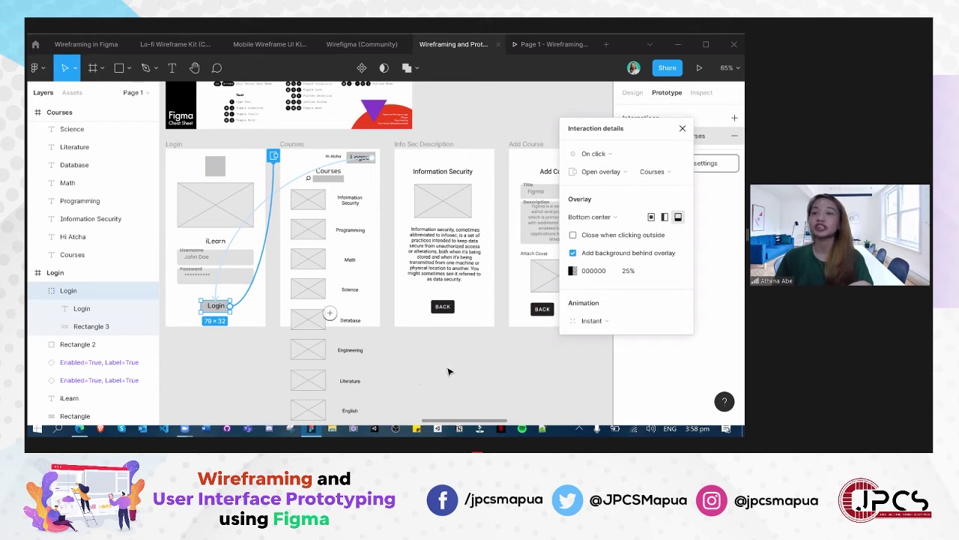
{"action": "left_click", "coordinate": [478, 122]}
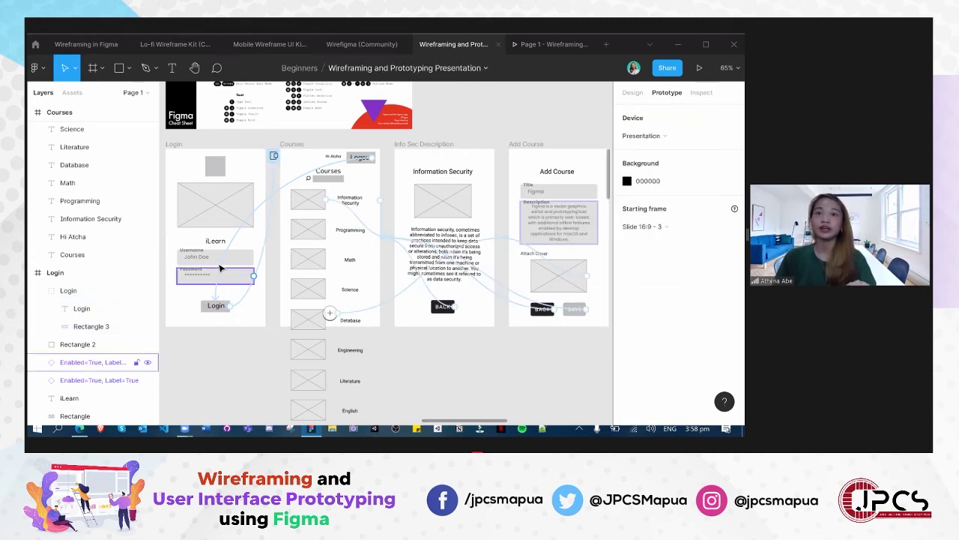
Move the prototype's starting point from the Prototyping slide to the wireframe Login frame
{"action": "scroll", "coordinate": [220, 268], "scroll_direction": "down", "scroll_amount": 5}
{"action": "scroll", "coordinate": [525, 338], "scroll_direction": "left", "scroll_amount": 5}
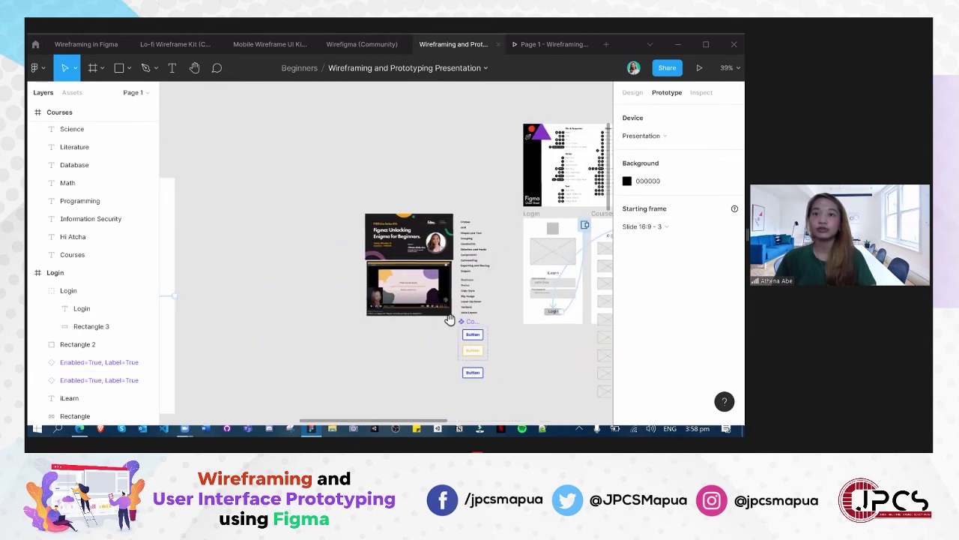
{"action": "scroll", "coordinate": [448, 319], "scroll_direction": "left", "scroll_amount": 10}
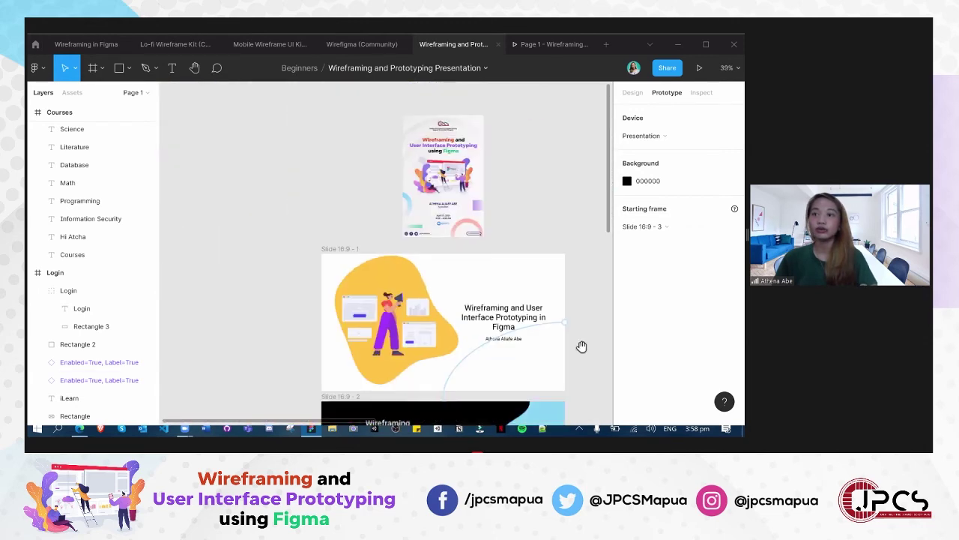
{"action": "scroll", "coordinate": [510, 262], "scroll_direction": "down", "scroll_amount": 3}
{"action": "scroll", "coordinate": [457, 335], "scroll_direction": "down", "scroll_amount": 5}
{"action": "scroll", "coordinate": [458, 335], "scroll_direction": "right", "scroll_amount": 4}
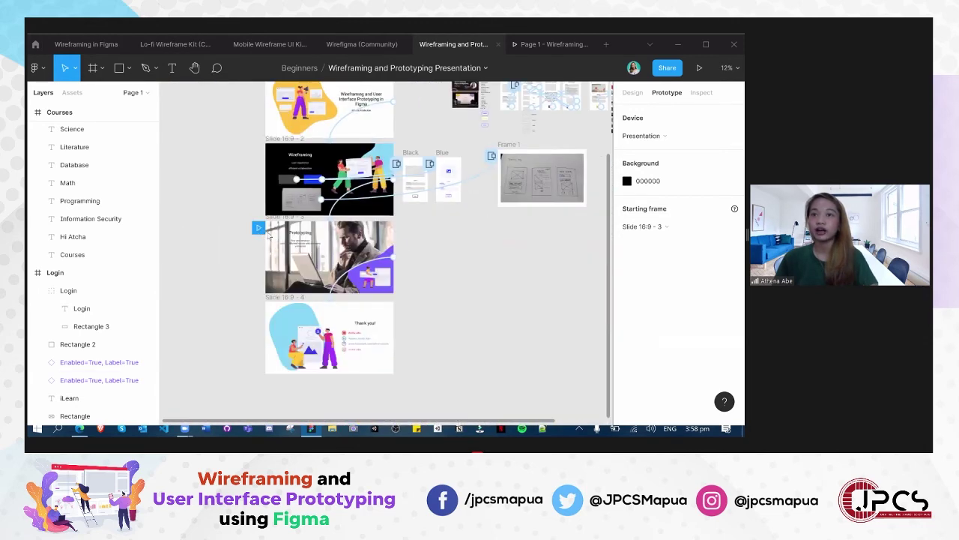
{"action": "scroll", "coordinate": [434, 238], "scroll_direction": "right", "scroll_amount": 5}
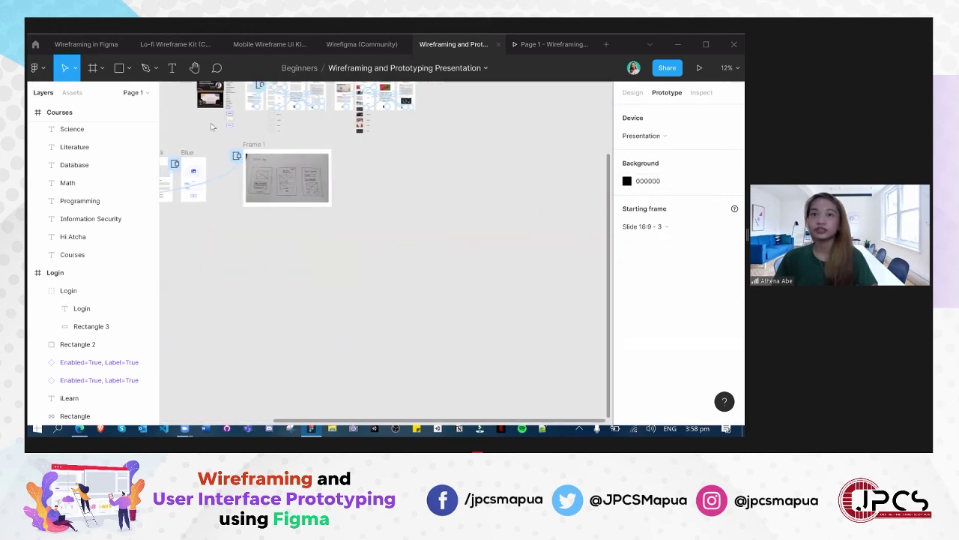
{"action": "scroll", "coordinate": [211, 126], "scroll_direction": "right", "scroll_amount": 2}
{"action": "scroll", "coordinate": [263, 150], "scroll_direction": "left", "scroll_amount": 6}
{"action": "scroll", "coordinate": [338, 180], "scroll_direction": "up", "scroll_amount": 3}
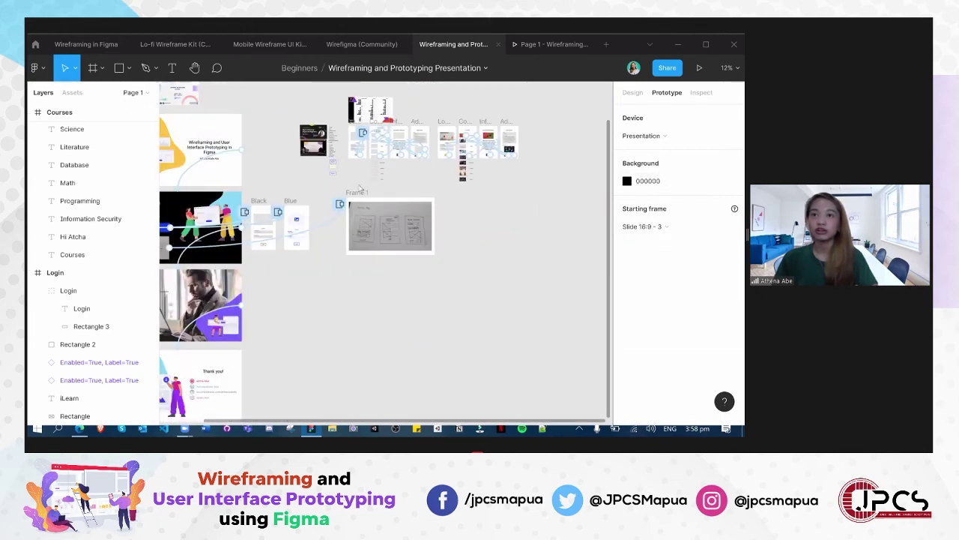
{"action": "scroll", "coordinate": [360, 188], "scroll_direction": "up", "scroll_amount": 5}
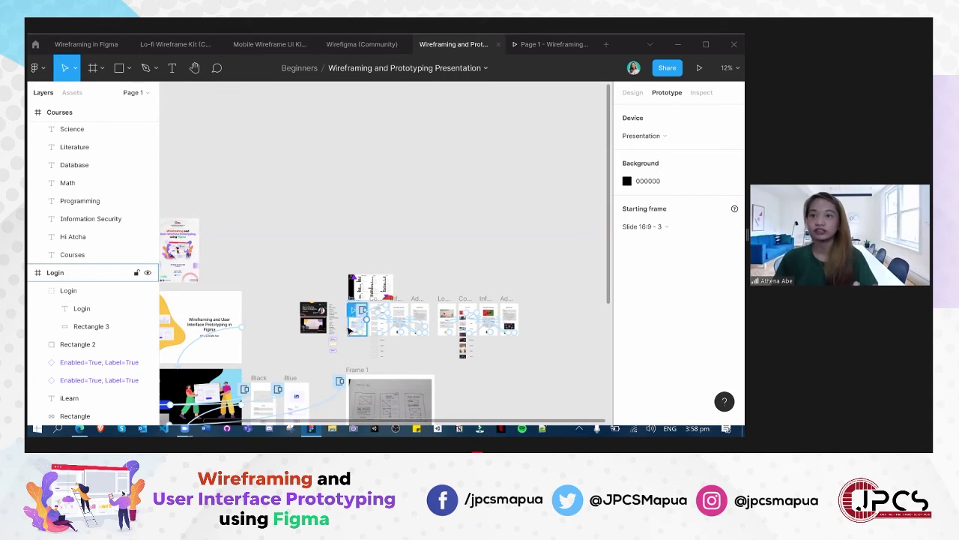
{"action": "left_click", "coordinate": [348, 330]}
{"action": "scroll", "coordinate": [347, 330], "scroll_direction": "up", "scroll_amount": 5}
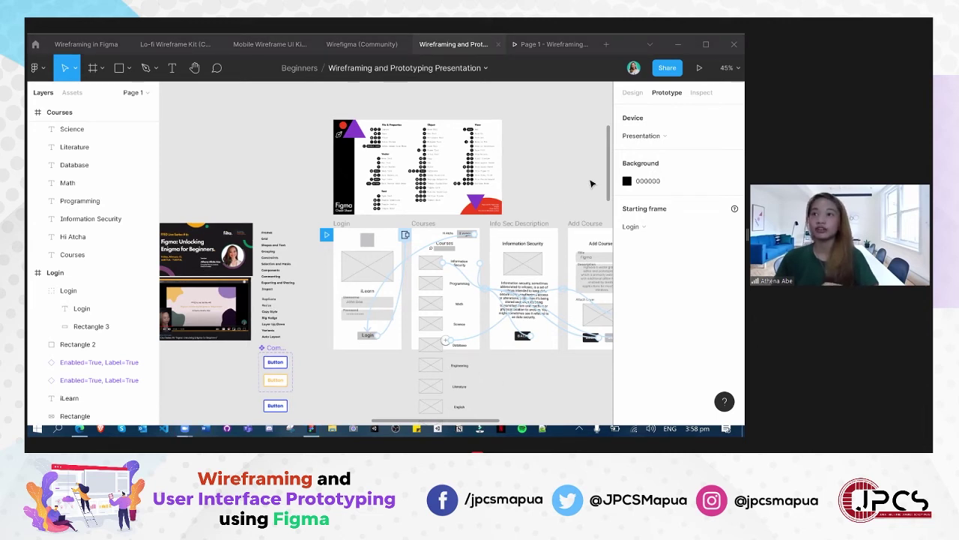
Preview the prototype from the Login frame, testing the Login button and the Logout button on Courses
{"action": "scroll", "coordinate": [450, 188], "scroll_direction": "right", "scroll_amount": 3}
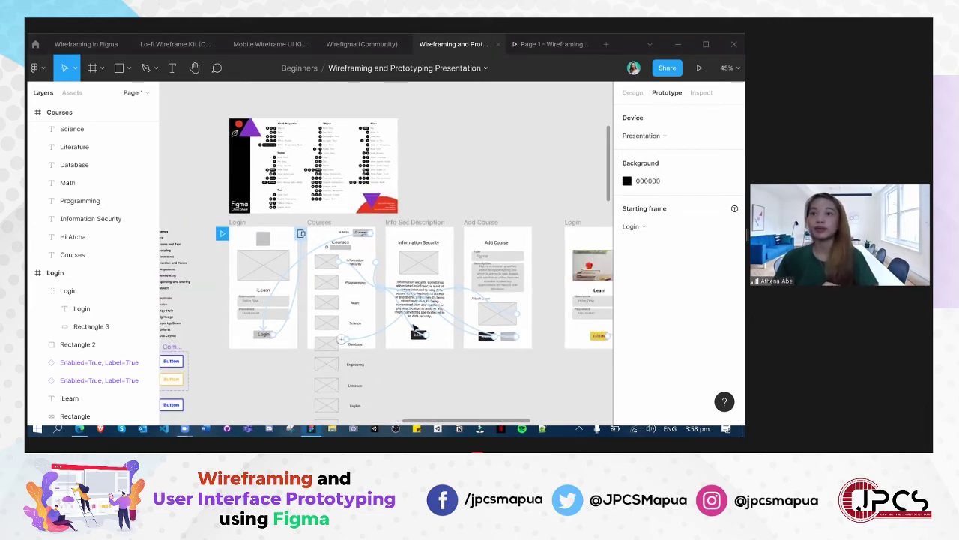
{"action": "scroll", "coordinate": [469, 344], "scroll_direction": "down", "scroll_amount": 1}
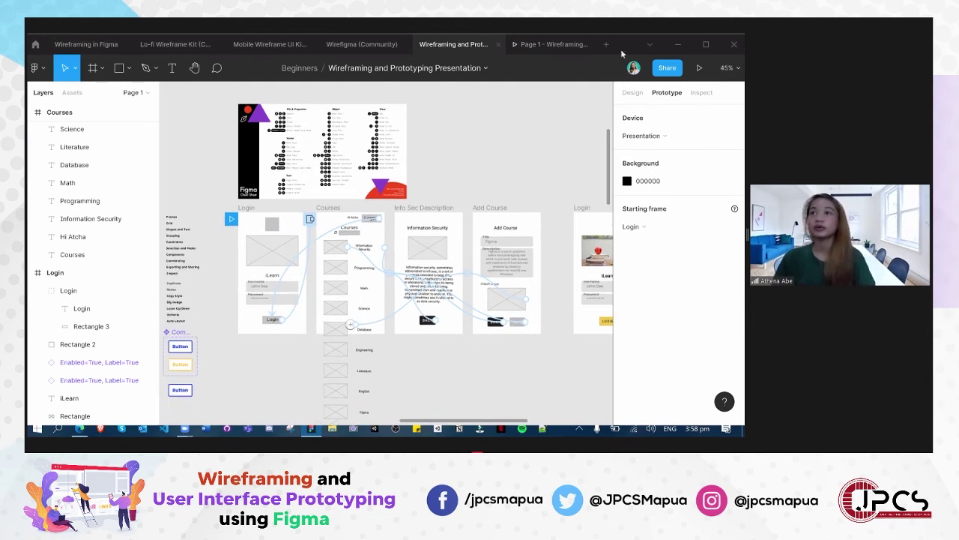
{"action": "left_click", "coordinate": [589, 51]}
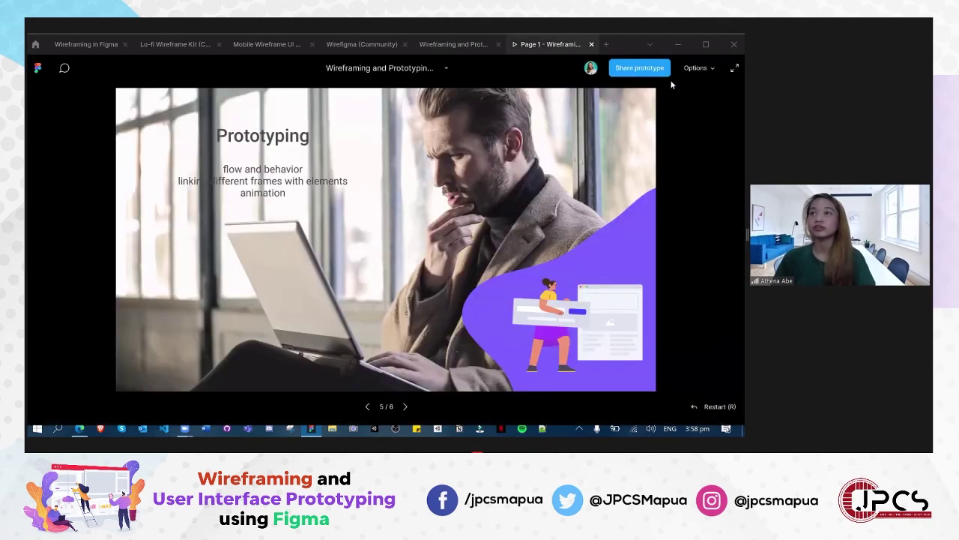
{"action": "key", "text": "ctrl+w"}
{"action": "key", "text": "ctrl+alt+Return"}
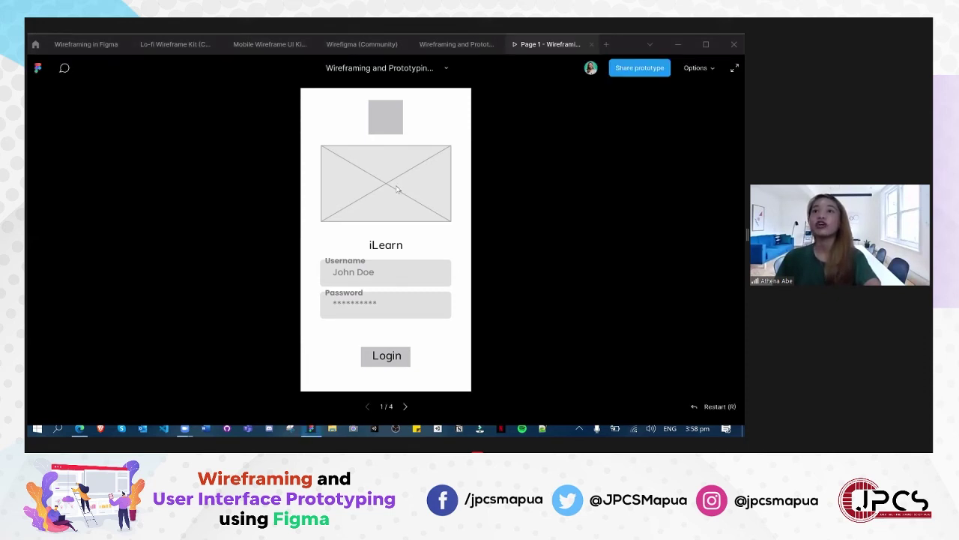
{"action": "left_click", "coordinate": [385, 359]}
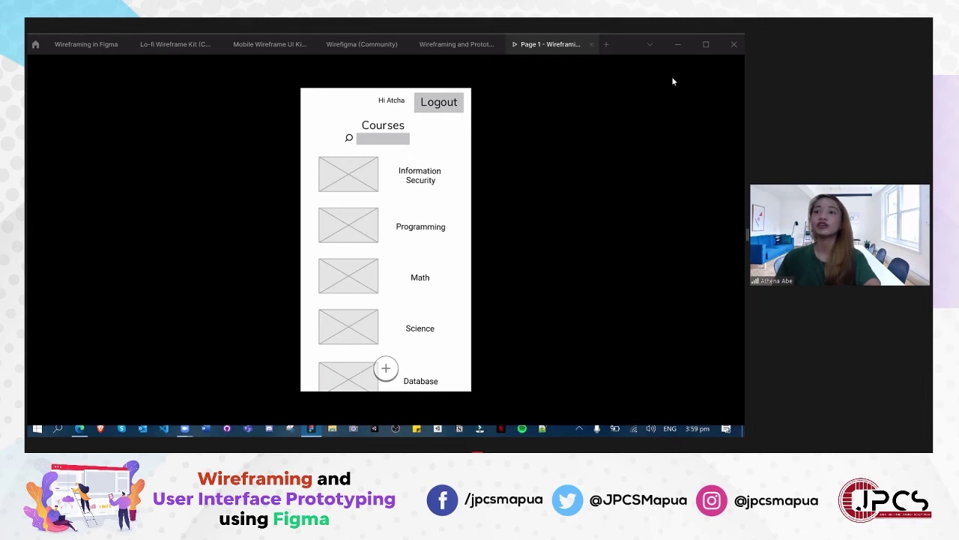
{"action": "left_click", "coordinate": [444, 114]}
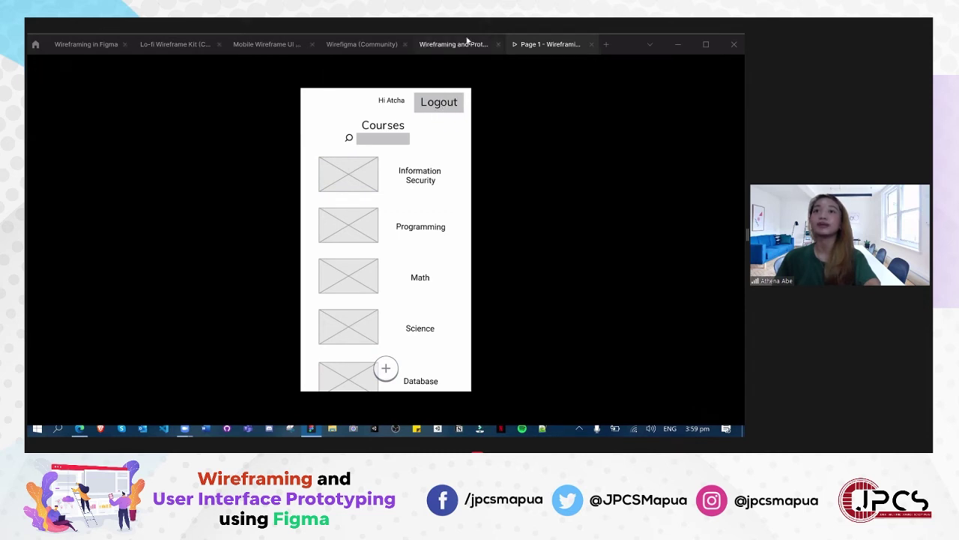
Return to the design file and enable Close when clicking outside for the Login button's Courses overlay
{"action": "left_click", "coordinate": [463, 43]}
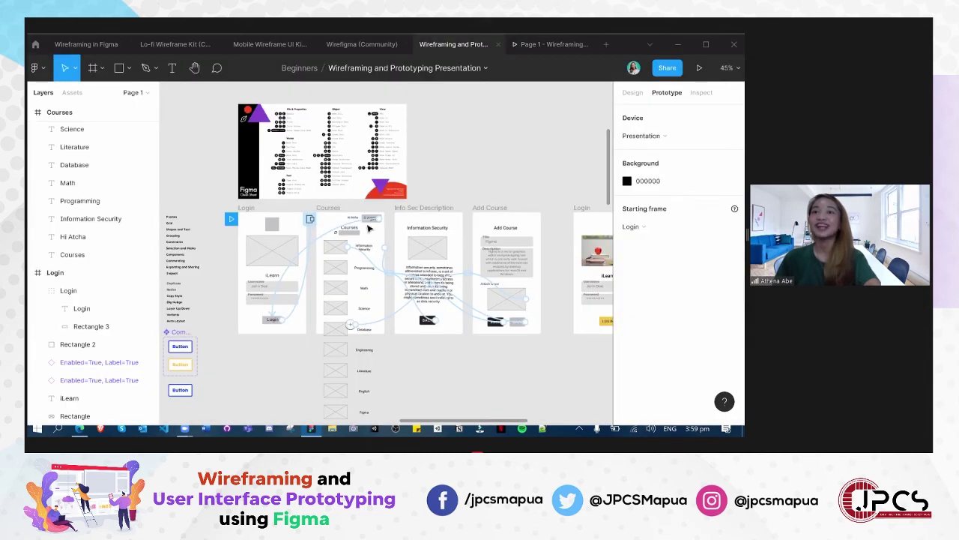
{"action": "left_click", "coordinate": [375, 219]}
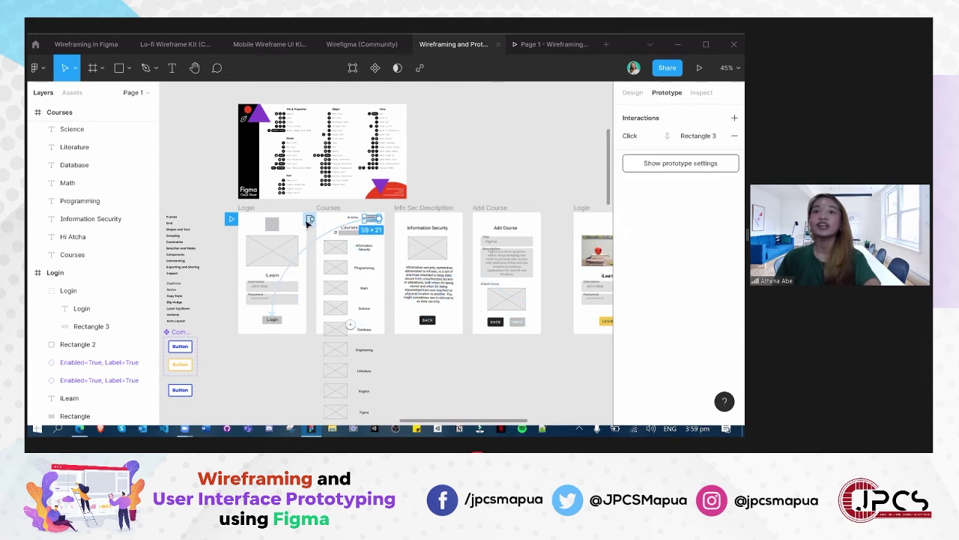
{"action": "left_click_drag", "start_coordinate": [307, 223], "coordinate": [309, 222]}
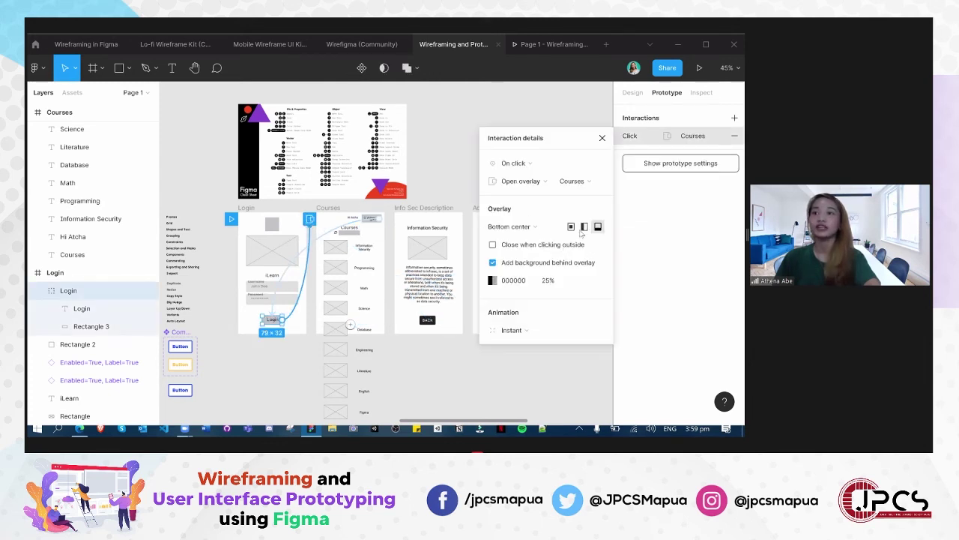
{"action": "left_click", "coordinate": [492, 244]}
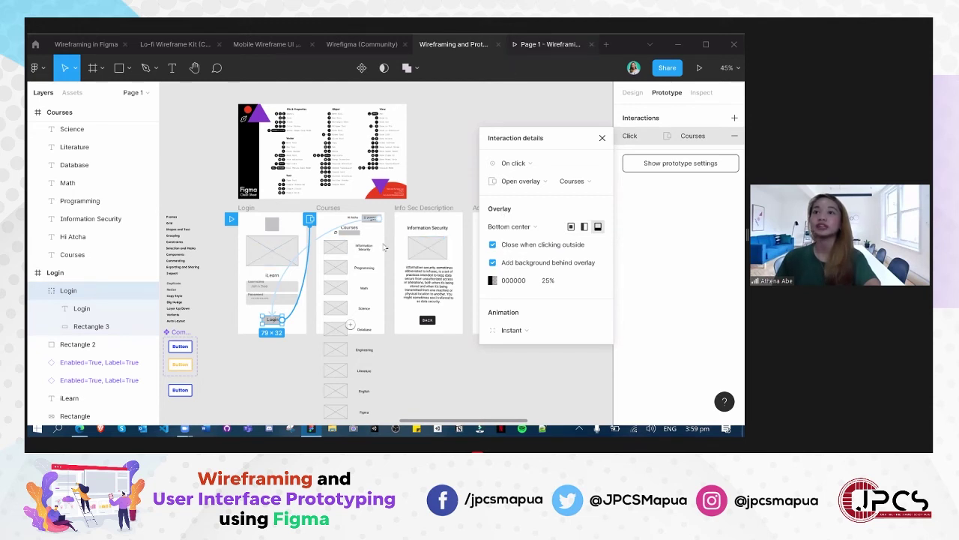
Test dismissing the Courses overlay from outside it in the prototype preview, and restart the prototype
{"action": "left_click", "coordinate": [524, 45]}
{"action": "left_click", "coordinate": [270, 182]}
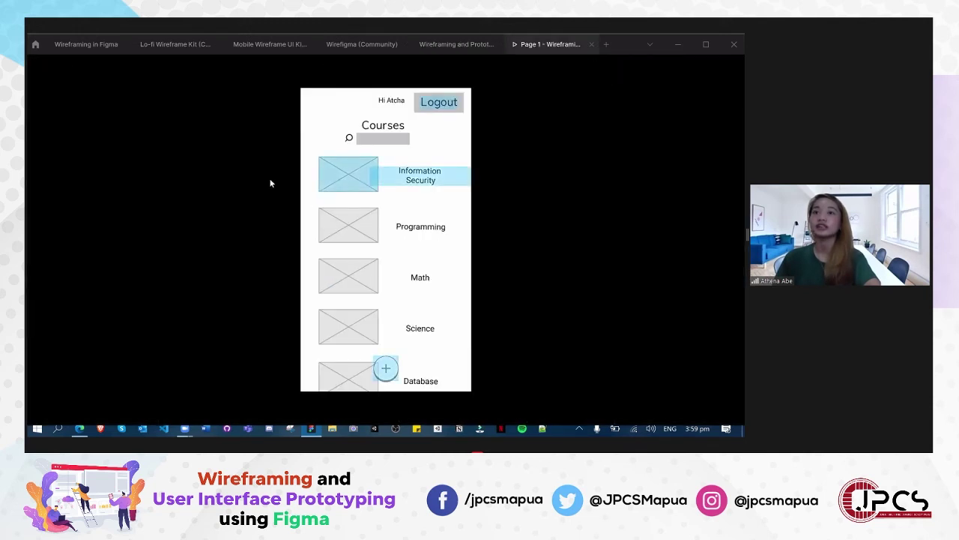
{"action": "key", "text": "r"}
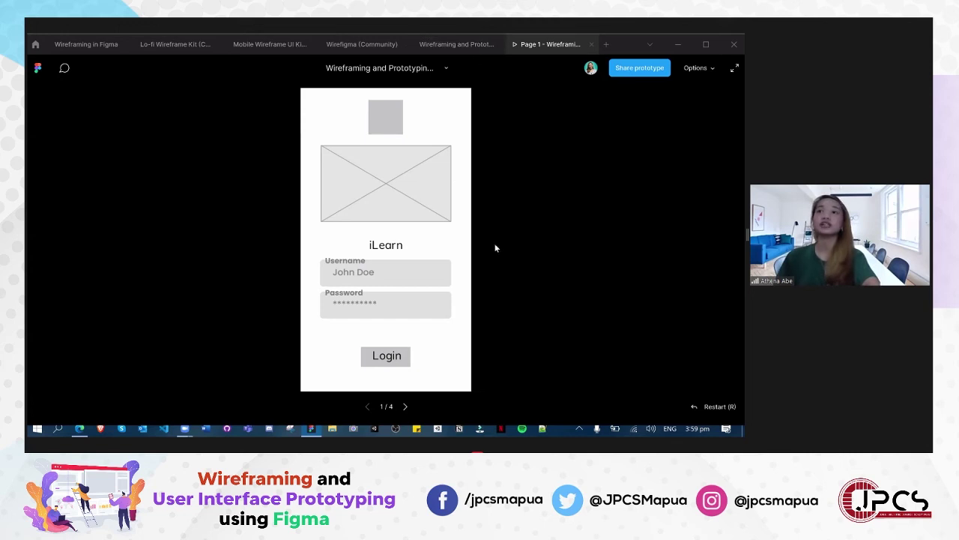
Test the Login button's overlay again in the preview, restart the prototype and return to the design file
{"action": "key", "text": "ctrl+shift+Tab"}
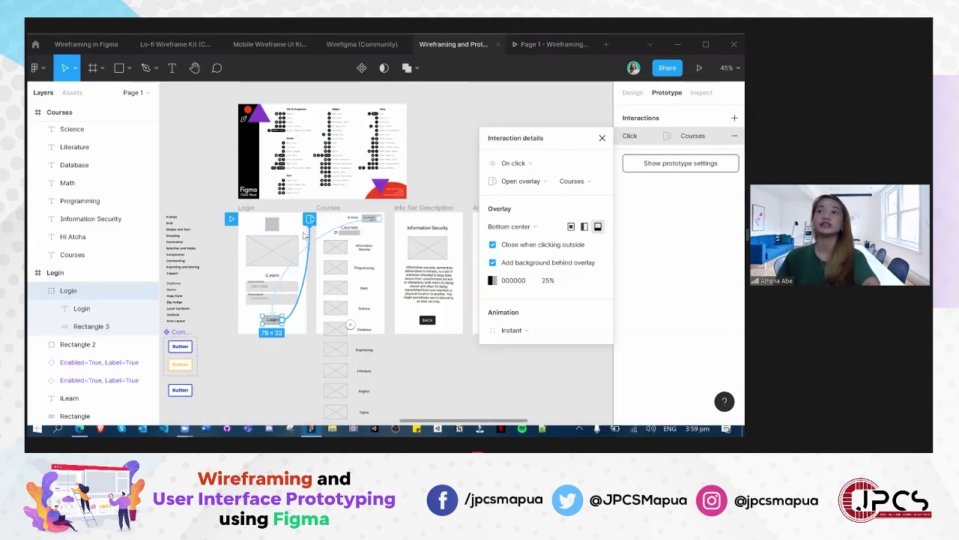
{"action": "key", "text": "ctrl+Tab"}
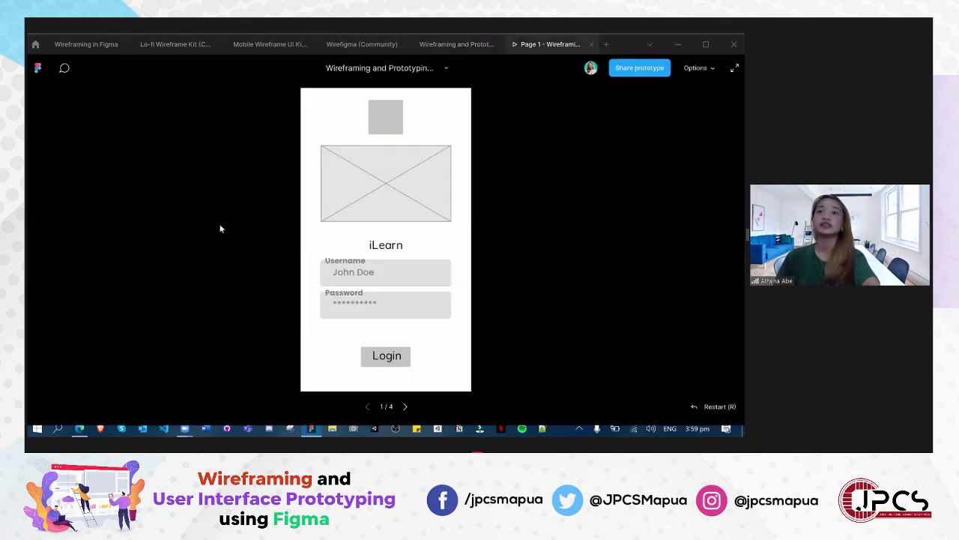
{"action": "left_click", "coordinate": [399, 358]}
{"action": "key", "text": "r"}
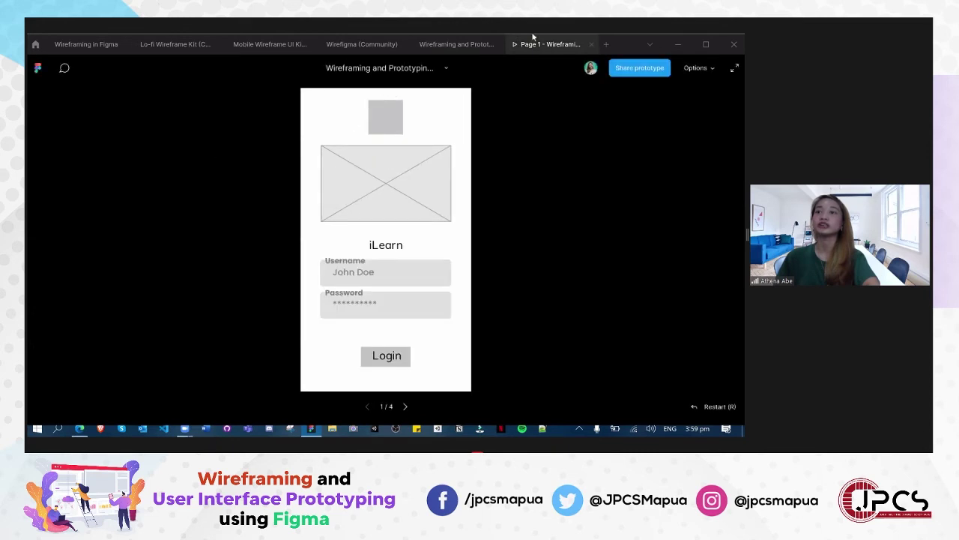
{"action": "key", "text": "ctrl+shift+Tab"}
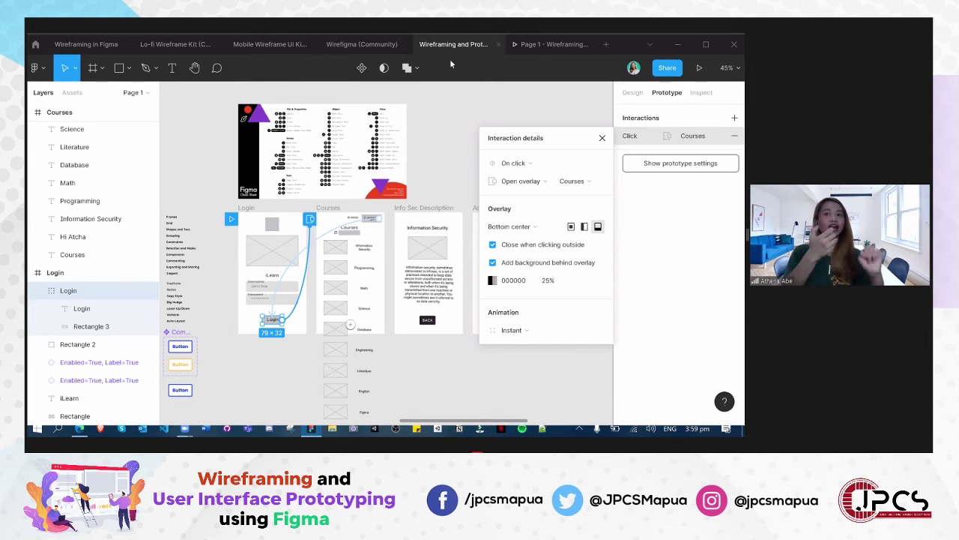
Change the Login button's interaction to Swap overlay with Courses and a Dissolve animation
{"action": "left_click", "coordinate": [517, 181]}
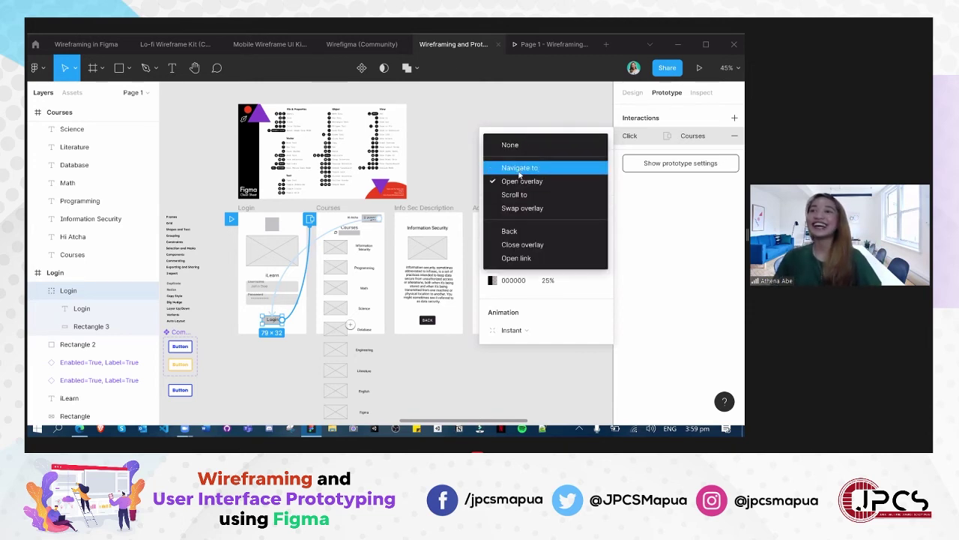
{"action": "left_click", "coordinate": [523, 168]}
{"action": "left_click", "coordinate": [517, 182]}
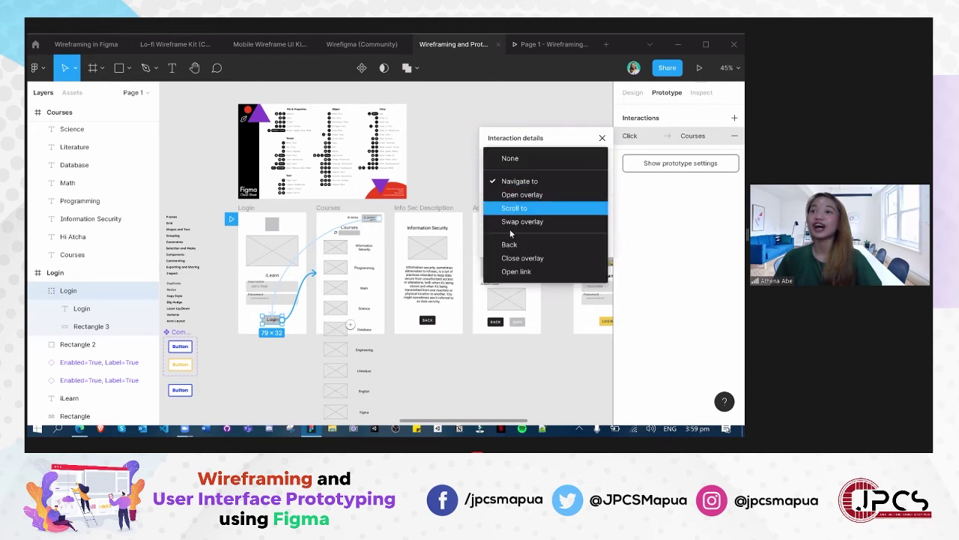
{"action": "left_click", "coordinate": [523, 222]}
{"action": "left_click", "coordinate": [596, 181]}
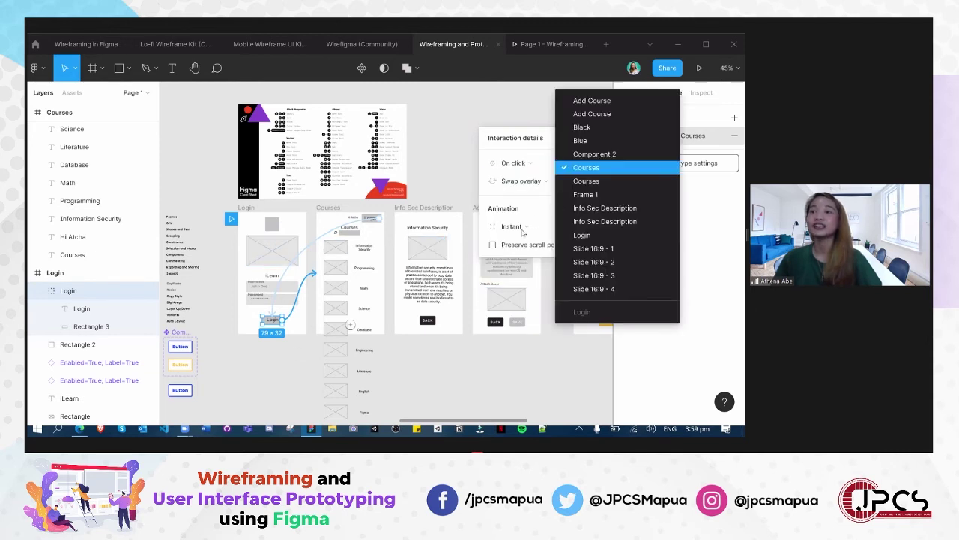
{"action": "left_click", "coordinate": [522, 226]}
{"action": "left_click", "coordinate": [522, 226]}
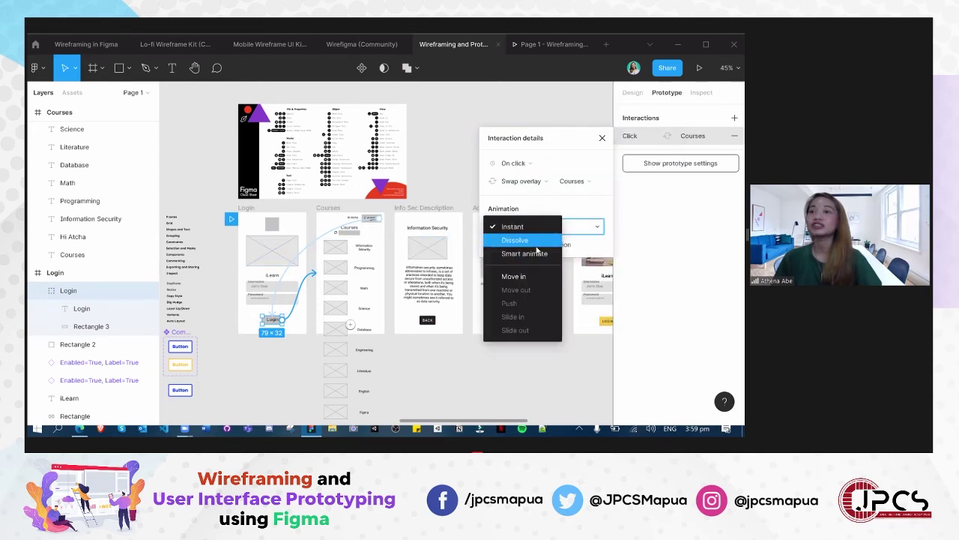
{"action": "left_click", "coordinate": [541, 243]}
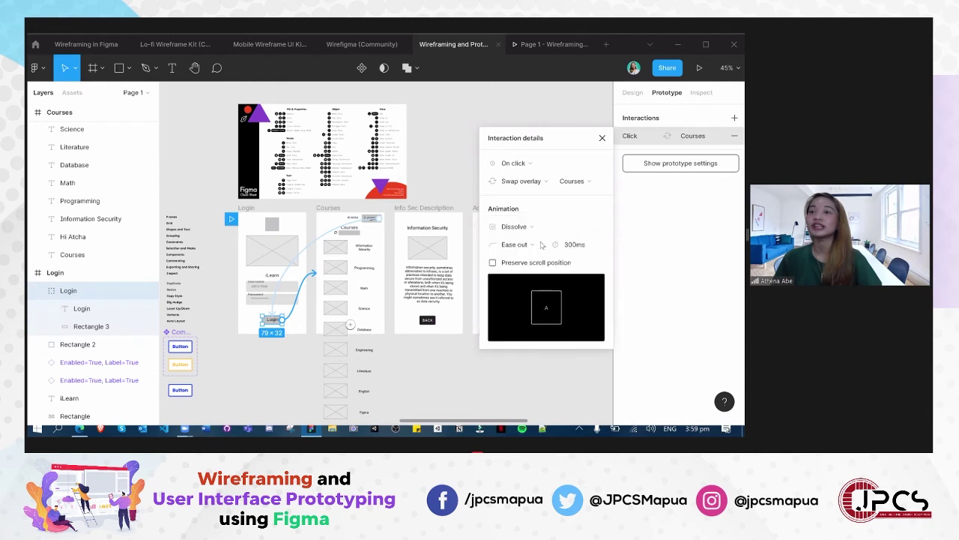
Test the Login button's swap overlay in the prototype preview and return to the design file
{"action": "left_click", "coordinate": [517, 101]}
{"action": "key", "text": "ctrl+Tab"}
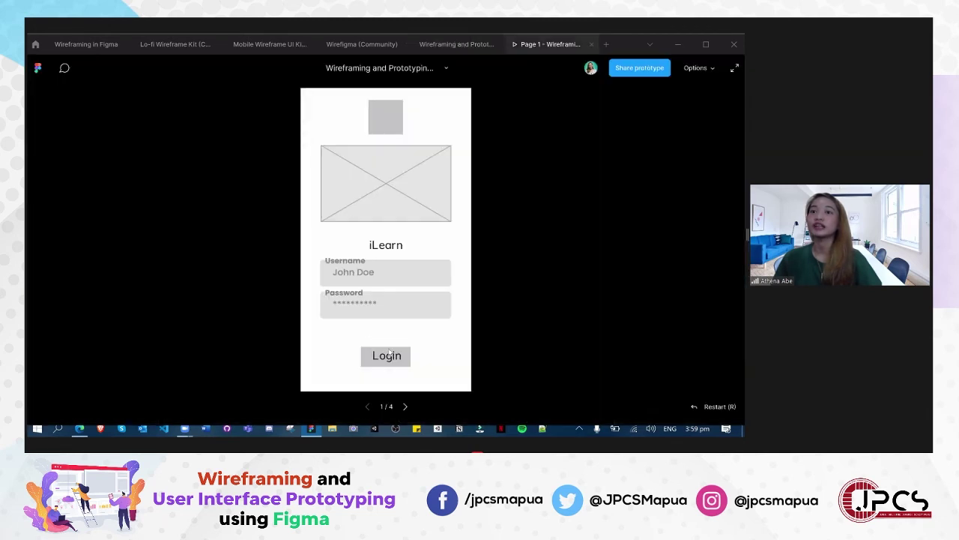
{"action": "left_click", "coordinate": [396, 355]}
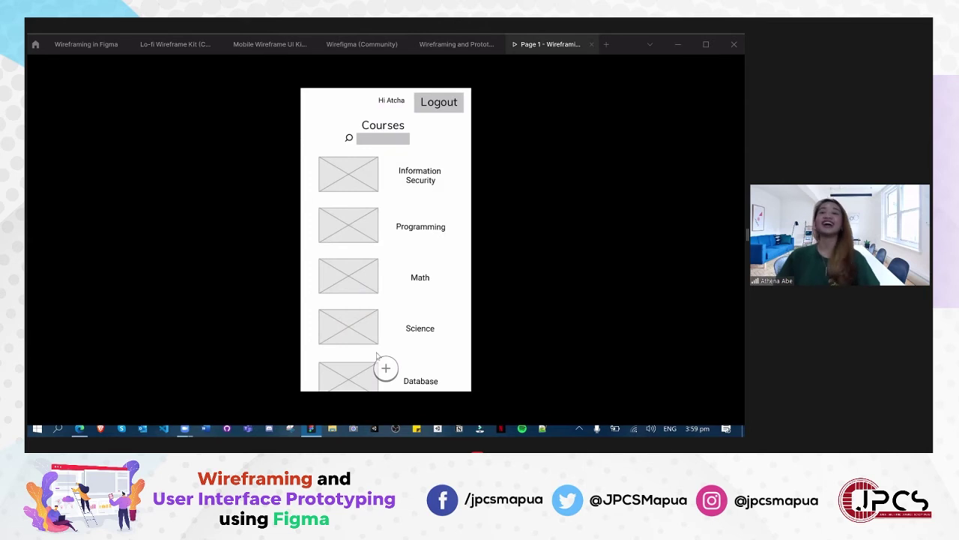
{"action": "left_click", "coordinate": [434, 45]}
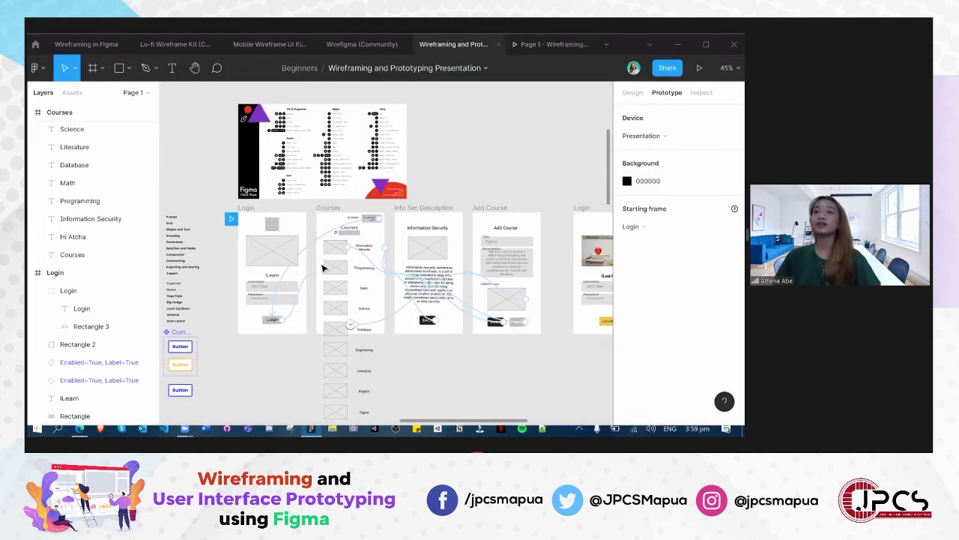
Reopen the Login button's interaction and change its action to Navigate to Courses
{"action": "left_click", "coordinate": [291, 320]}
{"action": "left_click", "coordinate": [283, 320]}
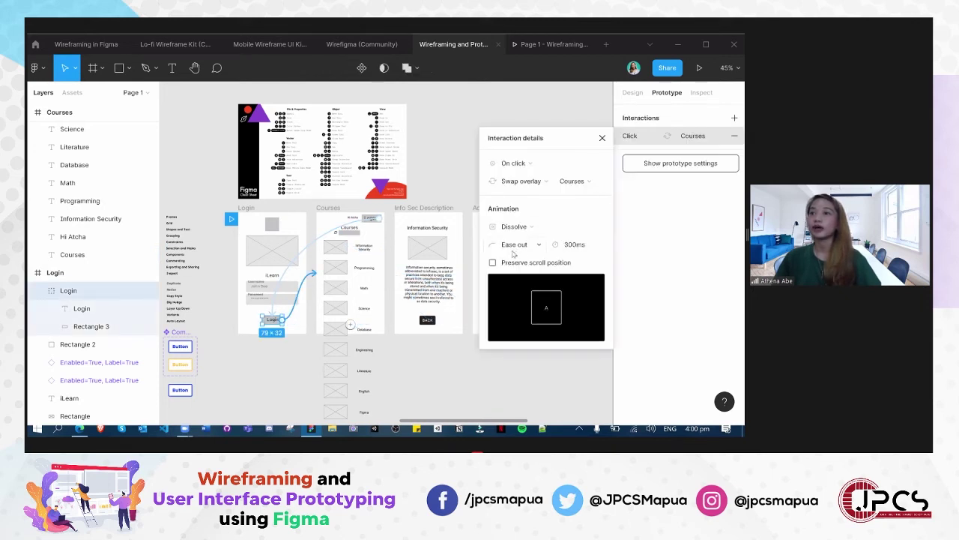
{"action": "left_click", "coordinate": [516, 245]}
{"action": "left_click", "coordinate": [523, 247]}
{"action": "left_click", "coordinate": [508, 181]}
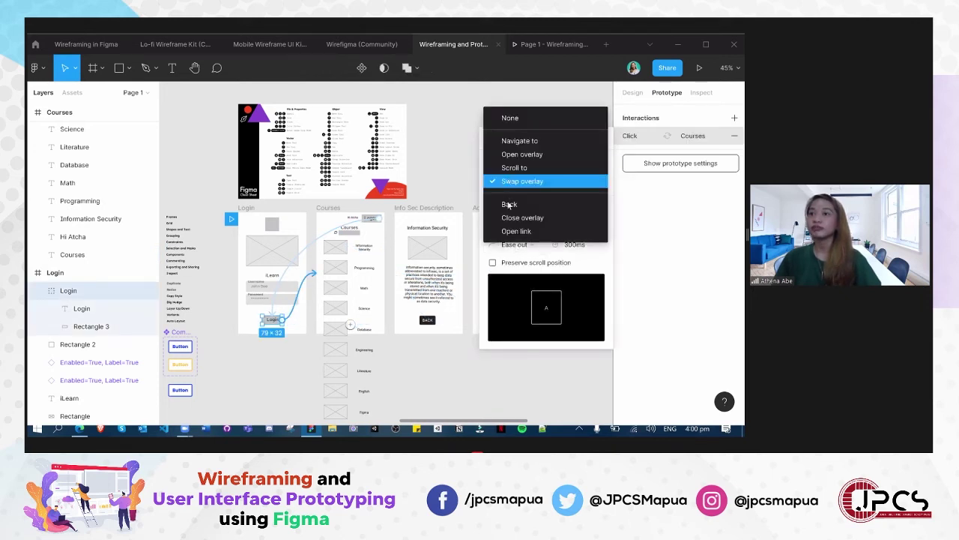
{"action": "left_click", "coordinate": [518, 141]}
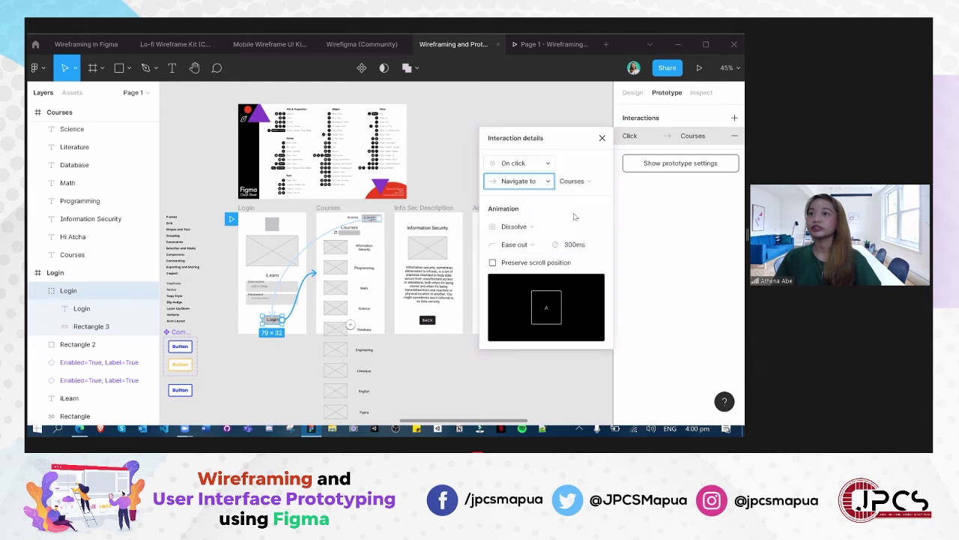
Try the Scroll to action on the Login button, and set it to Open overlay with Courses instead
{"action": "left_click", "coordinate": [534, 183]}
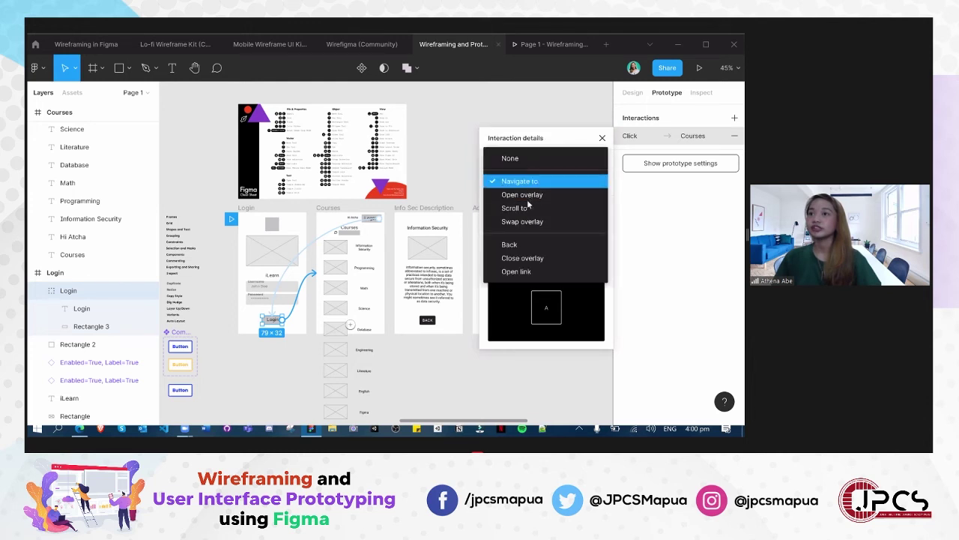
{"action": "left_click", "coordinate": [531, 208]}
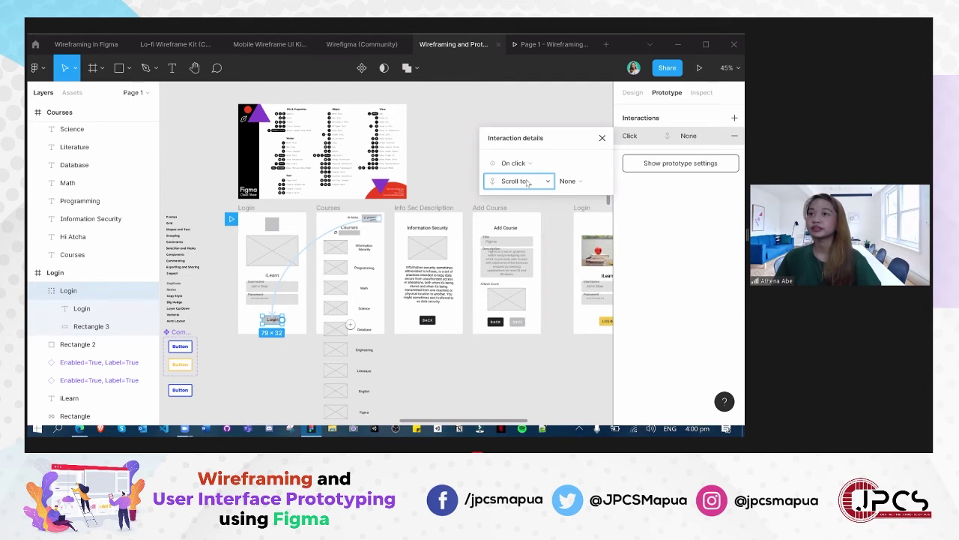
{"action": "left_click", "coordinate": [528, 182]}
{"action": "left_click", "coordinate": [527, 168]}
{"action": "left_click", "coordinate": [523, 182]}
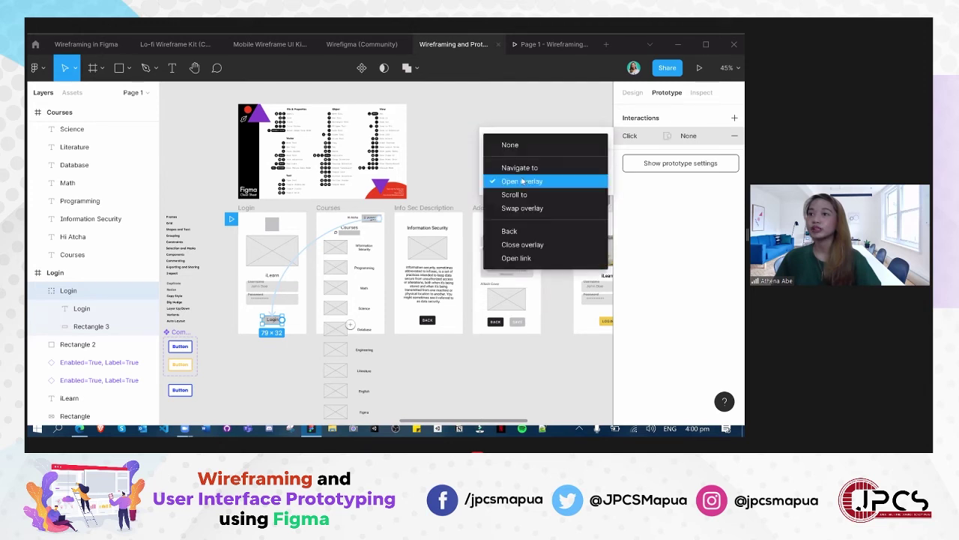
{"action": "left_click", "coordinate": [522, 181]}
{"action": "left_click", "coordinate": [583, 183]}
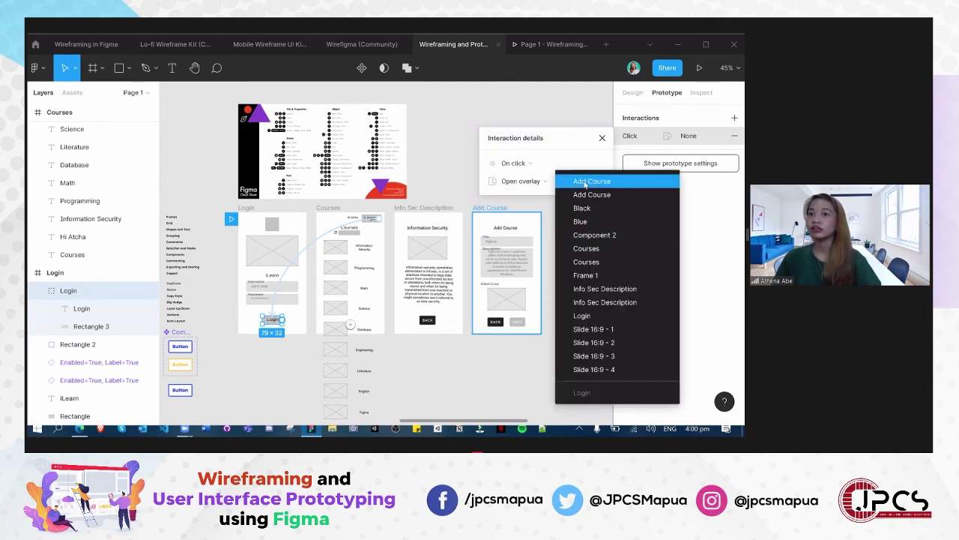
{"action": "left_click", "coordinate": [601, 259]}
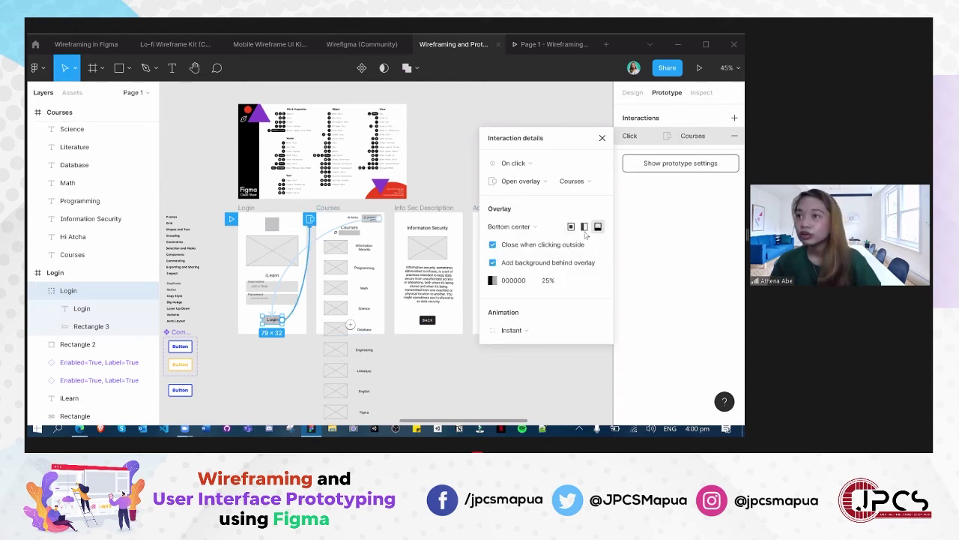
Try Swap overlay and Navigate to for the Login button, and set its action back to Open overlay
{"action": "left_click", "coordinate": [534, 182]}
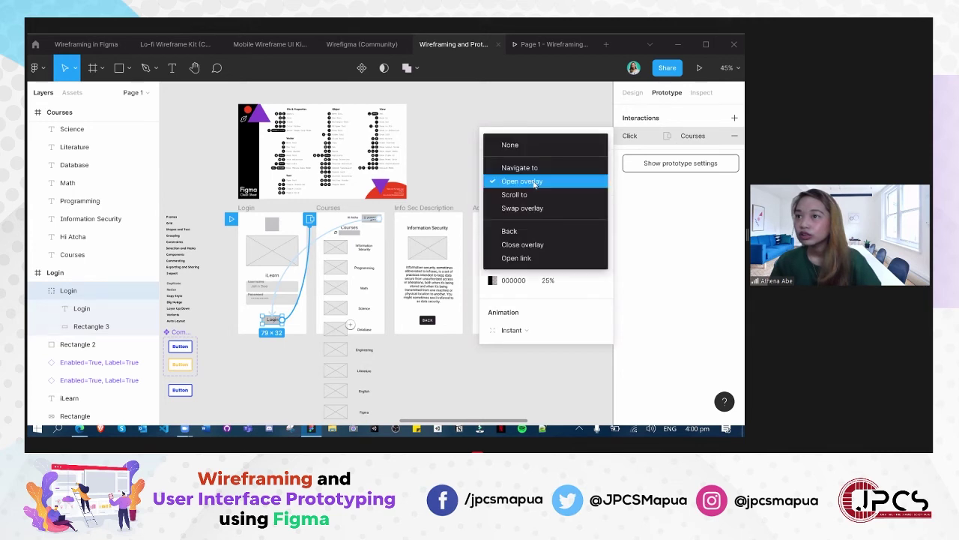
{"action": "left_click", "coordinate": [531, 207]}
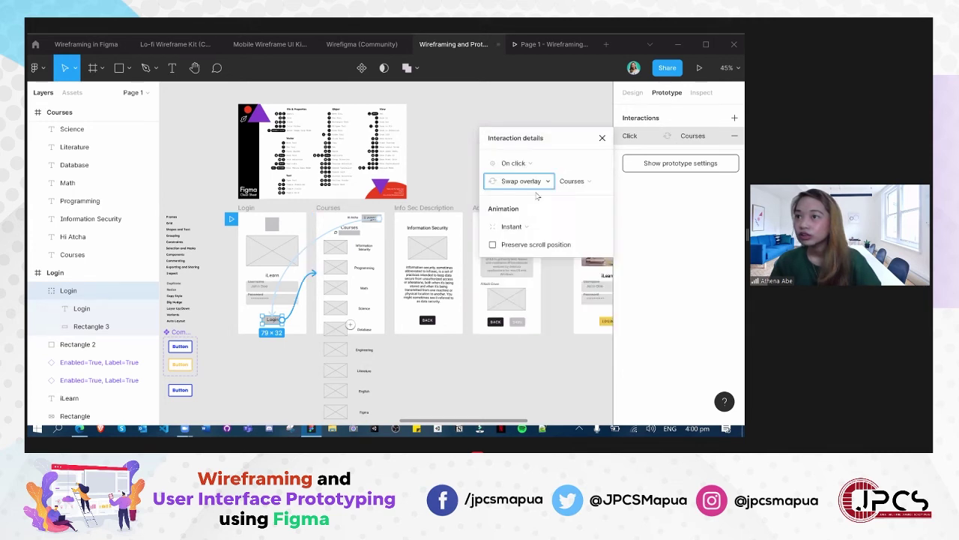
{"action": "left_click", "coordinate": [535, 182]}
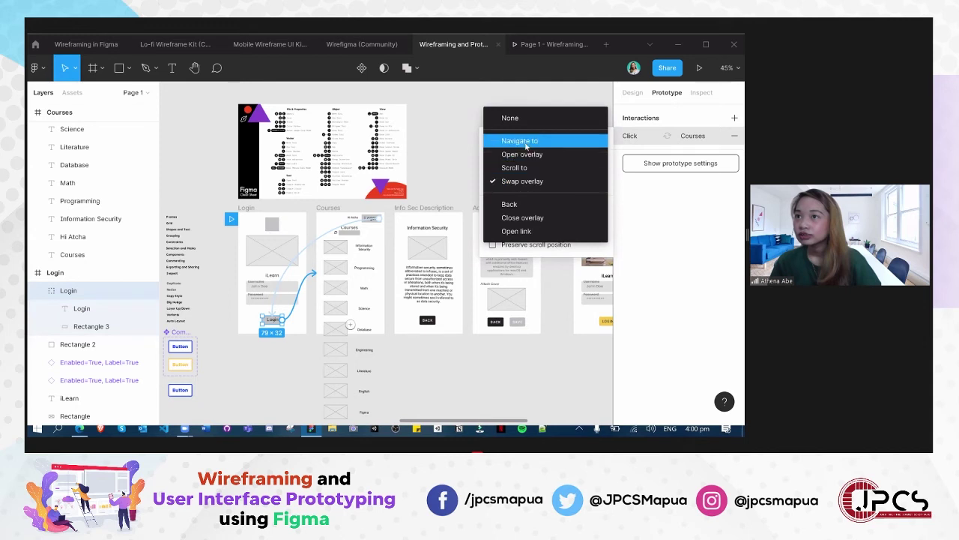
{"action": "left_click", "coordinate": [519, 138]}
{"action": "left_click", "coordinate": [518, 182]}
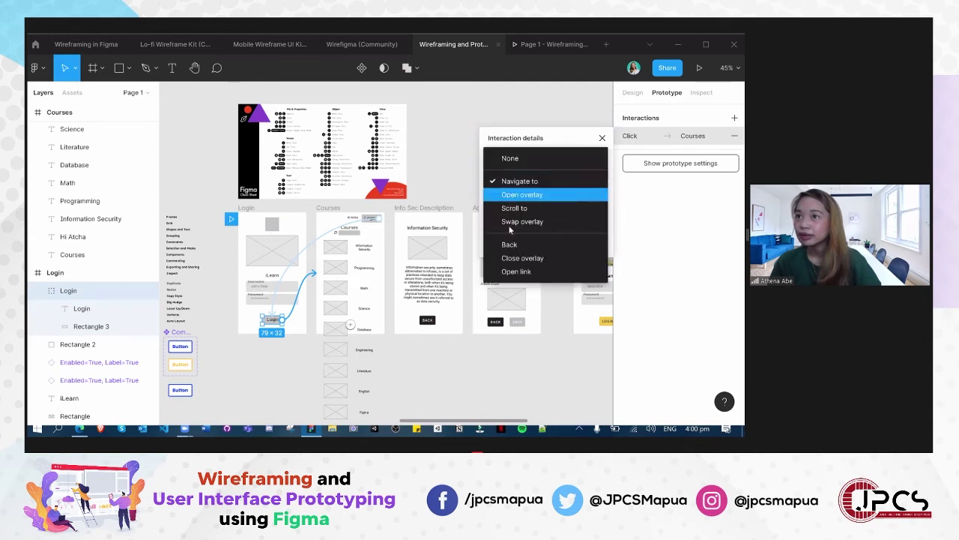
{"action": "left_click", "coordinate": [525, 194]}
Try the Centered overlay position, and give the Login button's Courses overlay a Dissolve animation and Bottom center position
{"action": "left_click", "coordinate": [522, 225]}
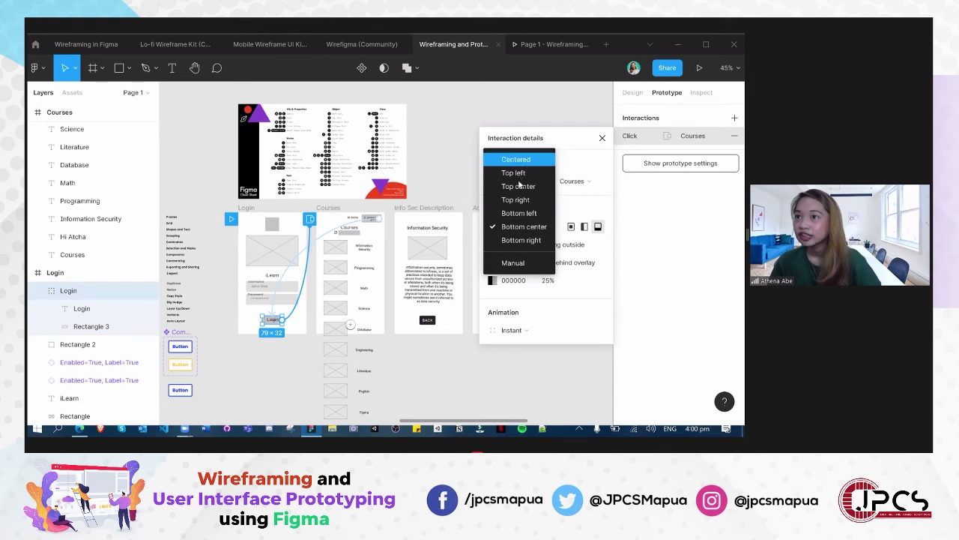
{"action": "left_click", "coordinate": [524, 159]}
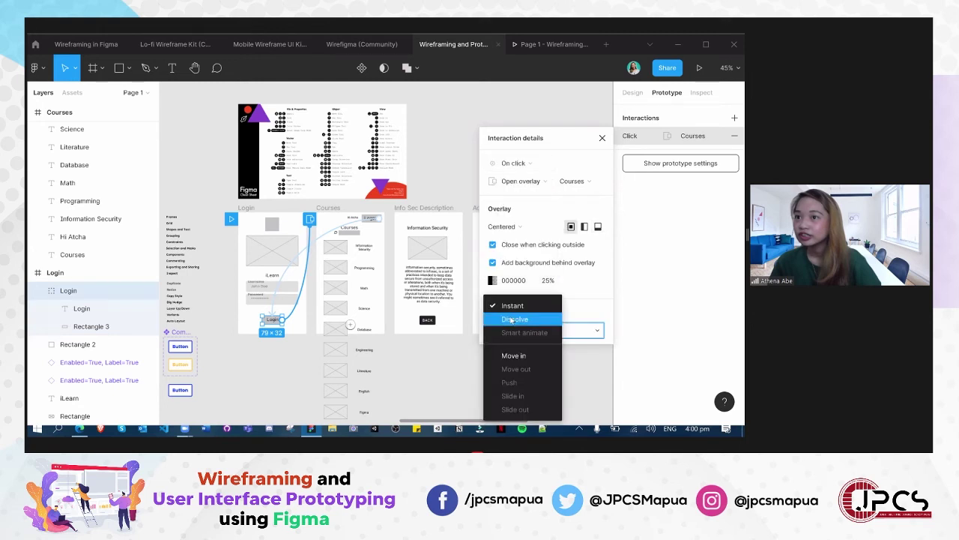
{"action": "left_click", "coordinate": [515, 319]}
{"action": "scroll", "coordinate": [548, 314], "scroll_direction": "down", "scroll_amount": 1}
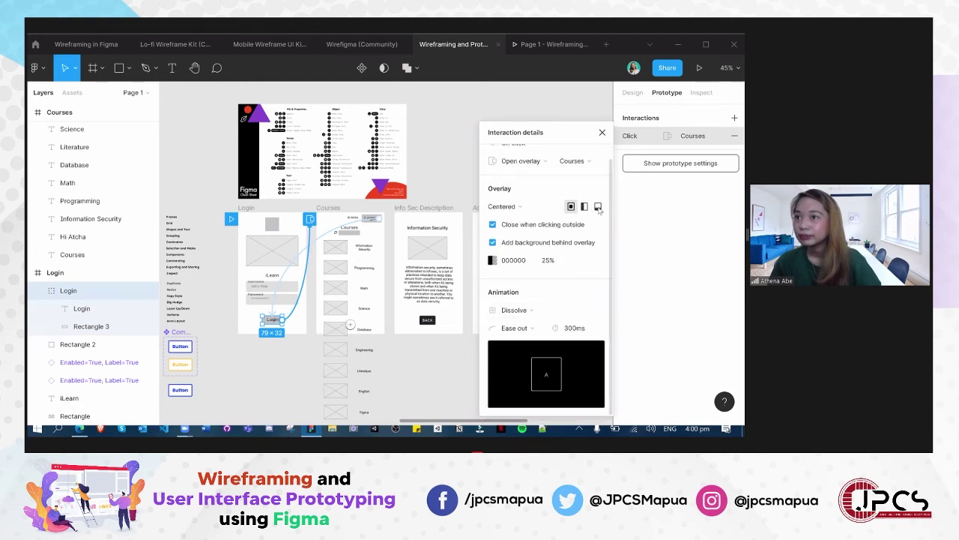
{"action": "left_click", "coordinate": [598, 206]}
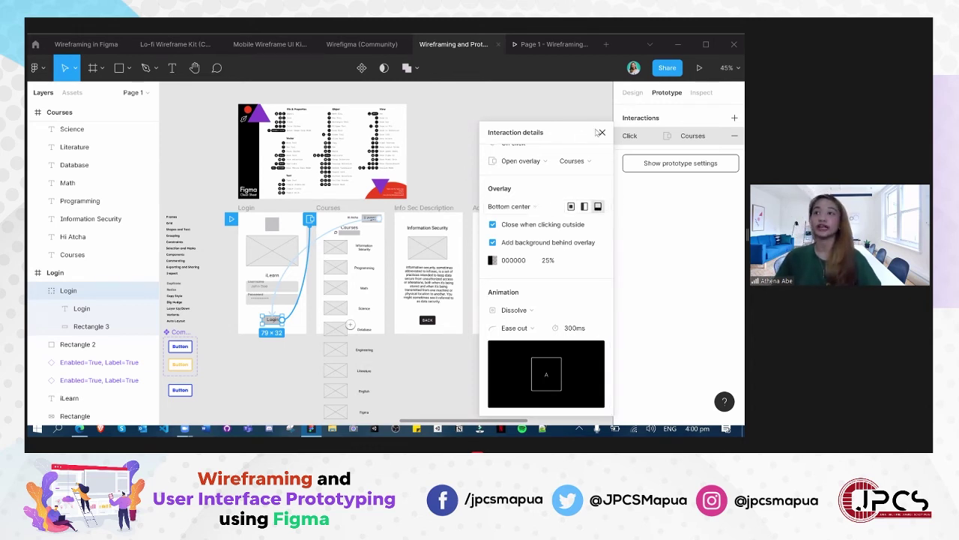
Check scrolling of the Courses screen in the prototype preview and return to the design file
{"action": "left_click", "coordinate": [546, 44]}
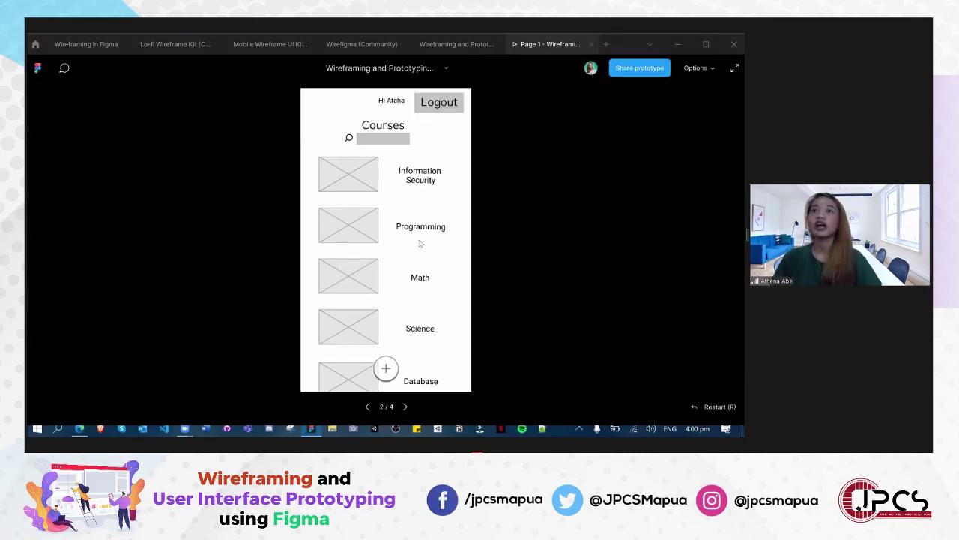
{"action": "scroll", "coordinate": [407, 231], "scroll_direction": "down", "scroll_amount": 5}
{"action": "scroll", "coordinate": [416, 240], "scroll_direction": "up", "scroll_amount": 5}
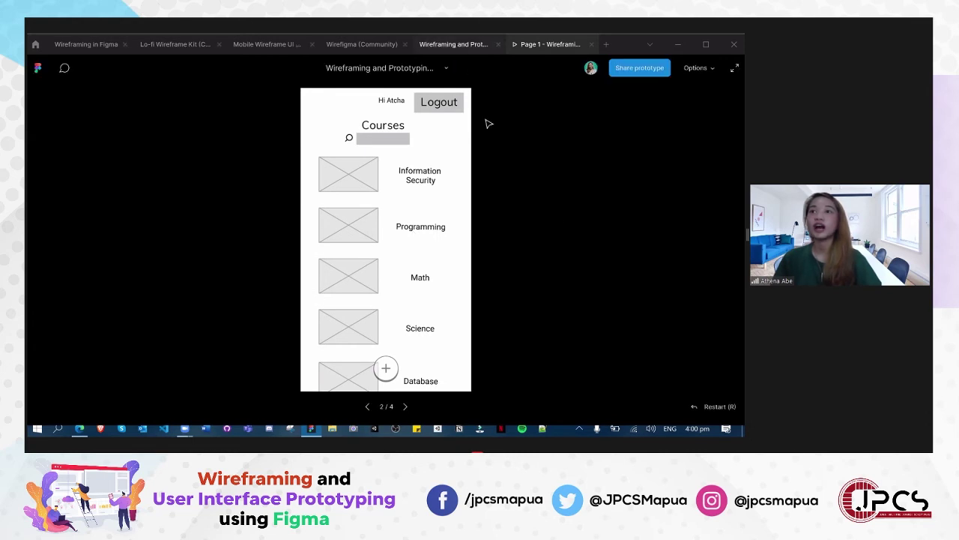
{"action": "left_click", "coordinate": [454, 44]}
Replace the Login button's overlay interaction with a new on-click Navigate to Courses interaction using a Dissolve animation
{"action": "left_click", "coordinate": [690, 137]}
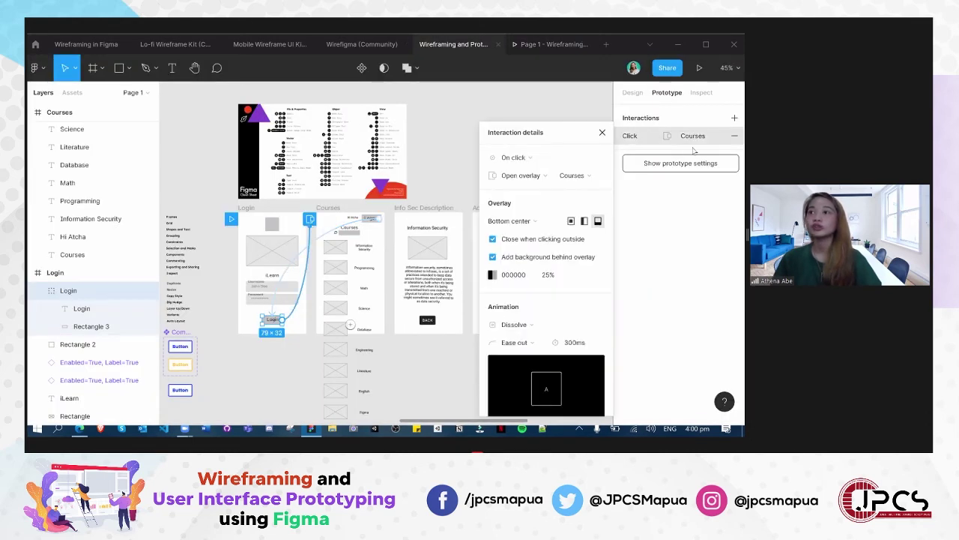
{"action": "left_click", "coordinate": [734, 136]}
{"action": "left_click", "coordinate": [733, 117]}
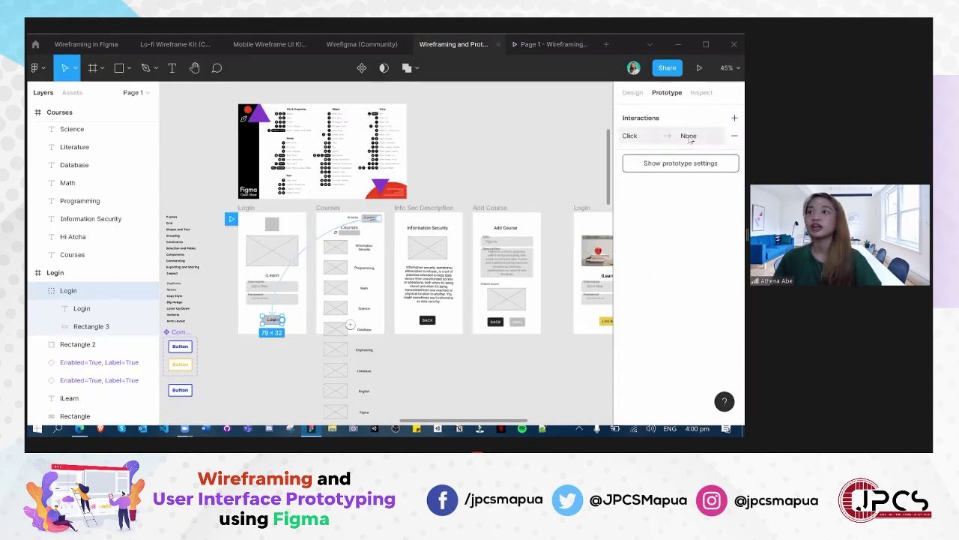
{"action": "left_click", "coordinate": [637, 137]}
{"action": "left_click", "coordinate": [504, 181]}
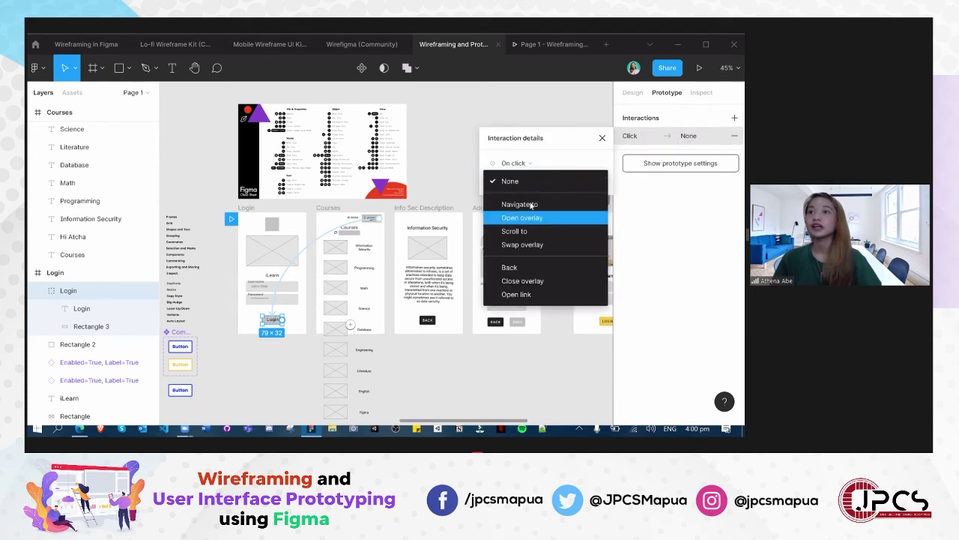
{"action": "left_click", "coordinate": [523, 204]}
{"action": "left_click", "coordinate": [577, 181]}
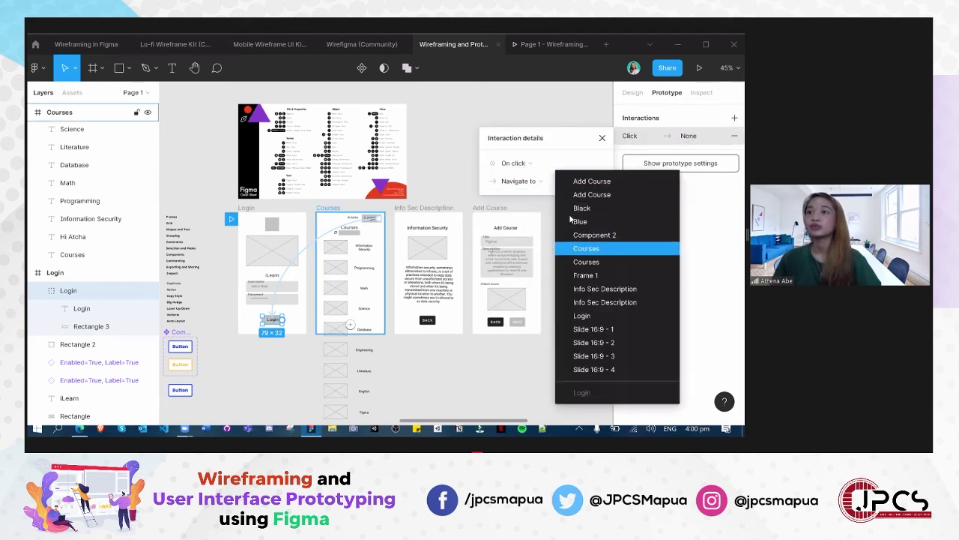
{"action": "left_click", "coordinate": [586, 249]}
{"action": "left_click", "coordinate": [519, 230]}
{"action": "left_click", "coordinate": [523, 241]}
{"action": "left_click", "coordinate": [524, 183]}
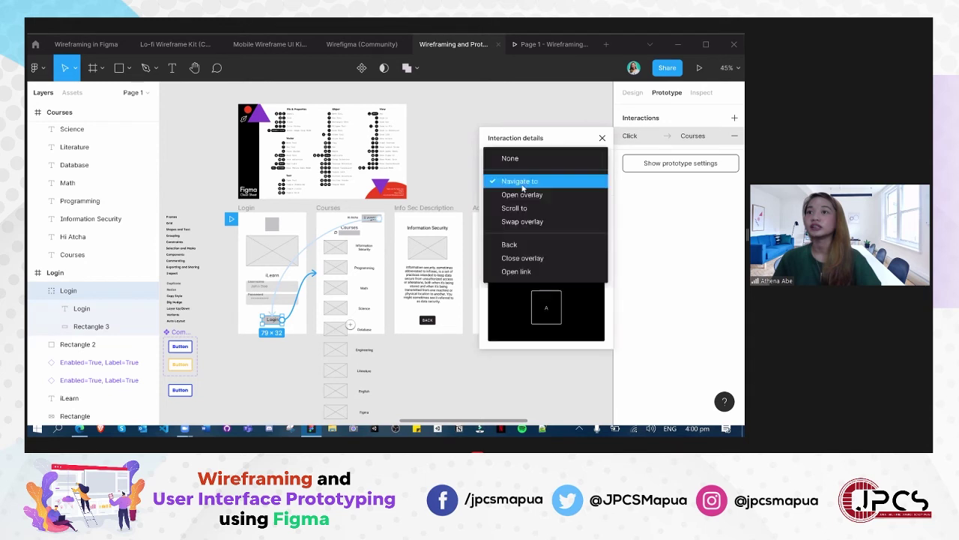
{"action": "left_click", "coordinate": [521, 166]}
{"action": "left_click", "coordinate": [517, 181]}
{"action": "key", "text": "Escape"}
{"action": "left_click", "coordinate": [529, 228]}
{"action": "key", "text": "Escape"}
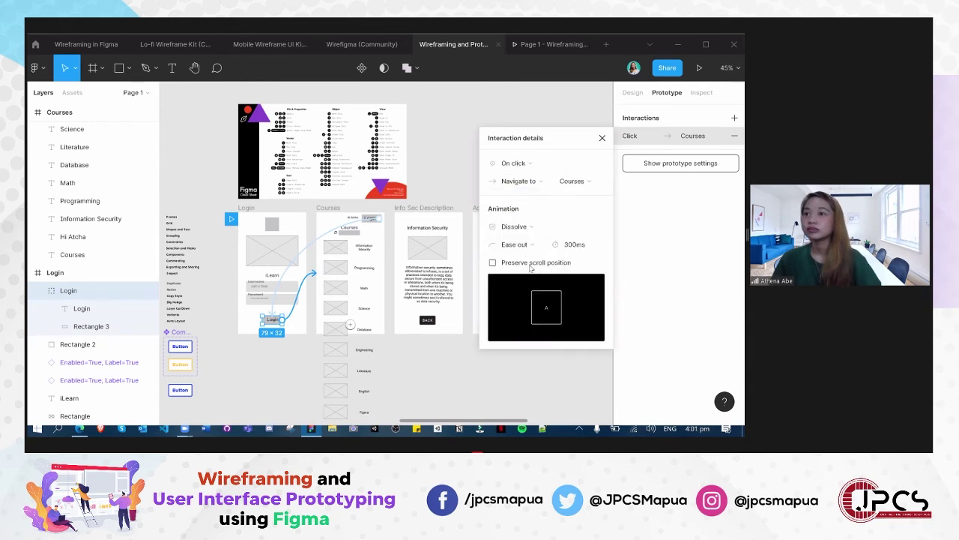
Check the Logout button in the prototype preview, and try an Open overlay action for its interaction in the design file
{"action": "key", "text": "ctrl+Tab"}
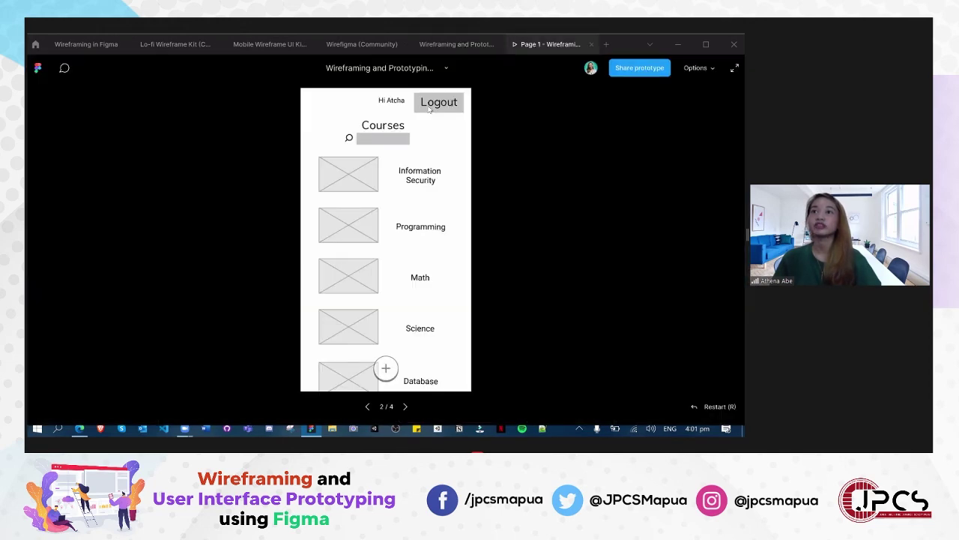
{"action": "left_click", "coordinate": [458, 45]}
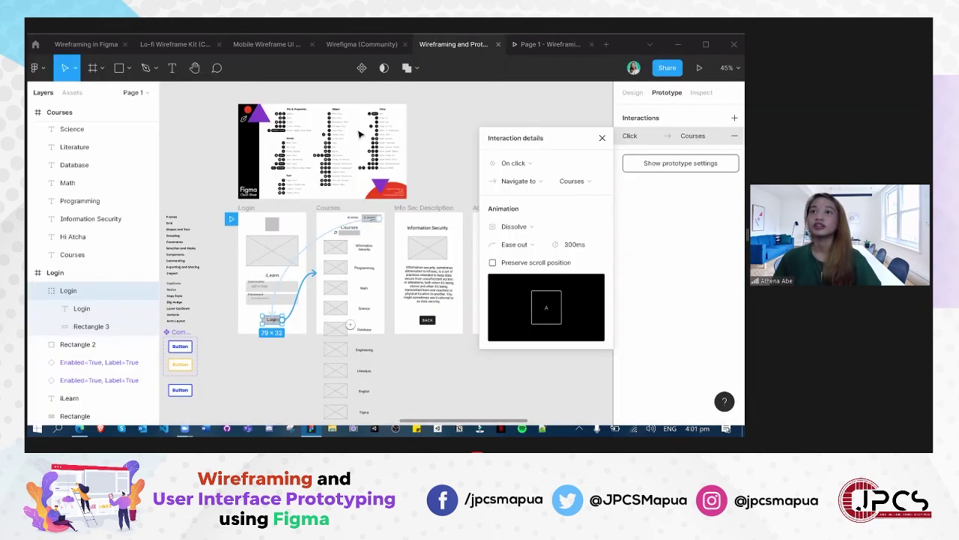
{"action": "key", "text": "ctrl+z"}
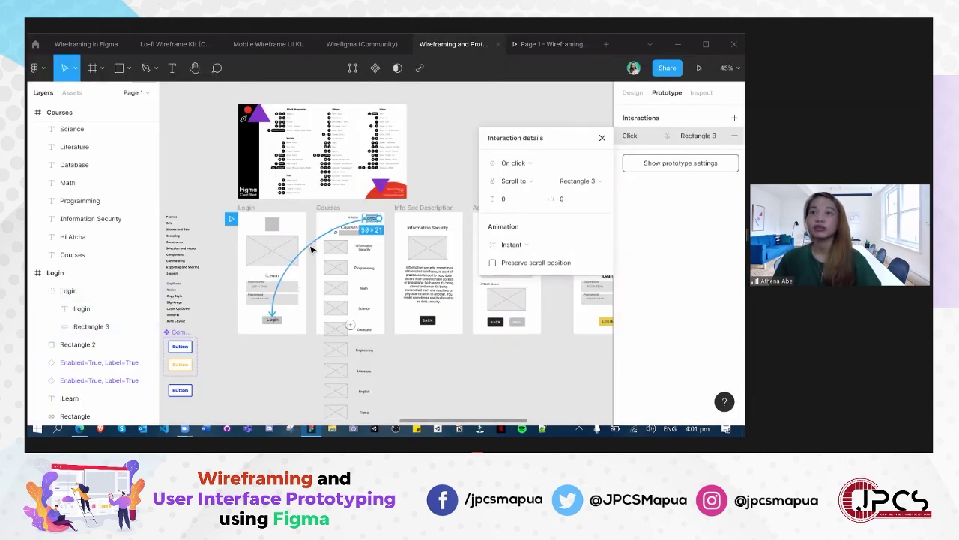
{"action": "left_click", "coordinate": [518, 182]}
{"action": "left_click", "coordinate": [520, 167]}
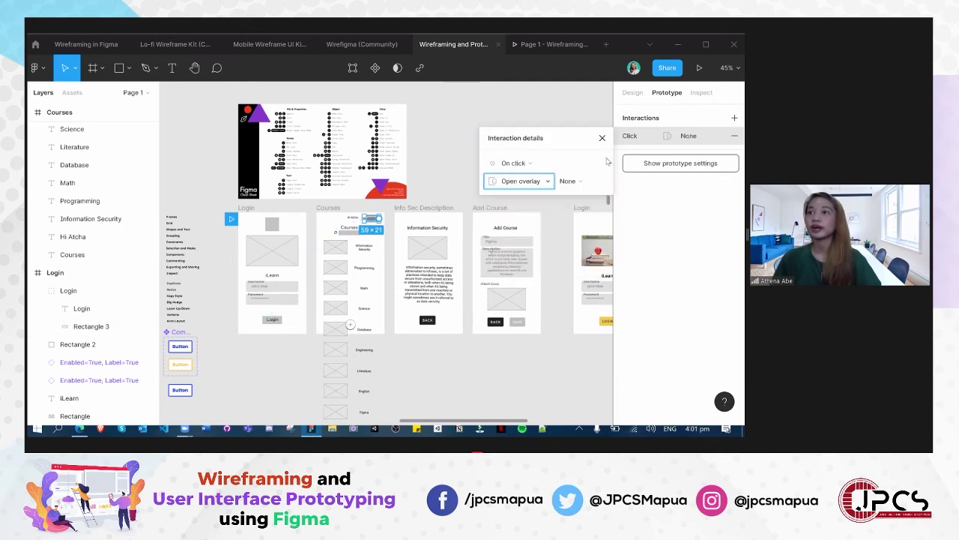
{"action": "left_click", "coordinate": [582, 181]}
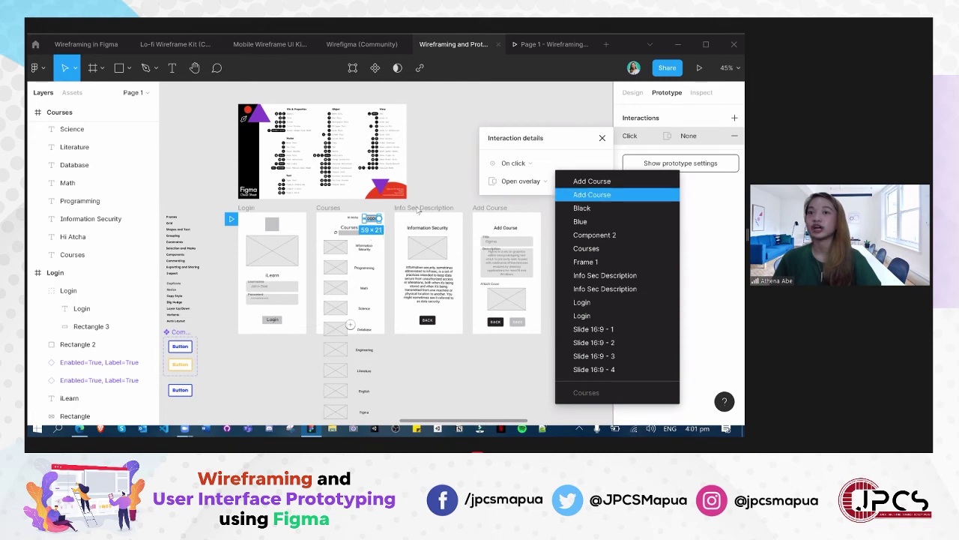
{"action": "left_click", "coordinate": [623, 166]}
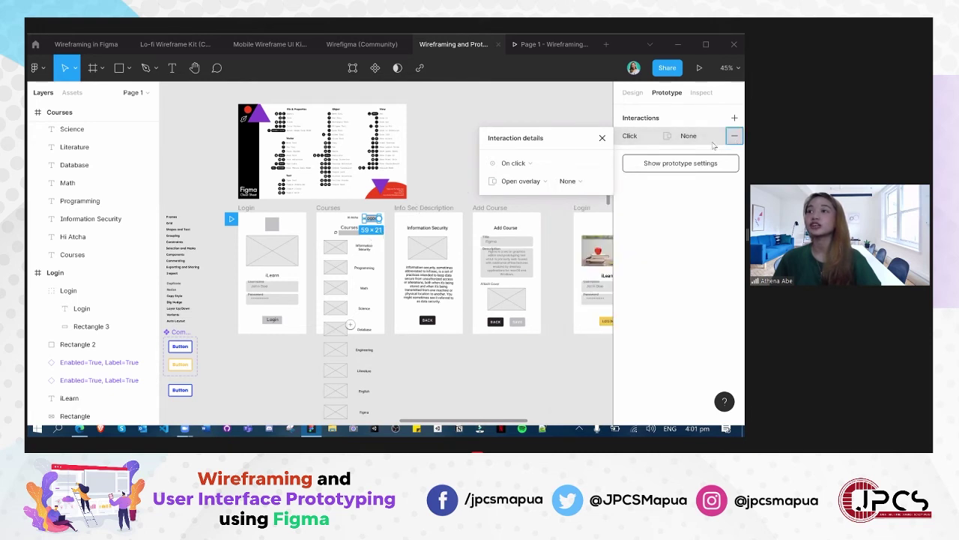
Replace the Logout button's interaction on the Courses screen with an on-click Navigate to Login interaction using a Dissolve animation
{"action": "left_click", "coordinate": [735, 136]}
{"action": "left_click", "coordinate": [735, 118]}
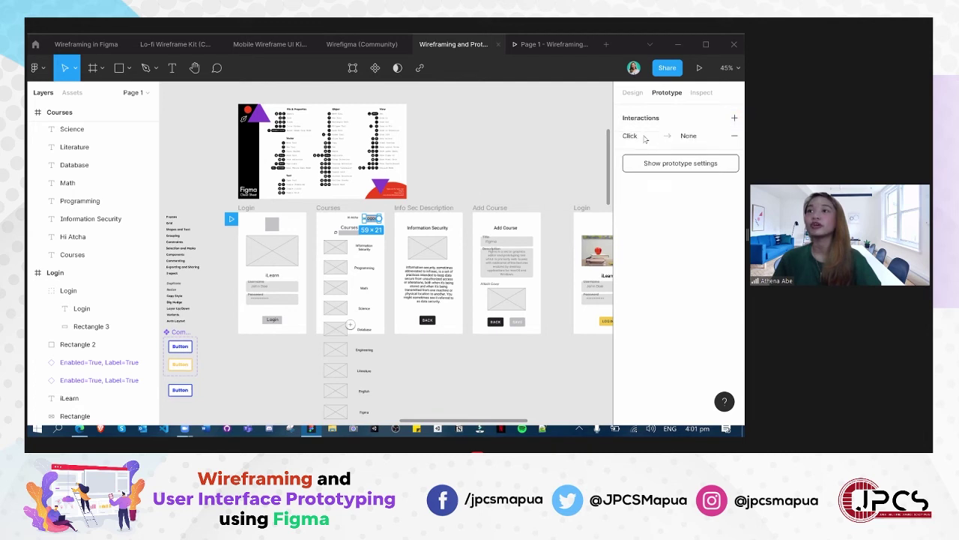
{"action": "left_click", "coordinate": [735, 136]}
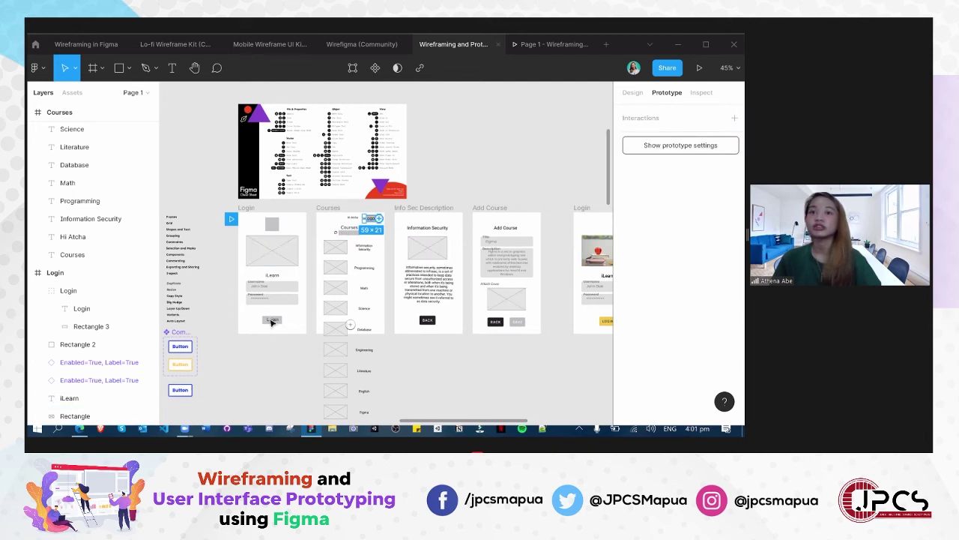
{"action": "left_click_drag", "start_coordinate": [273, 323], "coordinate": [273, 320]}
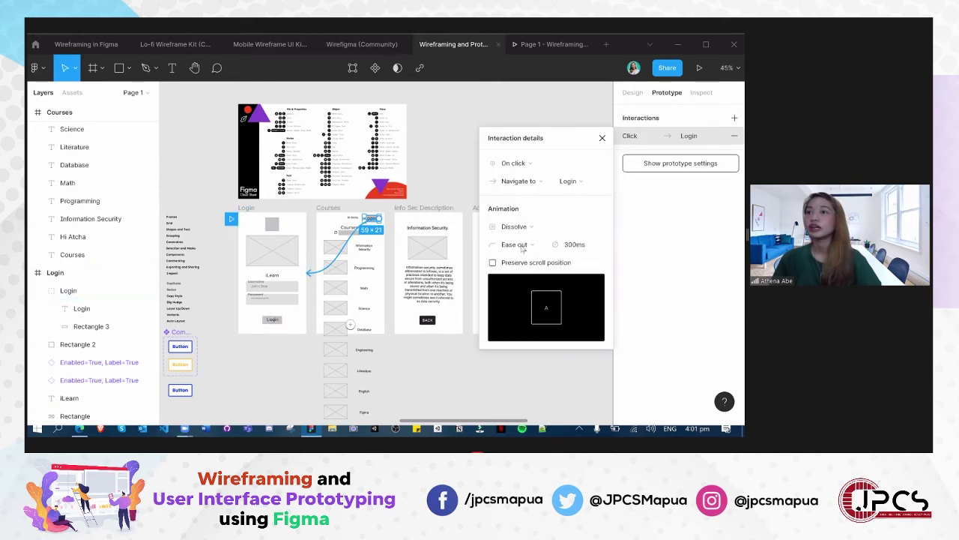
{"action": "left_click", "coordinate": [512, 95]}
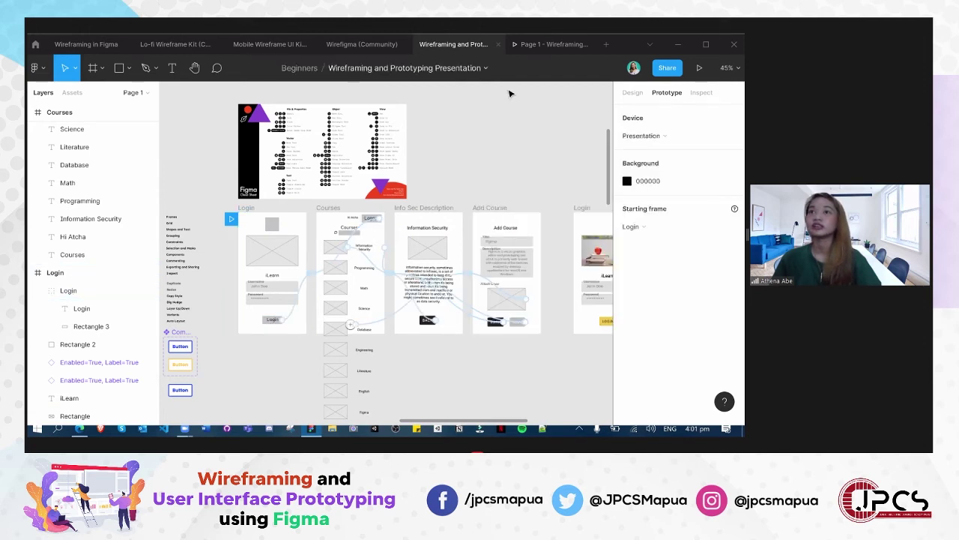
Test the Logout and Login links in the prototype preview, and check scrolling through the Courses list
{"action": "left_click", "coordinate": [551, 44]}
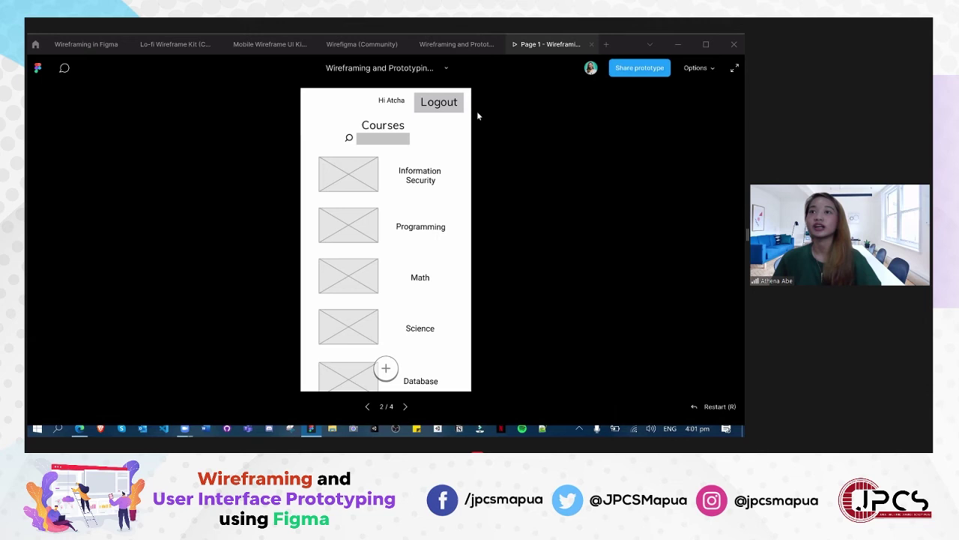
{"action": "left_click", "coordinate": [439, 103]}
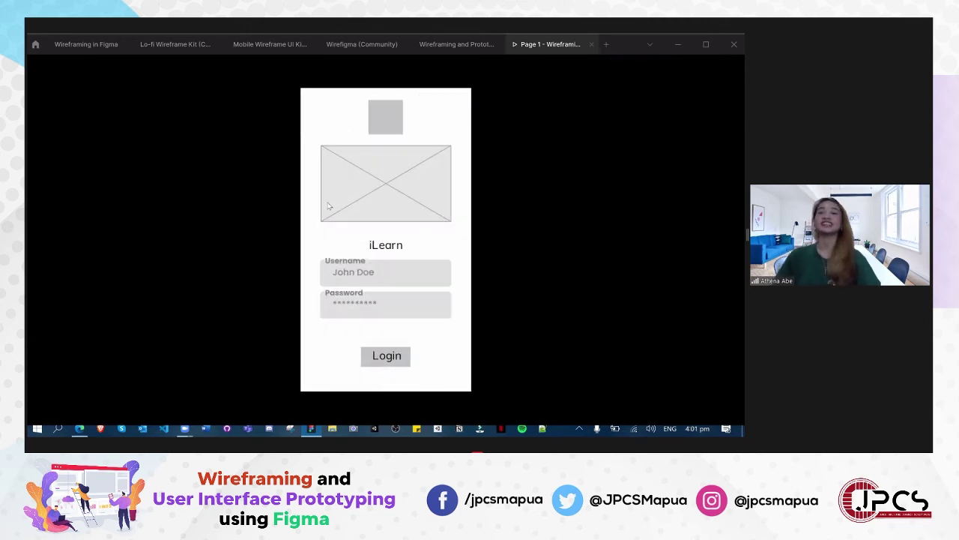
{"action": "left_click", "coordinate": [367, 350]}
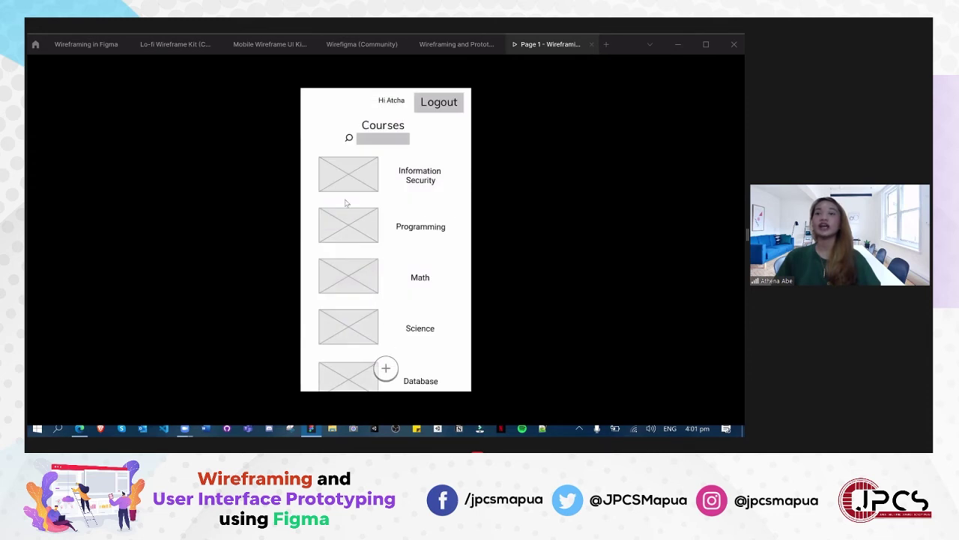
{"action": "scroll", "coordinate": [392, 293], "scroll_direction": "down", "scroll_amount": 3}
{"action": "scroll", "coordinate": [390, 281], "scroll_direction": "up", "scroll_amount": 3}
{"action": "scroll", "coordinate": [388, 288], "scroll_direction": "down", "scroll_amount": 3}
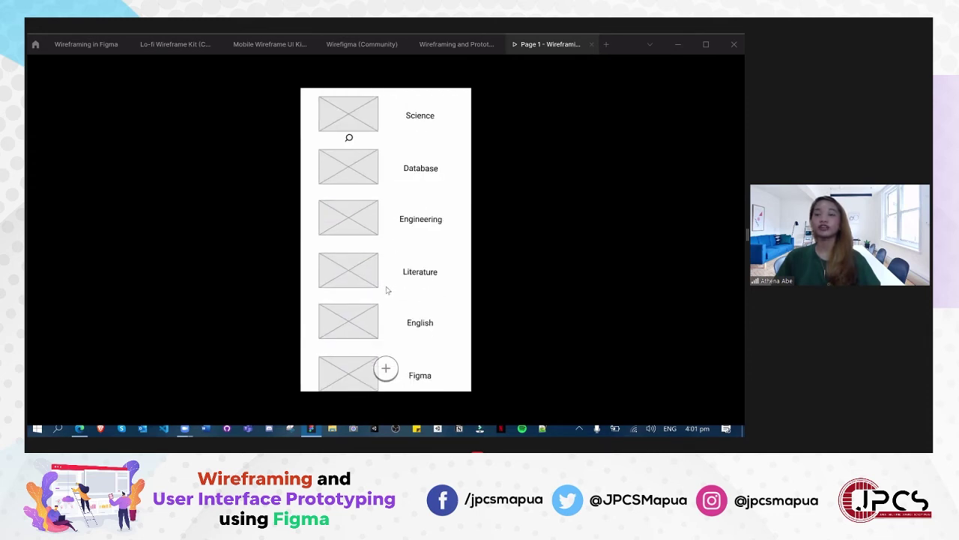
{"action": "scroll", "coordinate": [384, 274], "scroll_direction": "up", "scroll_amount": 3}
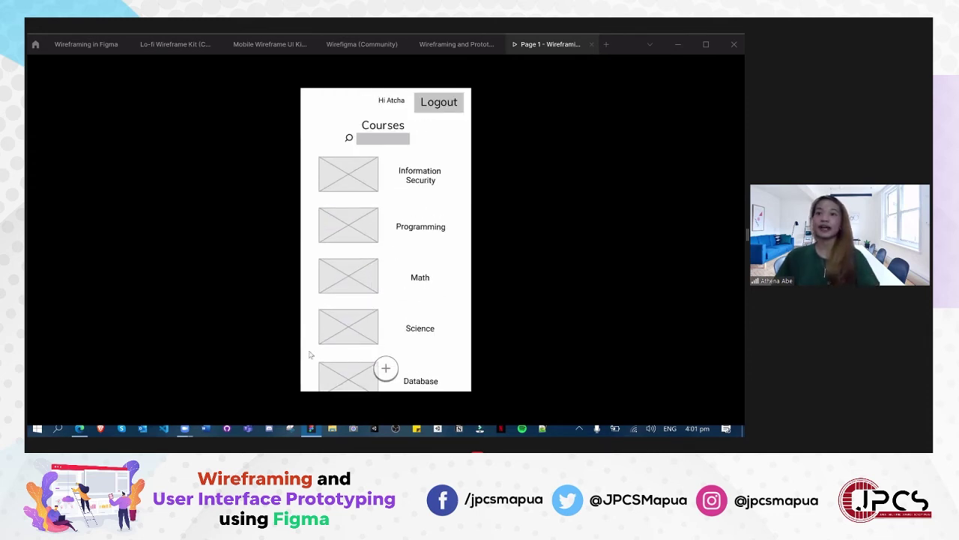